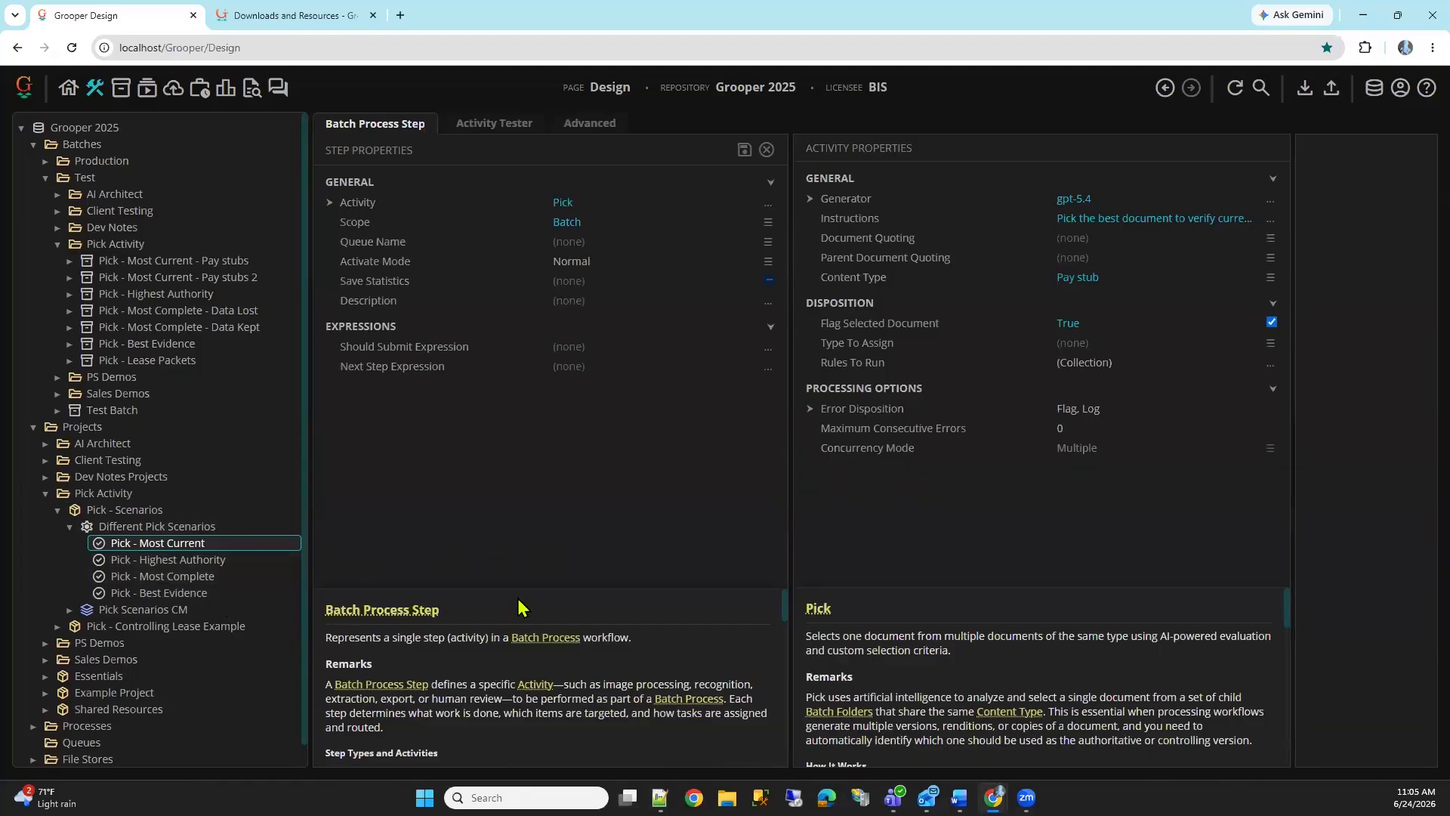
Open the Pick - Most Current - Pay stubs batch in the viewer and compare the period ending dates of its pay stubs
left_click(222, 261)
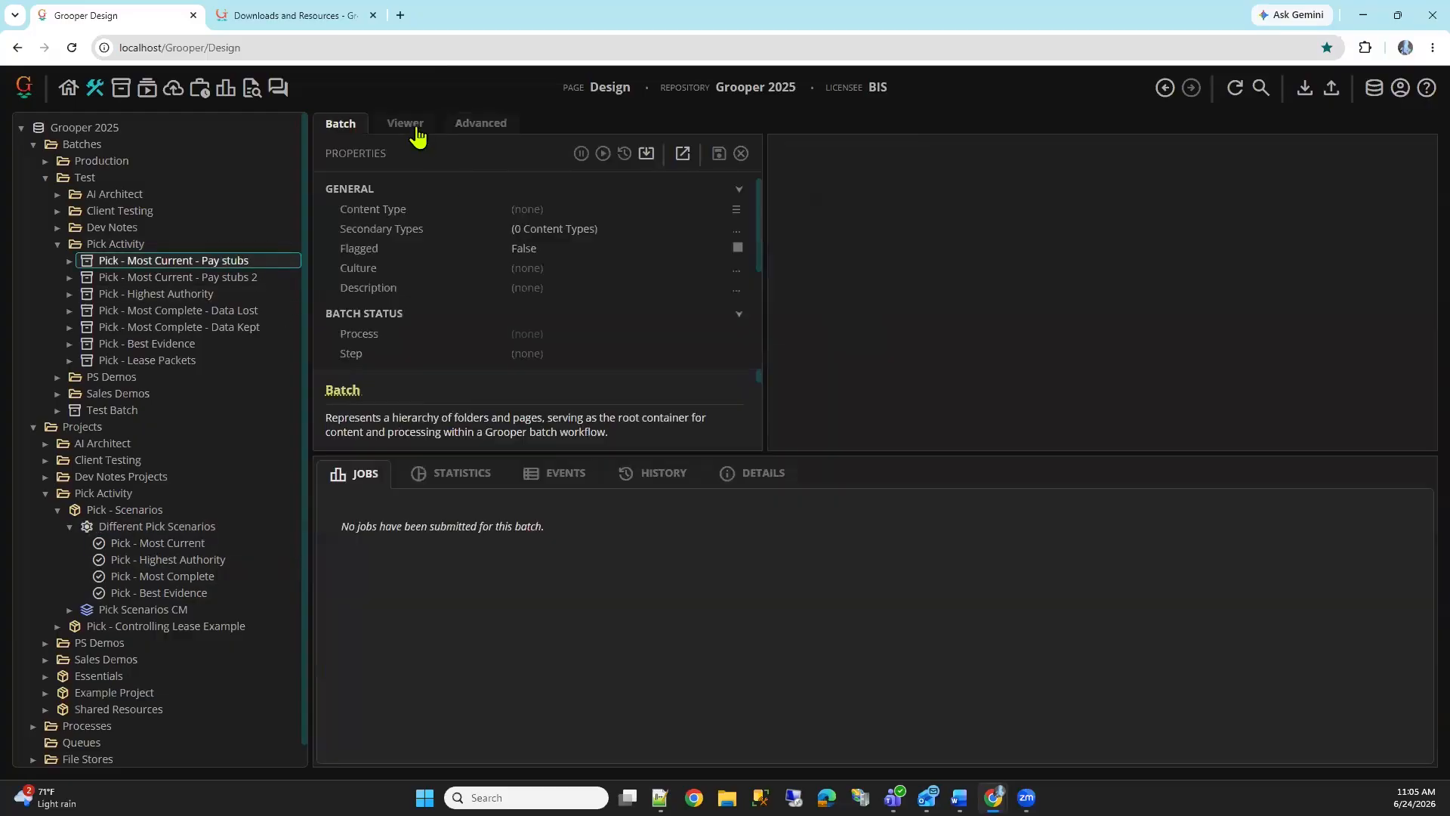
left_click(414, 127)
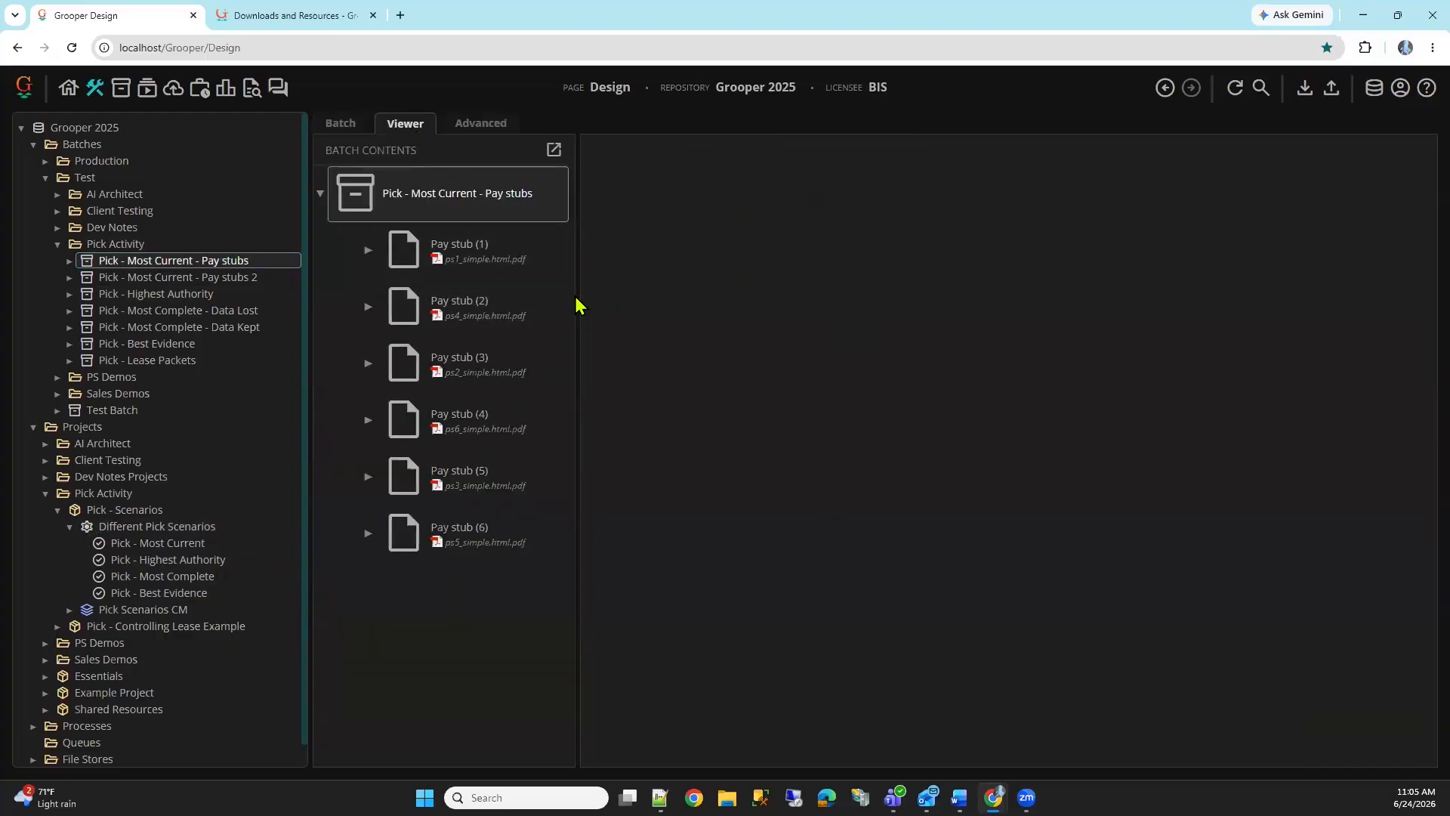
left_click_drag(576, 301, 700, 306)
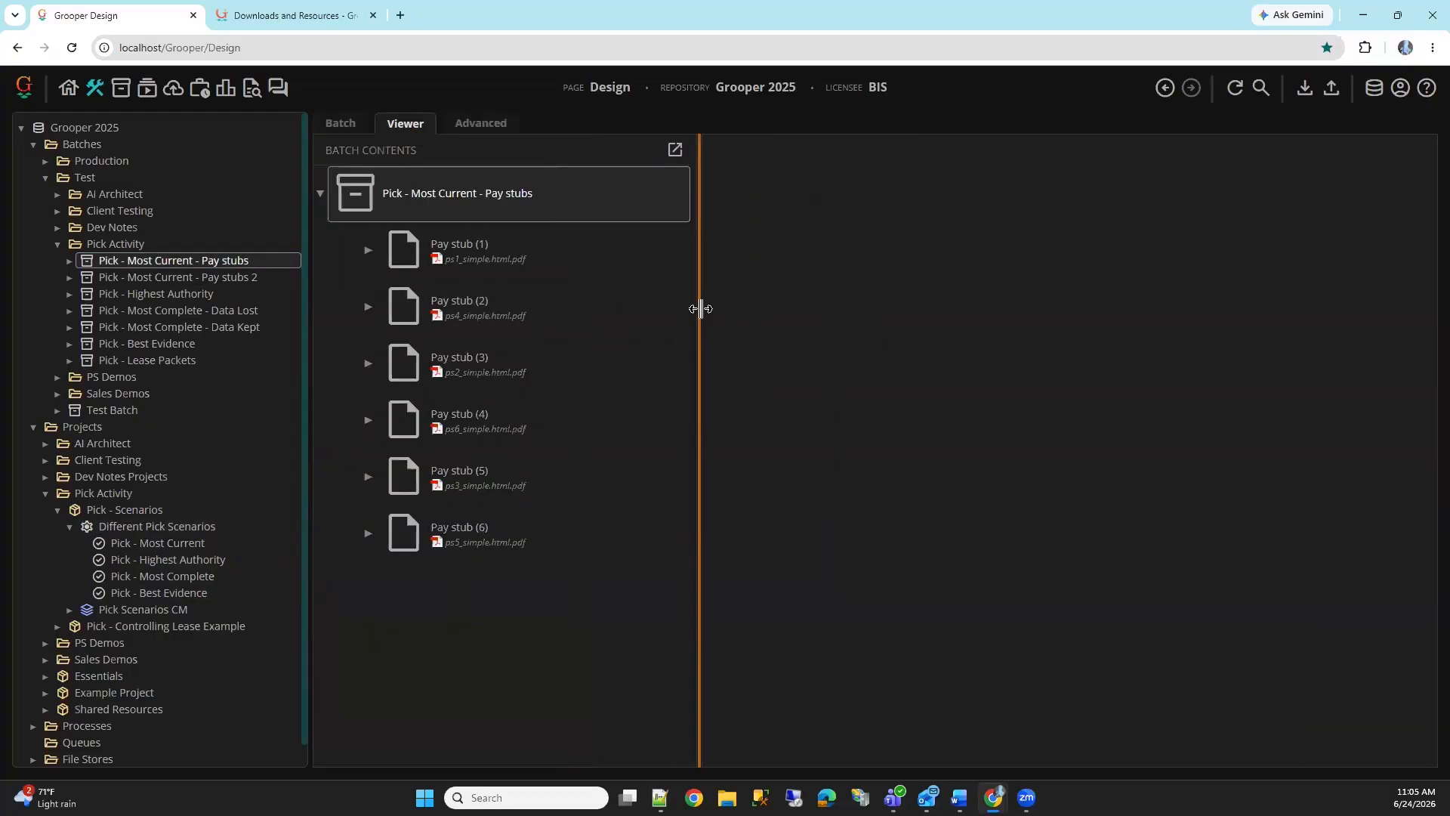
left_click(583, 266)
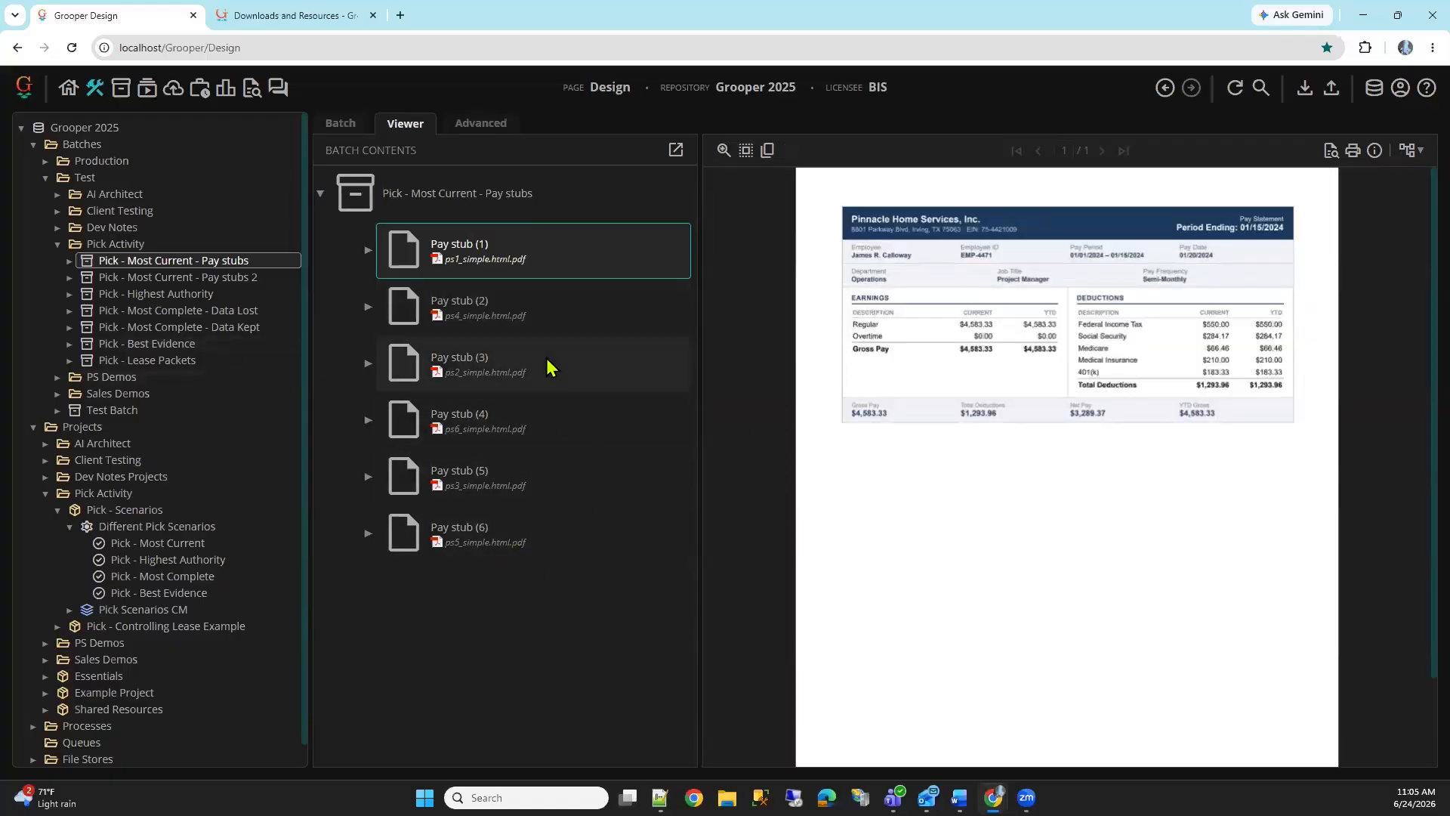
left_click(579, 371)
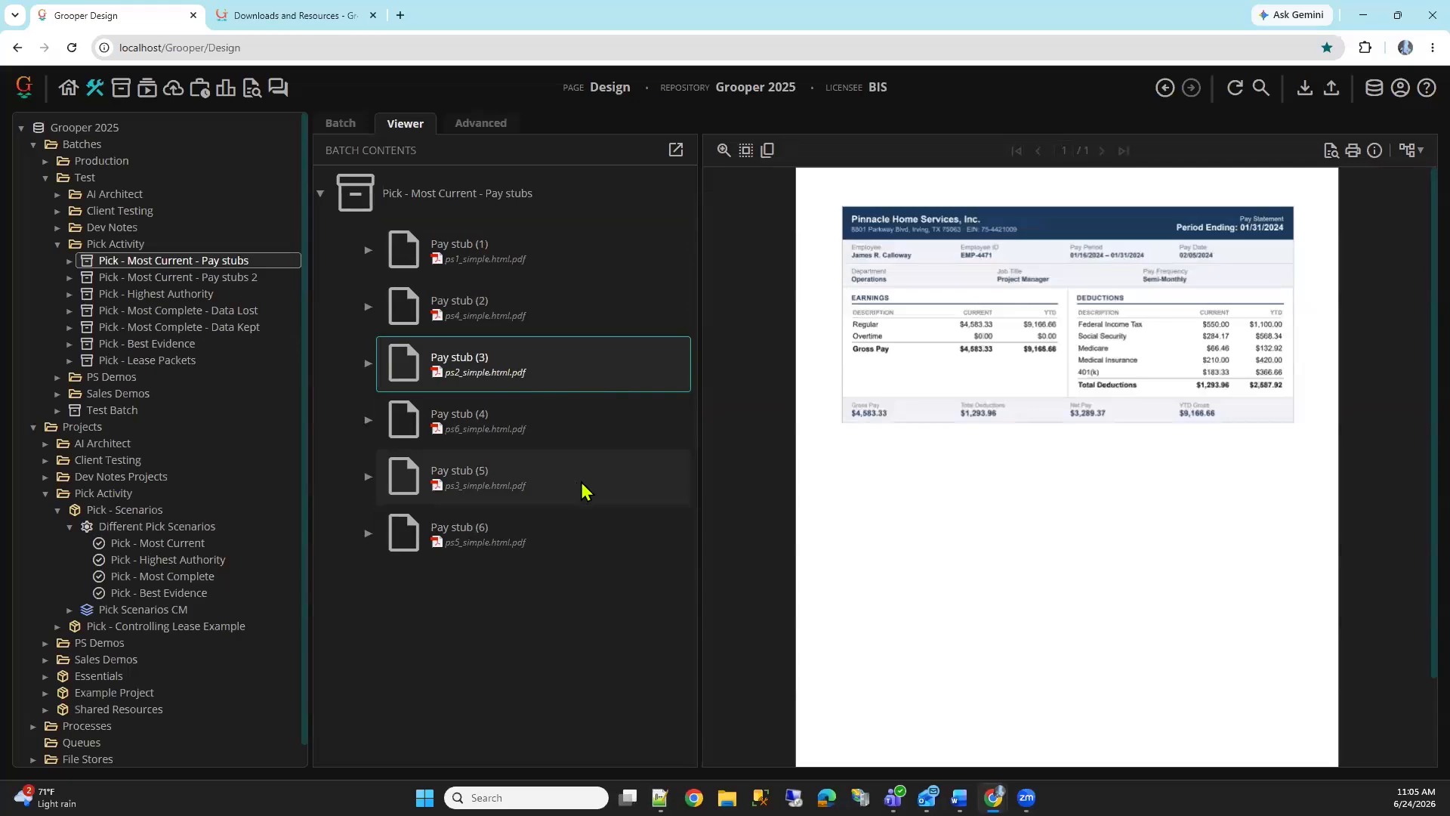
left_click(559, 436)
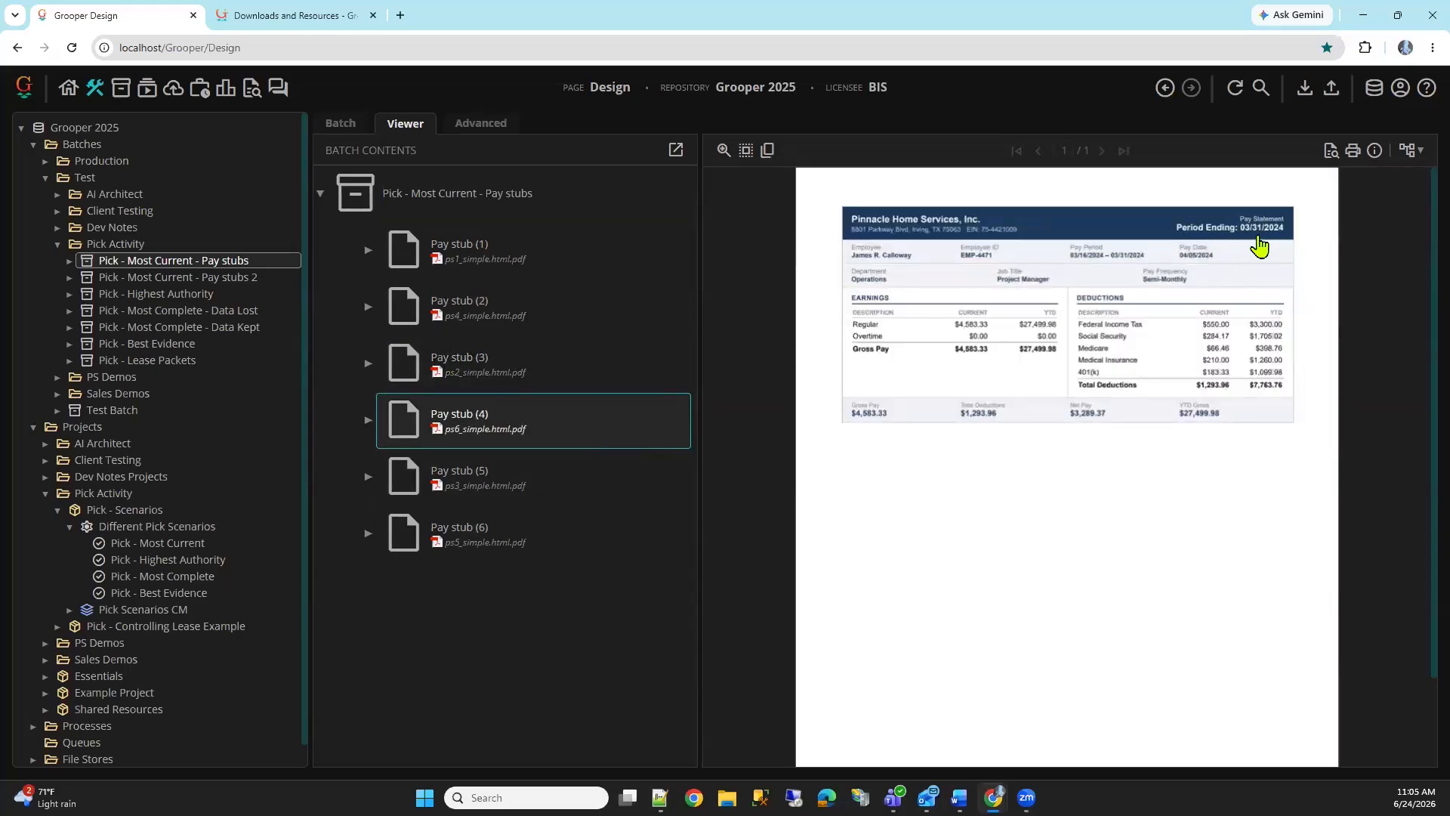
left_click(528, 548)
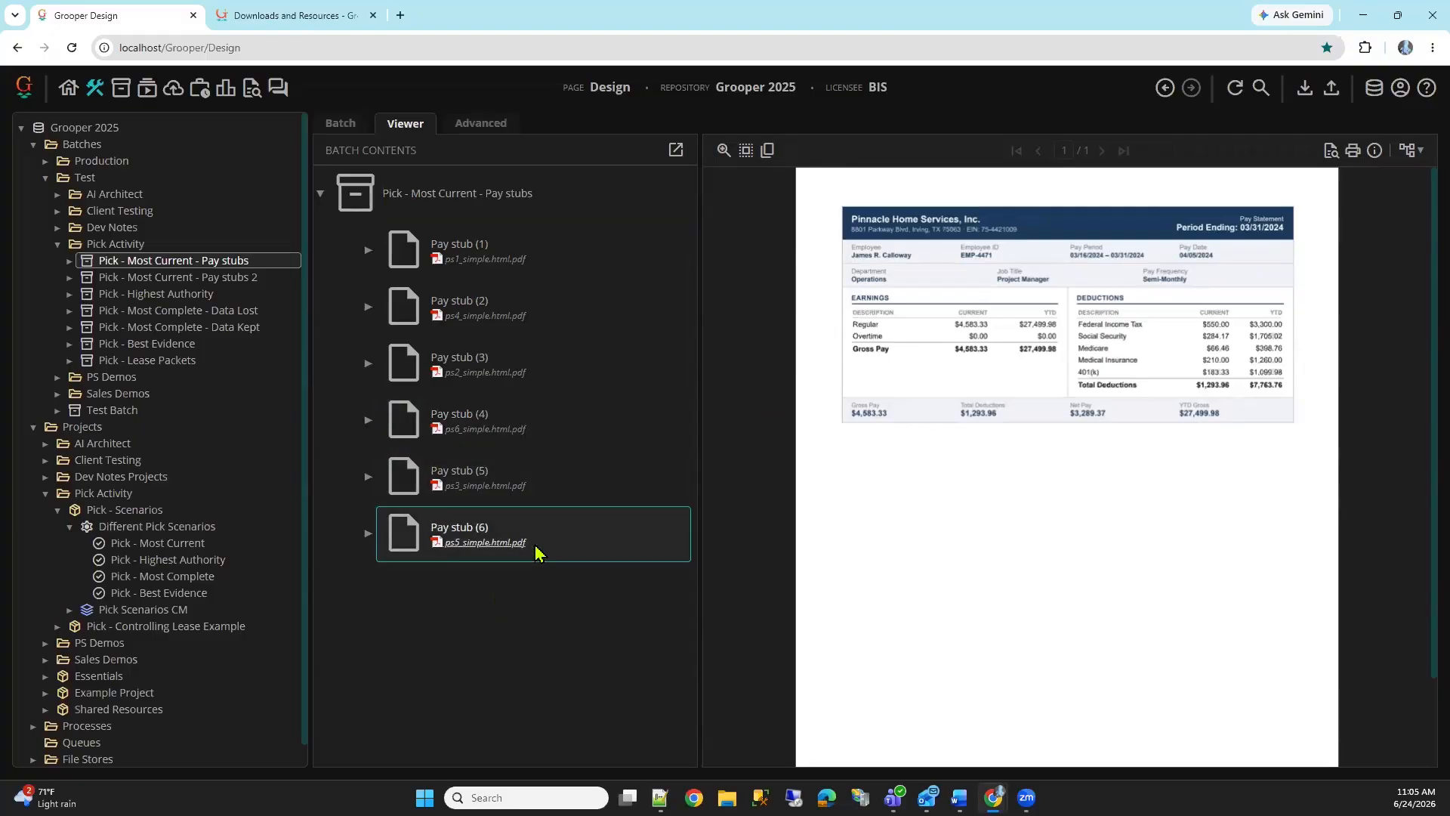
left_click(536, 495)
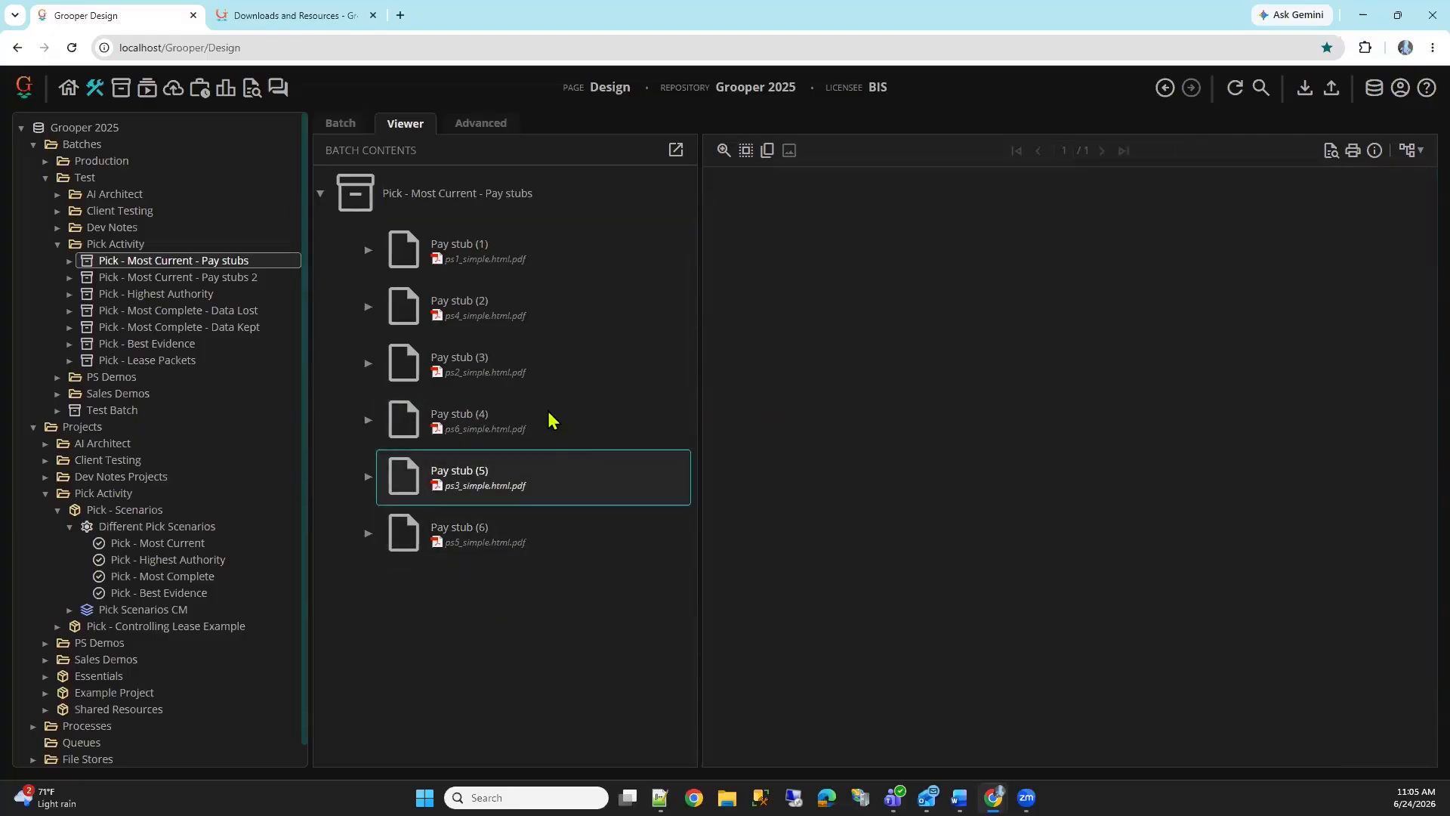
left_click(569, 441)
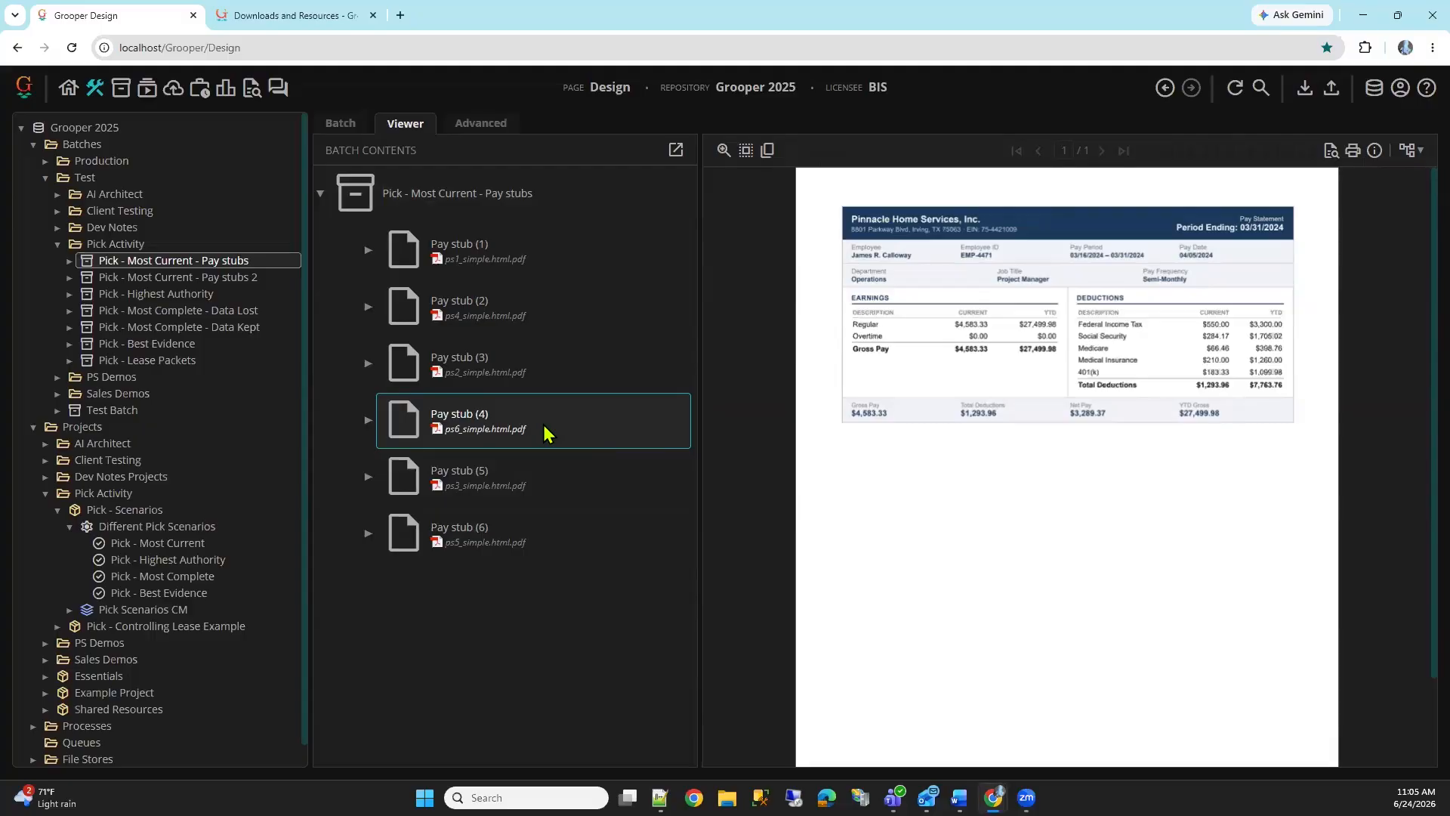
Examine the generator and the full instructions text of the Pick - Most Current step, leaving the instructions unedited
left_click(175, 544)
left_click(931, 202)
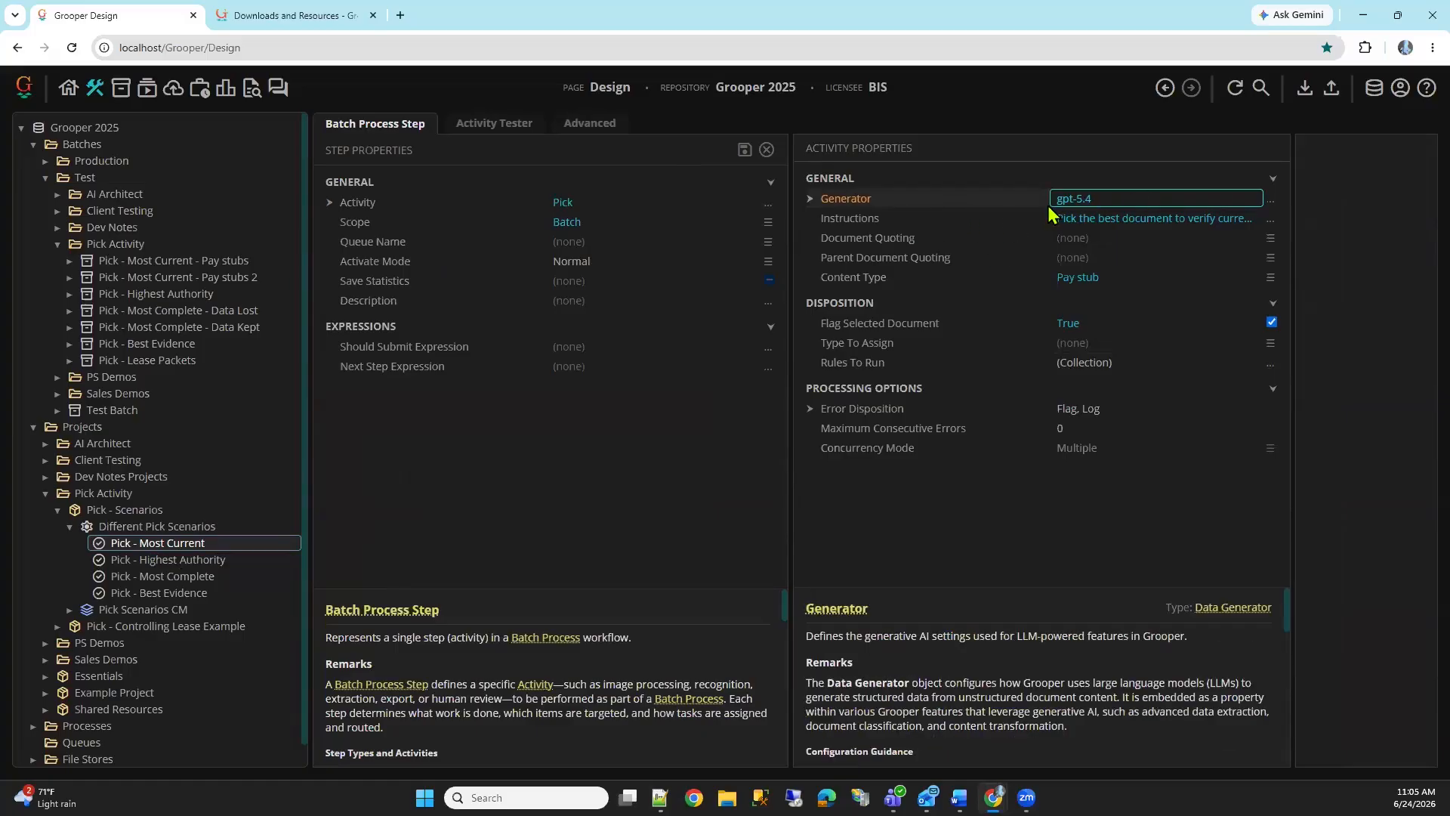
left_click(1091, 218)
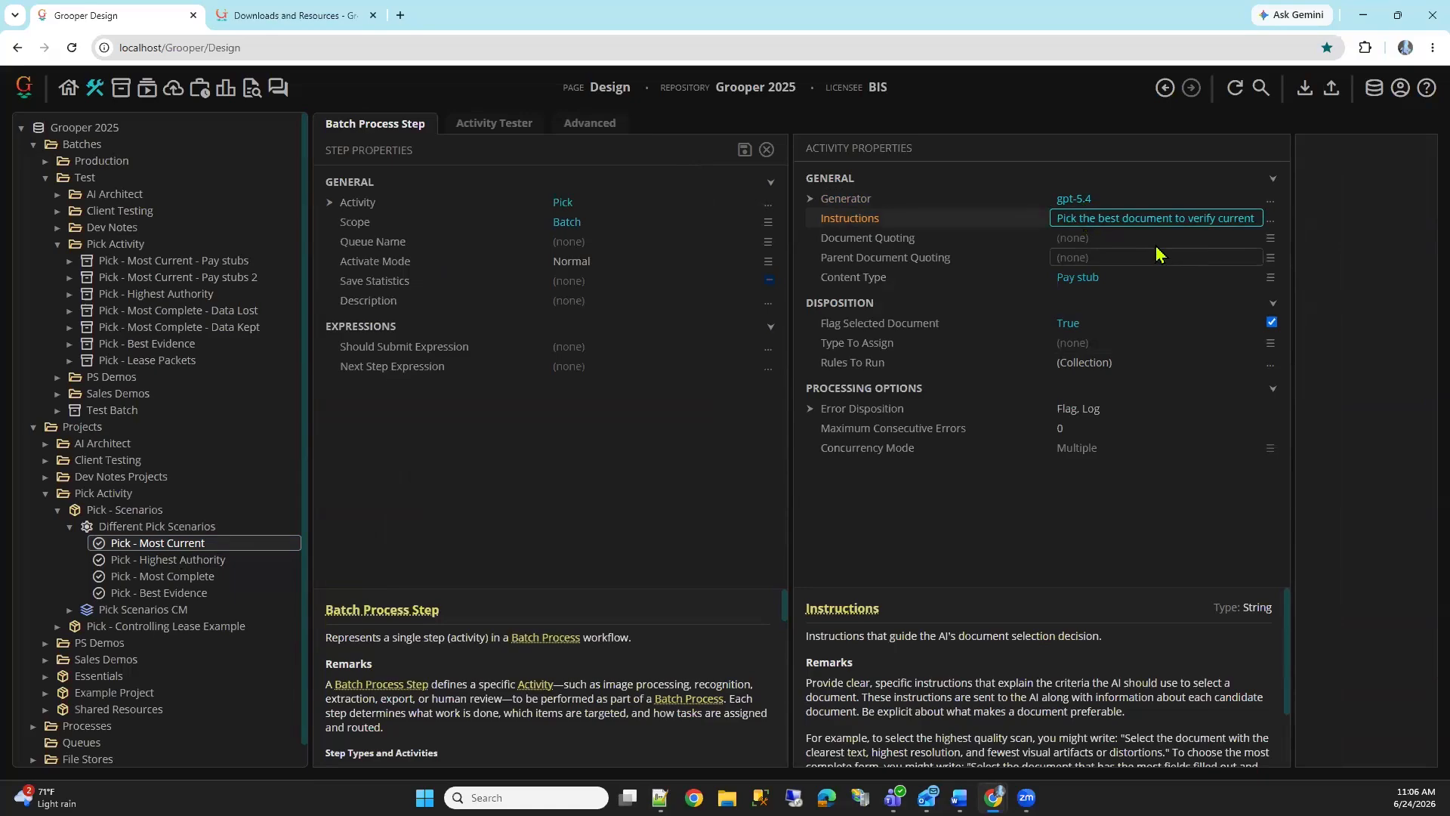
left_click(1003, 218)
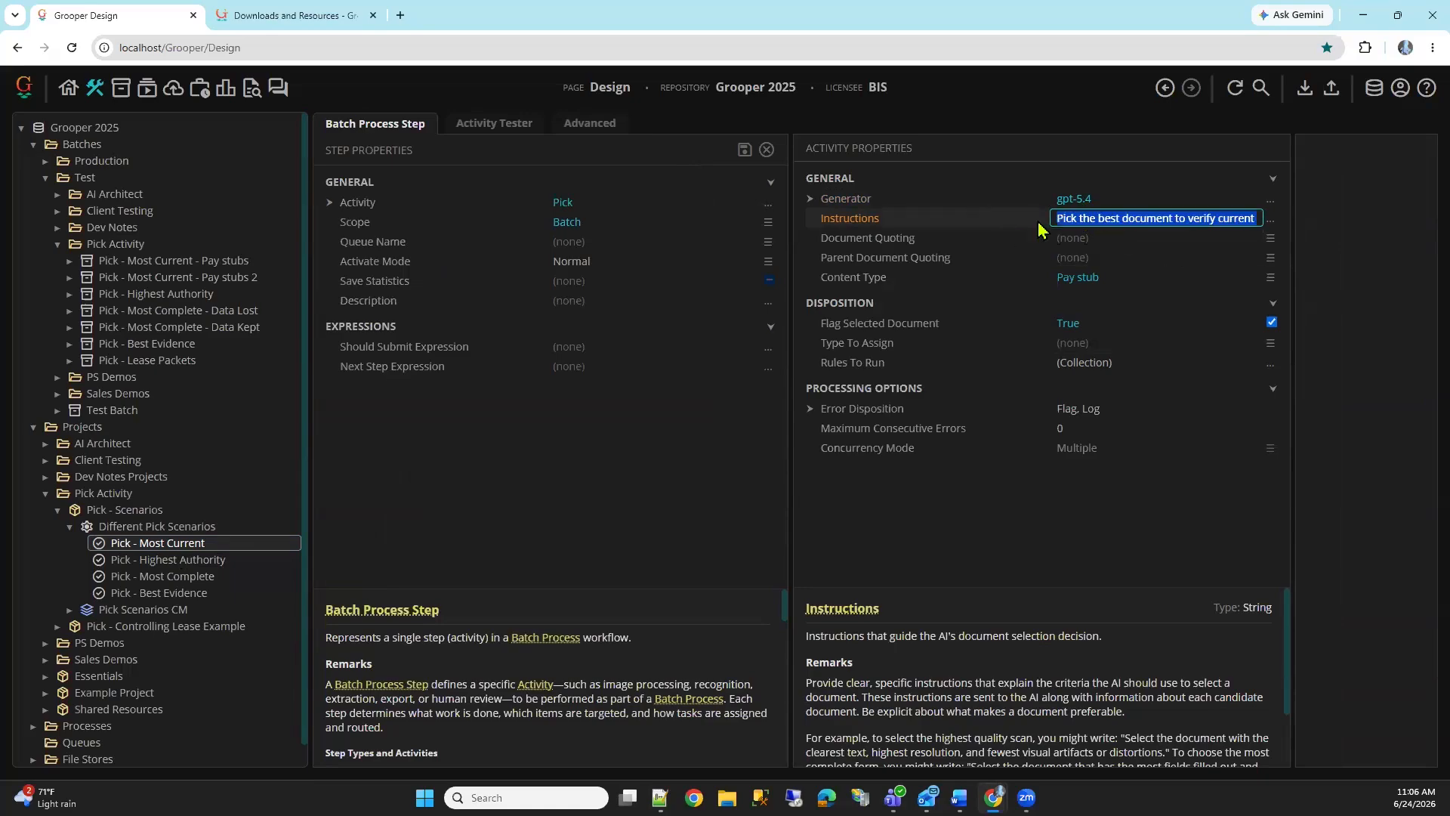
left_click(1270, 221)
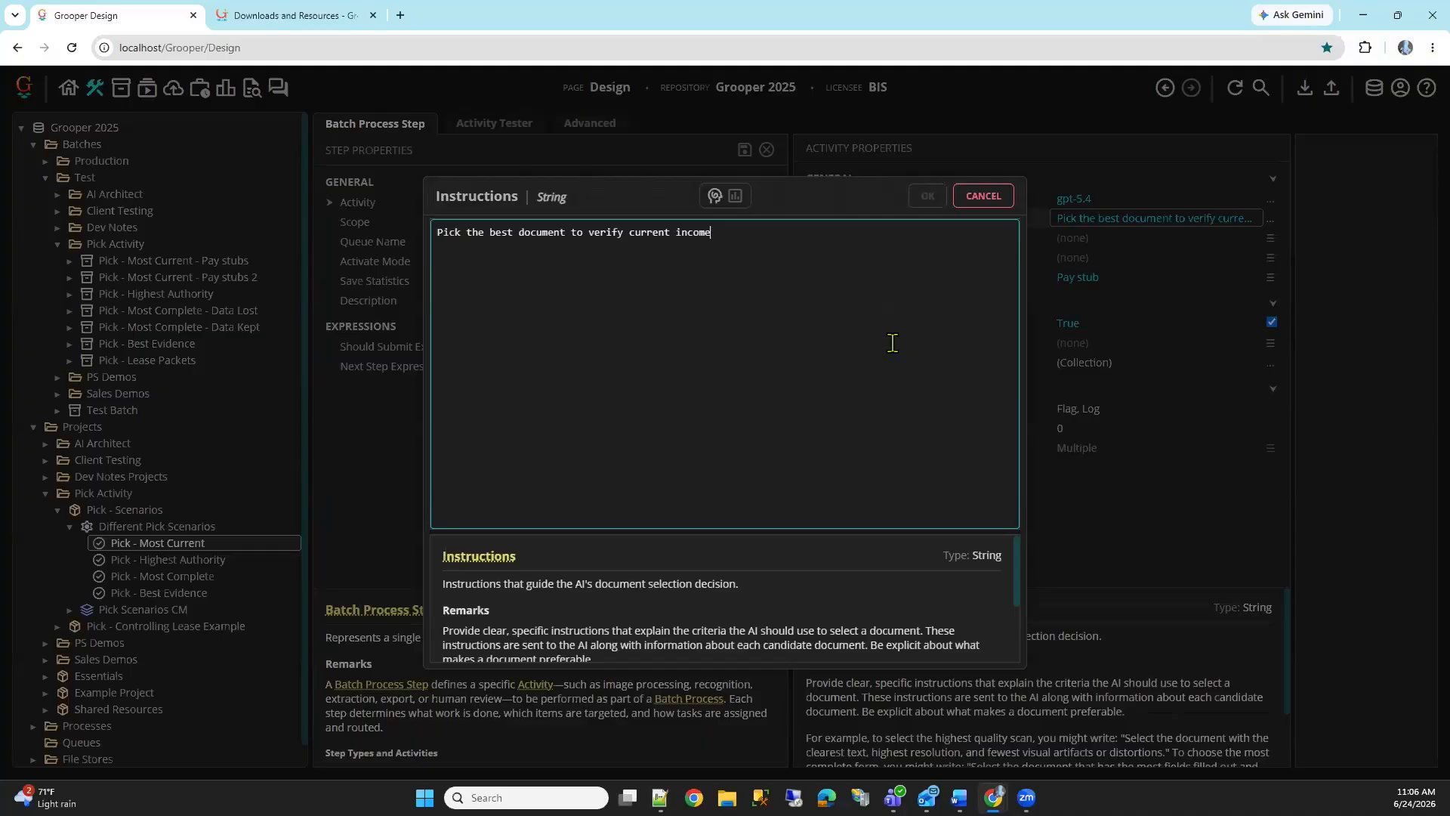
key("Escape")
Review the Pick step's parent document quoting, content type choices and Flag Selected Document setting, and expand the Pick Scenarios CM content model
left_click(998, 260)
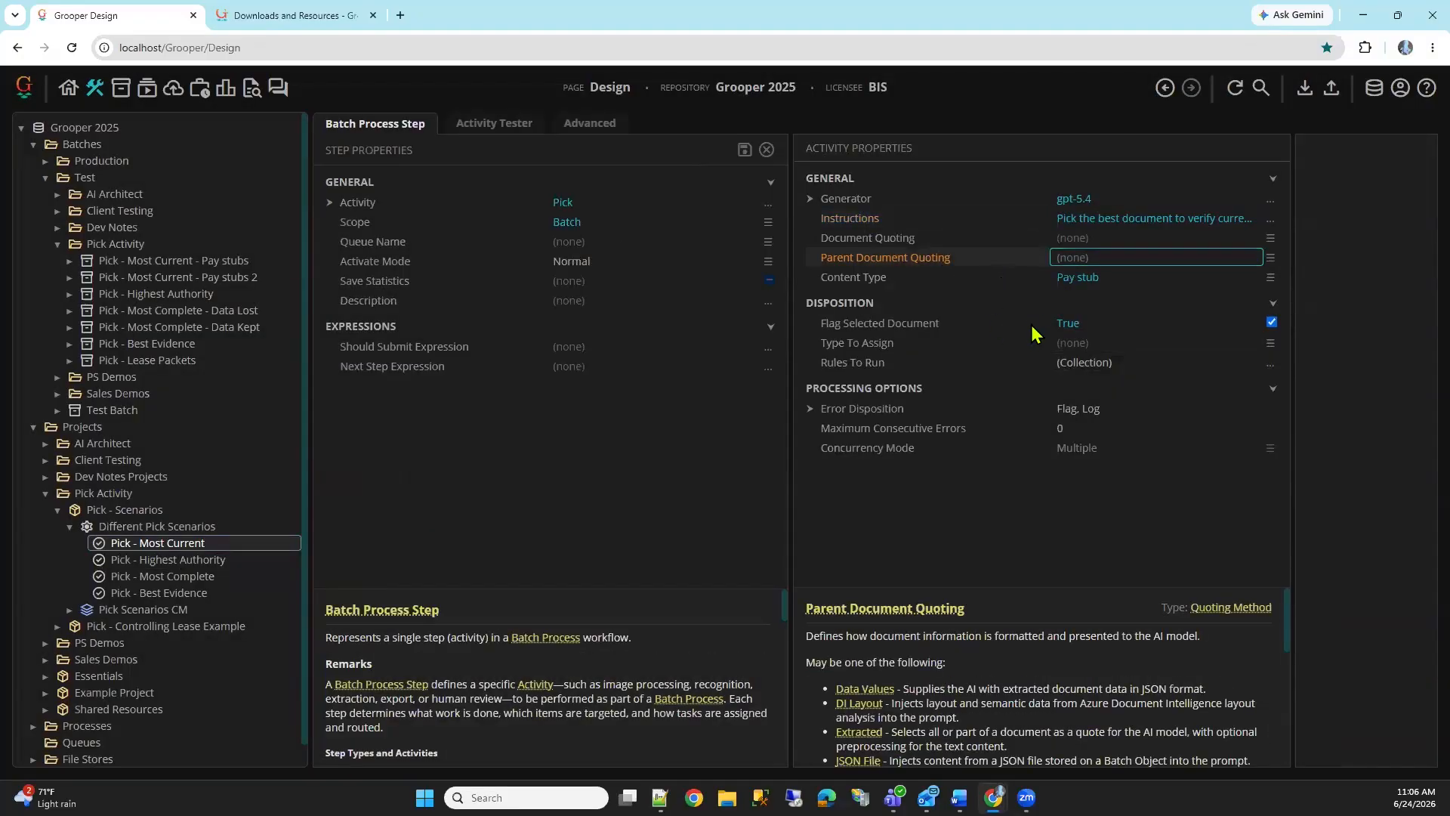
left_click(1000, 278)
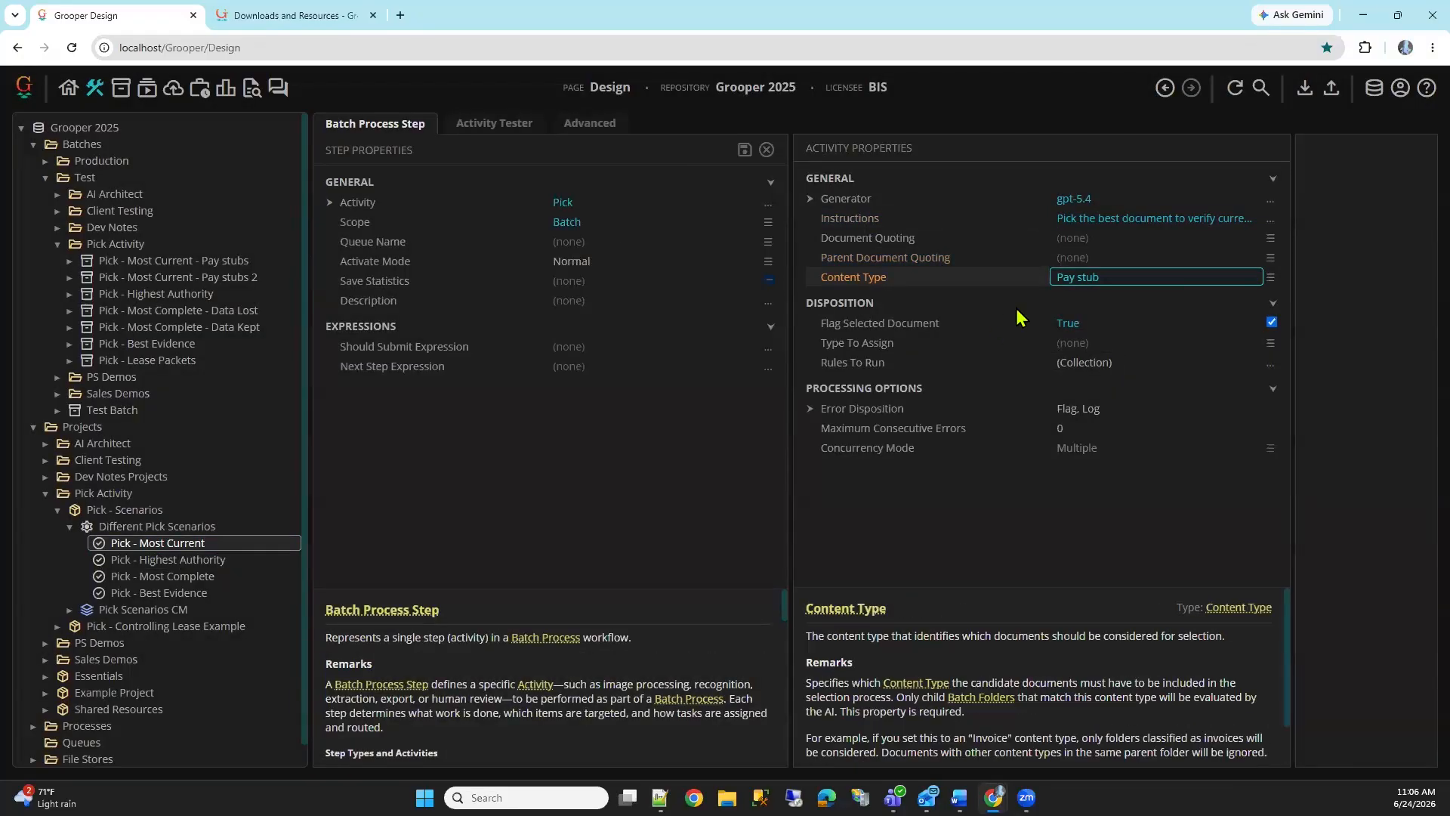
left_click(1271, 278)
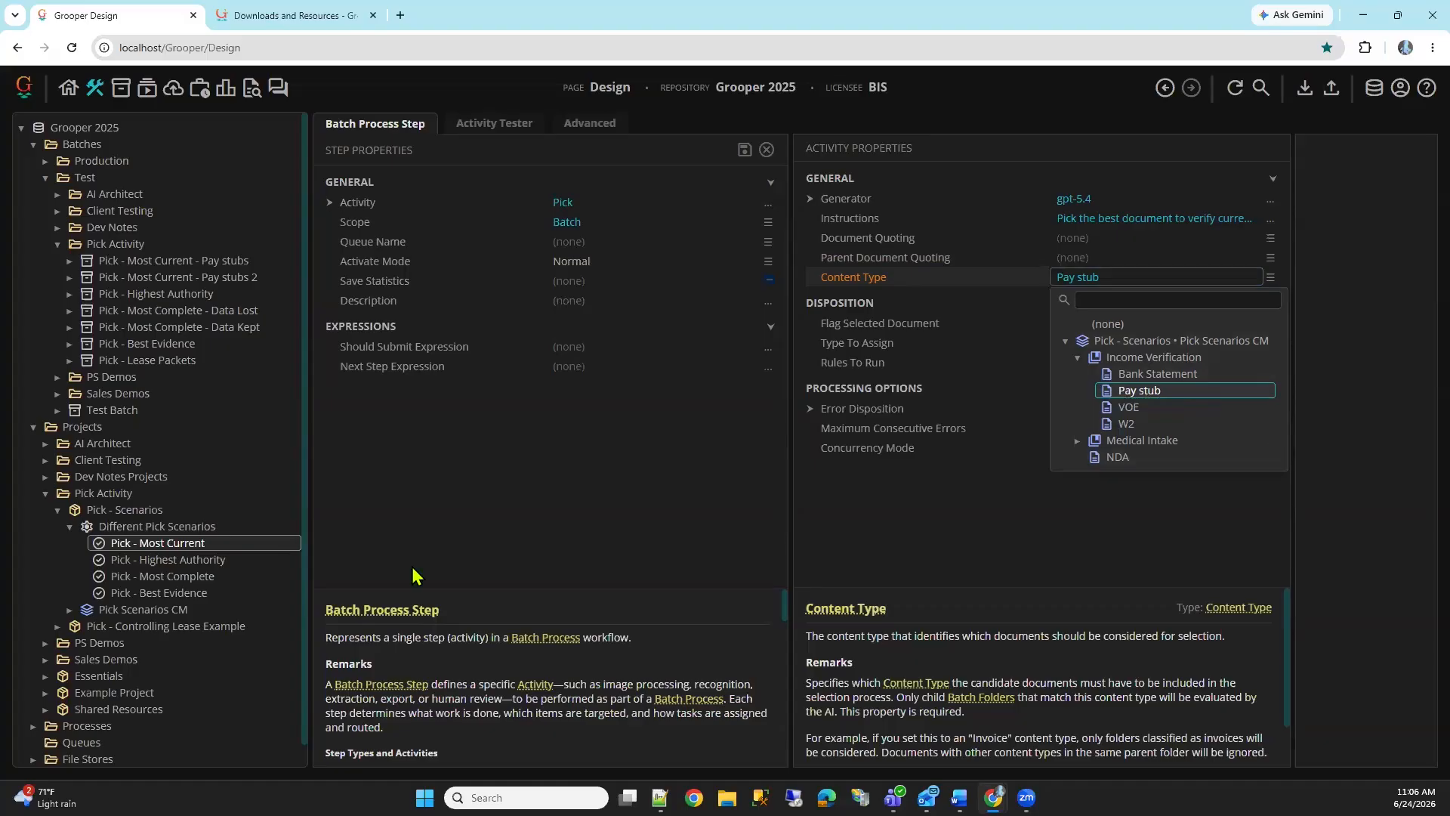
left_click(69, 610)
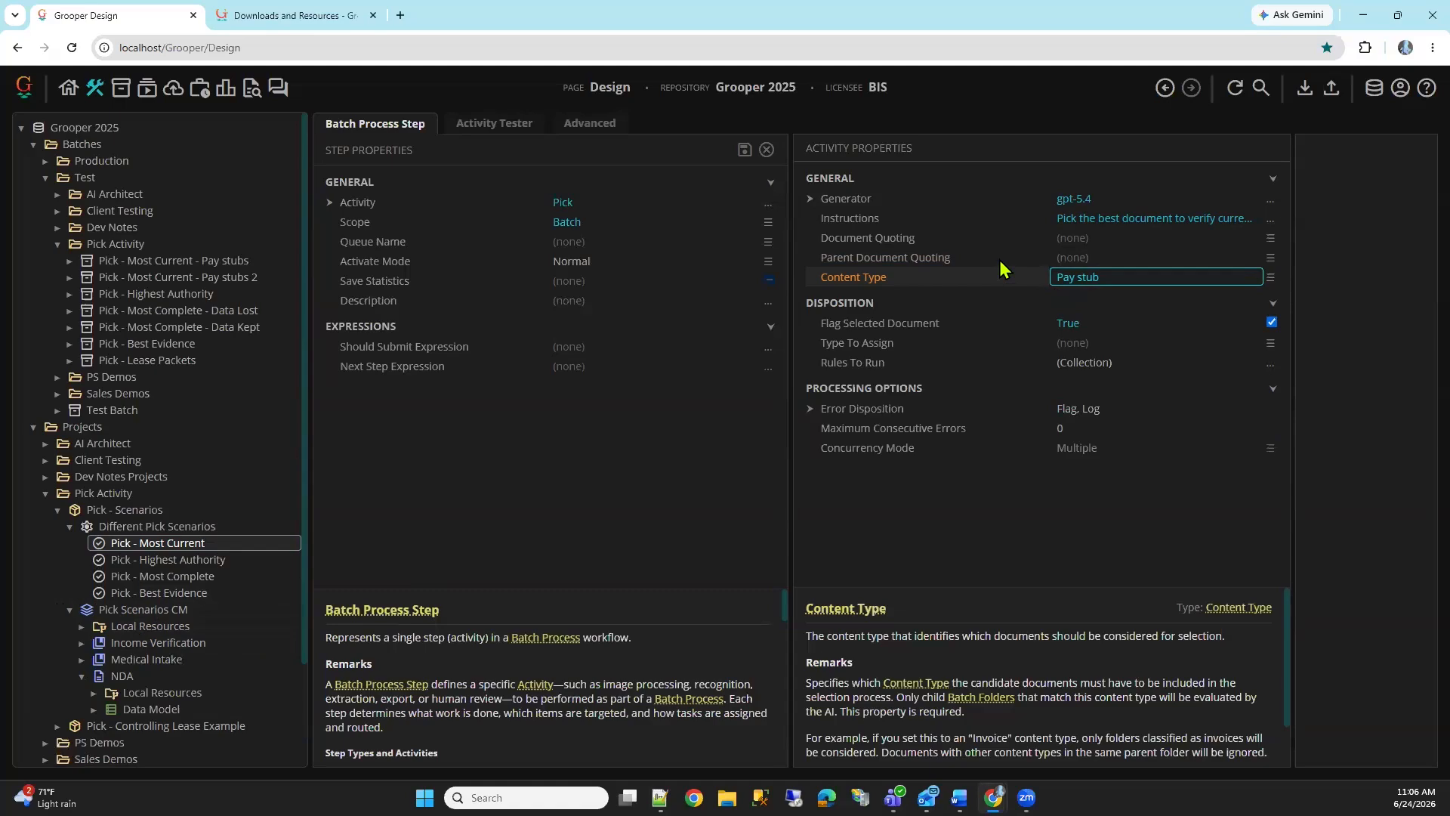
left_click(959, 325)
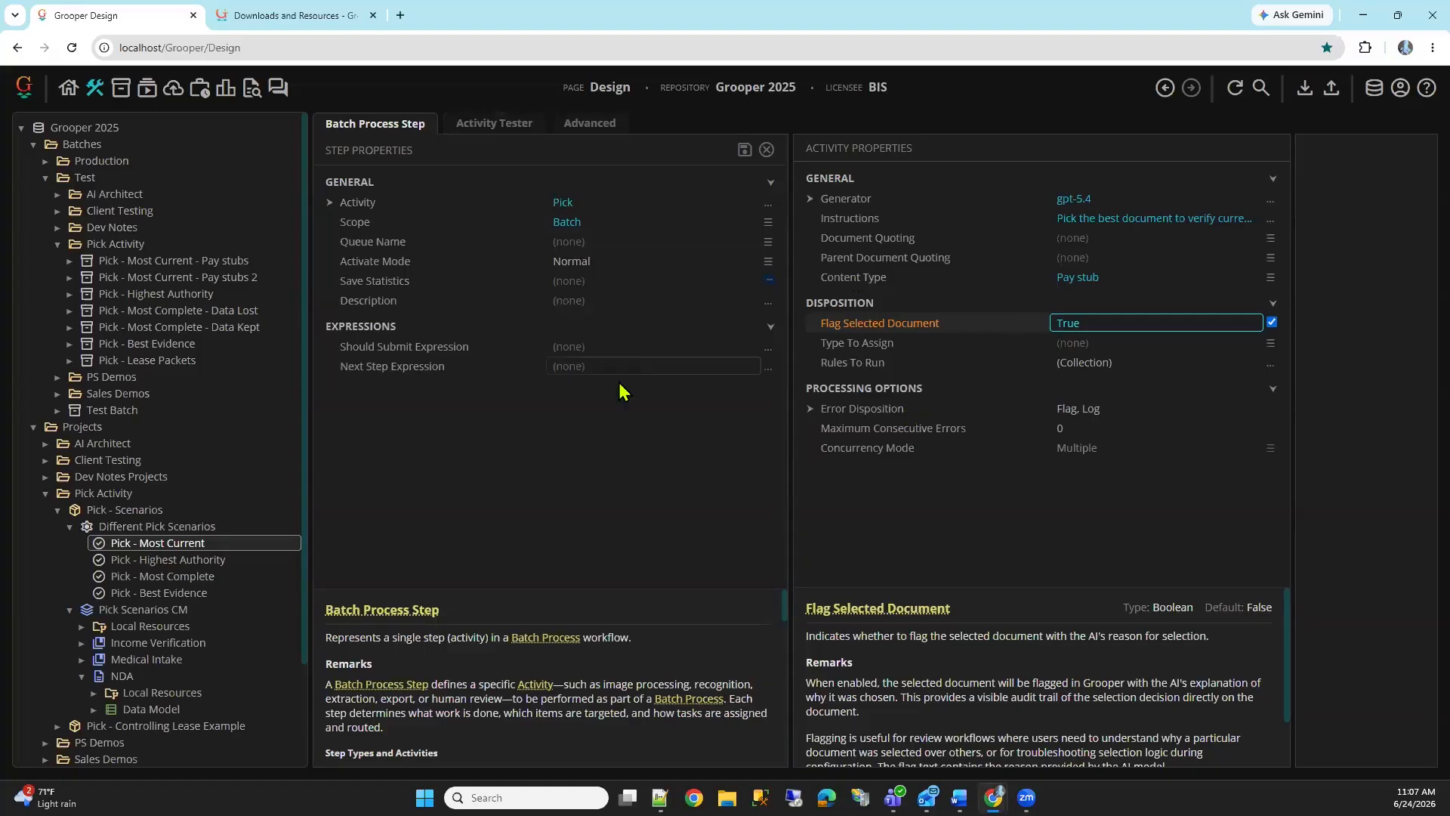
Load the Pick - Most Current - Pay stubs batch as the test batch for the Pick - Most Current step's activity
left_click(494, 127)
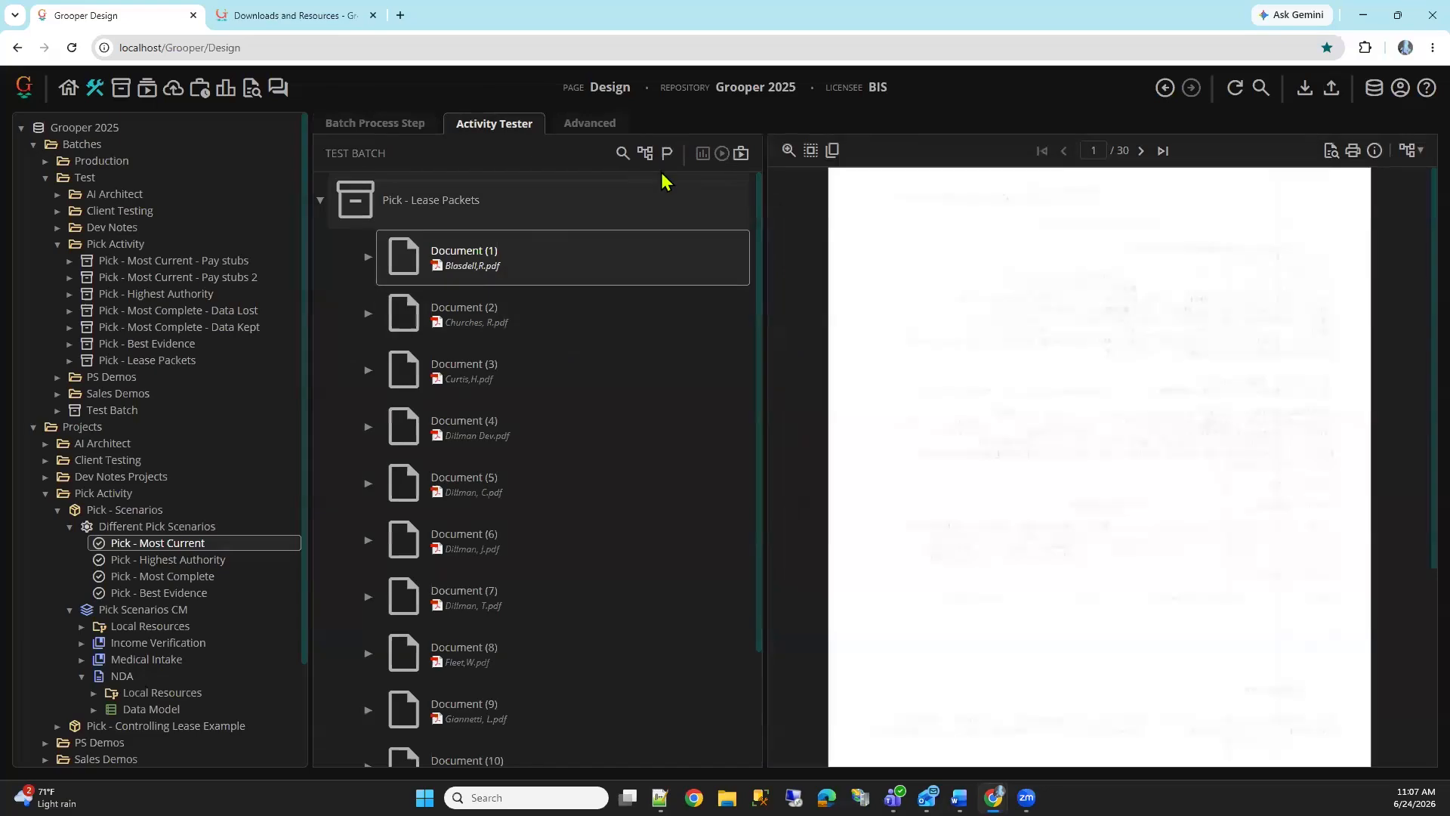
left_click(644, 157)
left_click(692, 346)
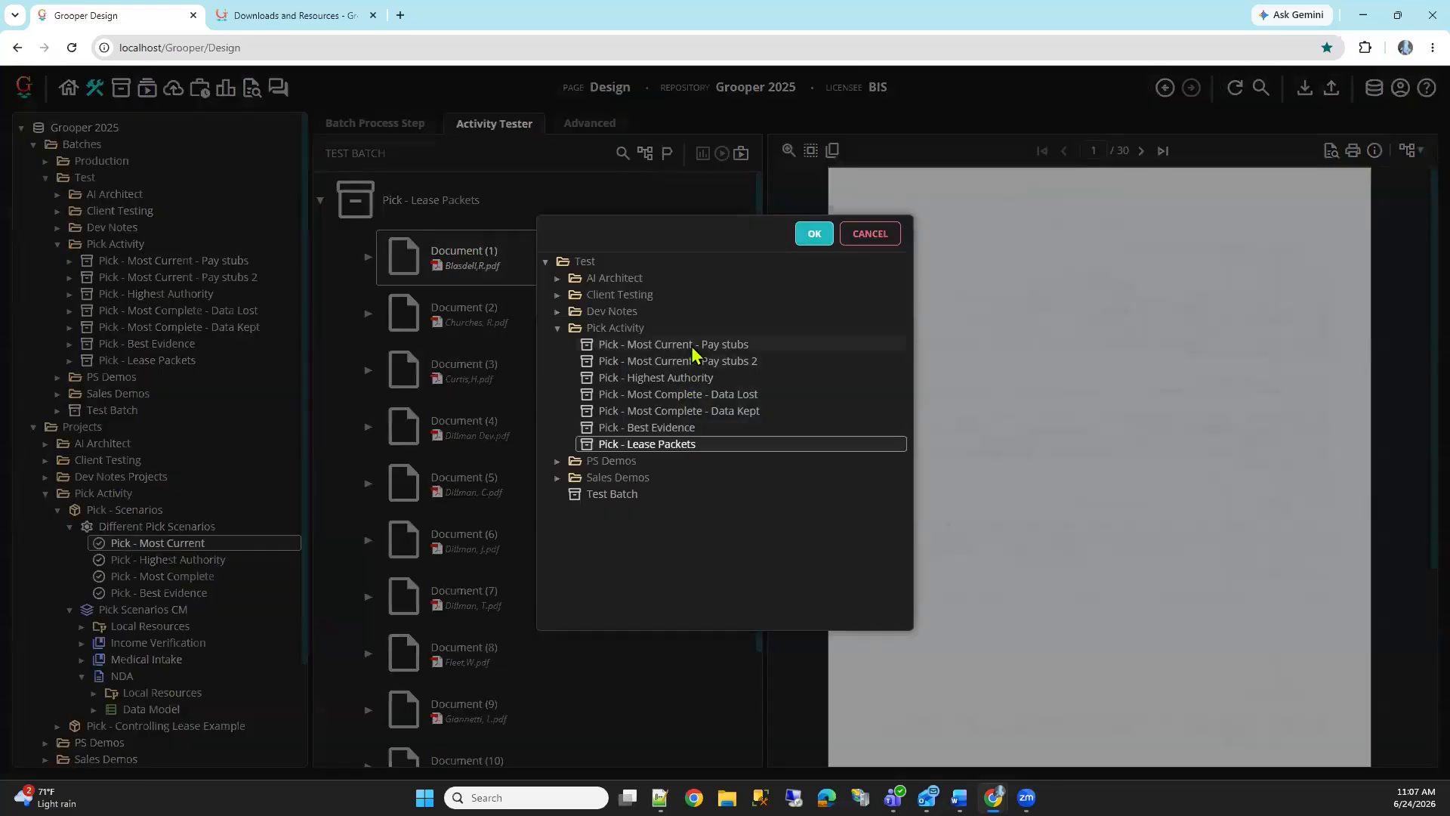
double_click(714, 351)
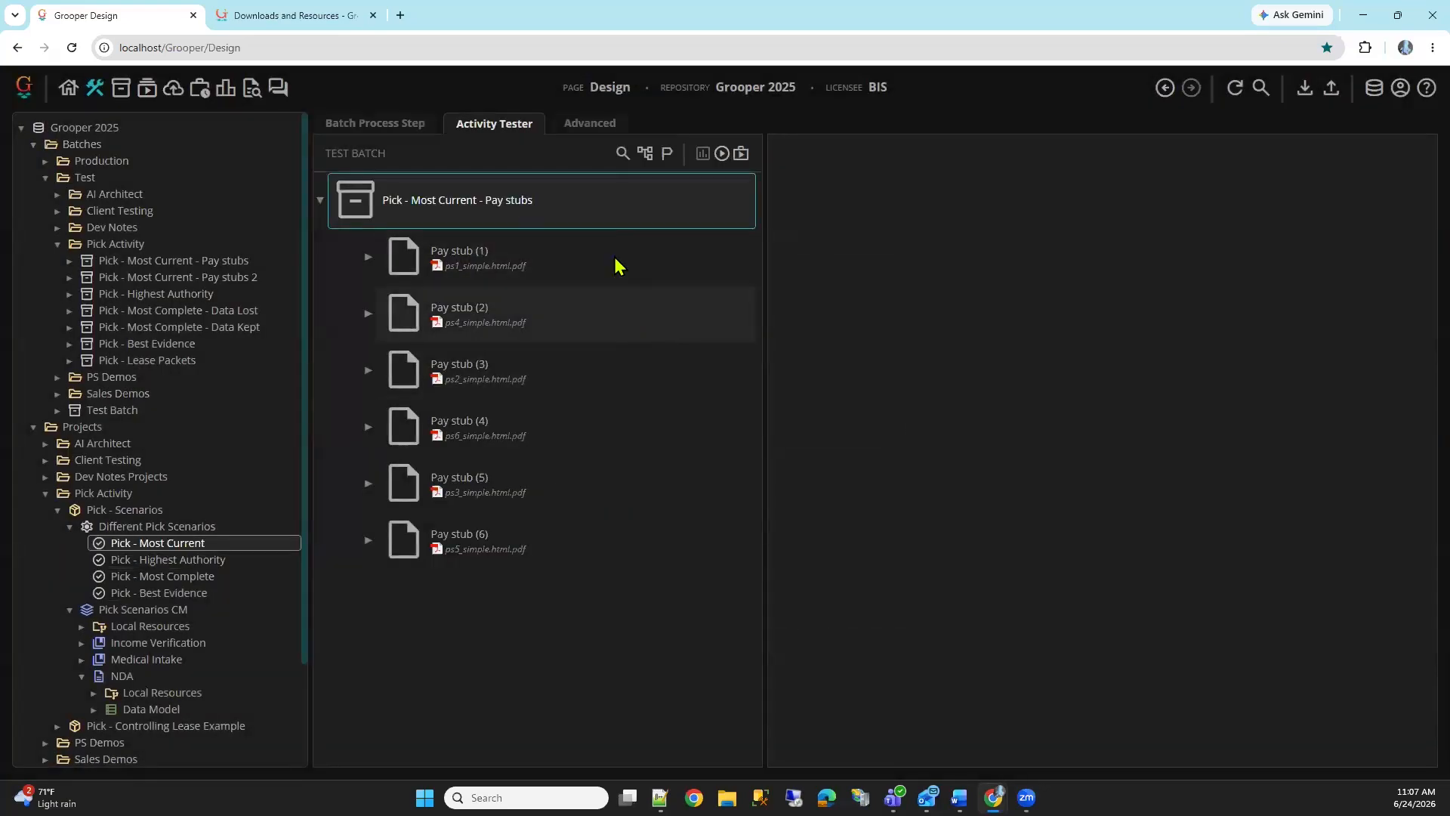
Run the Pick activity on the test batch, read the flag reason on the selected pay stub and view that document
left_click(722, 153)
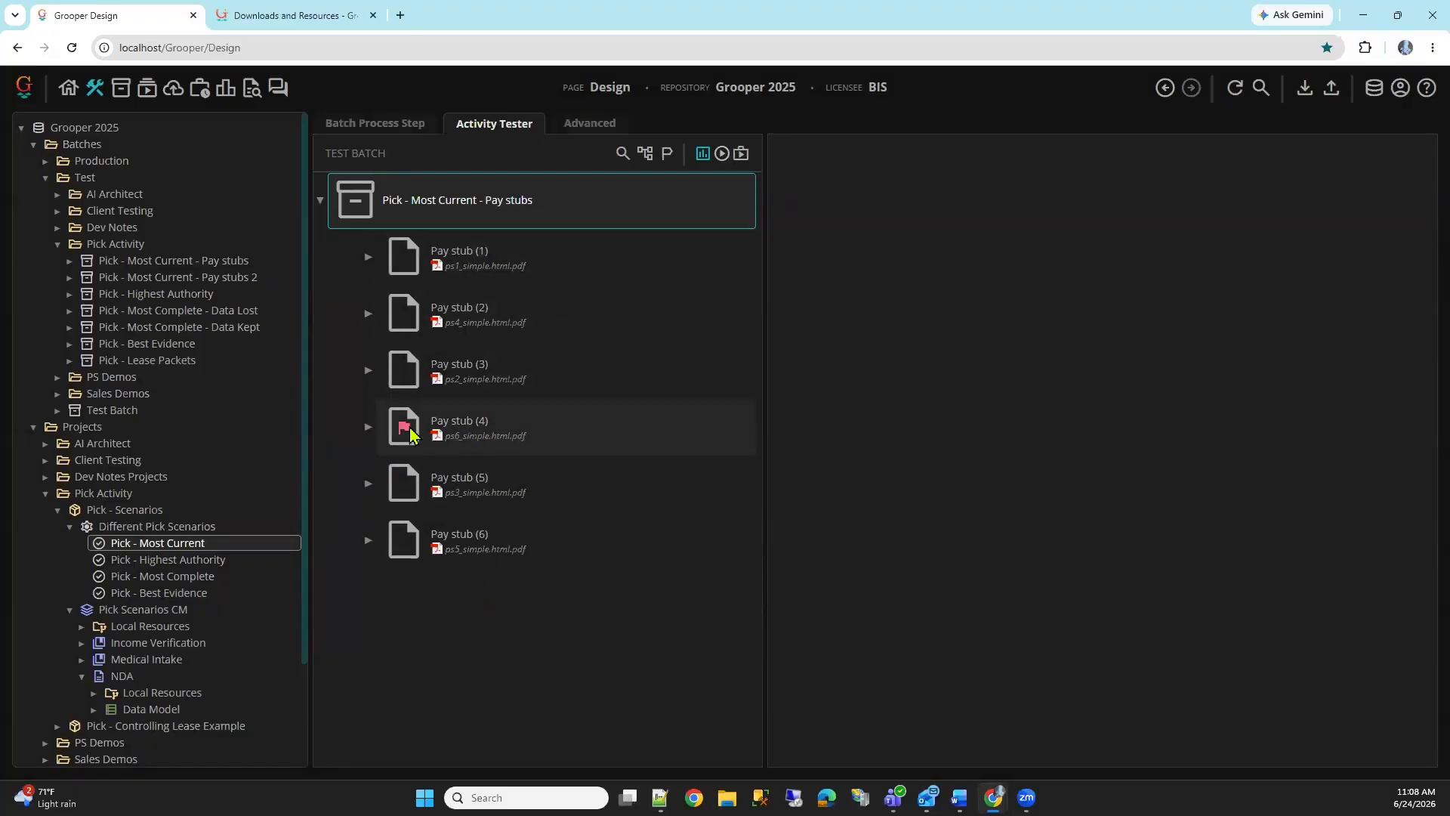
mouse_move(410, 433)
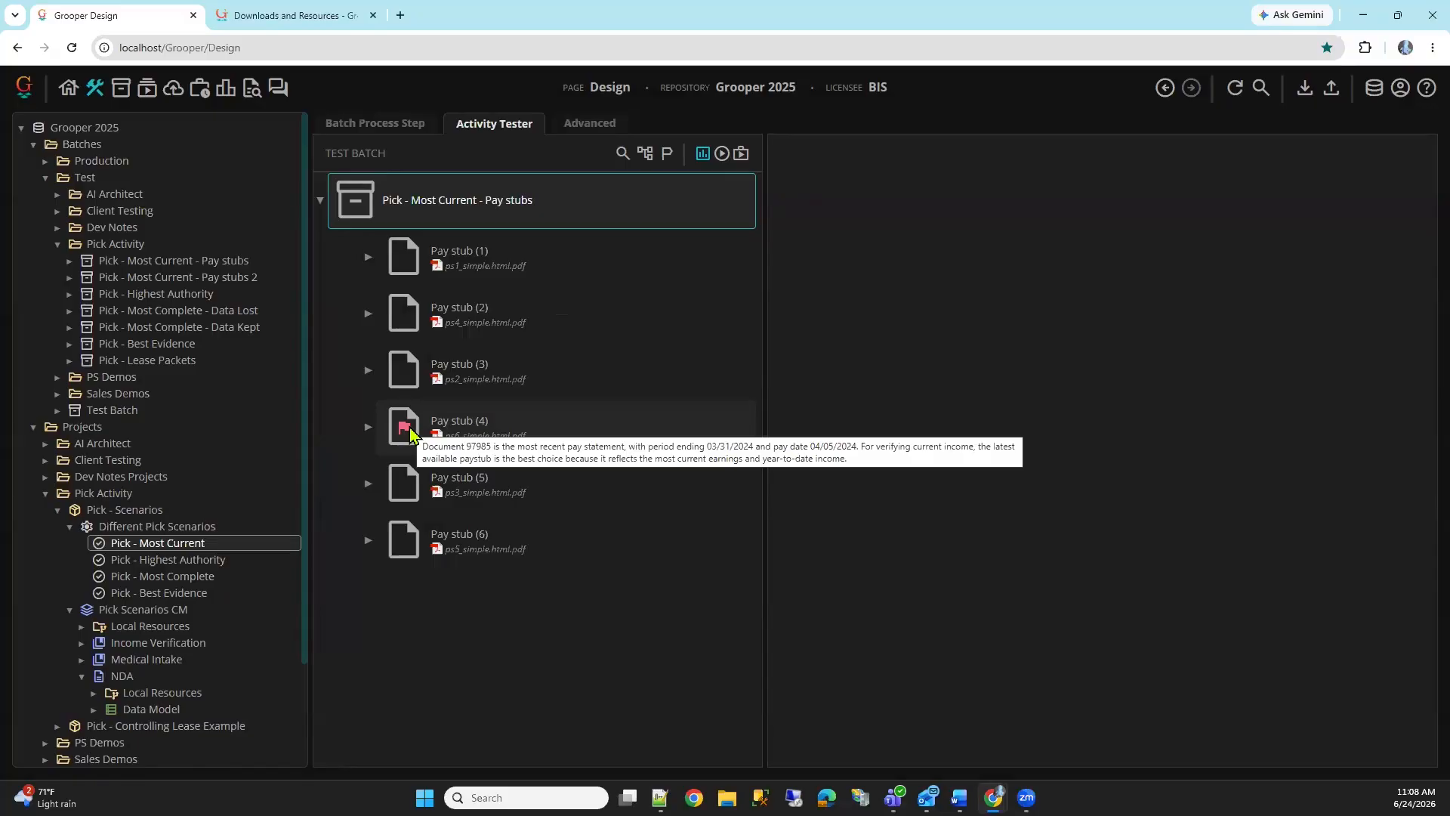
left_click(410, 433)
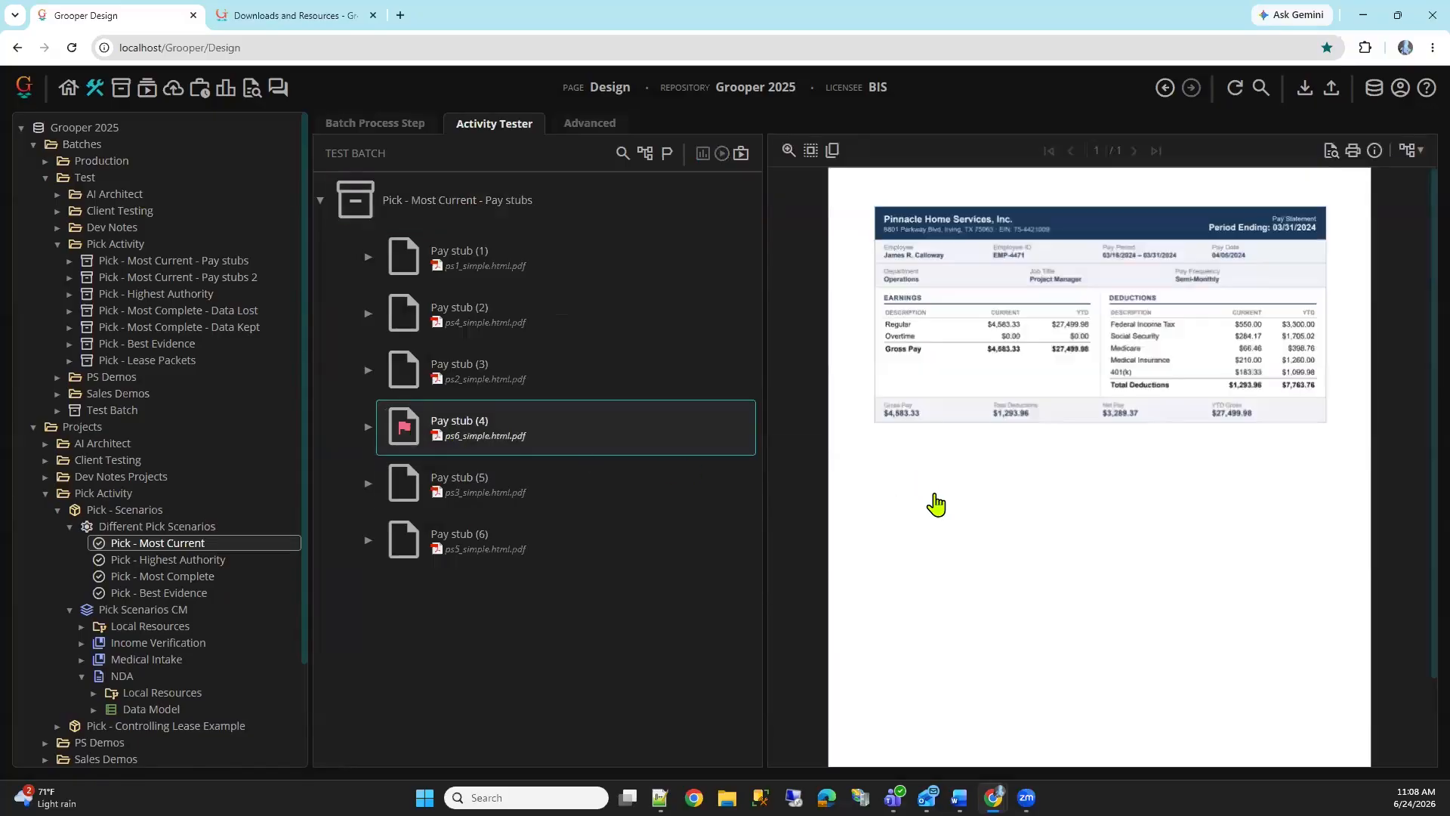
Switch the test batch to Pick - Most Current - Pay stubs 2 and widen the batch contents area
left_click(646, 153)
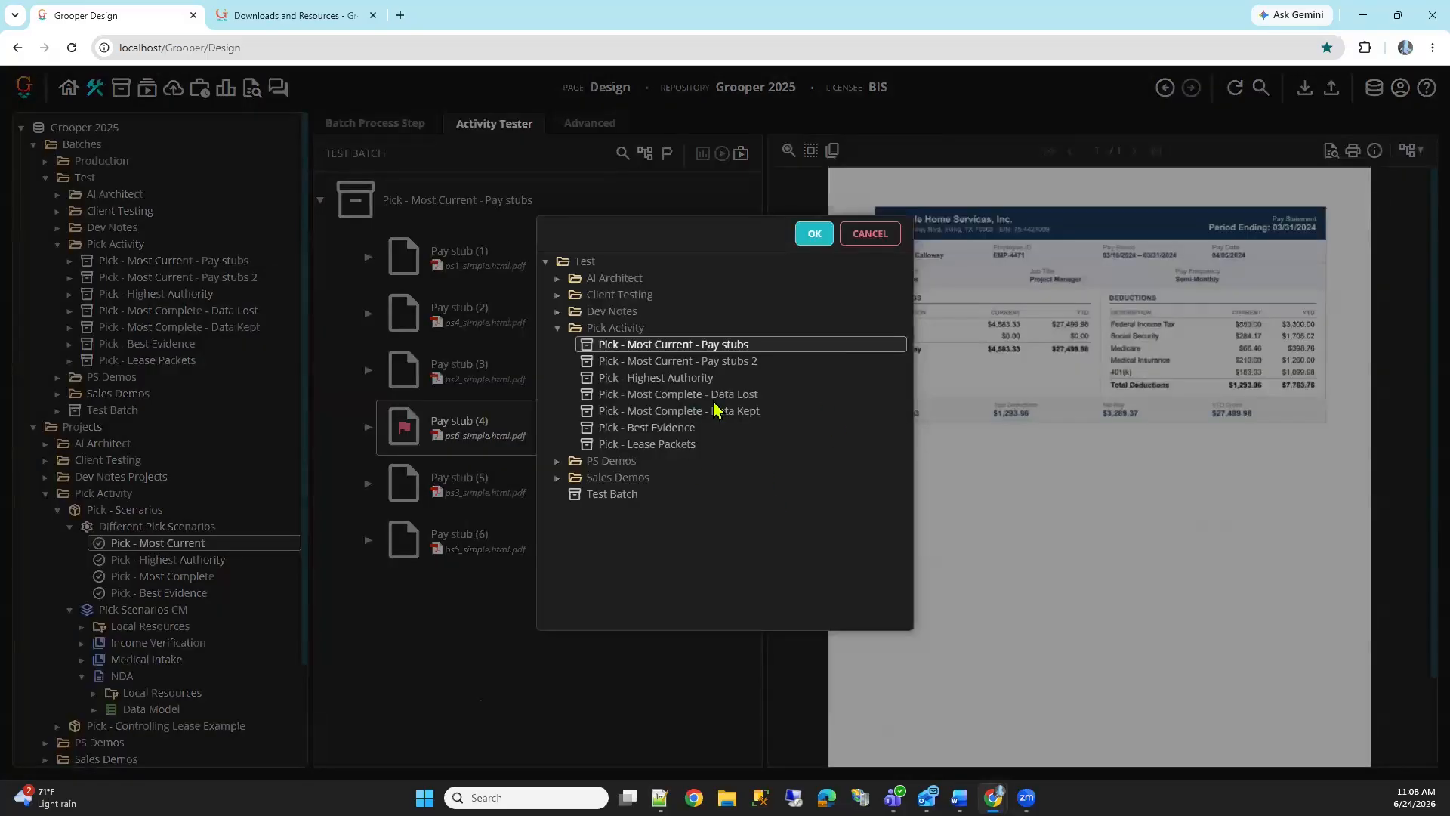
left_click(710, 361)
left_click(814, 234)
left_click_drag(765, 335, 864, 348)
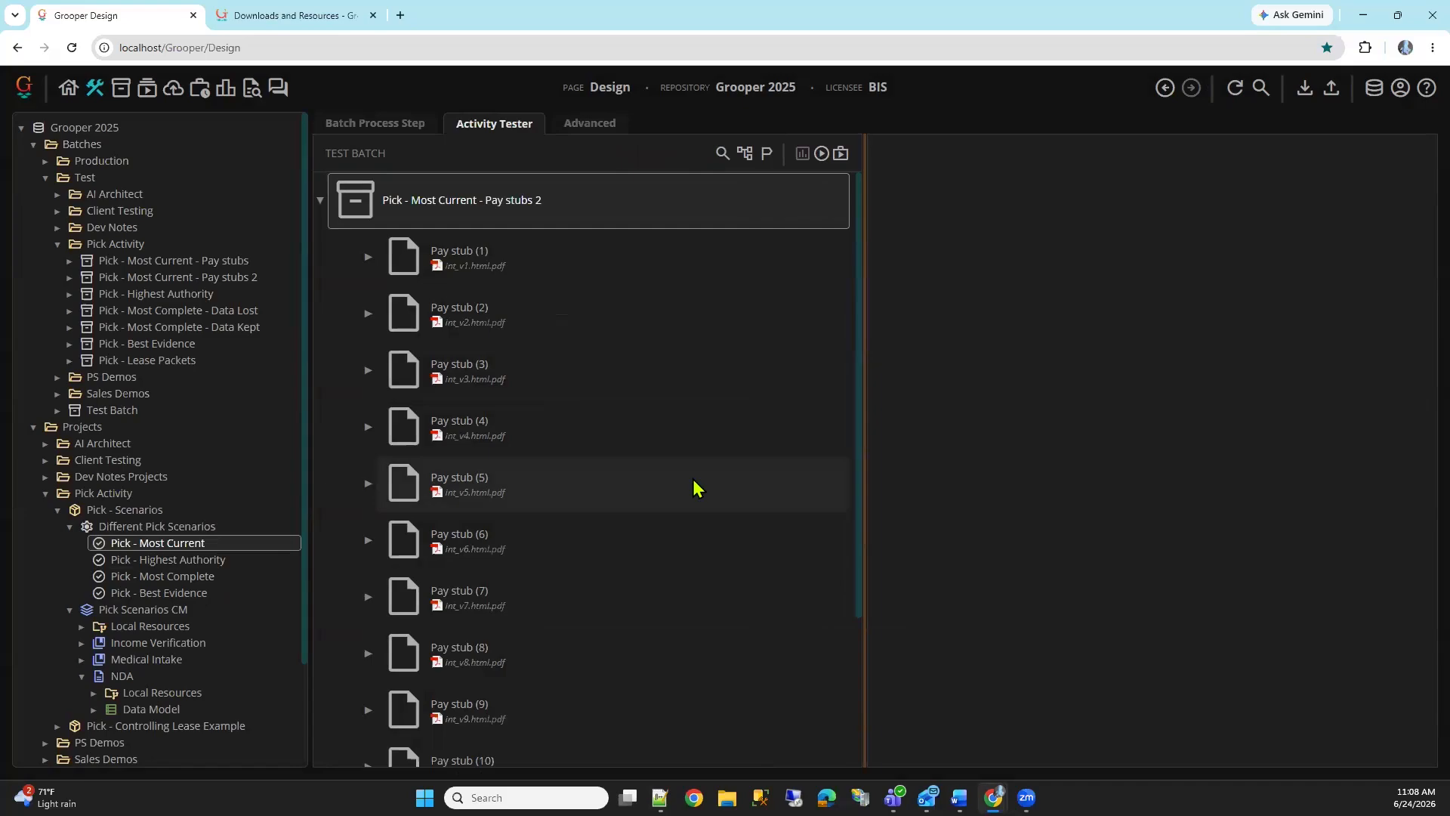
Compare the employers, period ending dates and year-to-date amounts of pay stubs 1, 10, 11 and 13 in the test batch
left_click(620, 275)
scroll(654, 283, "down", 3)
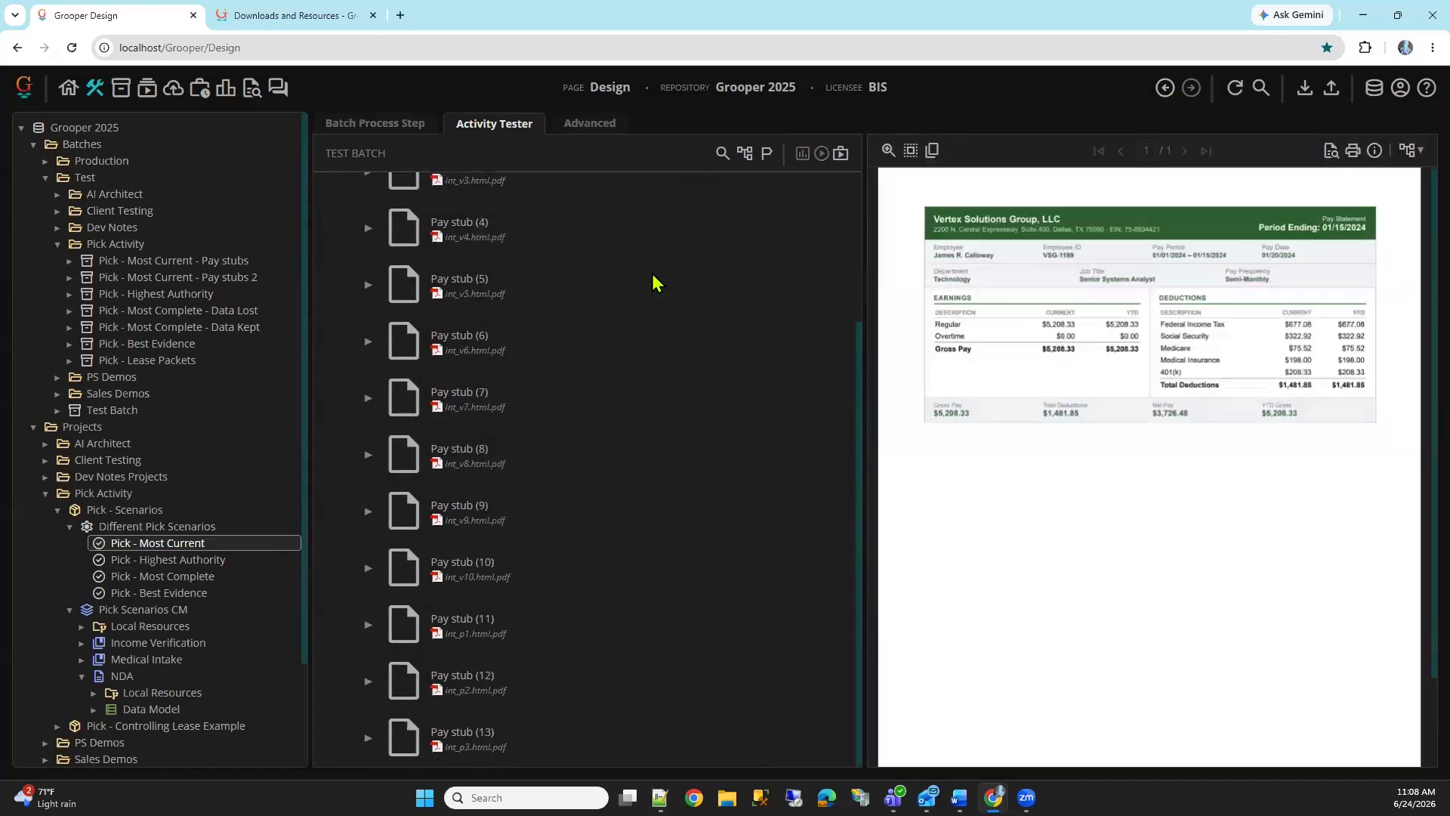
scroll(608, 303, "up", 2)
scroll(614, 316, "down", 2)
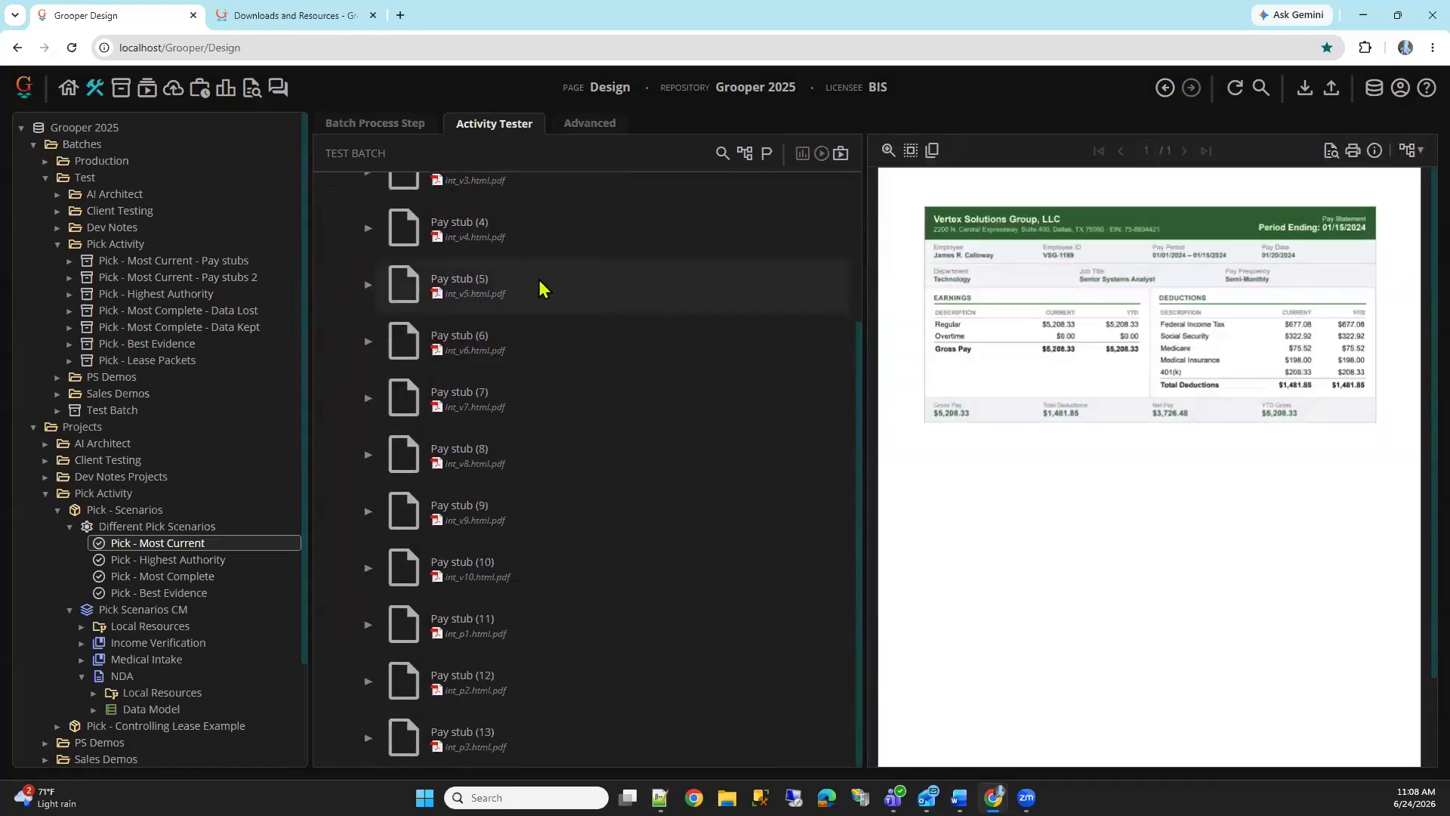
left_click(513, 625)
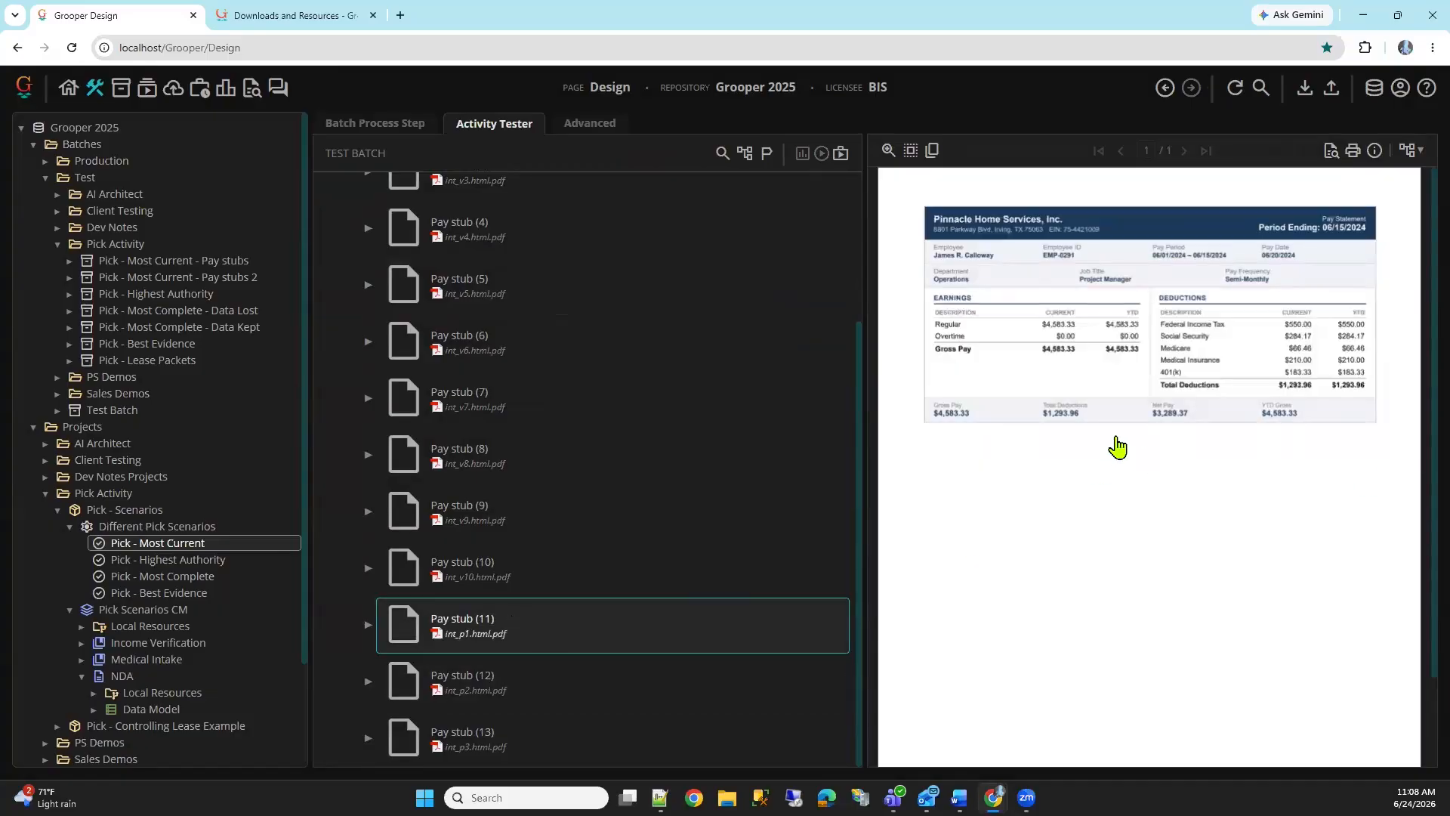
left_click(530, 579)
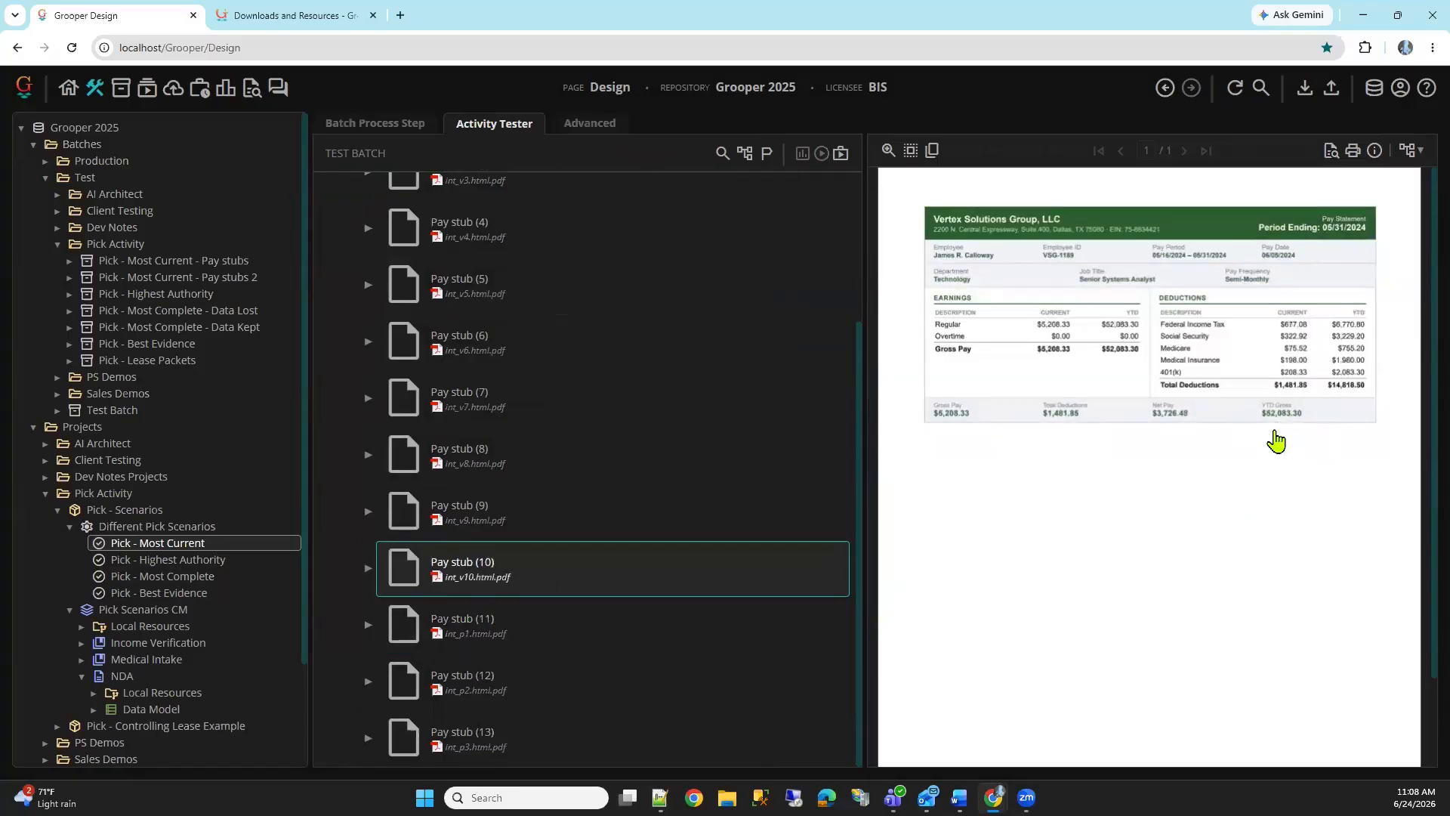
left_click(600, 645)
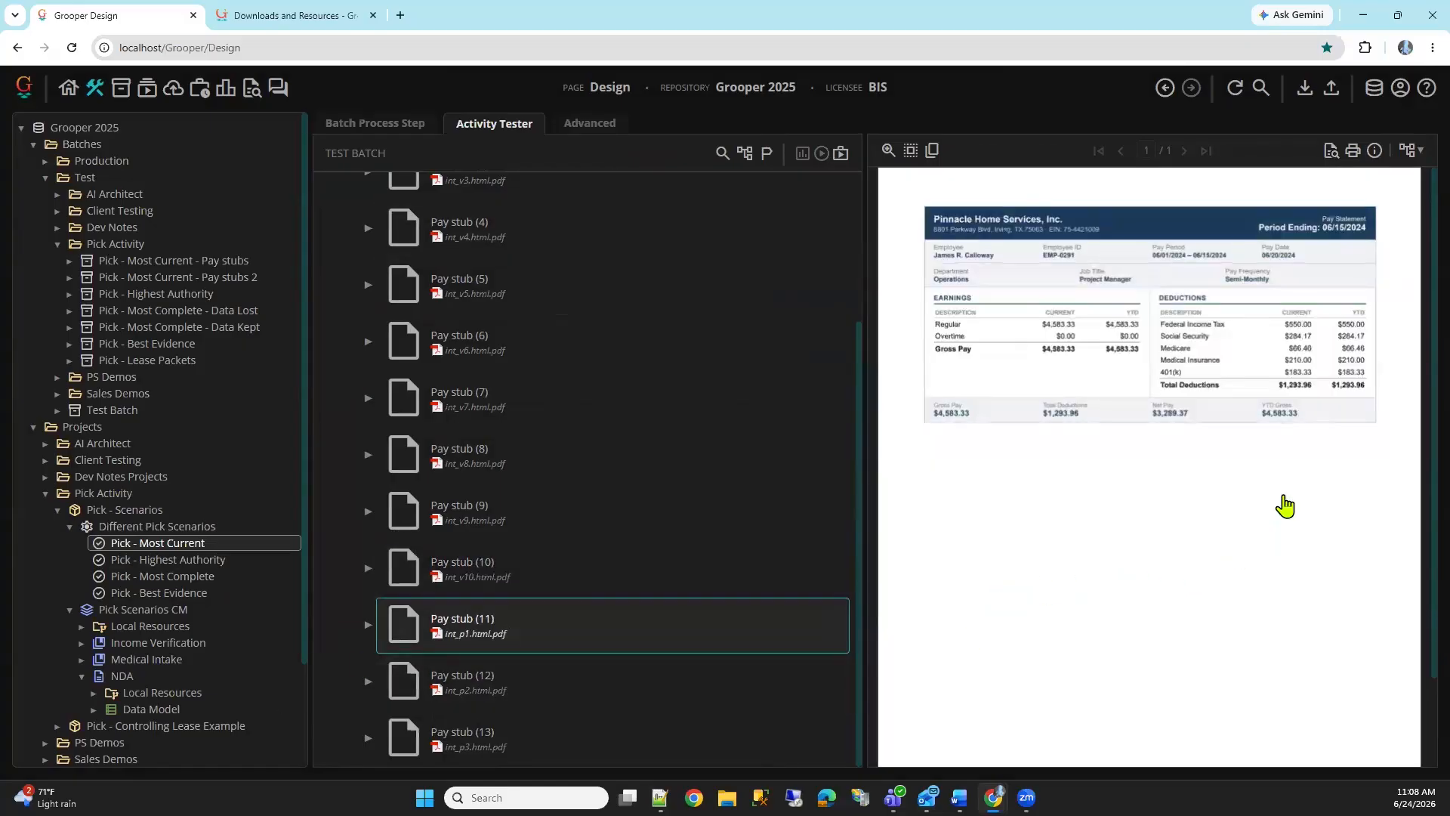
left_click(516, 753)
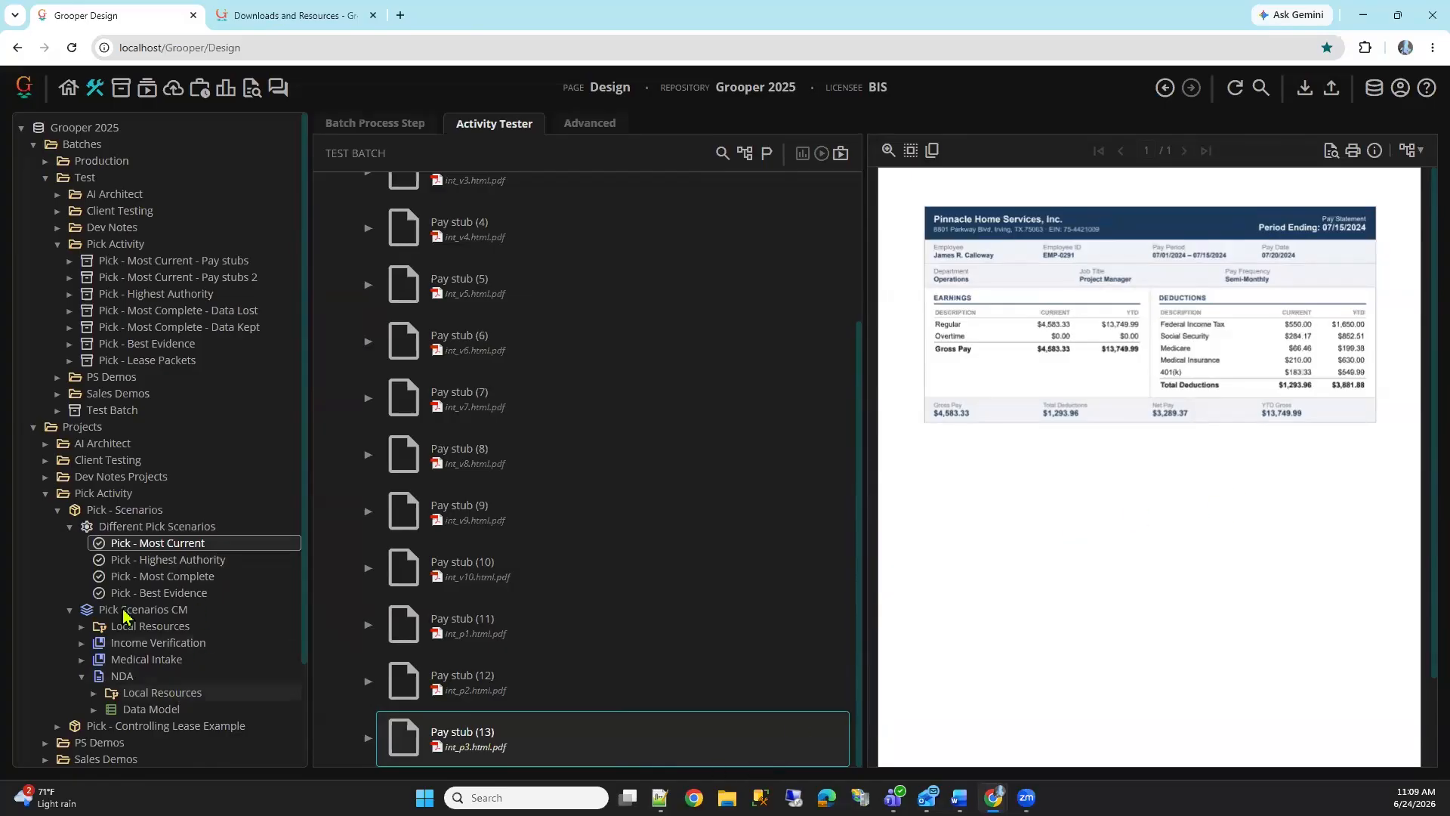
Run the Pick activity on the whole Pay stubs 2 batch and inspect the flag reason on the selected pay stub
scroll(542, 231, "up", 3)
left_click(543, 215)
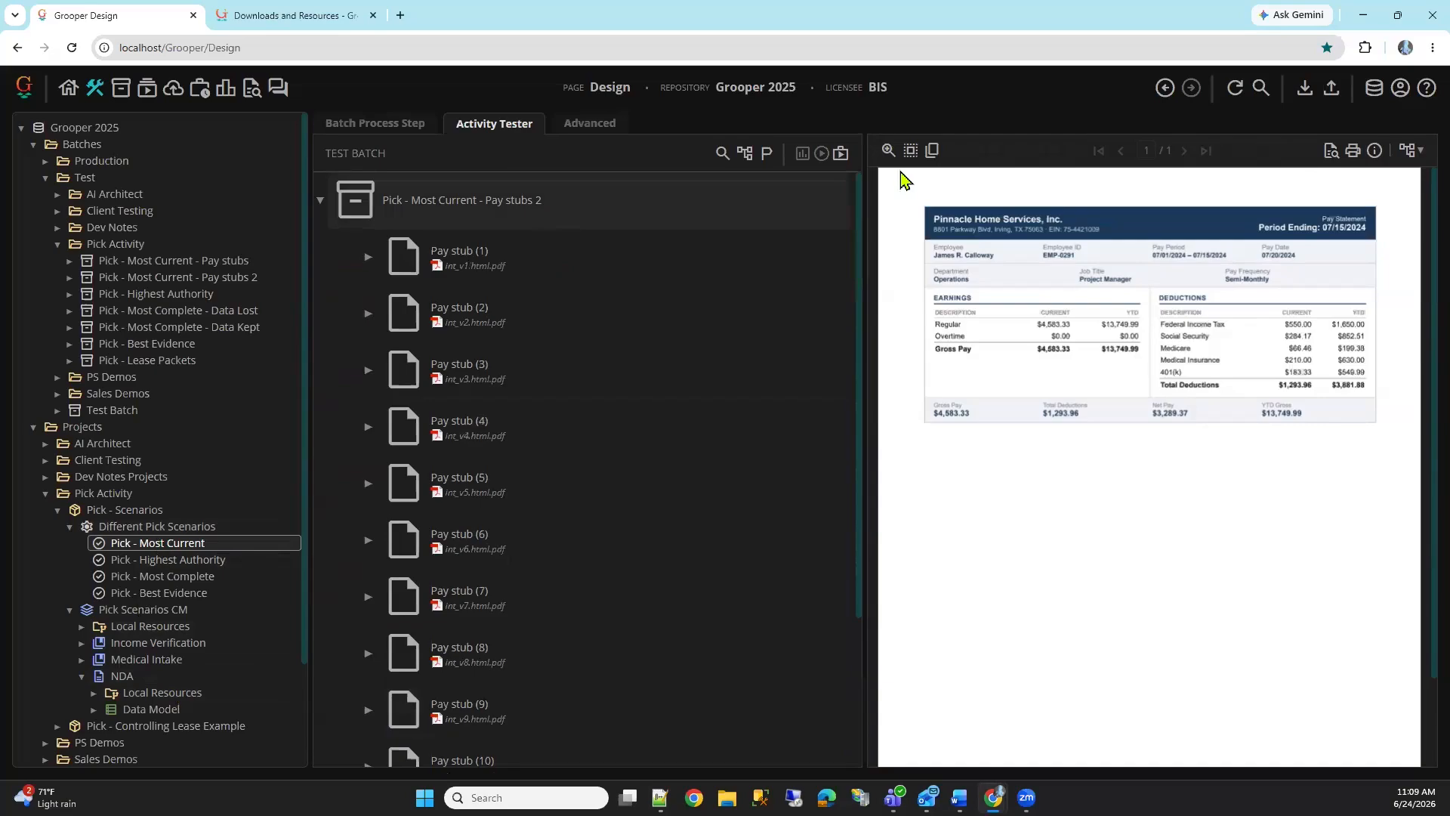
left_click(821, 153)
scroll(498, 680, "down", 3)
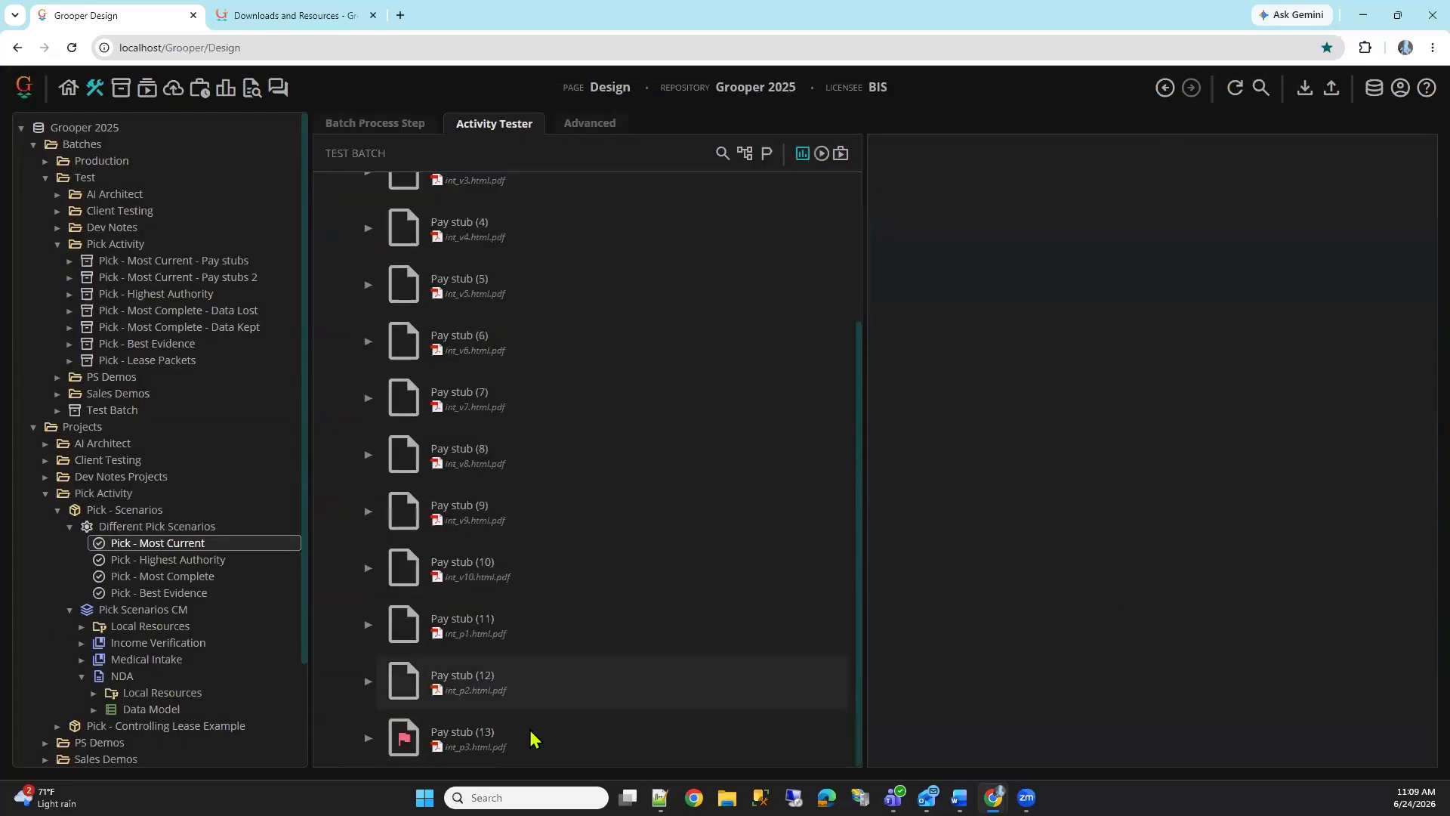
left_click(404, 736)
mouse_move(406, 749)
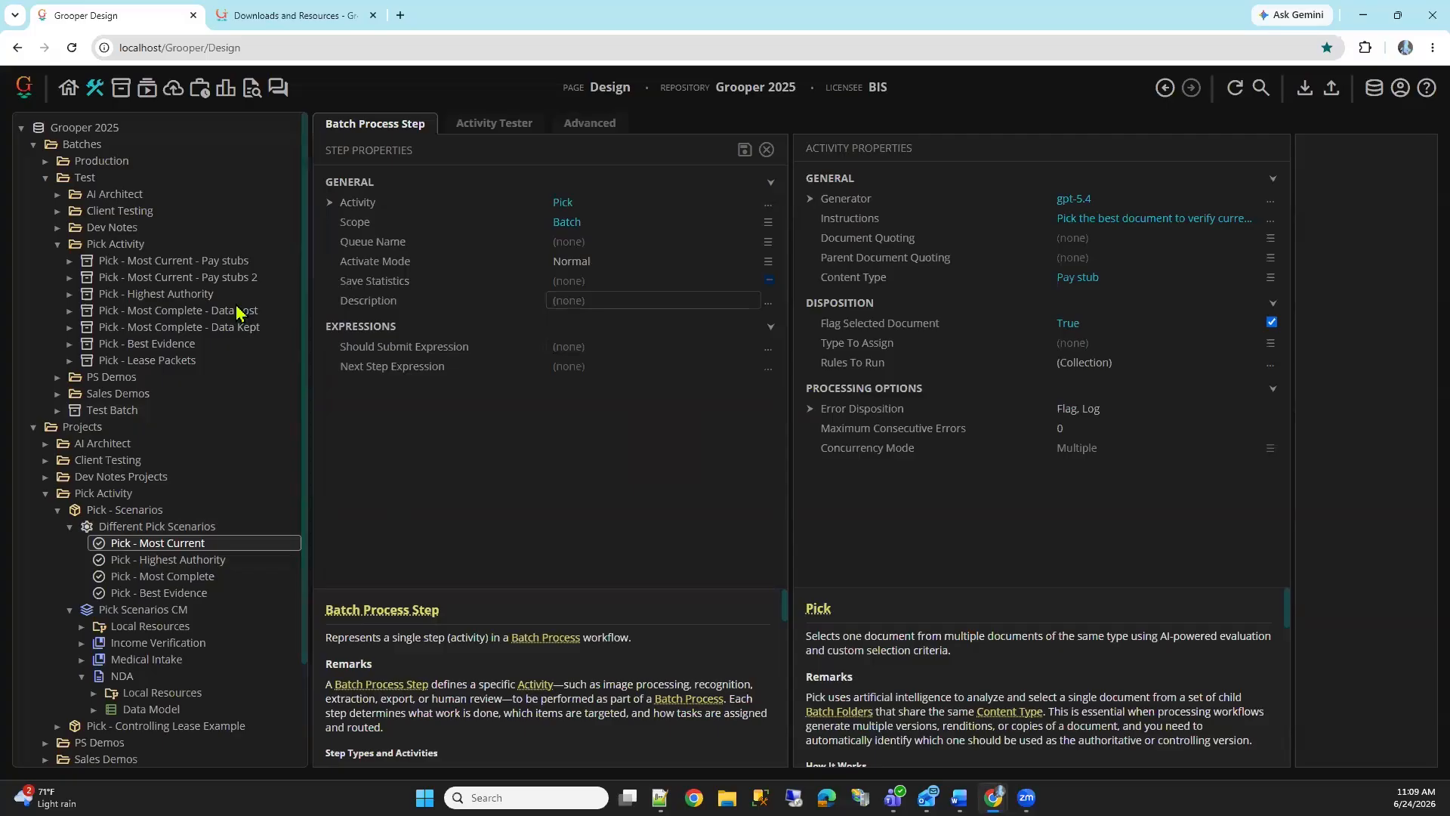
View the five NDAs in the Pick - Highest Authority batch and compare their signatories and job titles
left_click(281, 294)
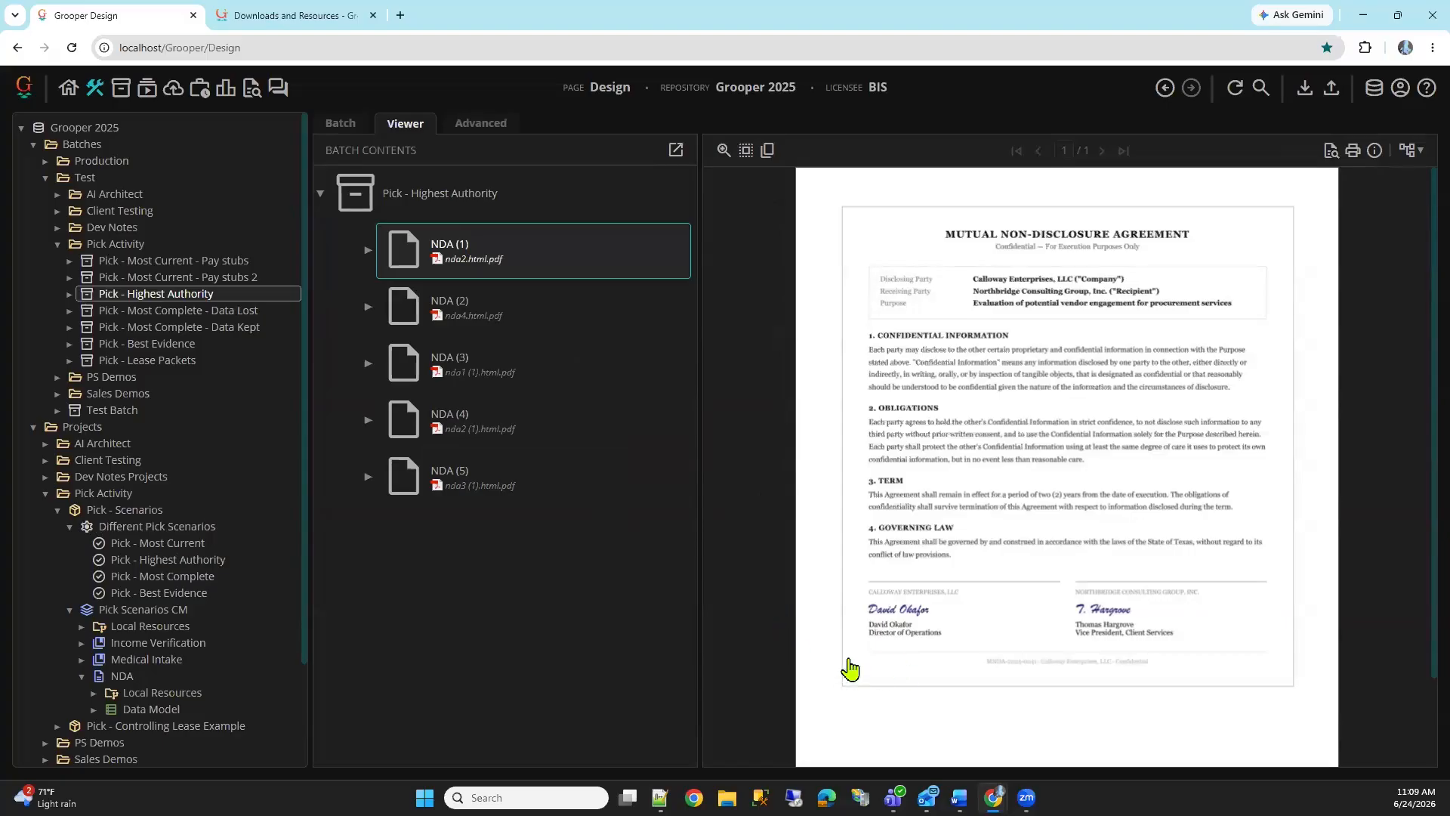
left_click(509, 314)
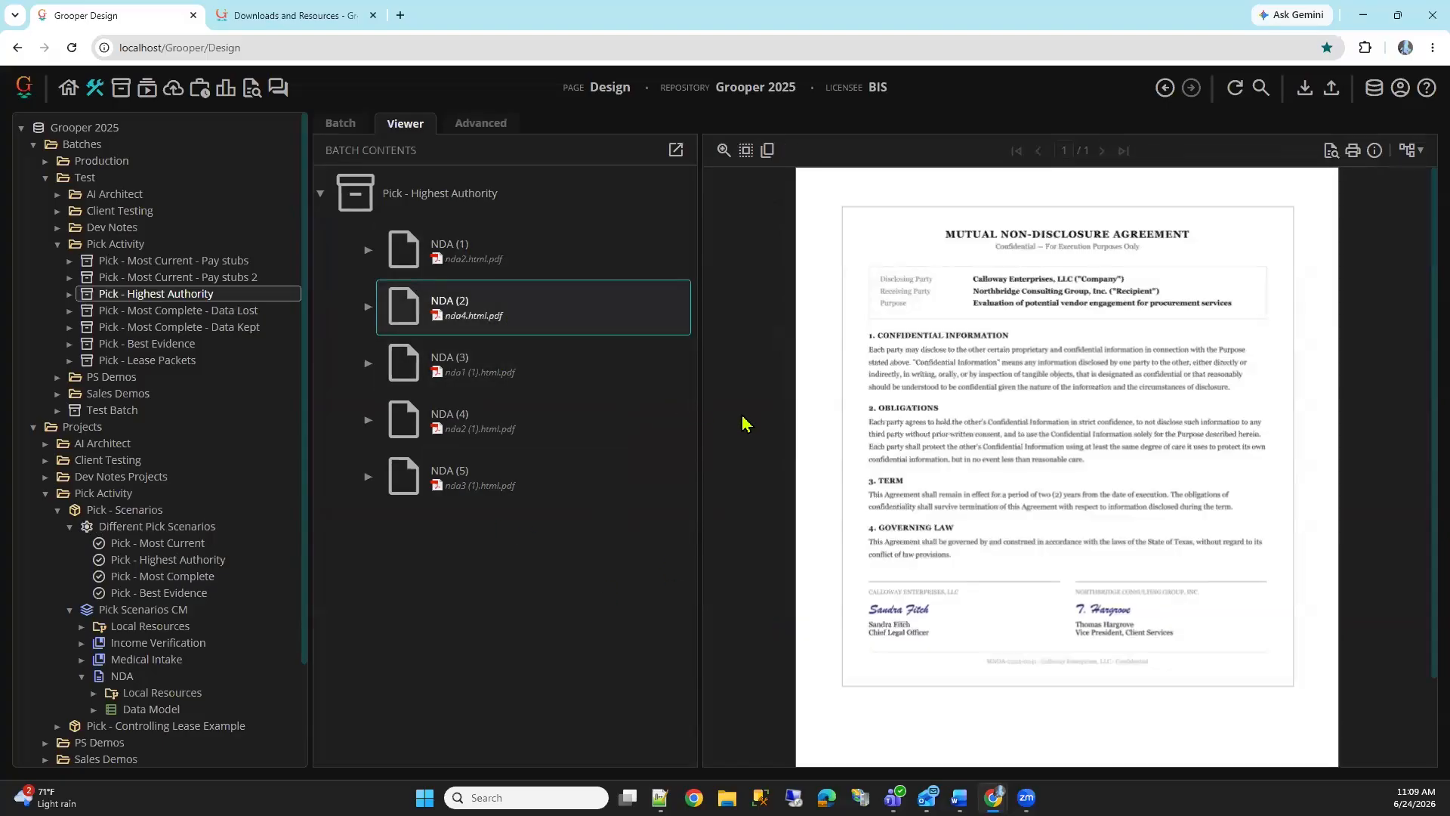
left_click(614, 384)
left_click(607, 444)
left_click(589, 487)
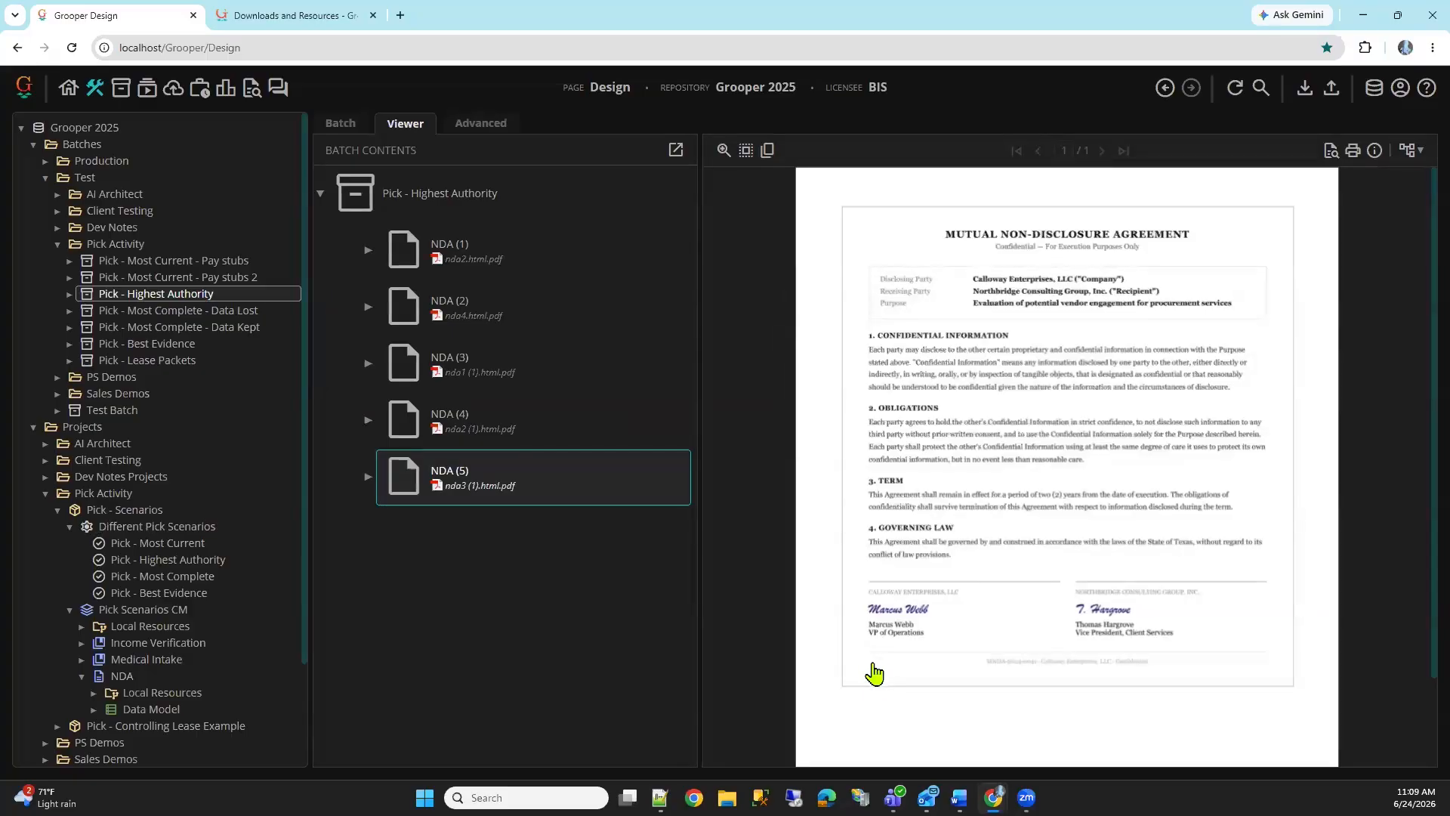
left_click(499, 425)
key("Up")
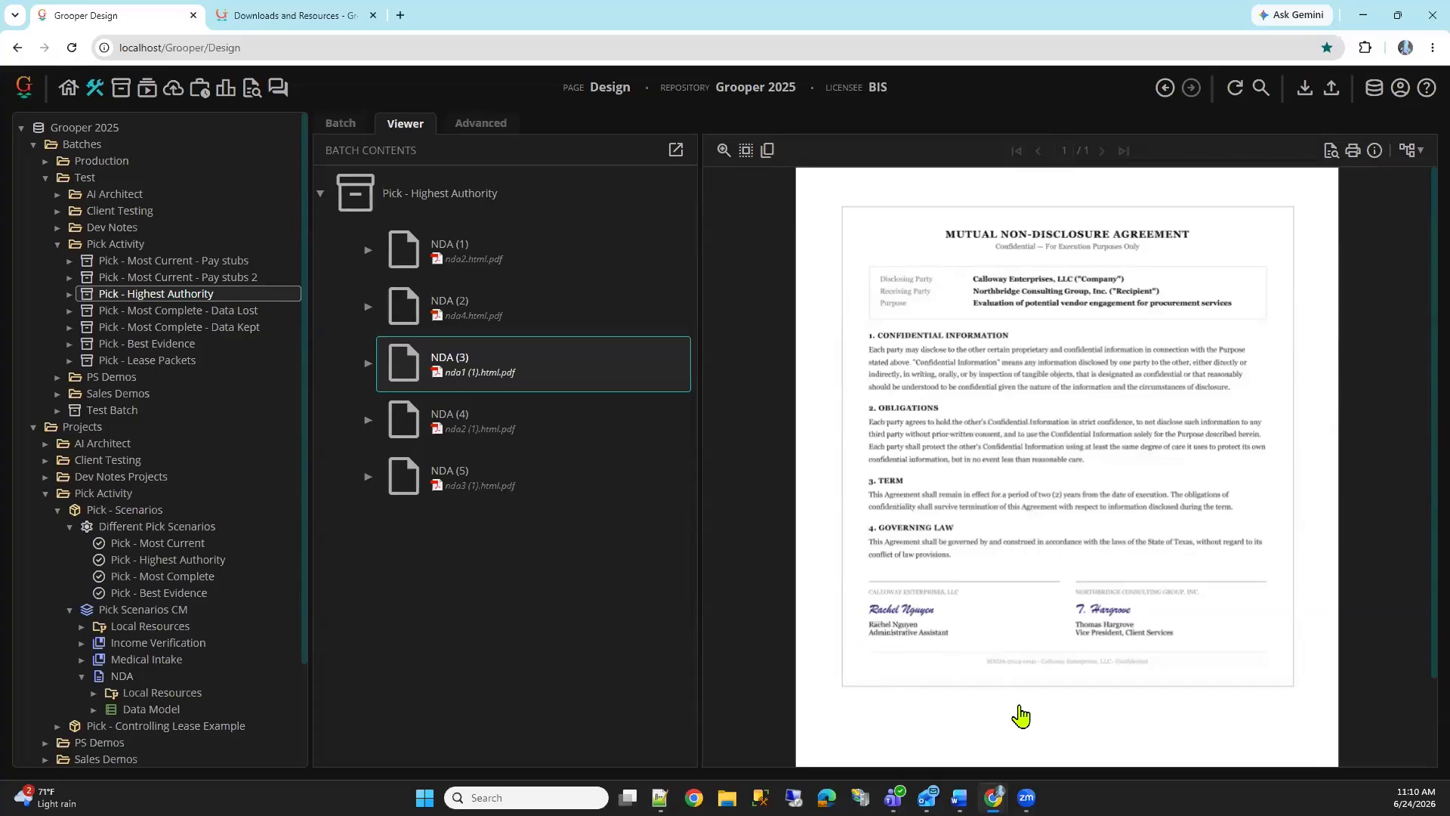
key("Up")
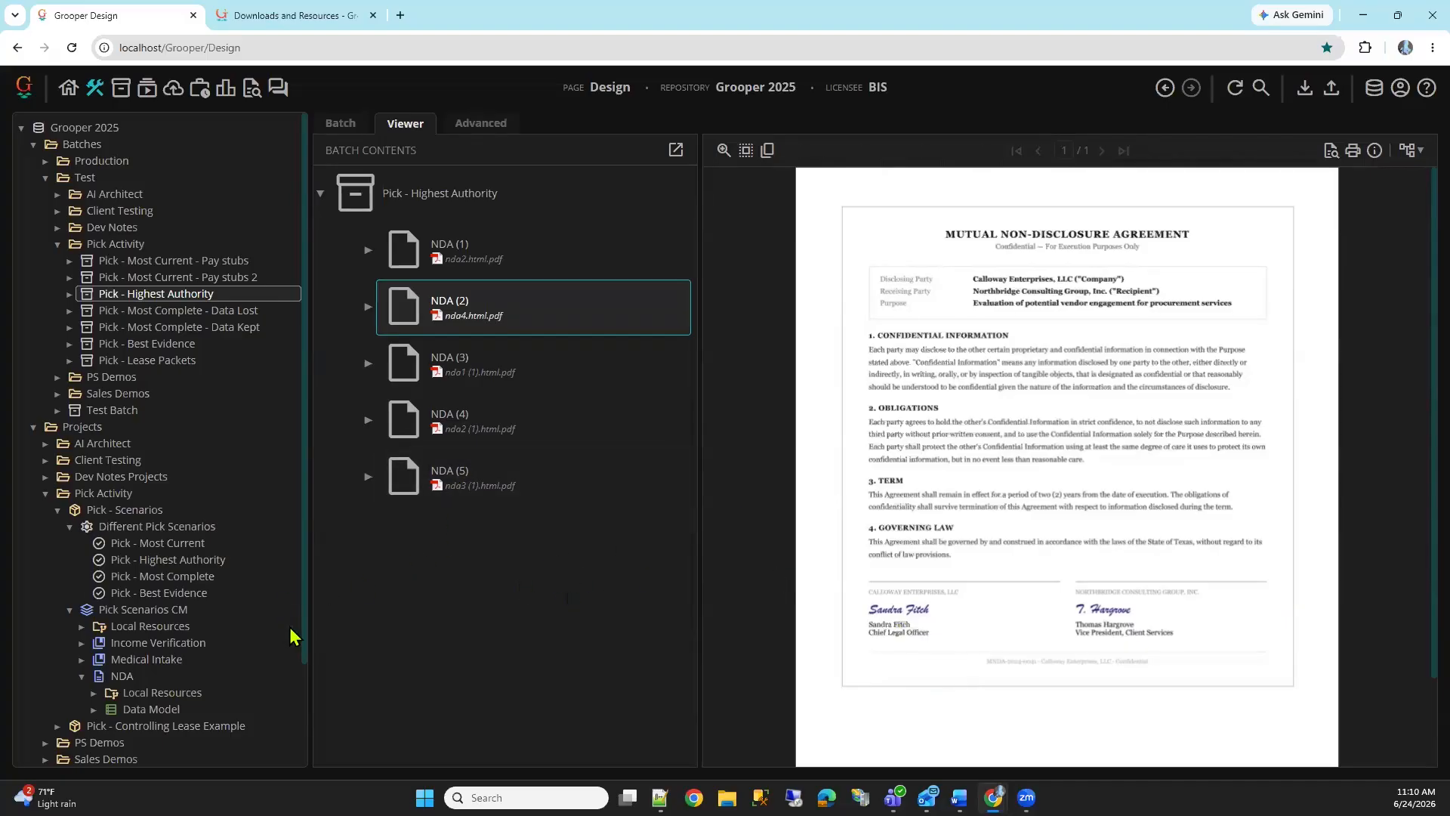
Open the Pick - Highest Authority step and read its full Instructions text without changing it
left_click(252, 558)
left_click(1216, 219)
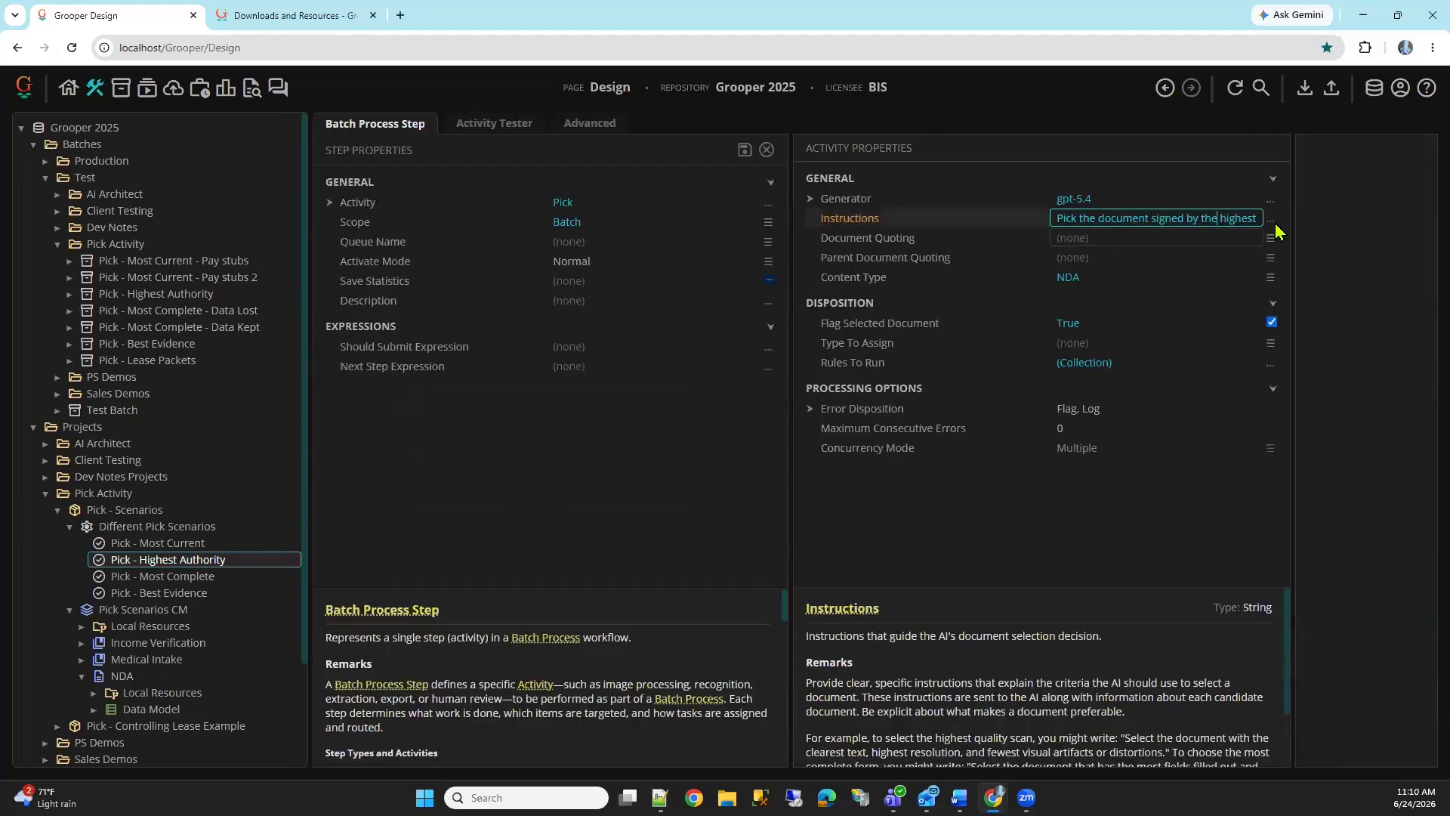
left_click(1271, 220)
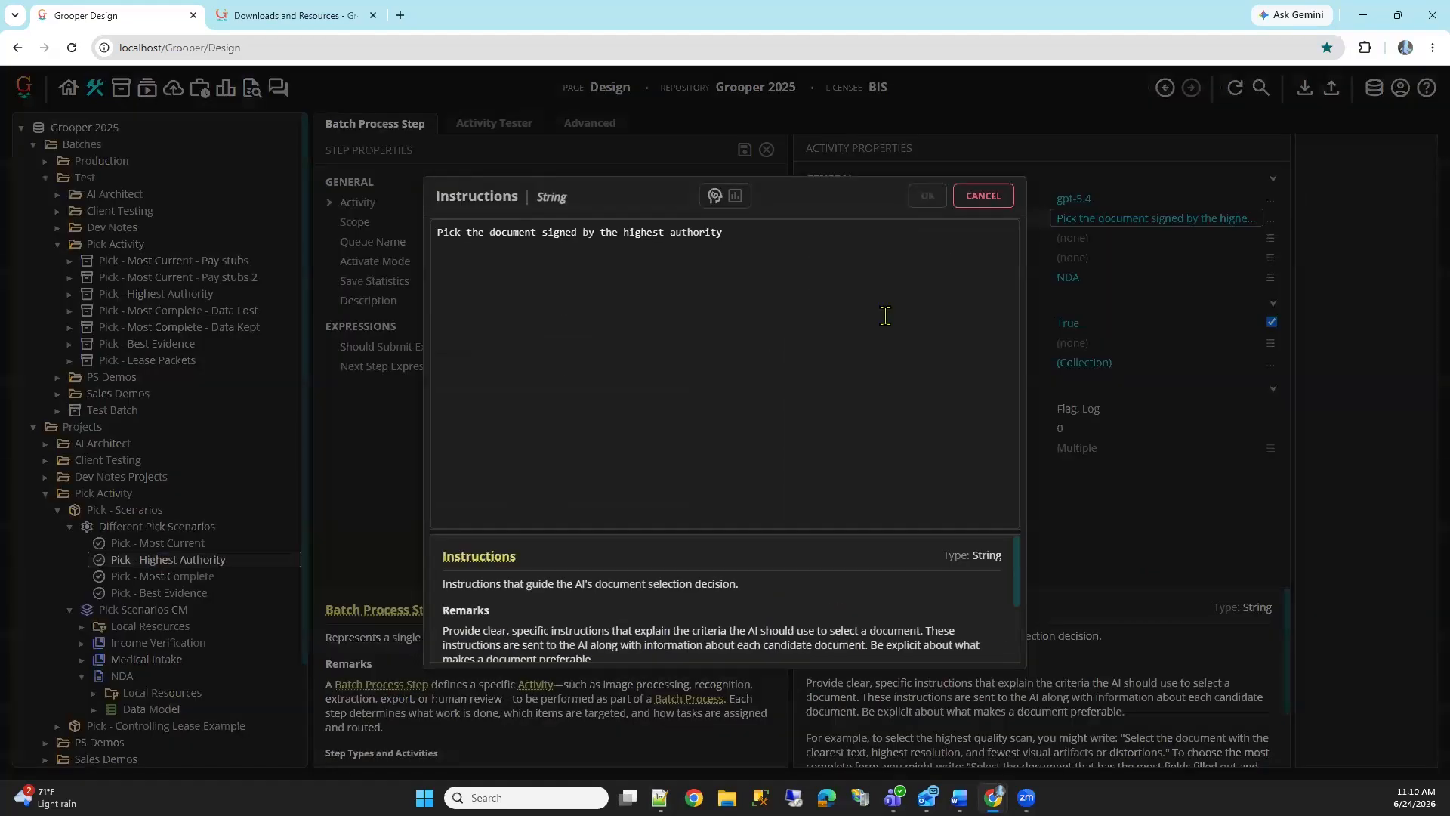
left_click(983, 198)
Review the step's Content Type, Flag Selected Document and Rules To Run settings, including which data rule is selected
left_click(1067, 278)
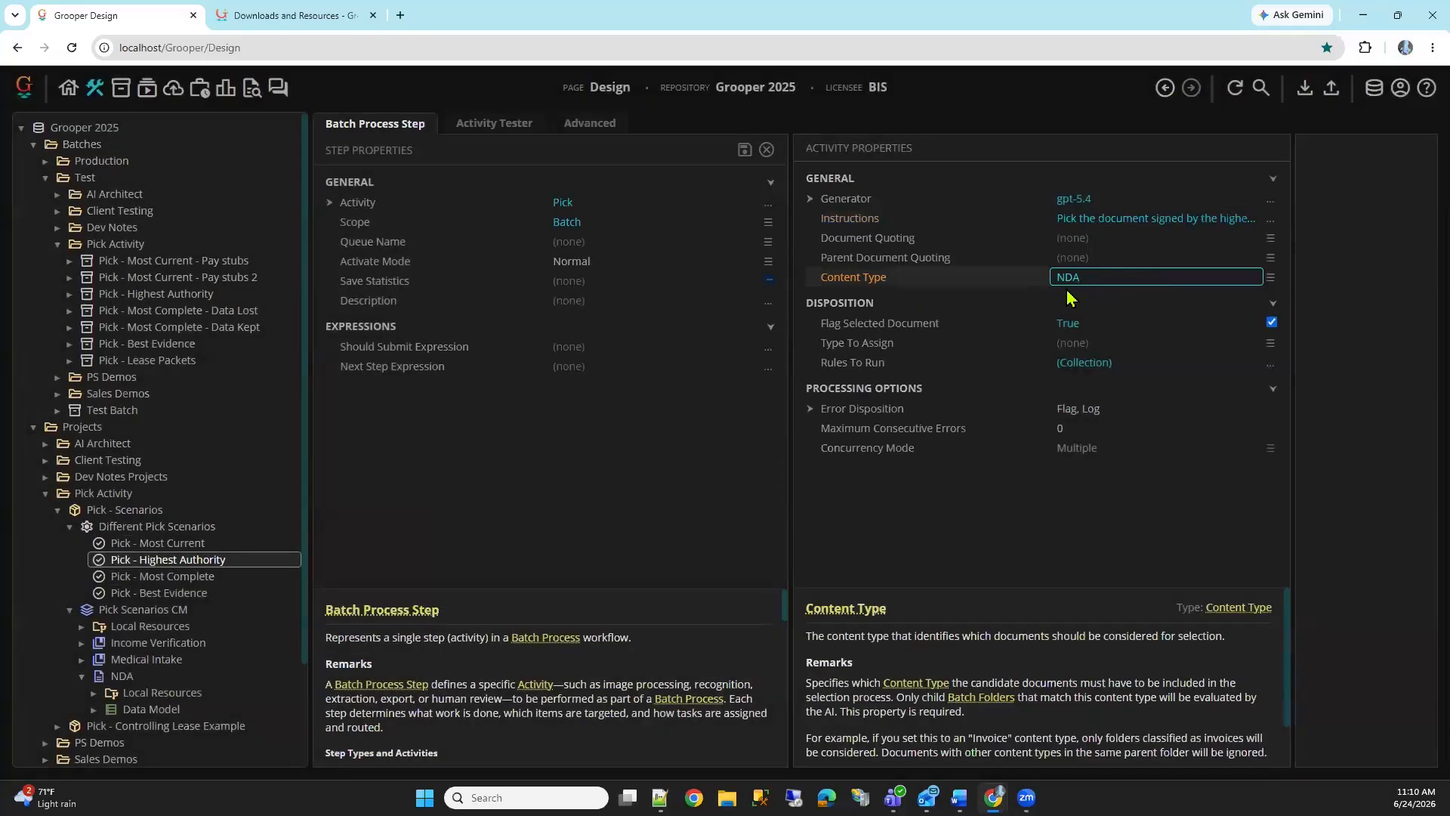
left_click(972, 330)
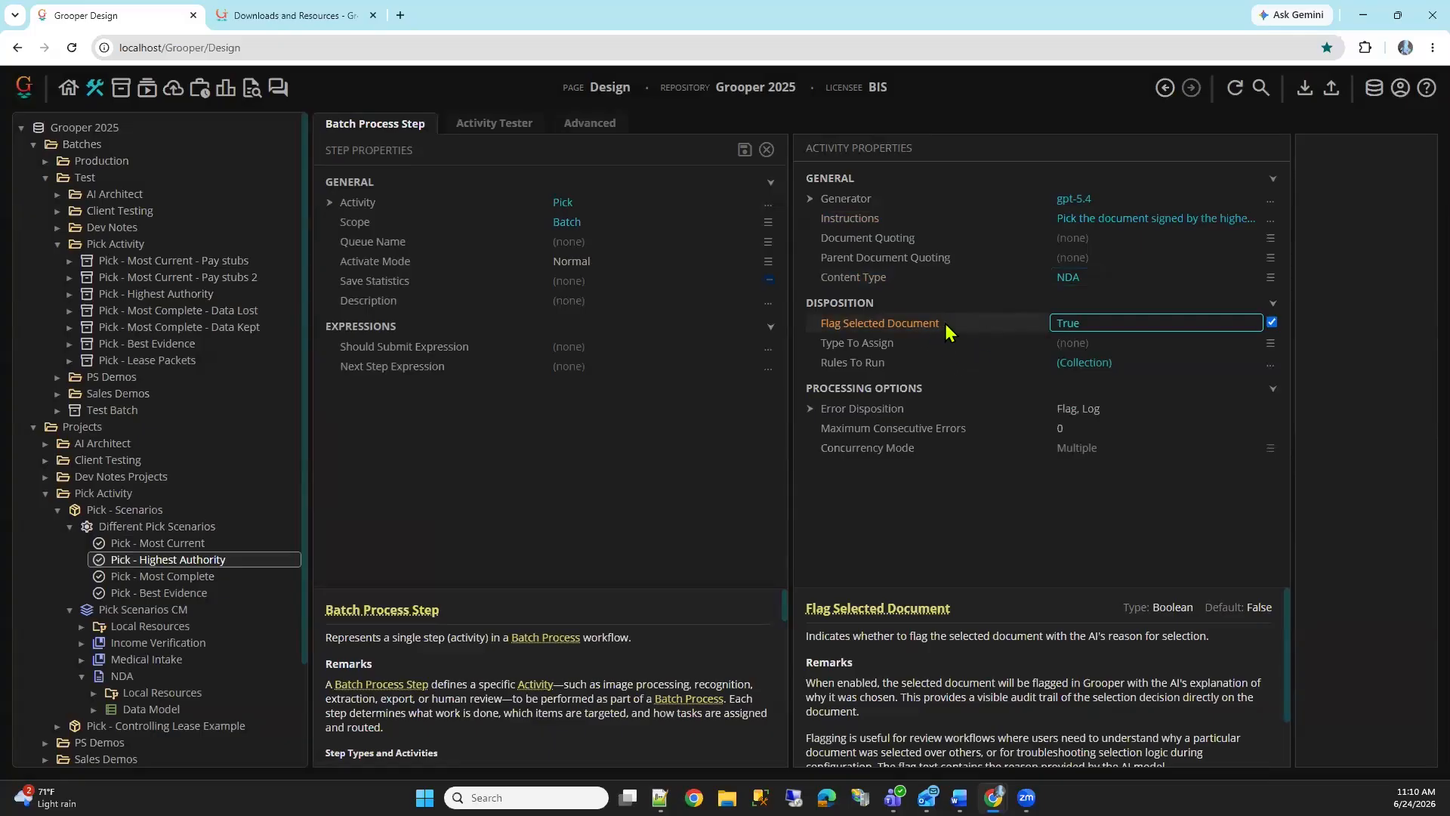
left_click(931, 365)
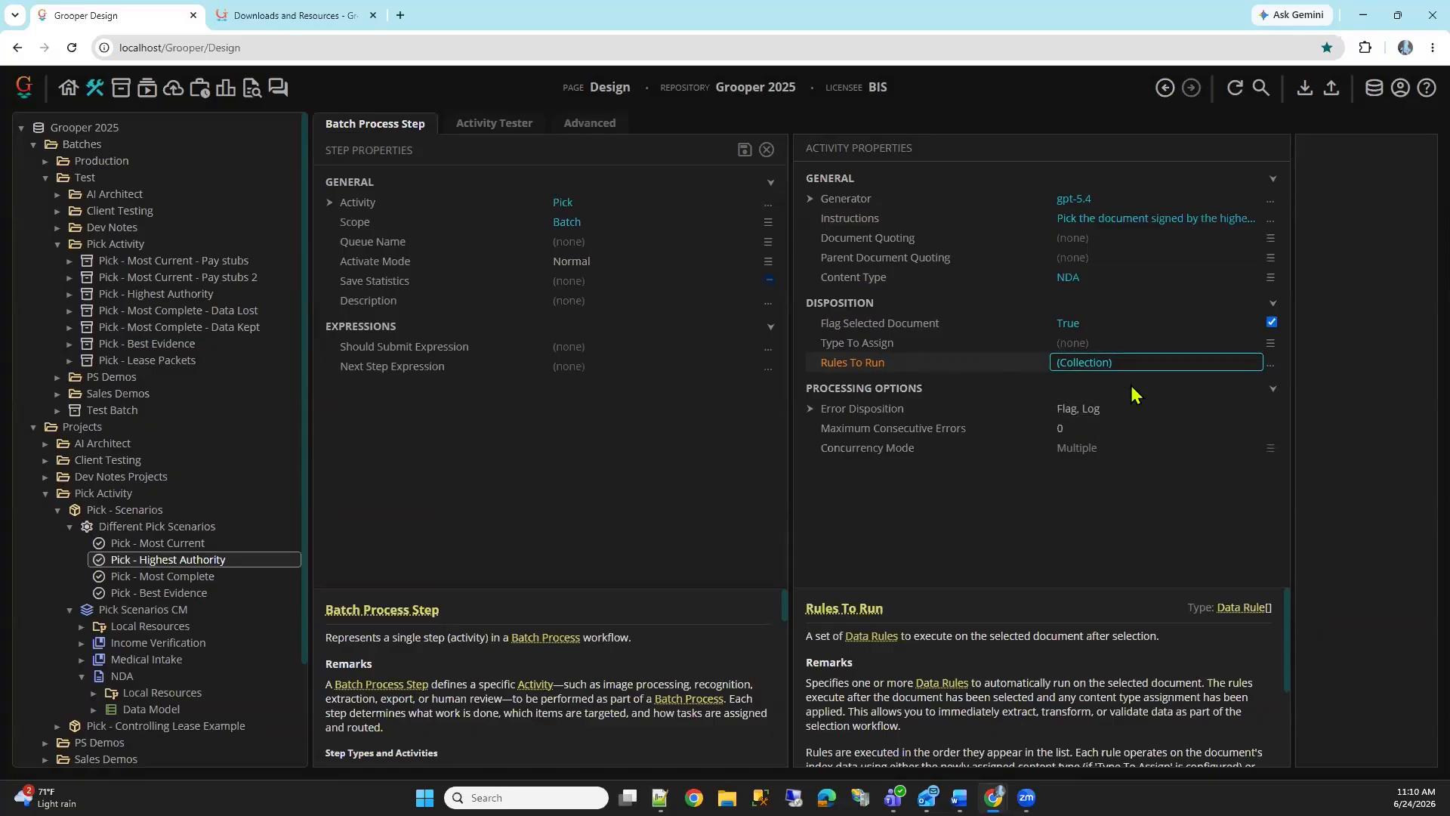
left_click(1271, 368)
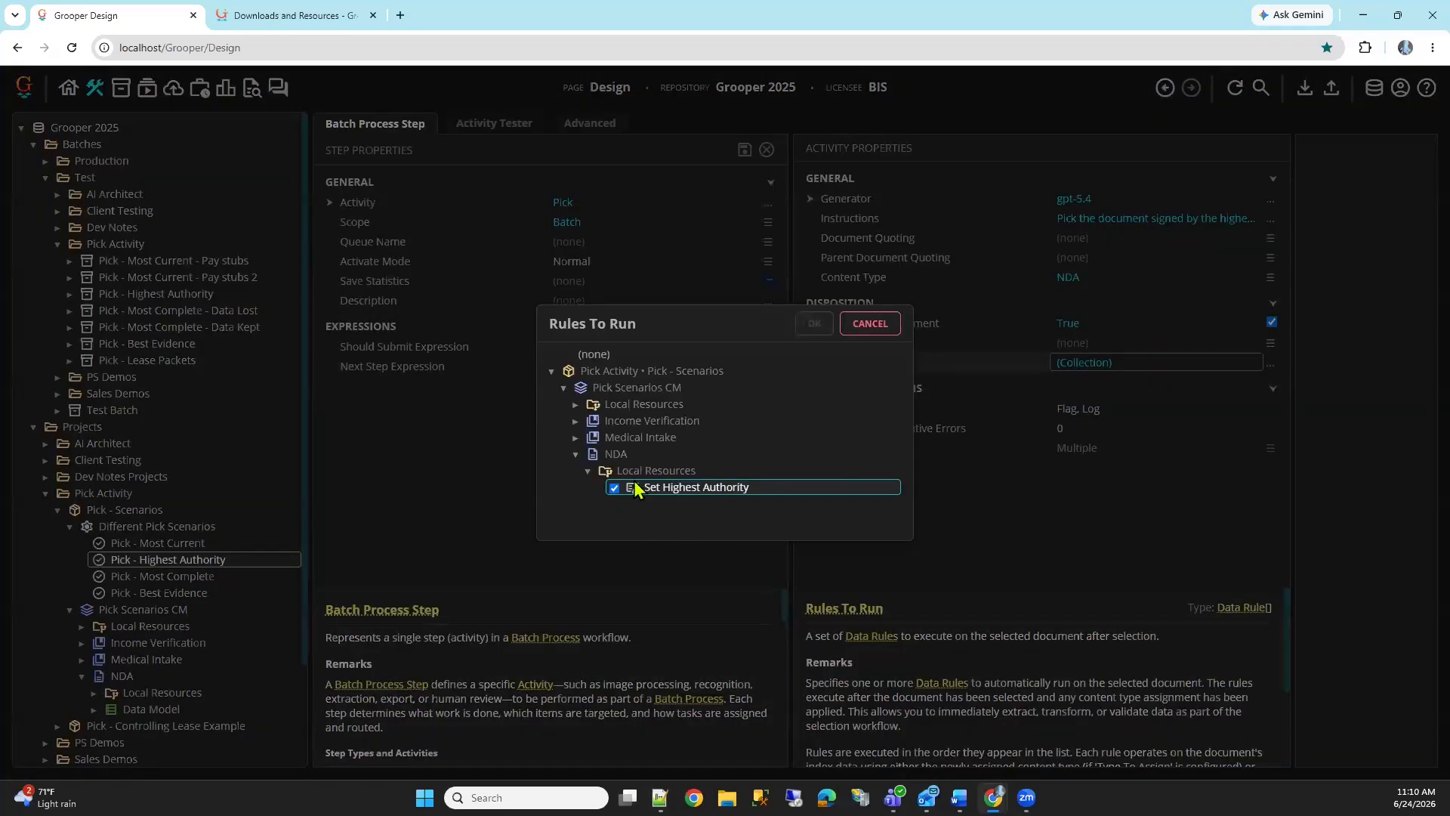
left_click(870, 323)
Open the NDA Data Model and expand it to see its fields
left_click(113, 706)
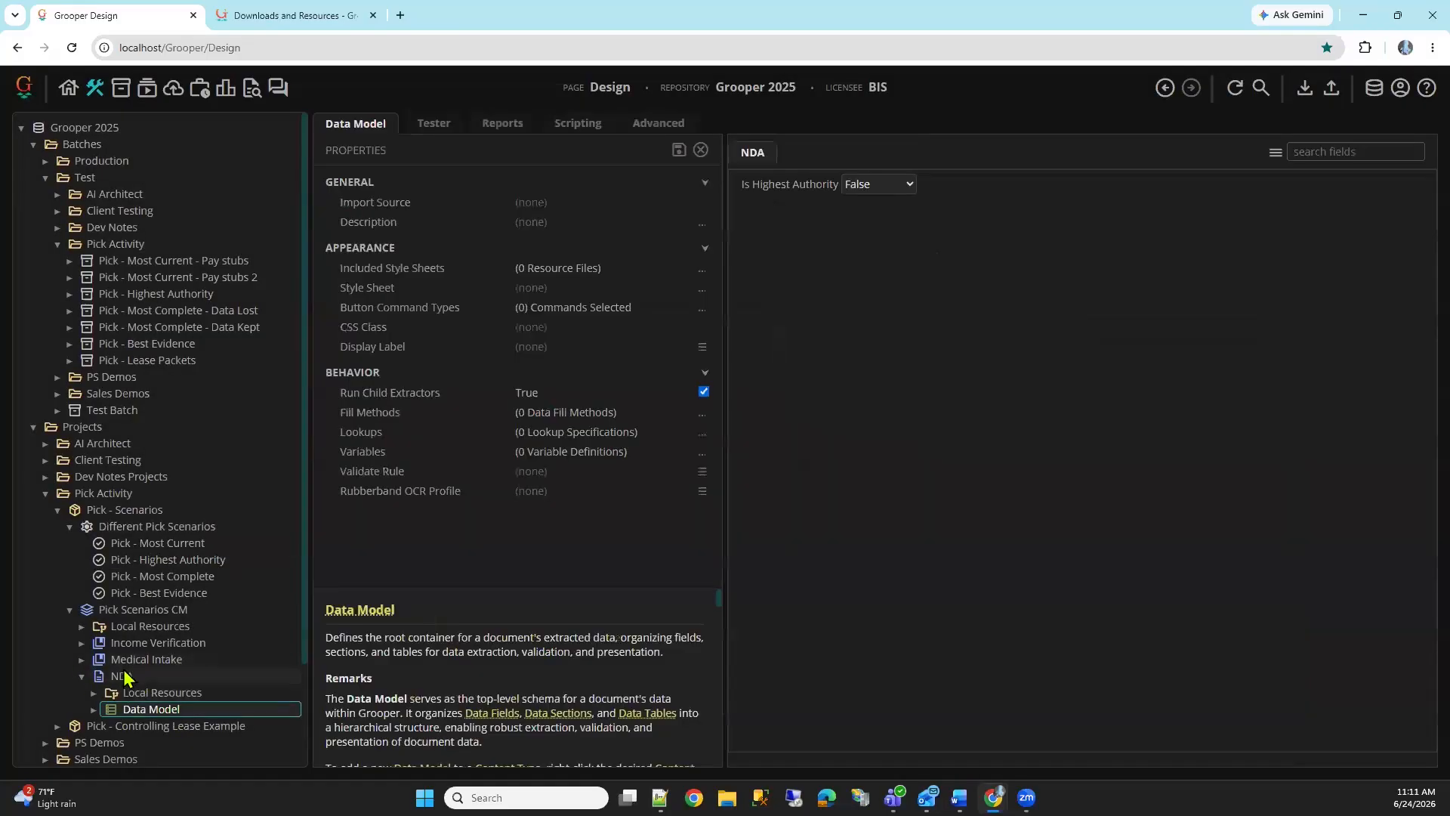
scroll(105, 672, "down", 1)
left_click(94, 634)
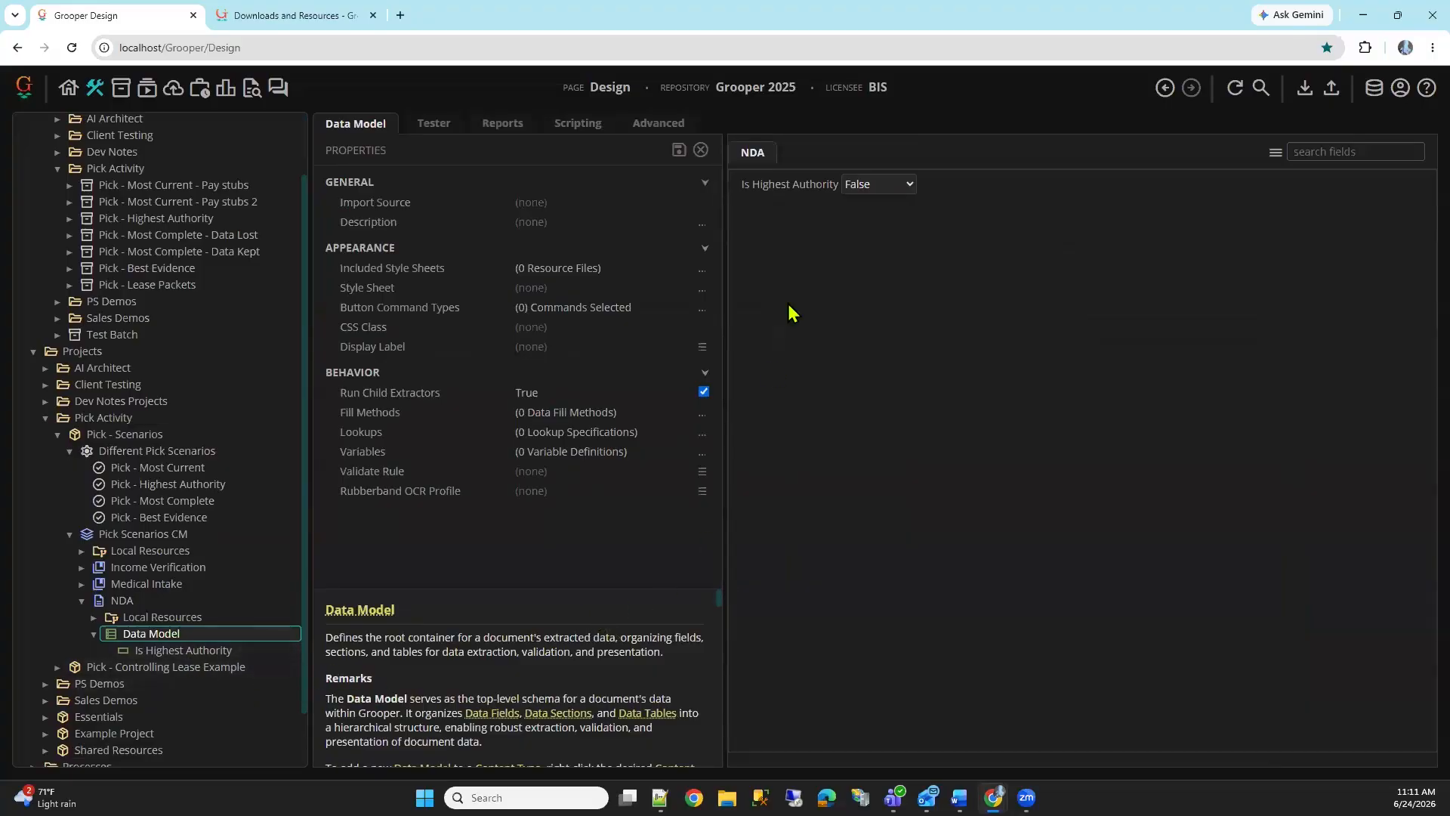
Open the Set Highest Authority data rule in NDA's local resources and inspect its True Action target field and value expression
left_click(94, 617)
left_click(174, 634)
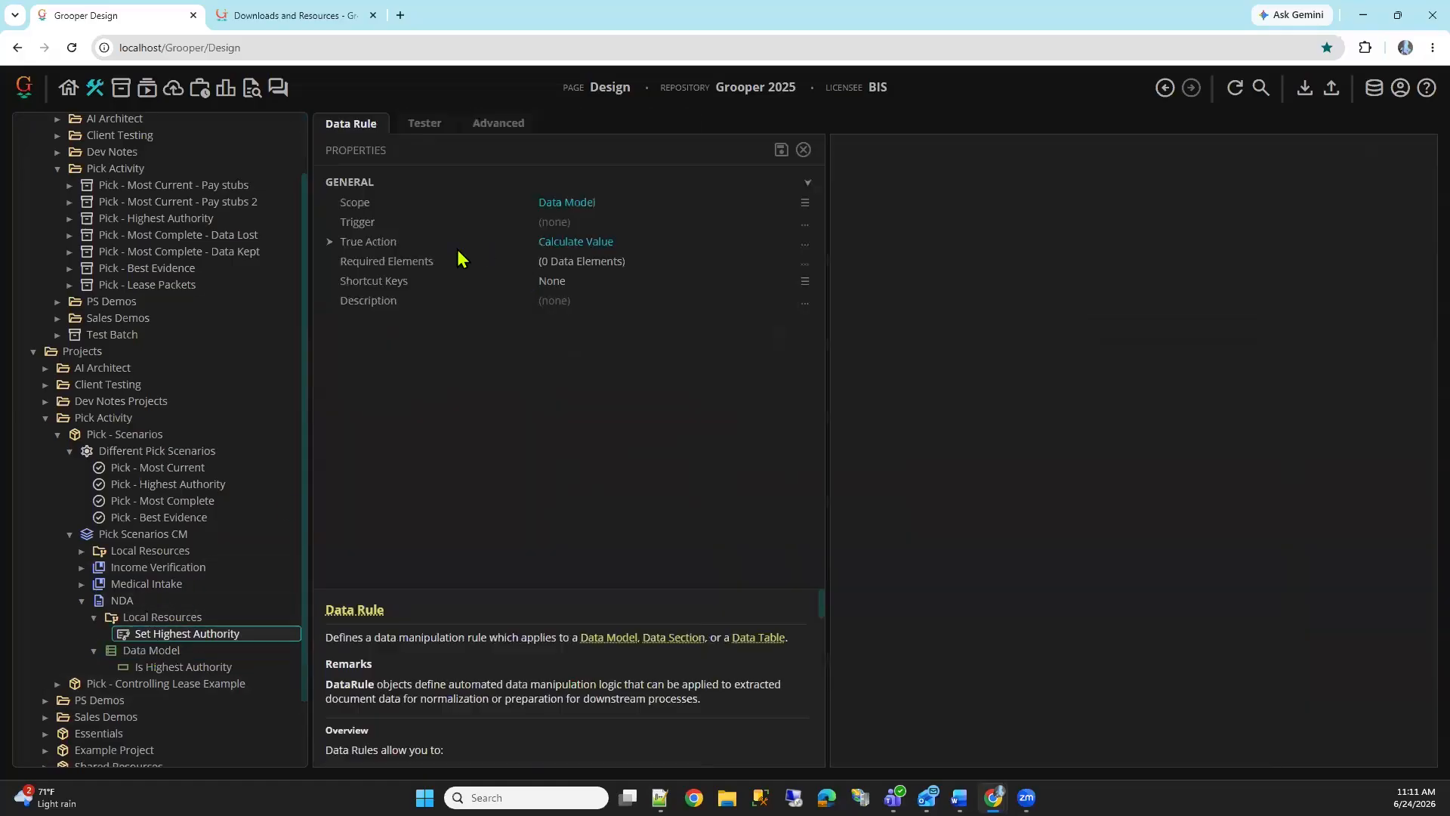
double_click(459, 243)
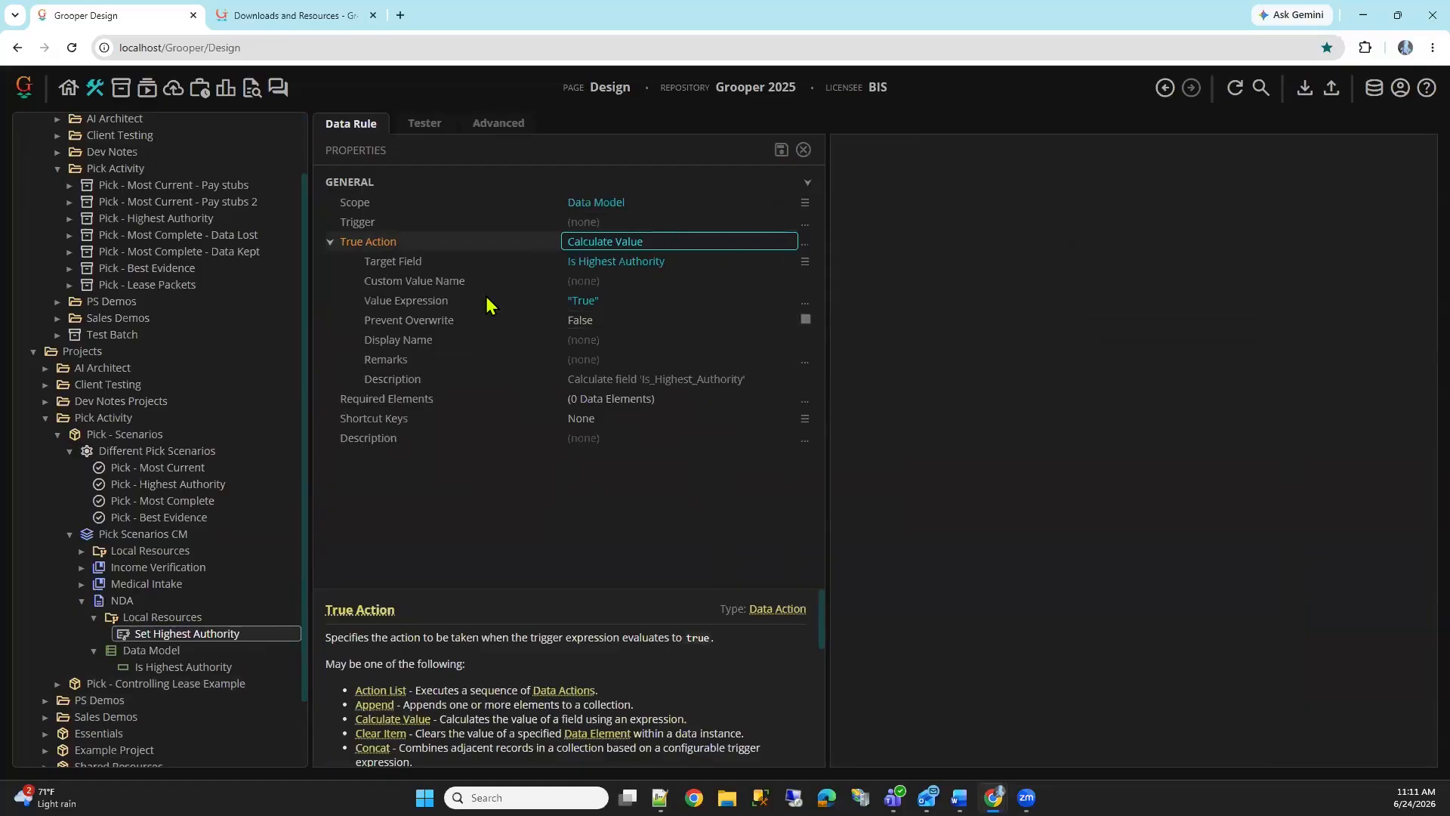
left_click(489, 302)
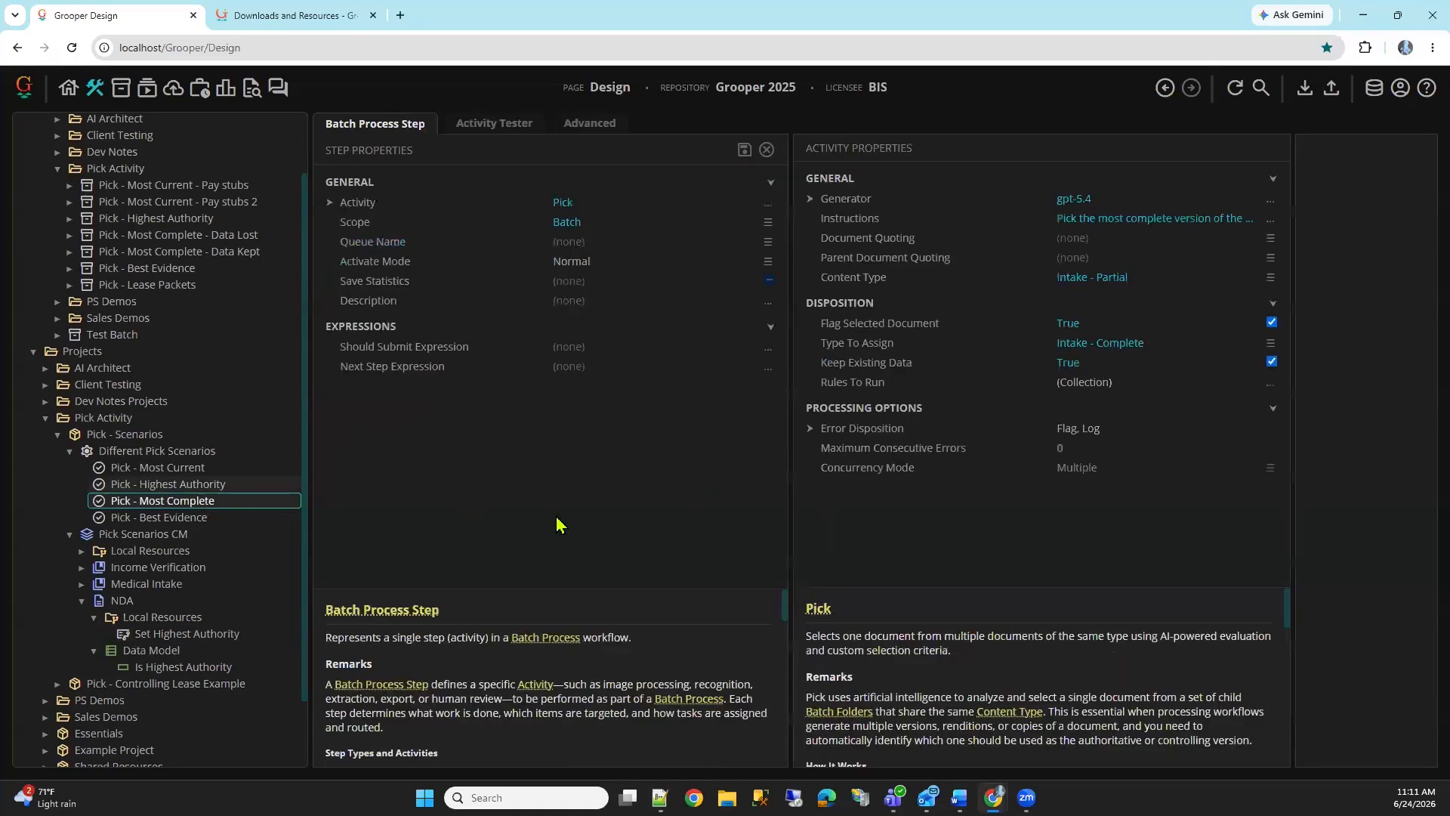
Run the Pick - Highest Authority step on the Pick - Highest Authority test batch and view the flagged NDA
key("Up")
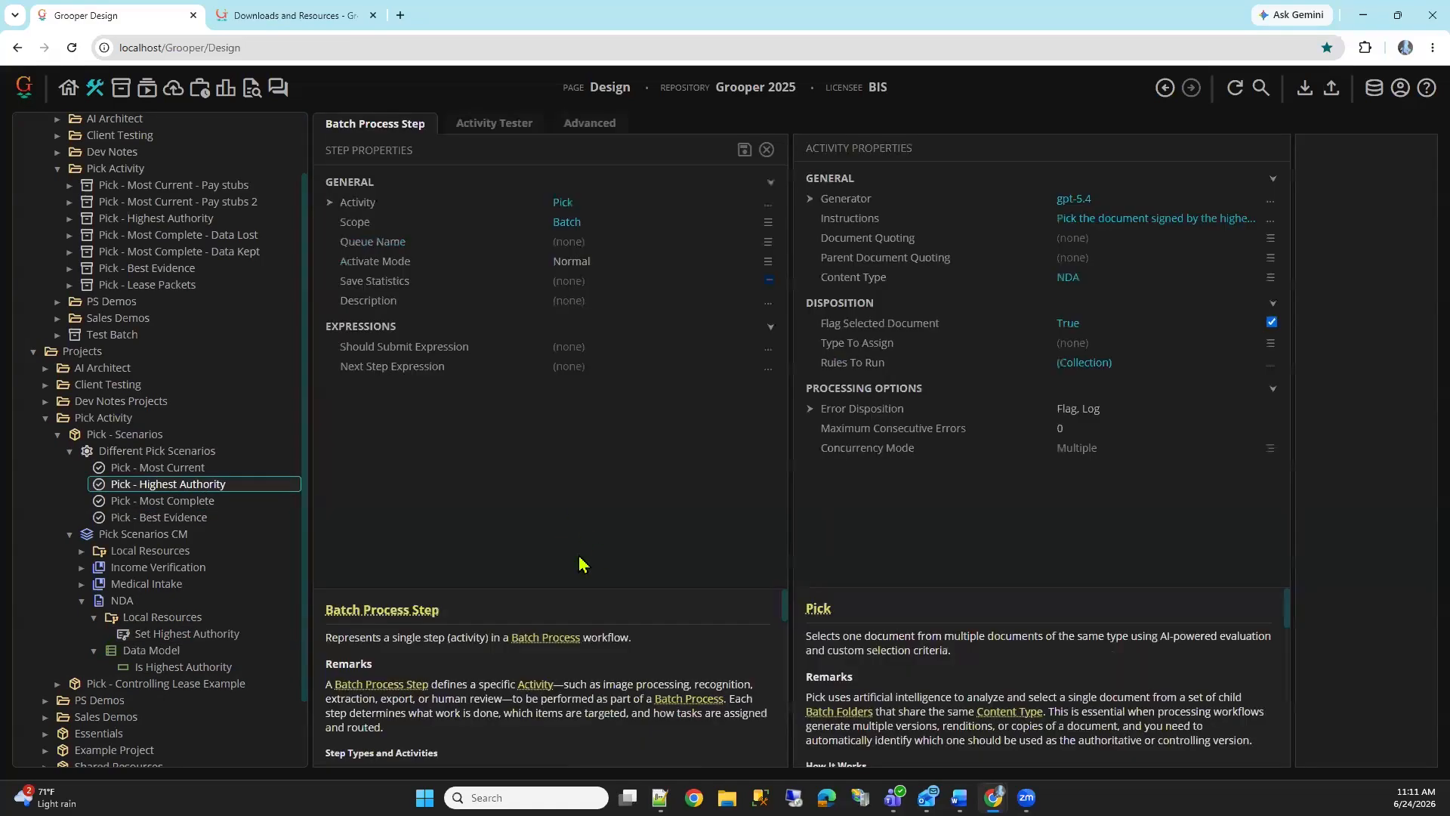
left_click(510, 136)
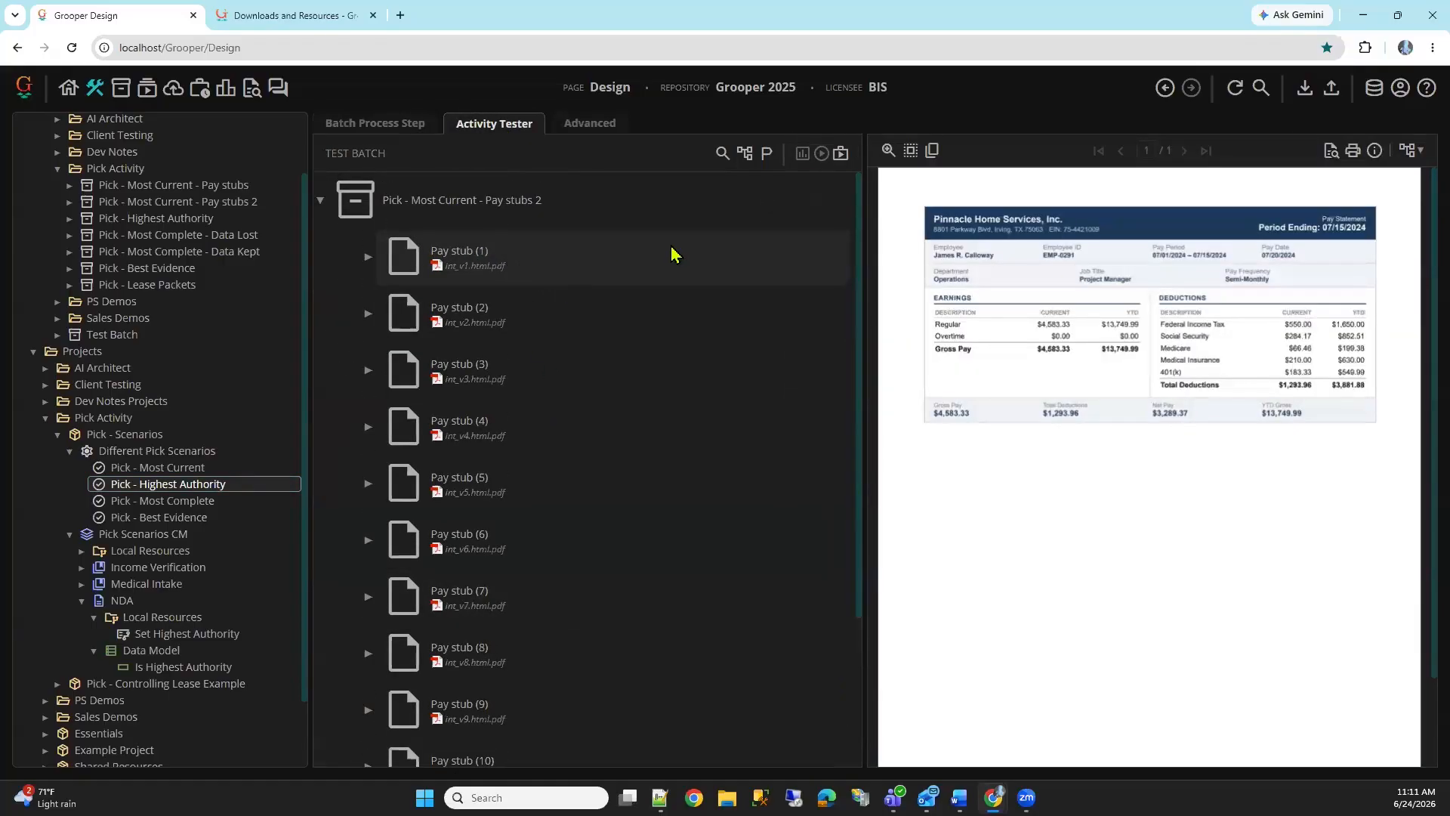
left_click(723, 153)
double_click(649, 378)
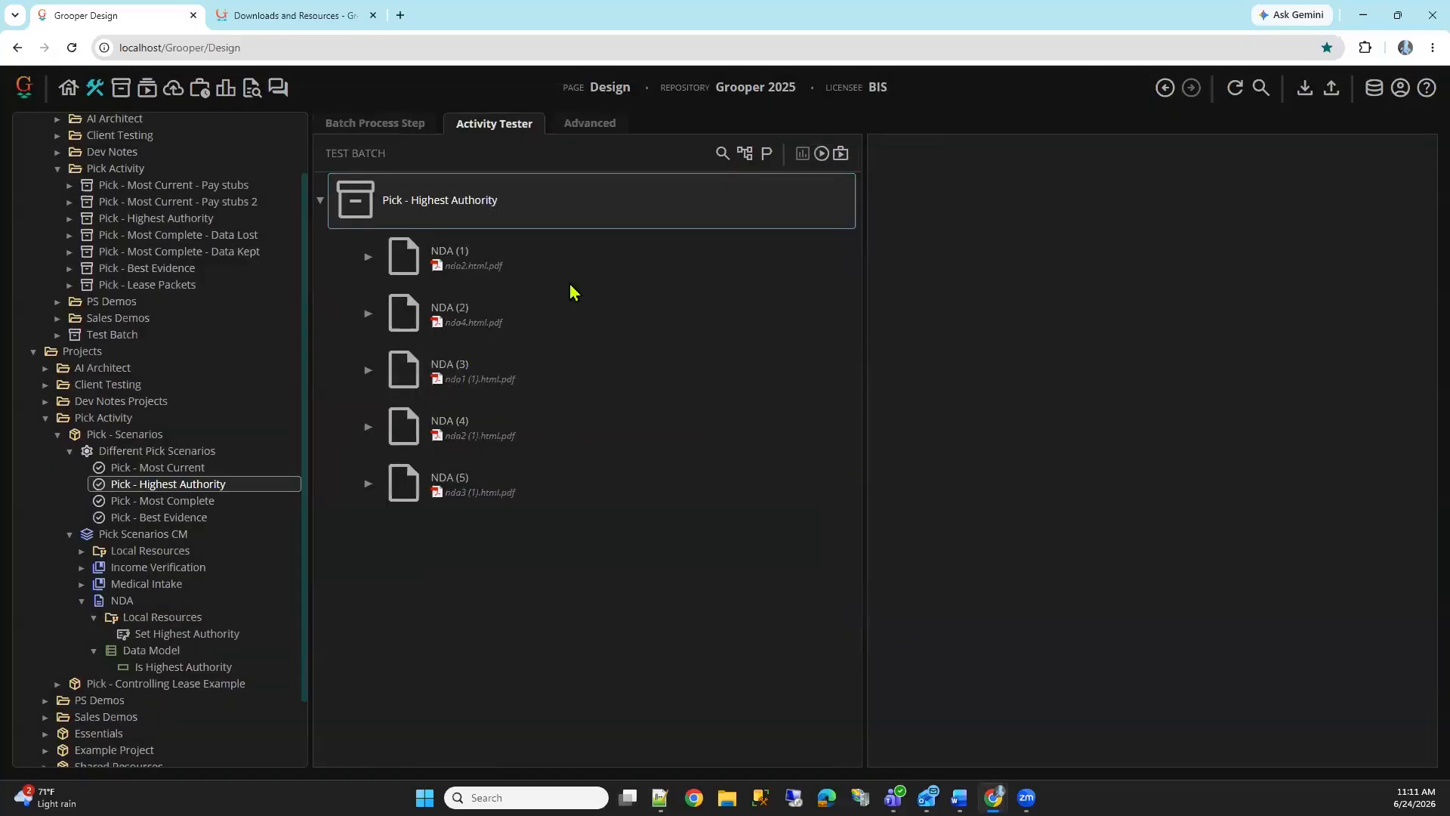
left_click(822, 154)
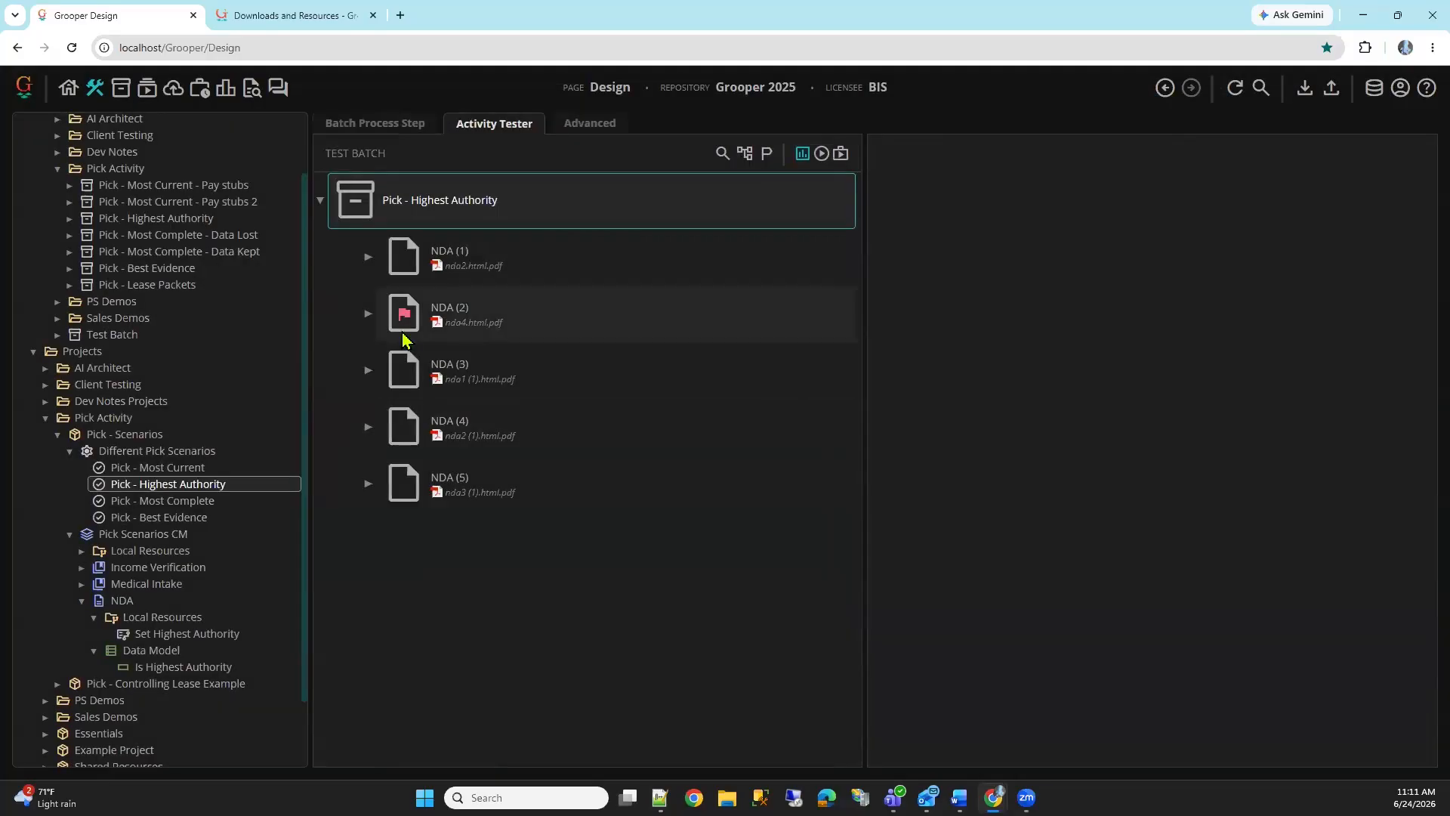
left_click(406, 325)
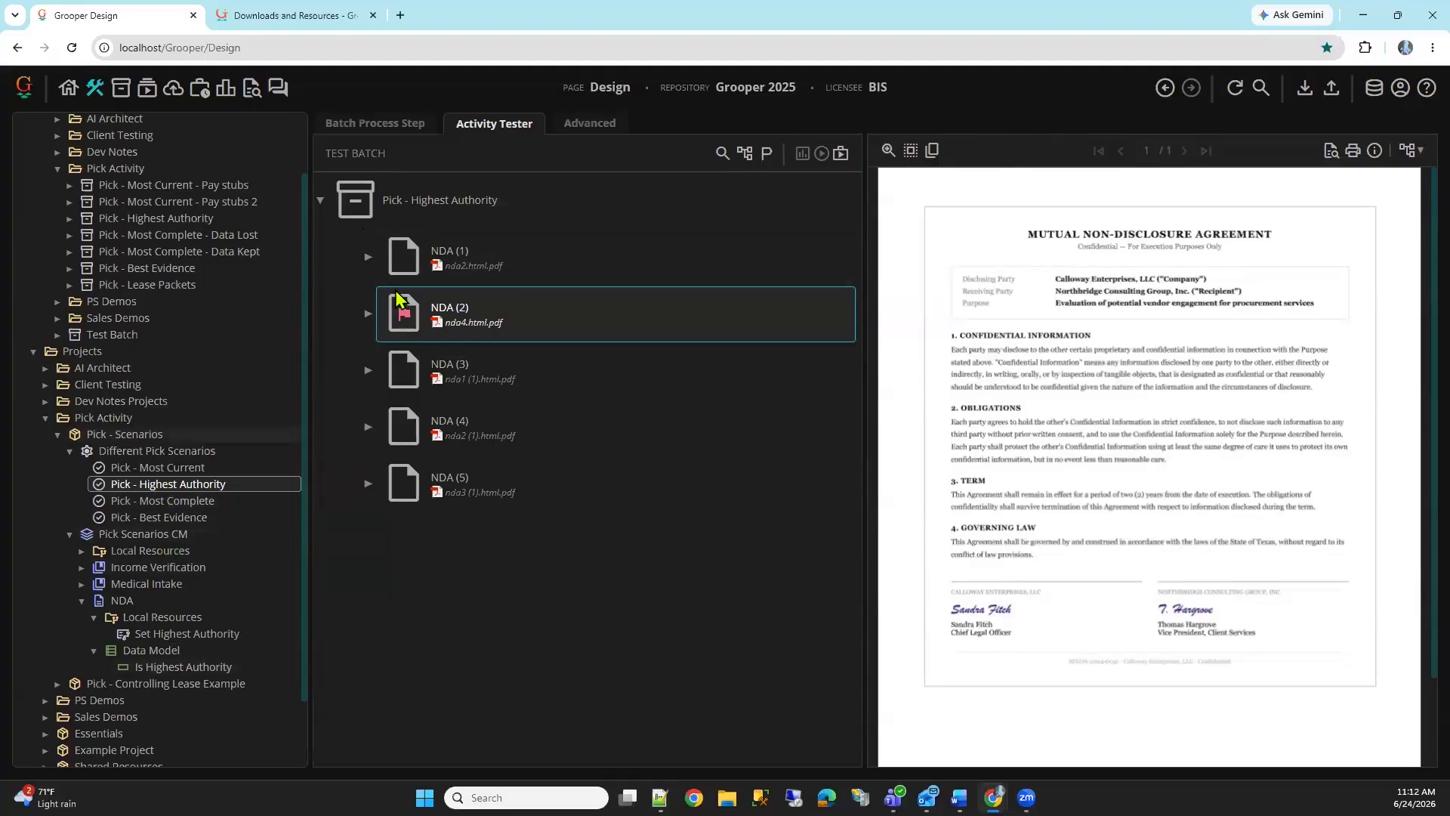
Test the NDA Data Model on the flagged NDA and check its Is Highest Authority value and flag reason
left_click(192, 654)
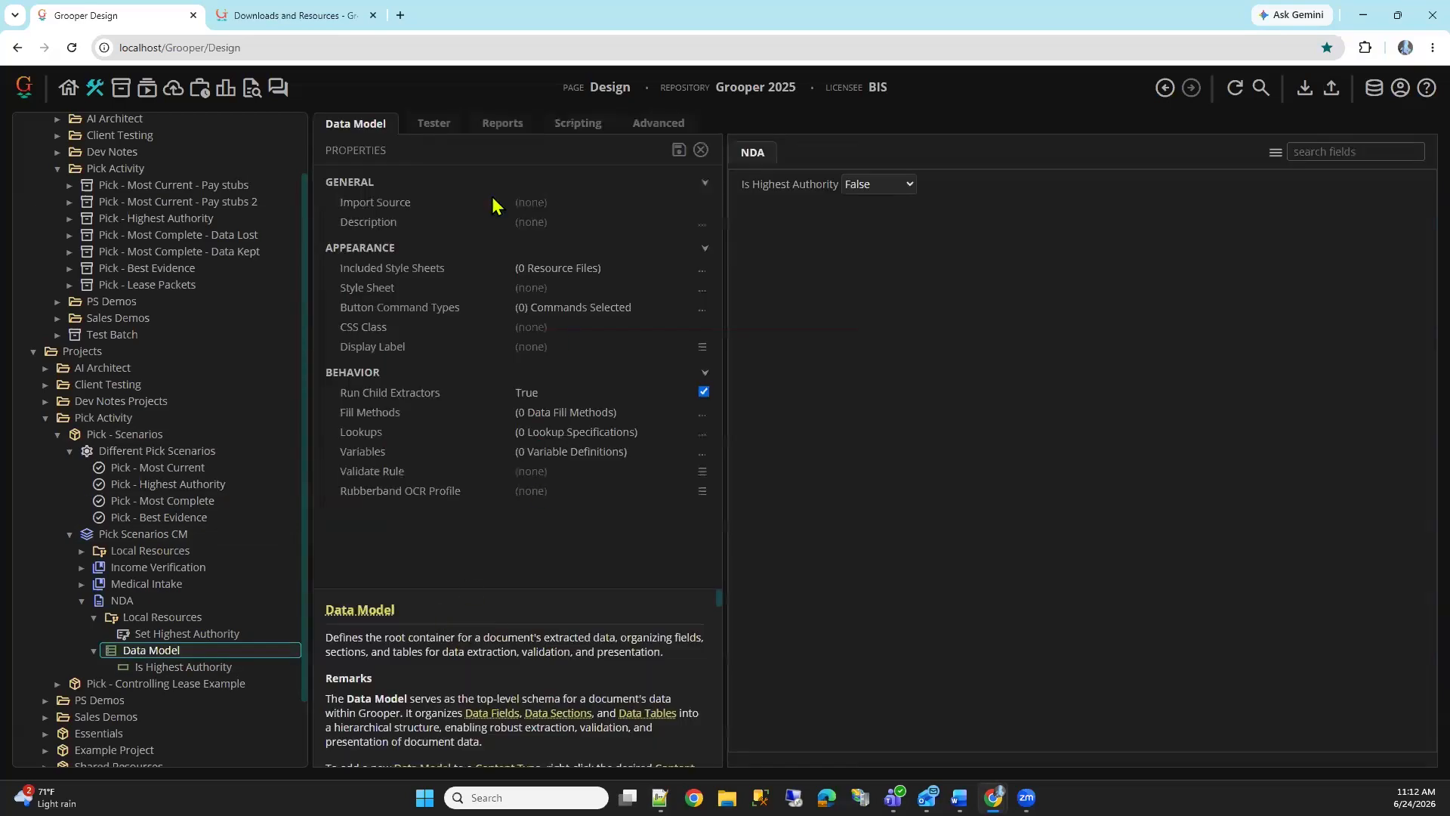
left_click(434, 124)
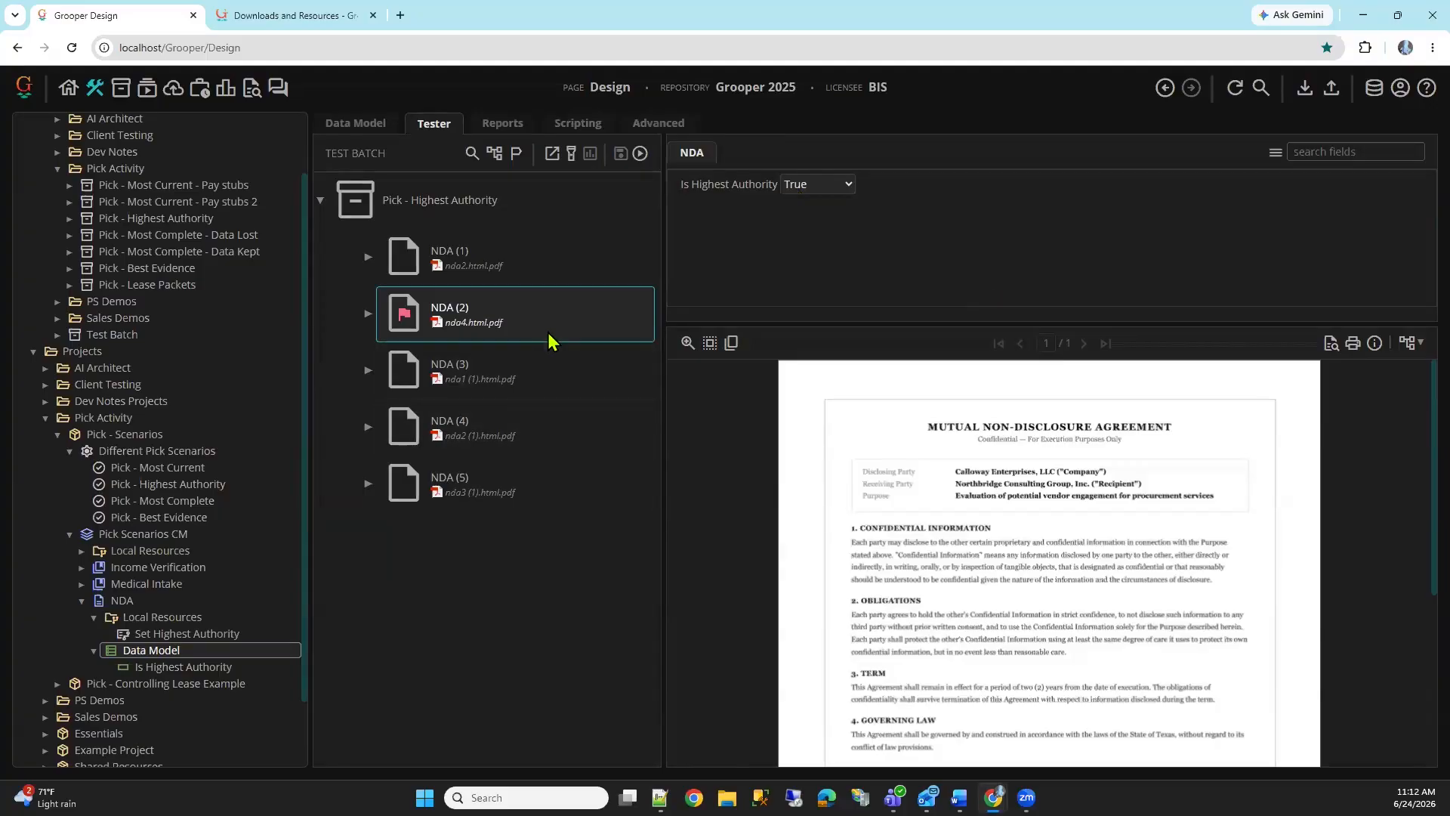
mouse_move(549, 341)
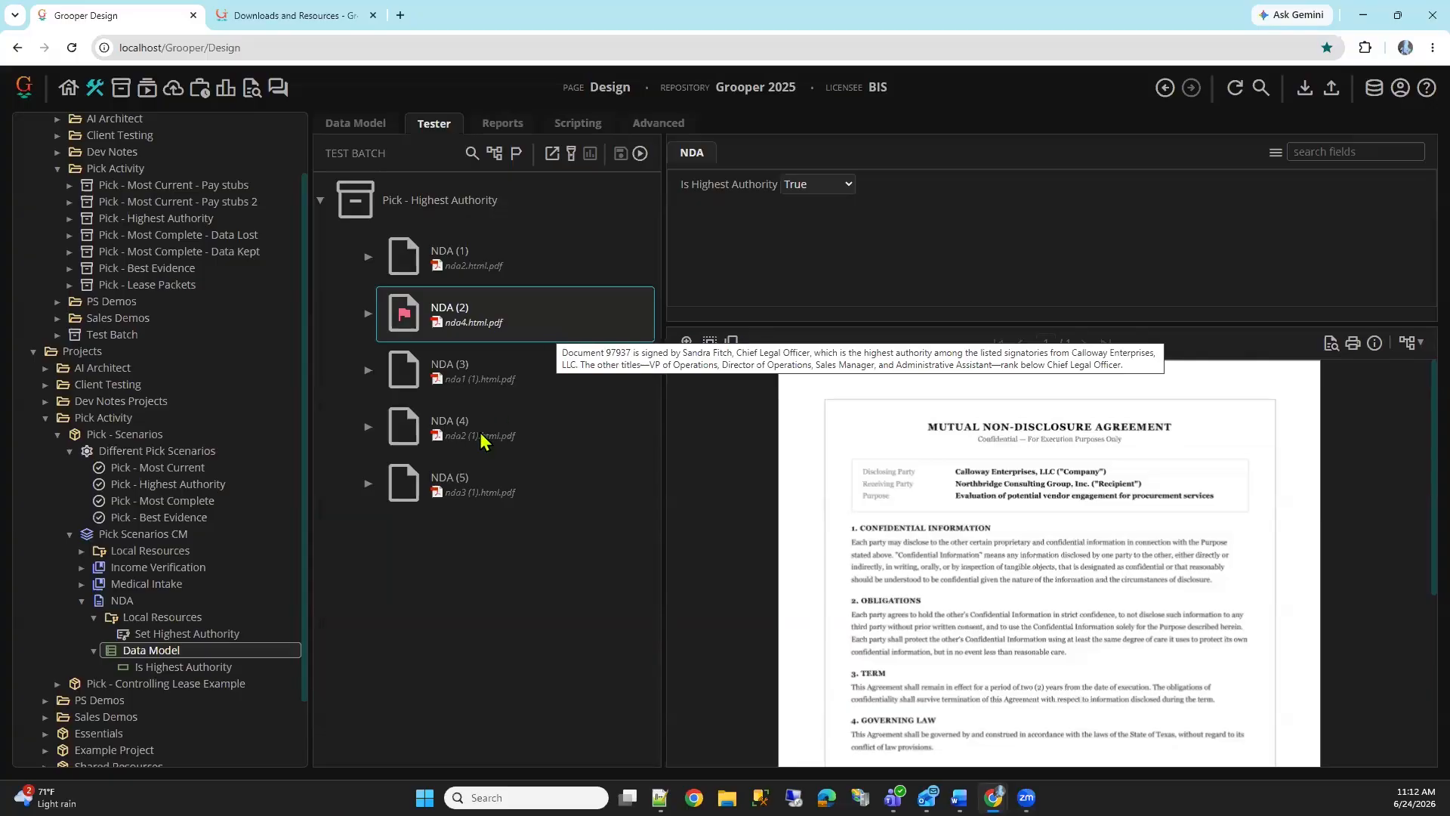
Switch the test batch to Pick - Most Complete - Data Lost, open Intake - Partial (1) and enlarge its data fields area
left_click(472, 153)
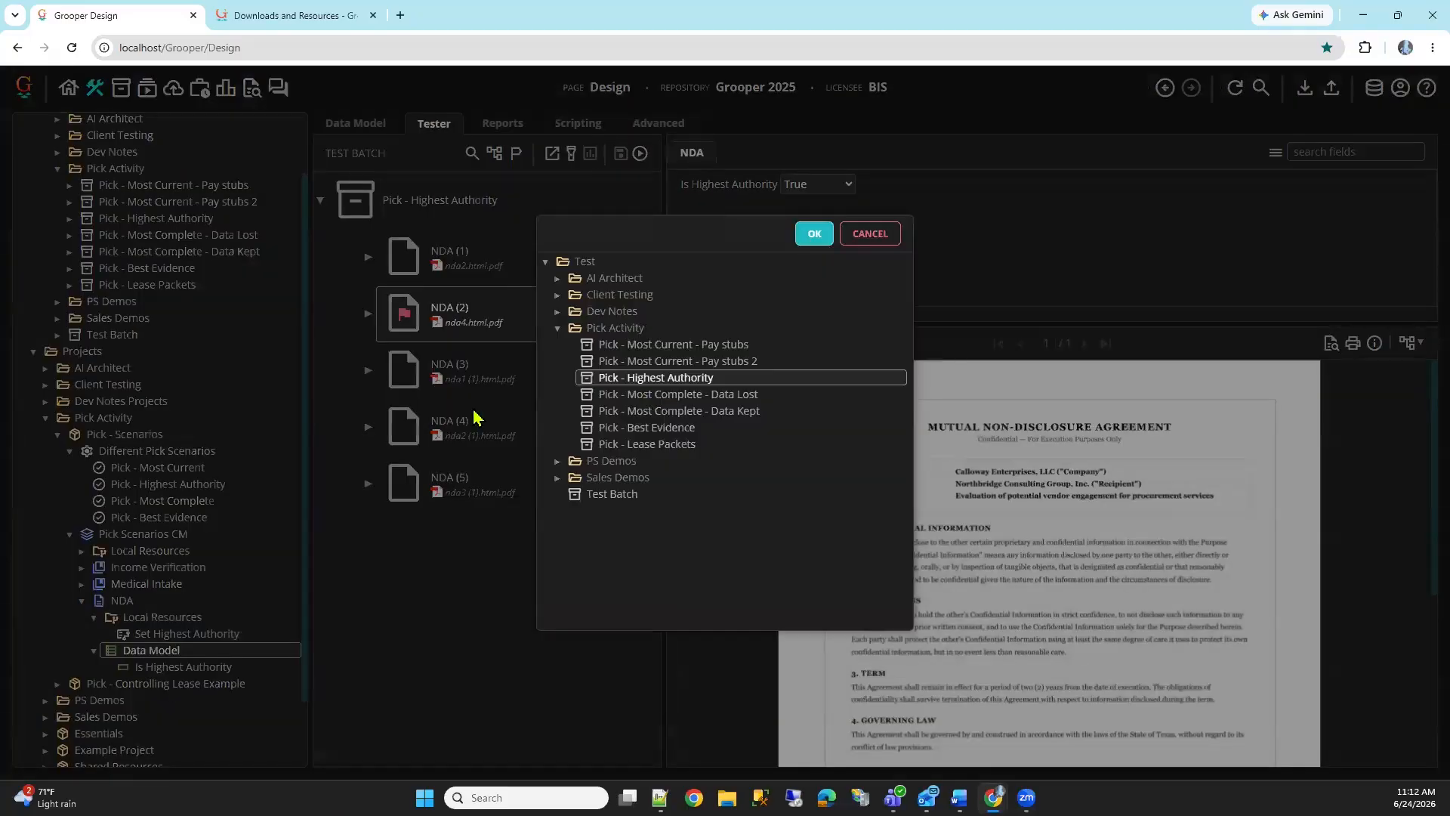
double_click(710, 394)
left_click(502, 270)
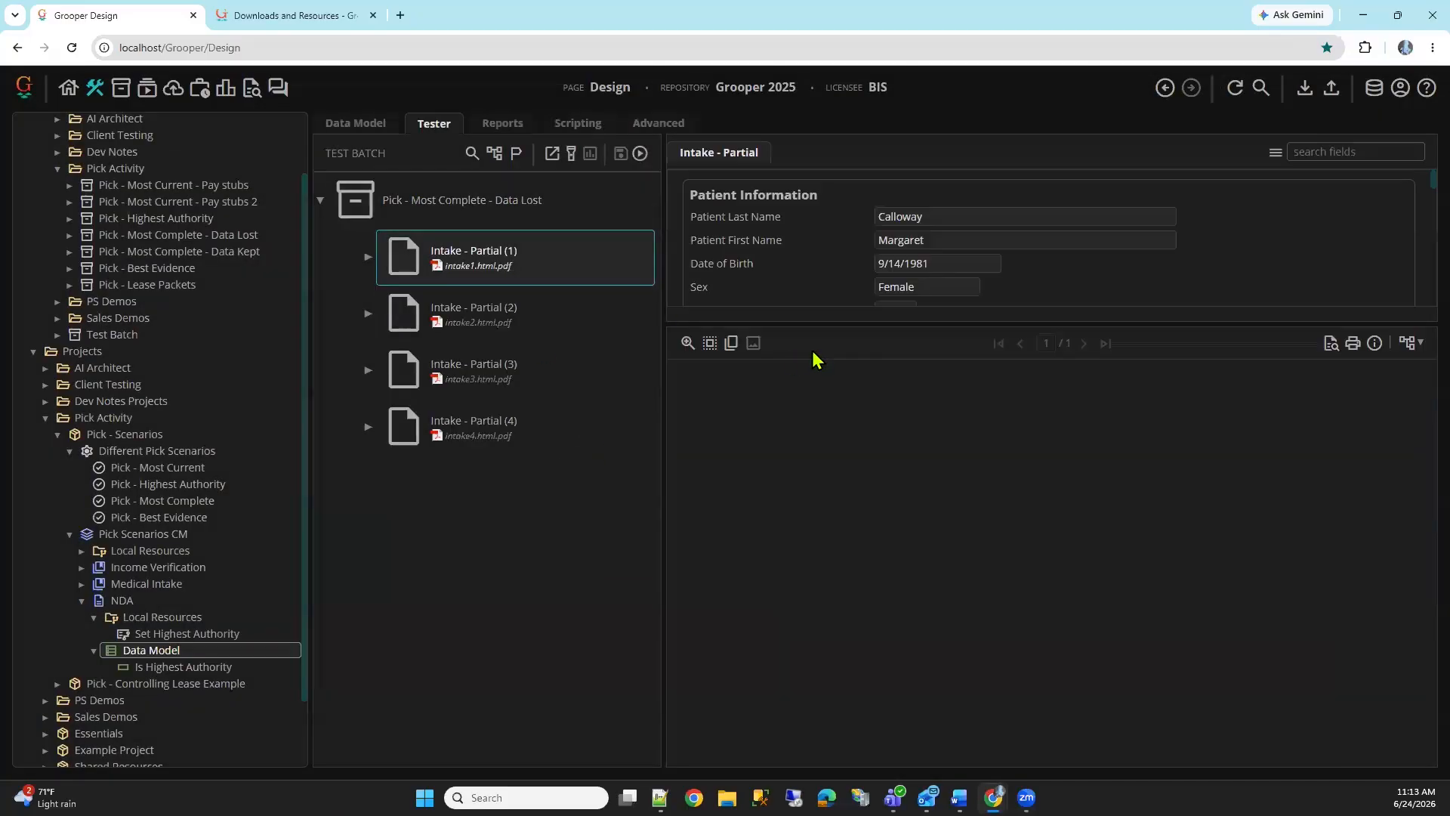
left_click_drag(876, 323, 925, 425)
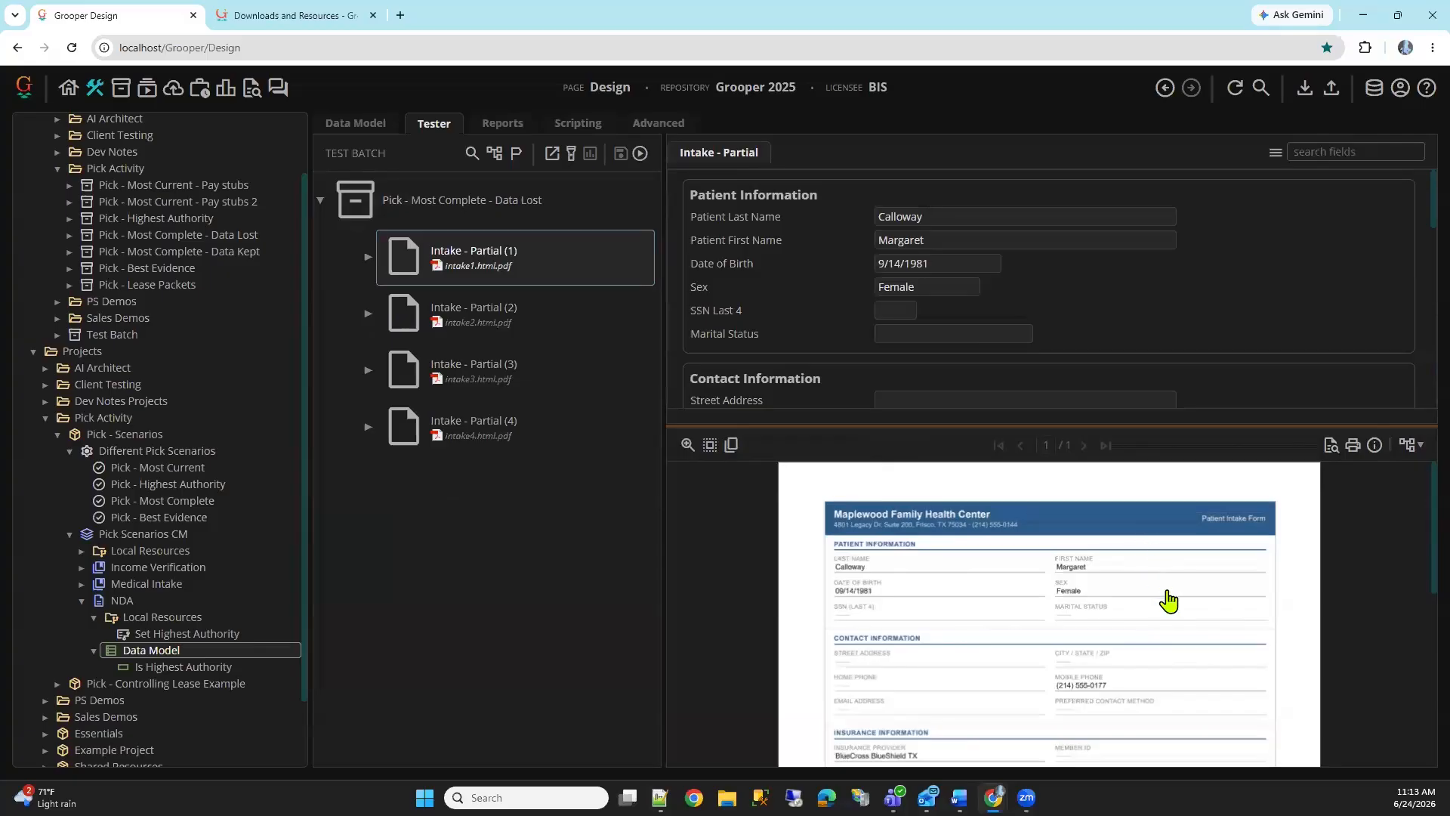
Compare how completely the patient intake forms Intake - Partial (1) to (4) are filled in
scroll(1132, 574, "down", 1)
scroll(1111, 560, "up", 1)
scroll(1057, 553, "down", 1)
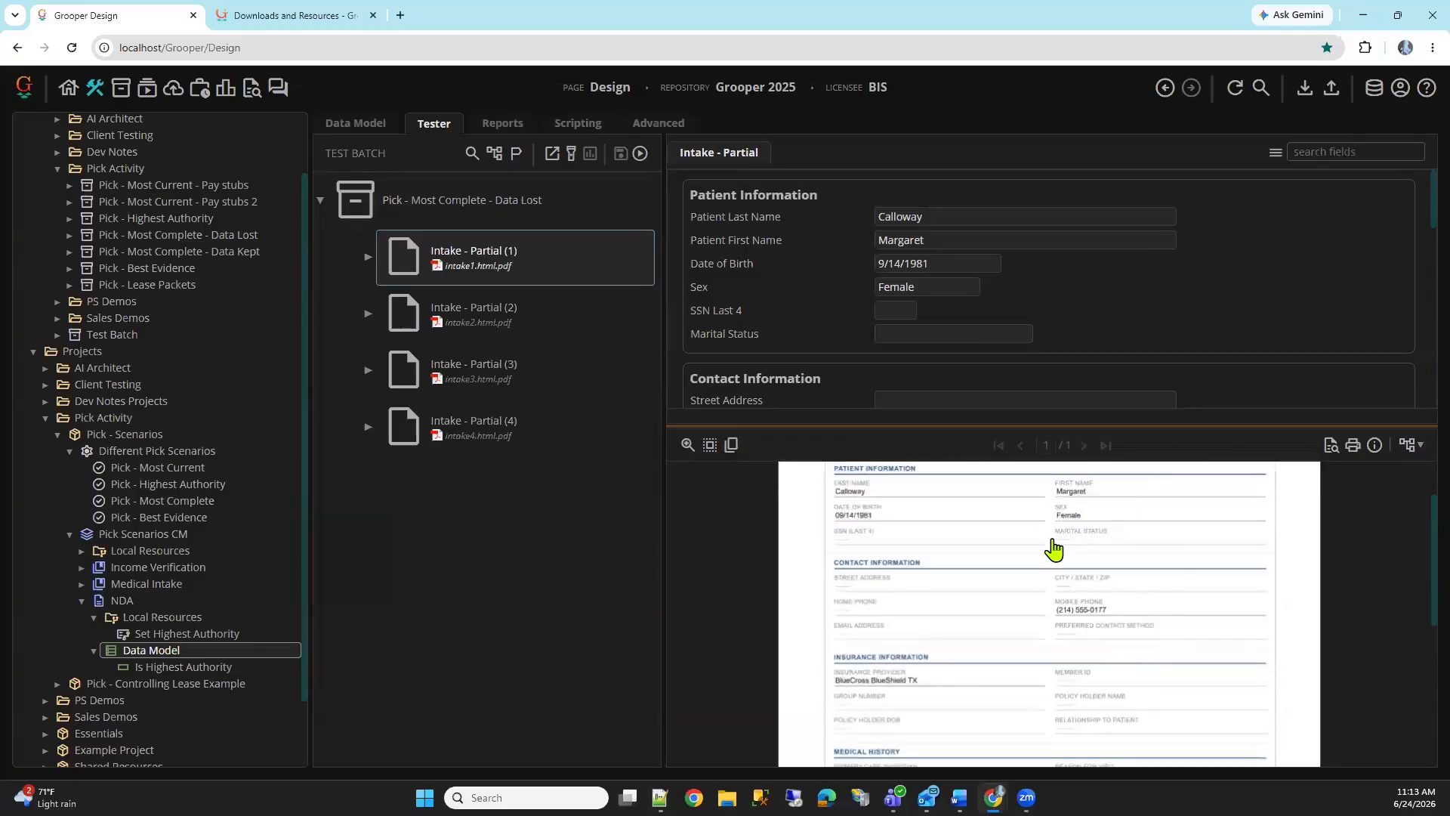
left_click(551, 322)
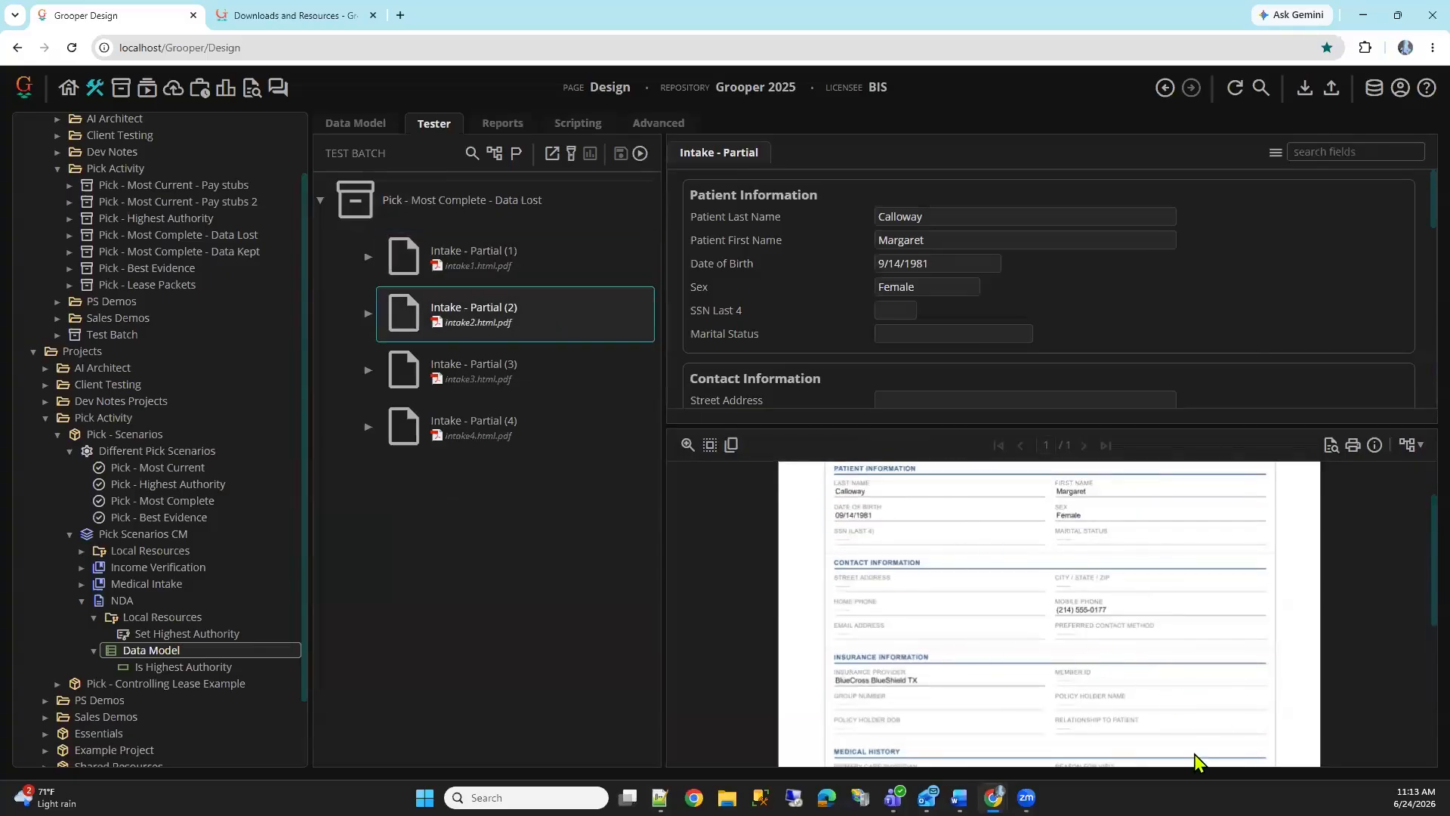
scroll(1125, 597, "down", 5)
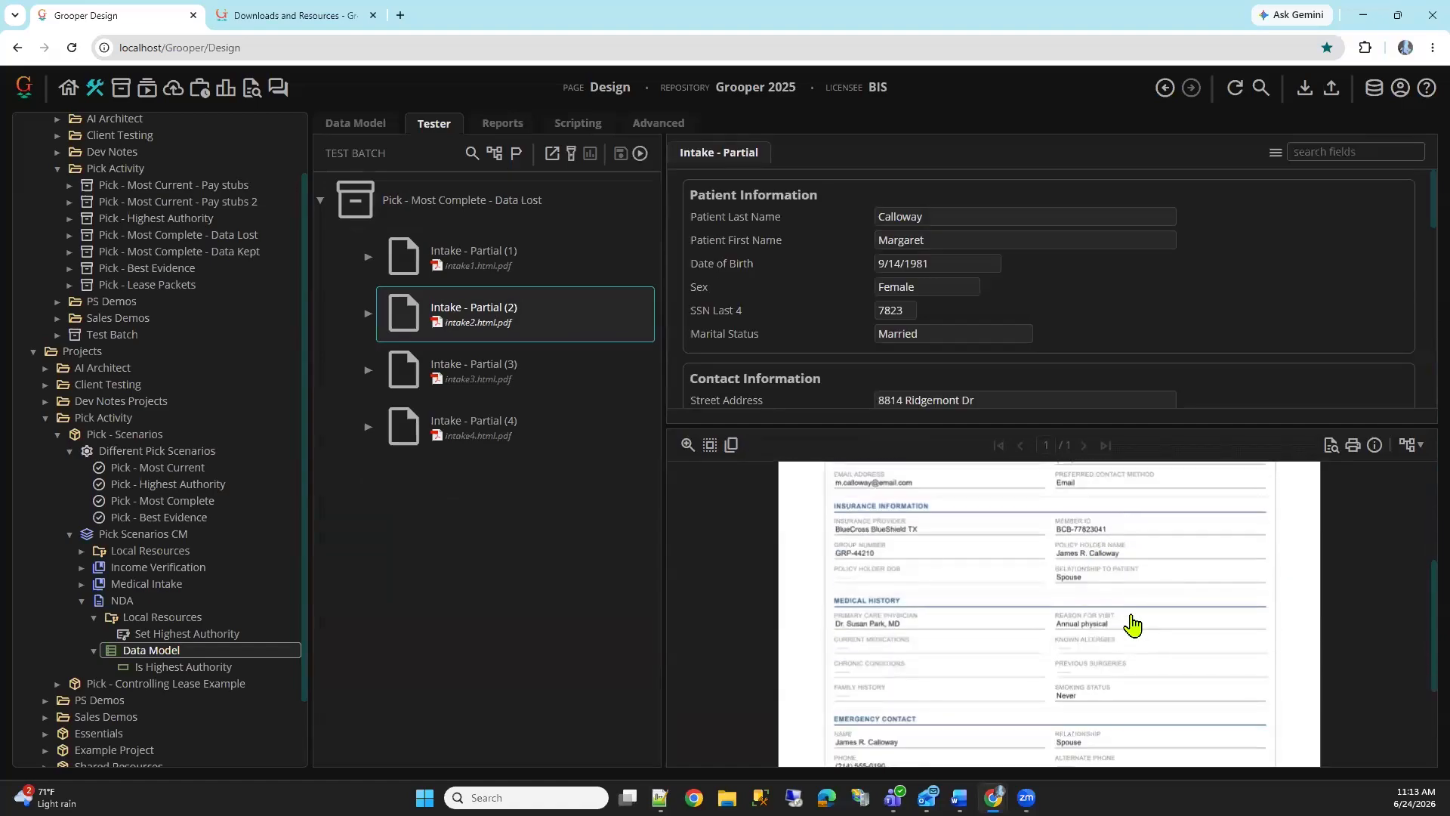
left_click_drag(1129, 425, 1114, 295)
left_click(540, 371)
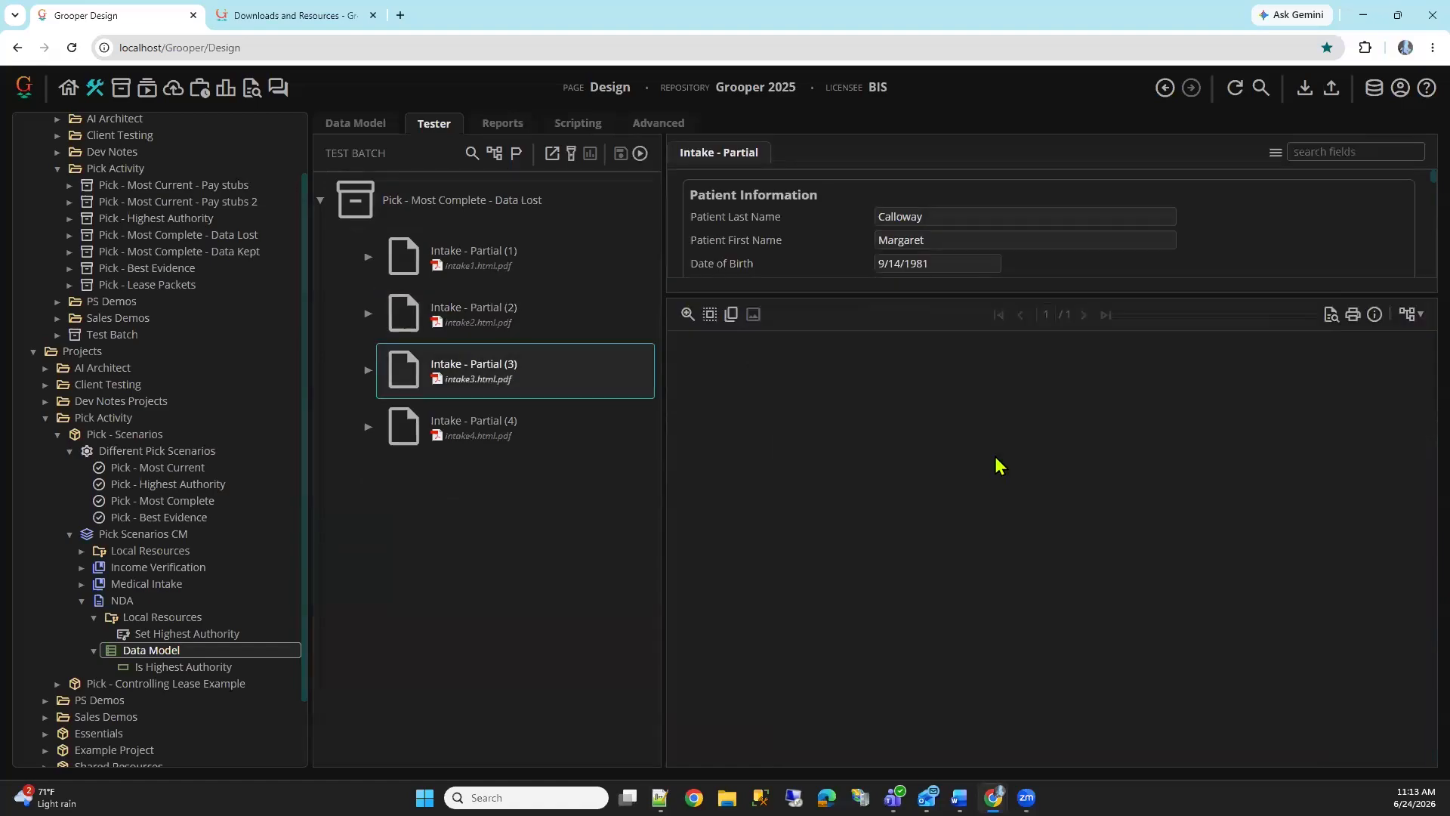
scroll(1050, 470, "down", 3)
scroll(1049, 470, "up", 3)
scroll(1050, 470, "down", 2)
left_click(554, 443)
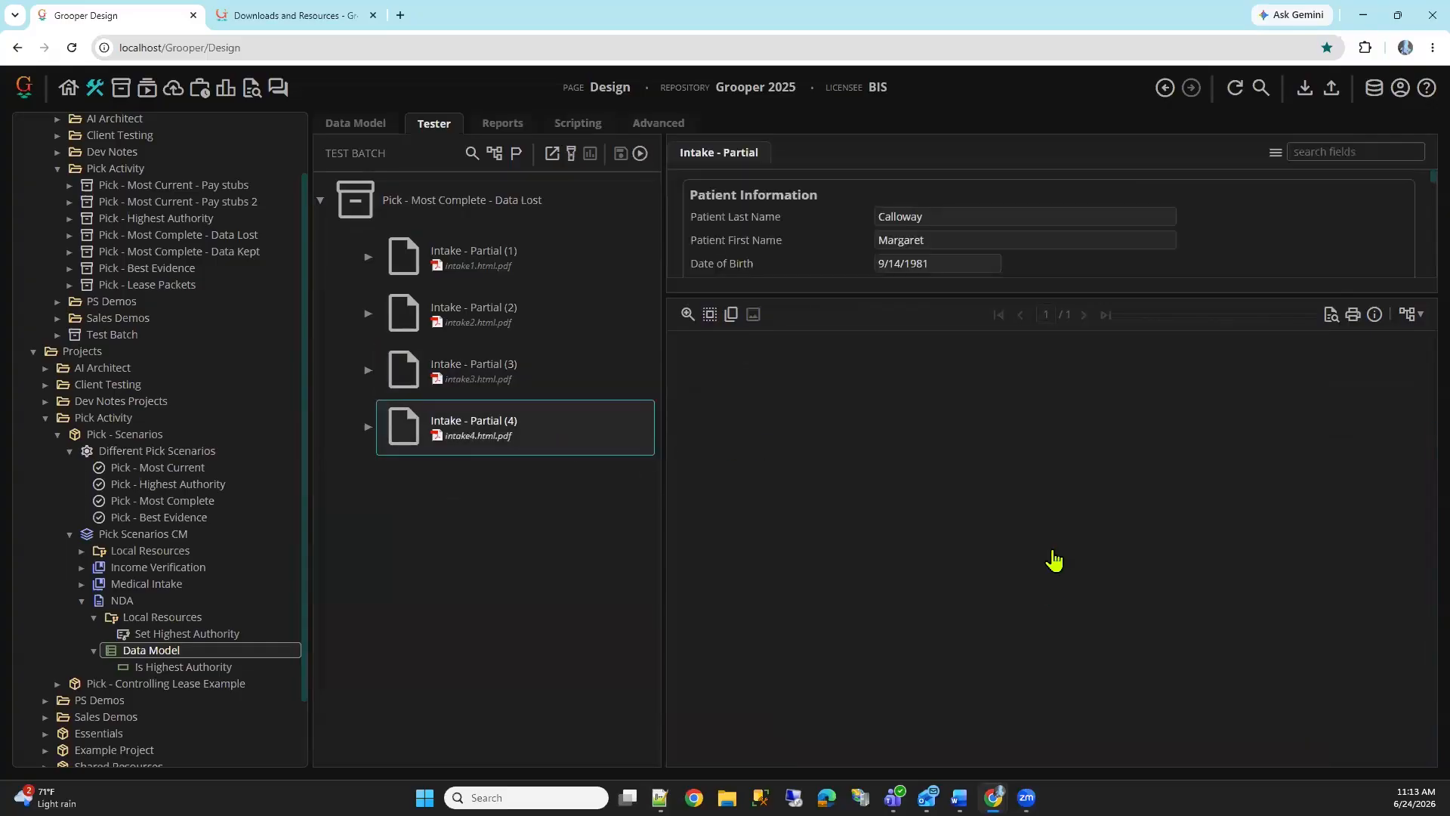
scroll(1057, 555, "down", 3)
scroll(1201, 615, "up", 3)
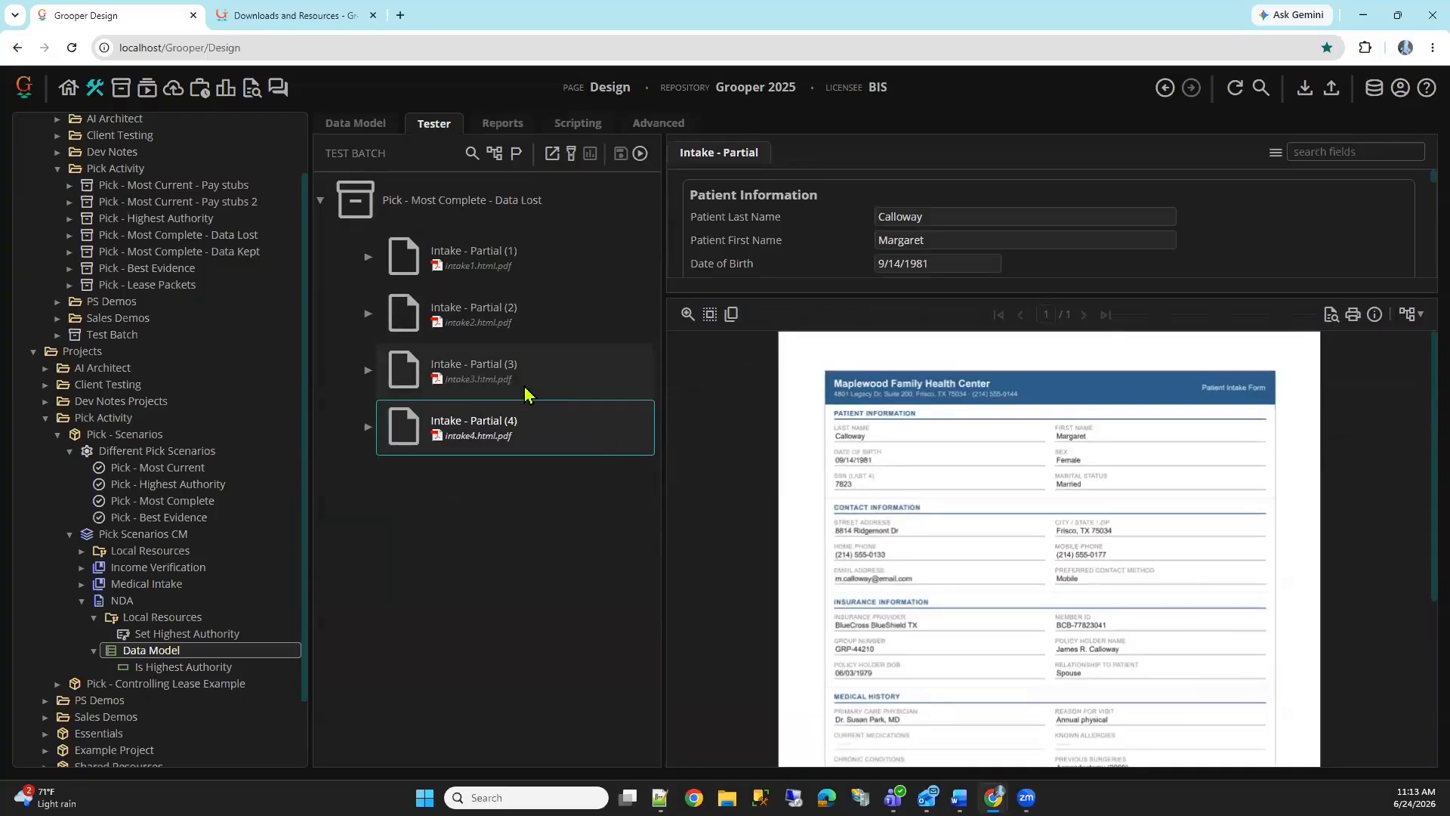
Open the Pick - Most Complete step's properties and read its full Instructions text without changing it
left_click(163, 500)
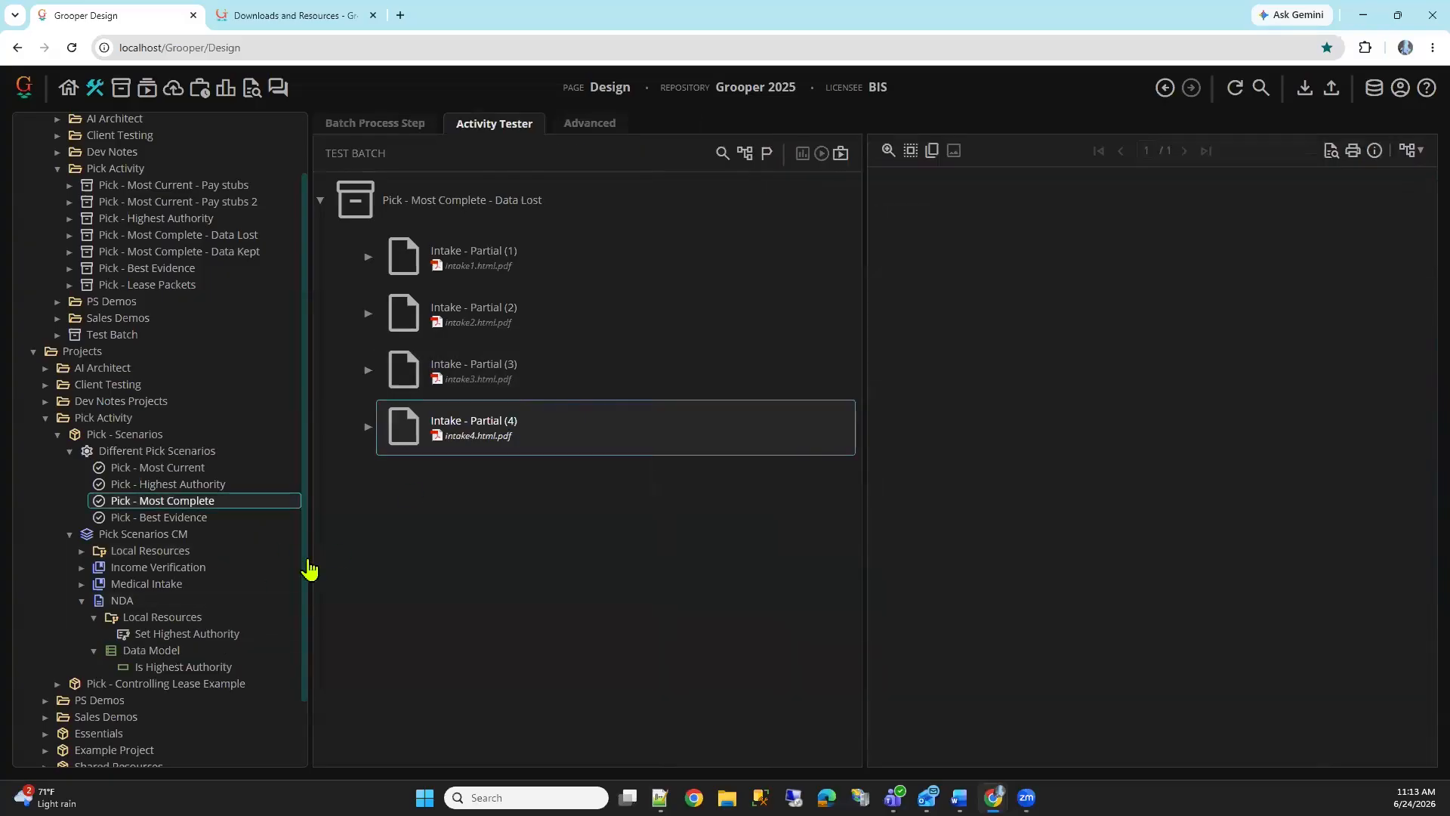
left_click(414, 127)
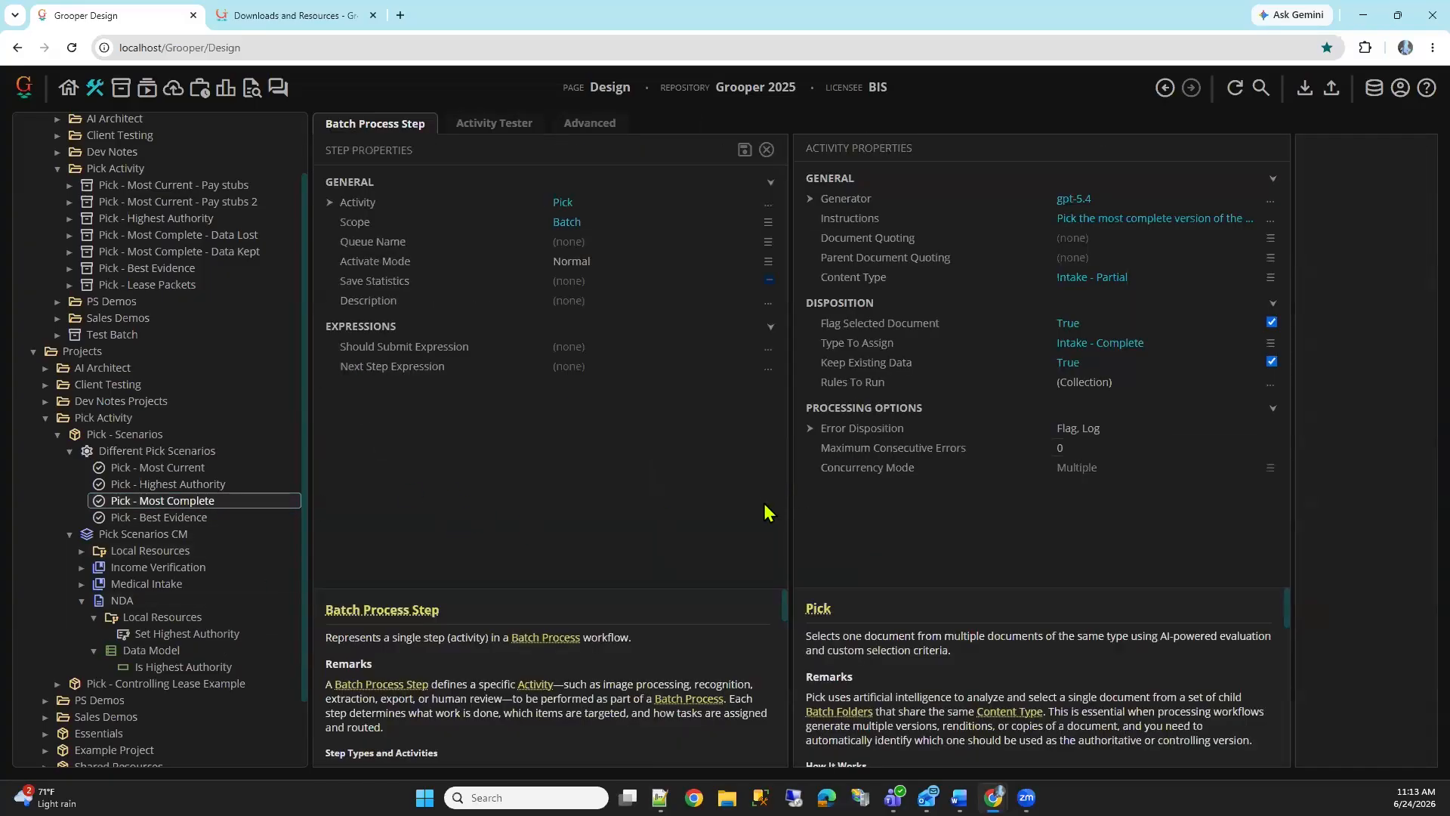
left_click(999, 219)
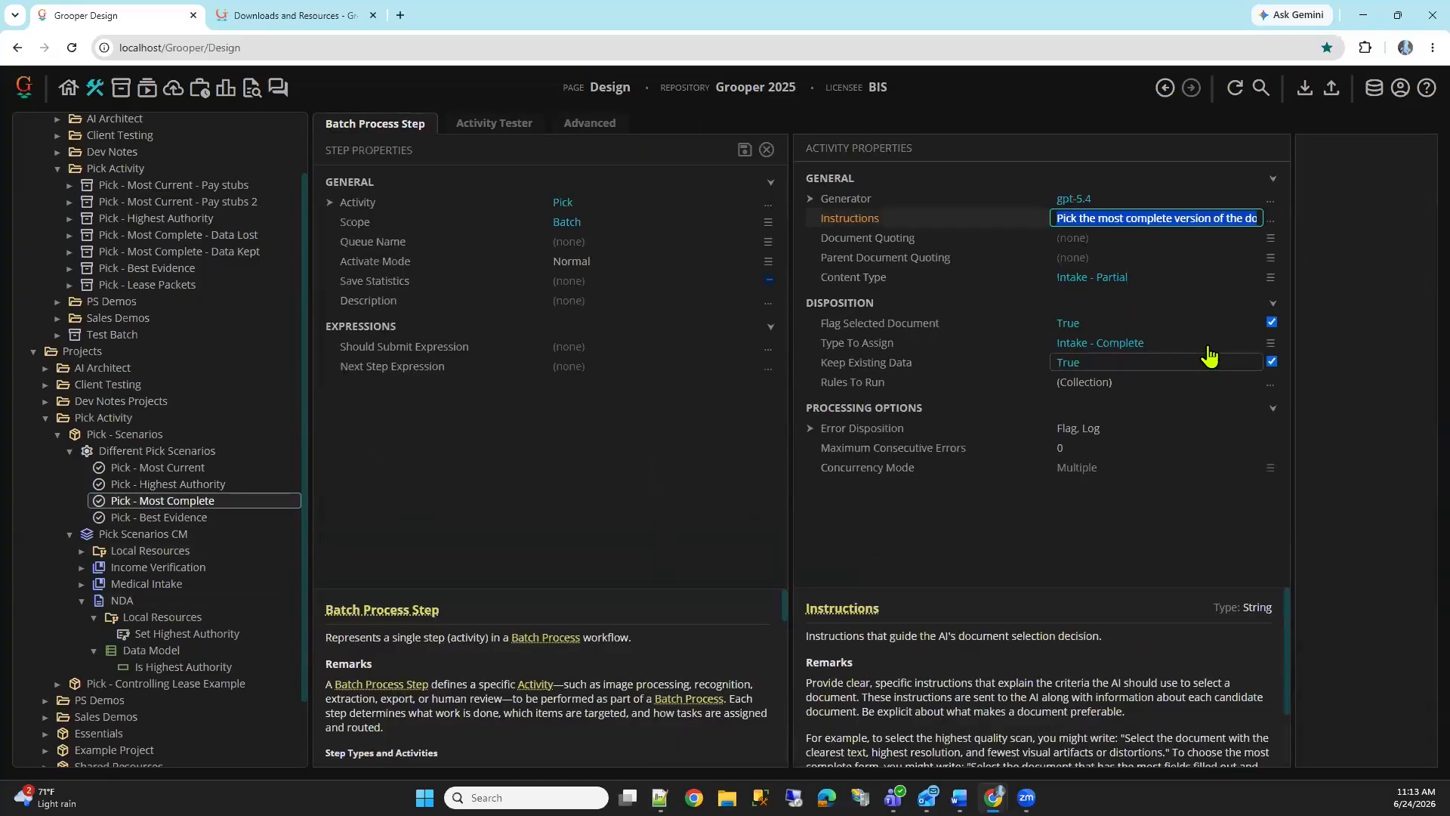
left_click(1270, 220)
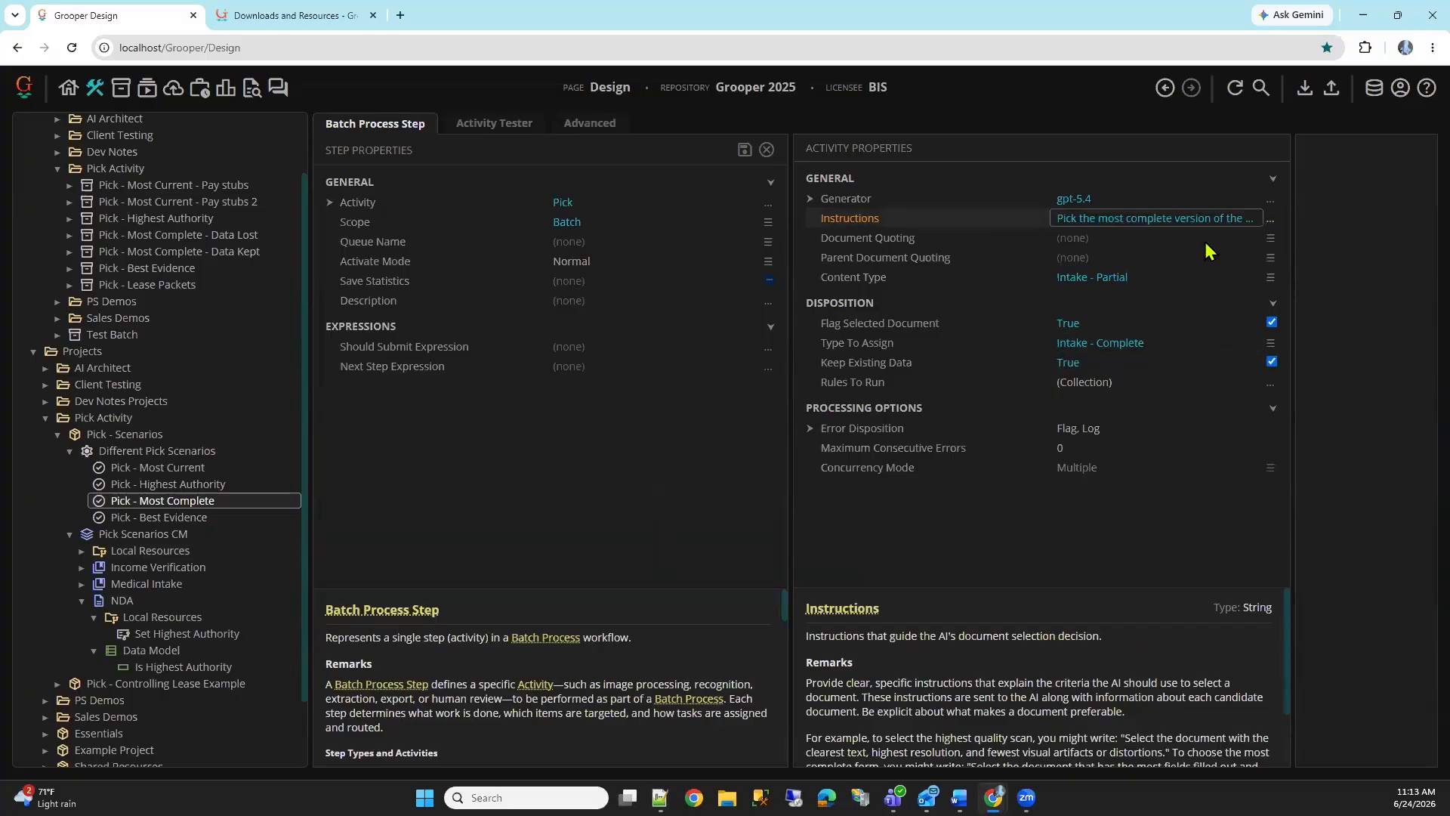
left_click(873, 316)
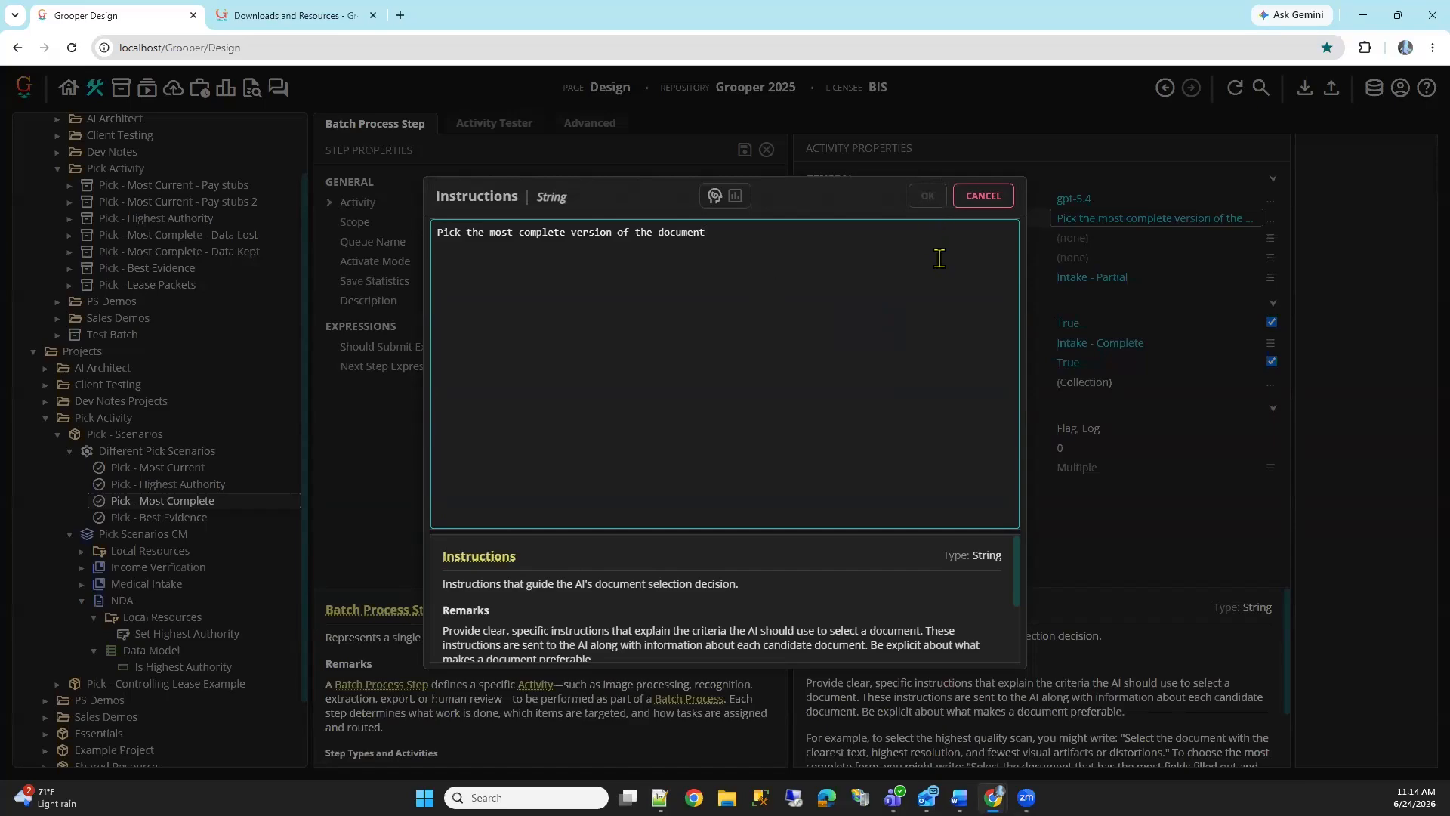
left_click(1002, 204)
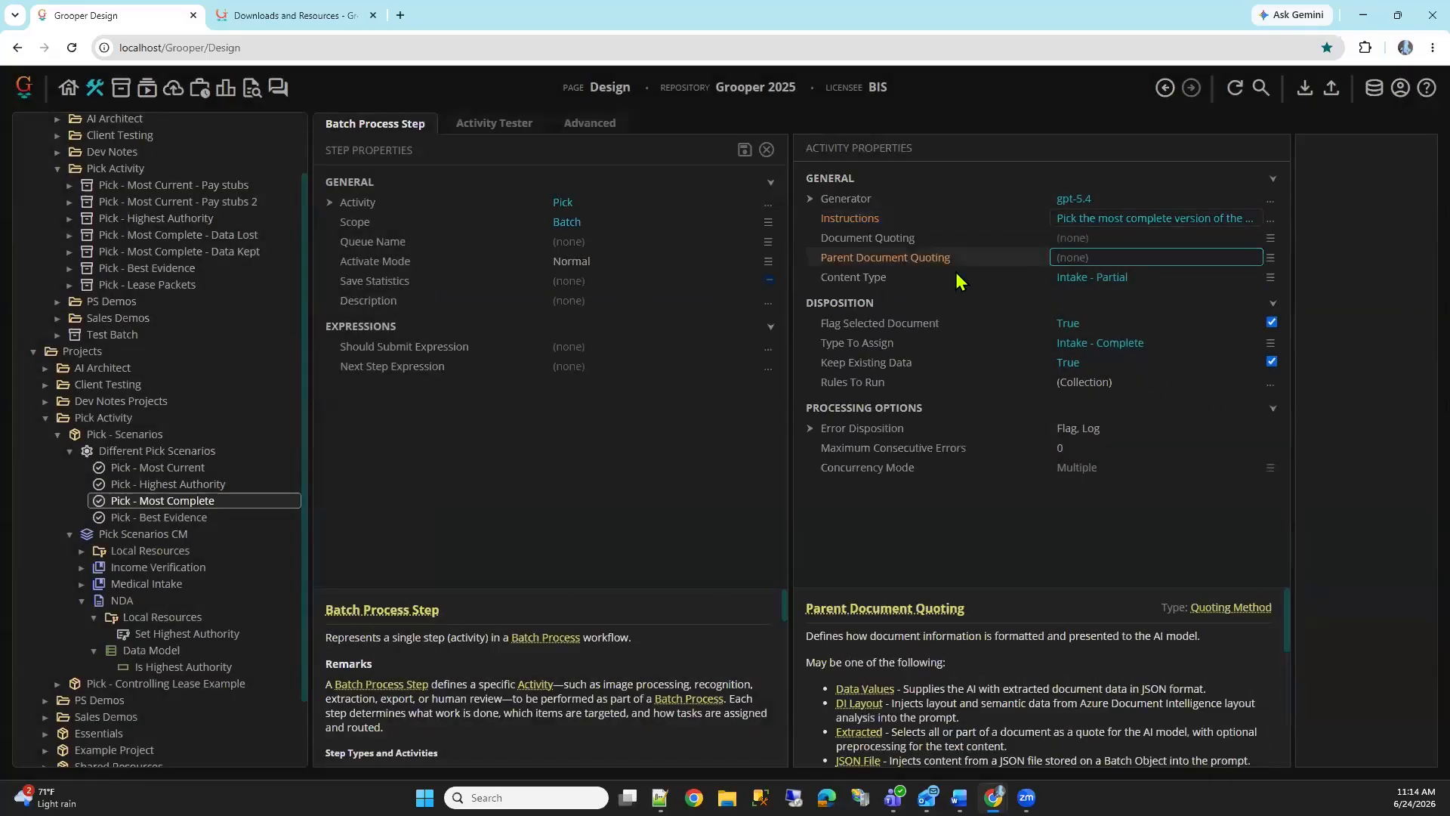
Review the step's Content Type, Flag Selected Document, Type To Assign and Keep Existing Data properties, and expand Medical Intake to see its document types
left_click(1094, 281)
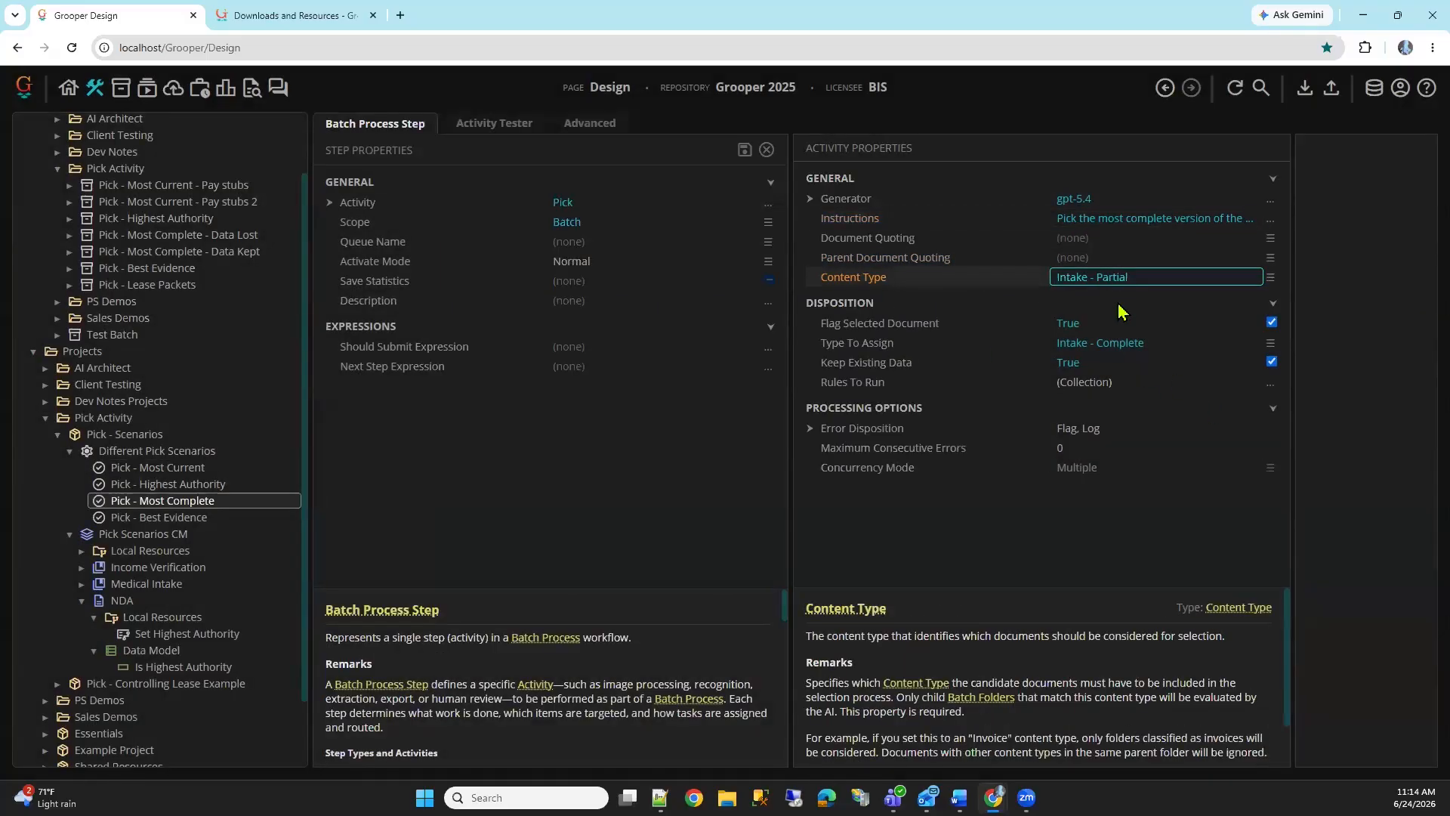
left_click(996, 349)
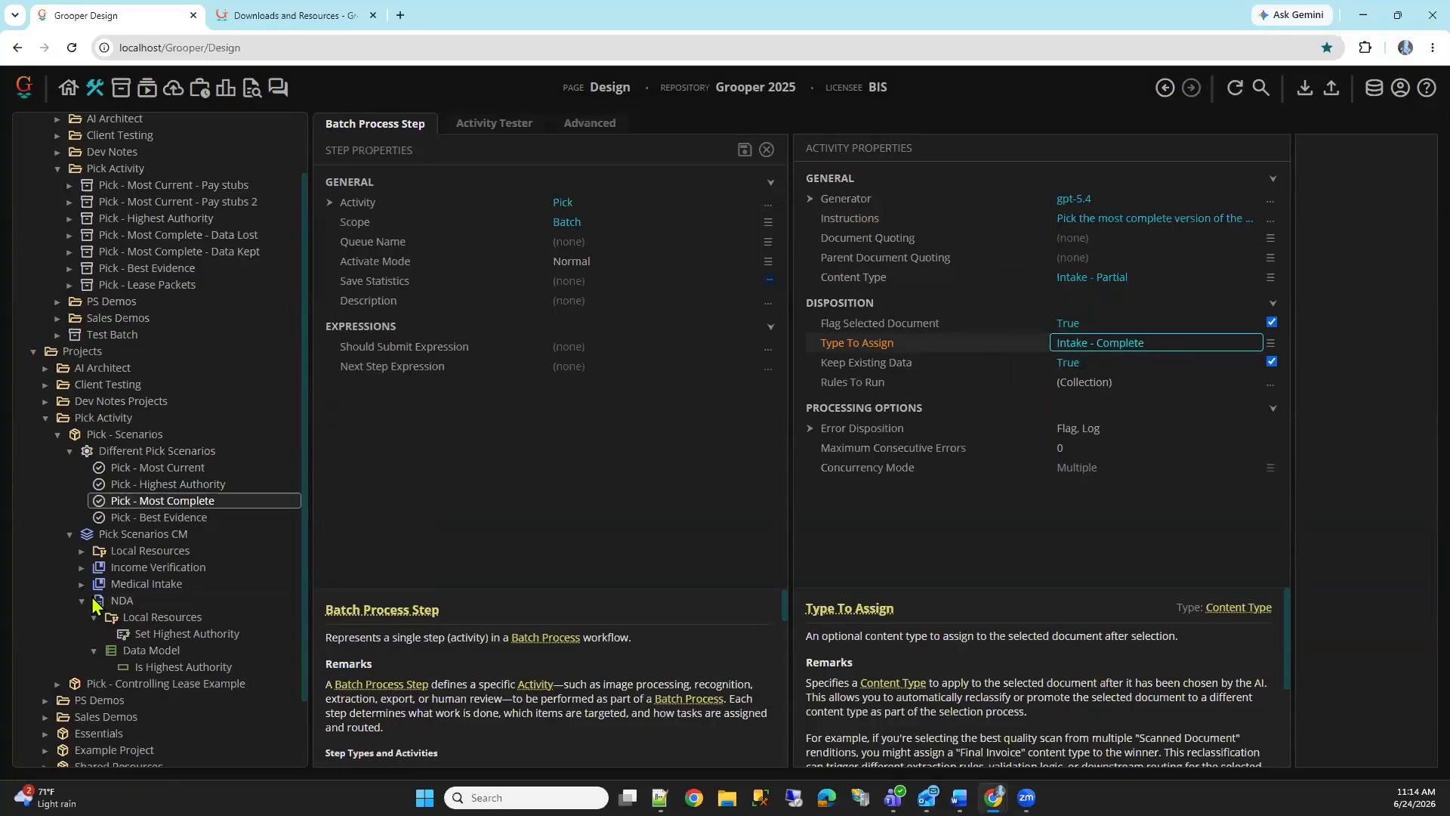
left_click(81, 601)
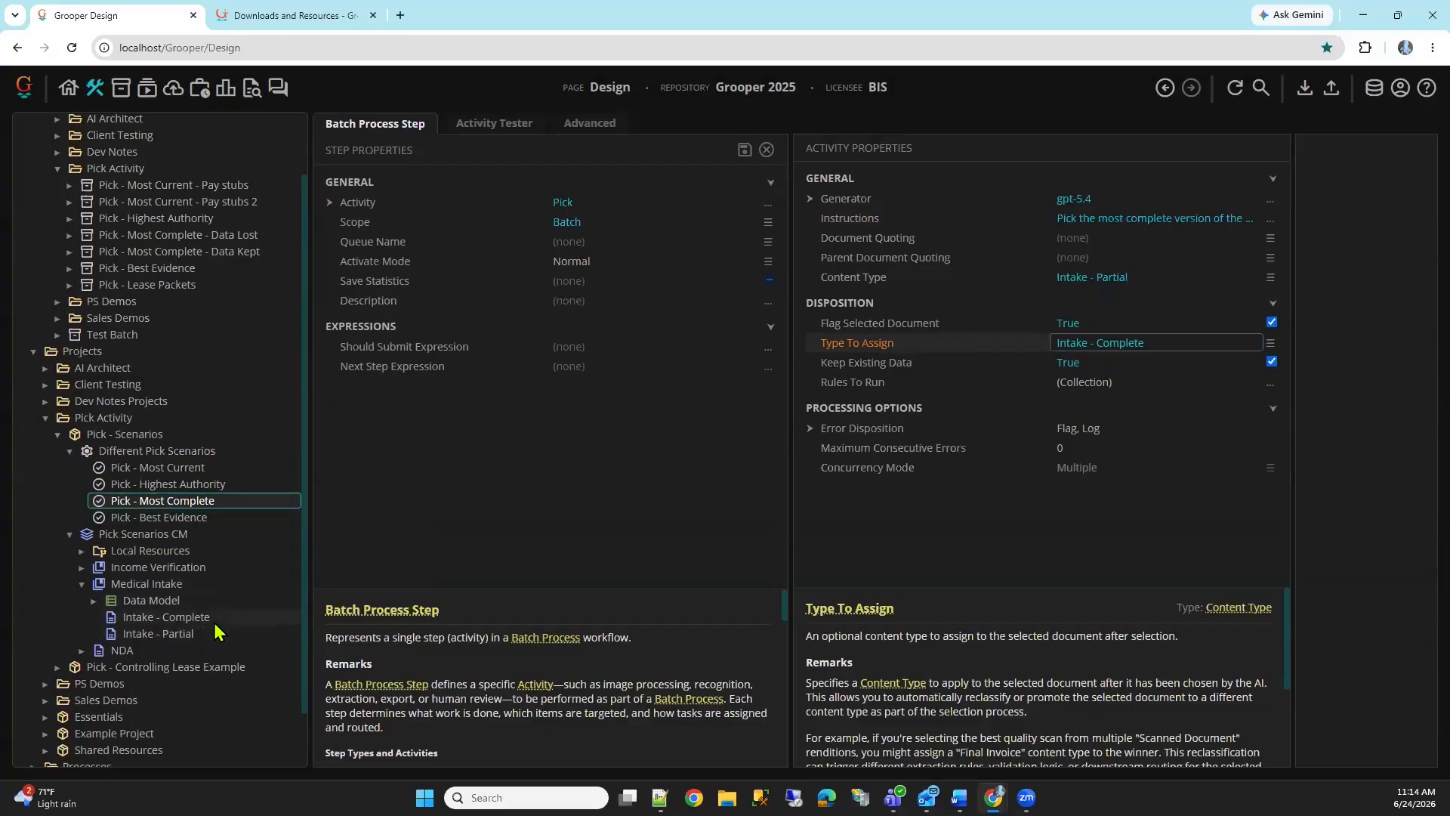
left_click(978, 328)
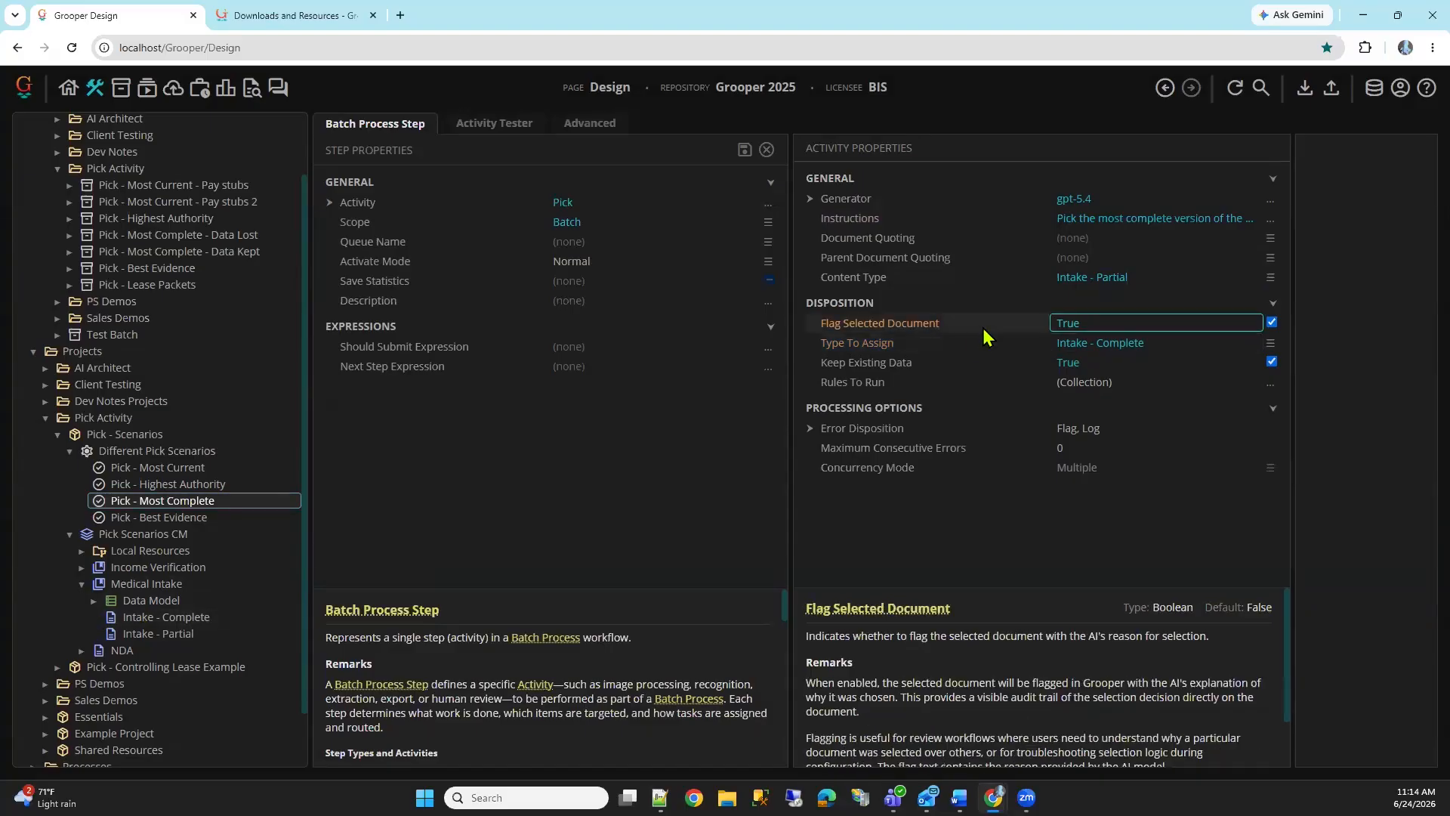
left_click(984, 344)
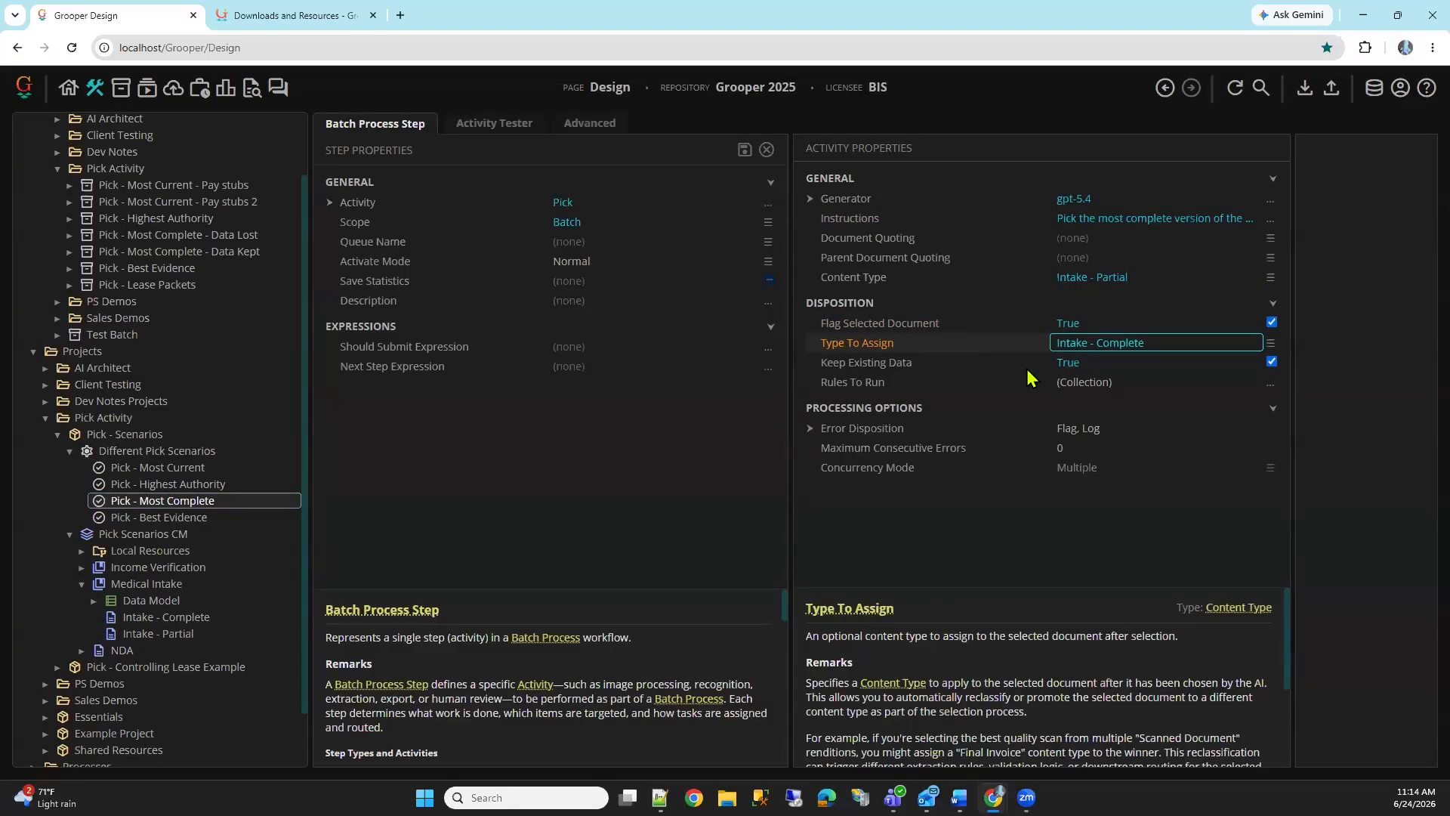
left_click(1014, 366)
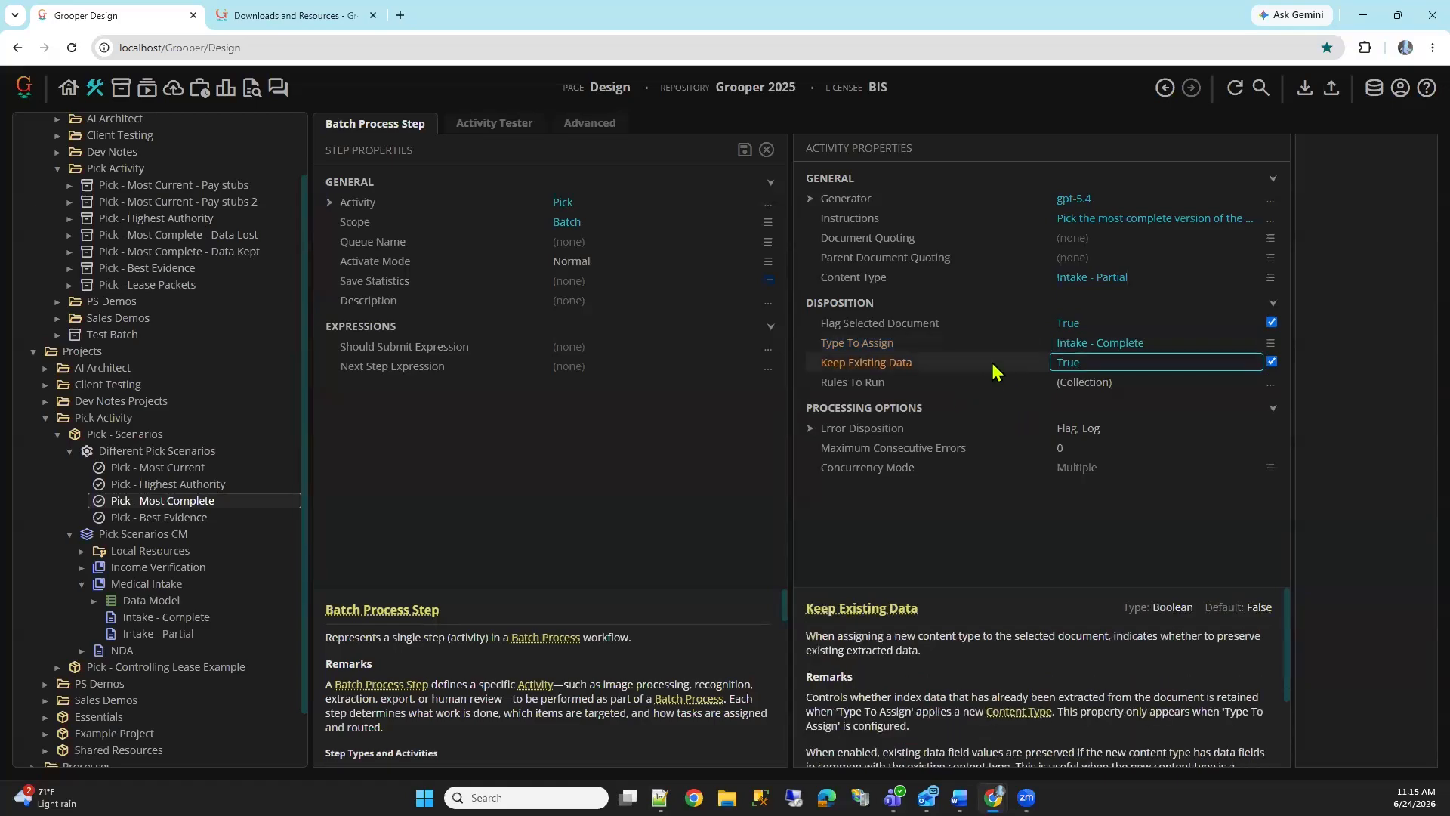
Set Keep Existing Data to False on the Pick - Most Complete step and save it
double_click(990, 356)
left_click(744, 150)
left_click(1009, 351)
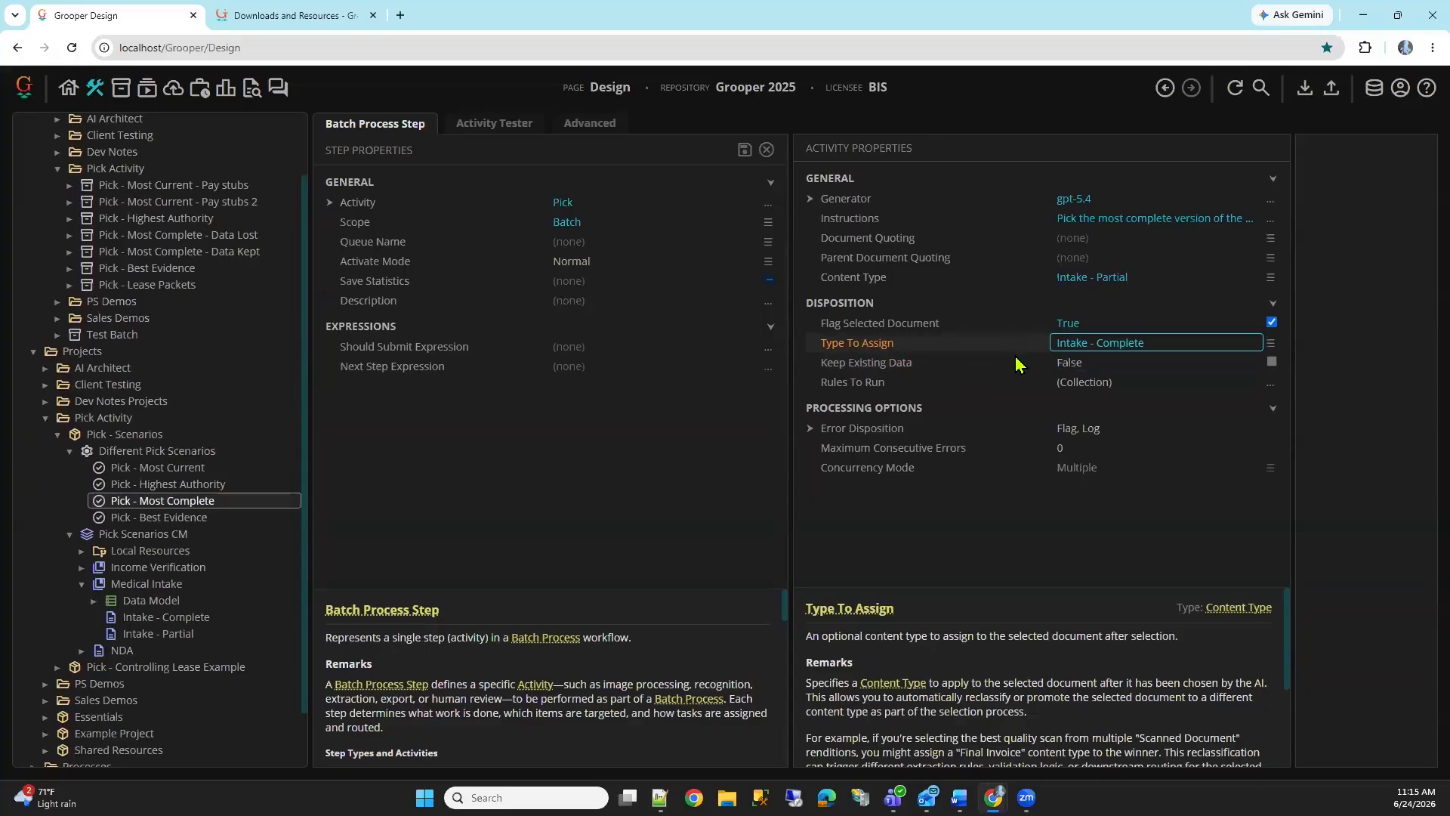
left_click(1013, 363)
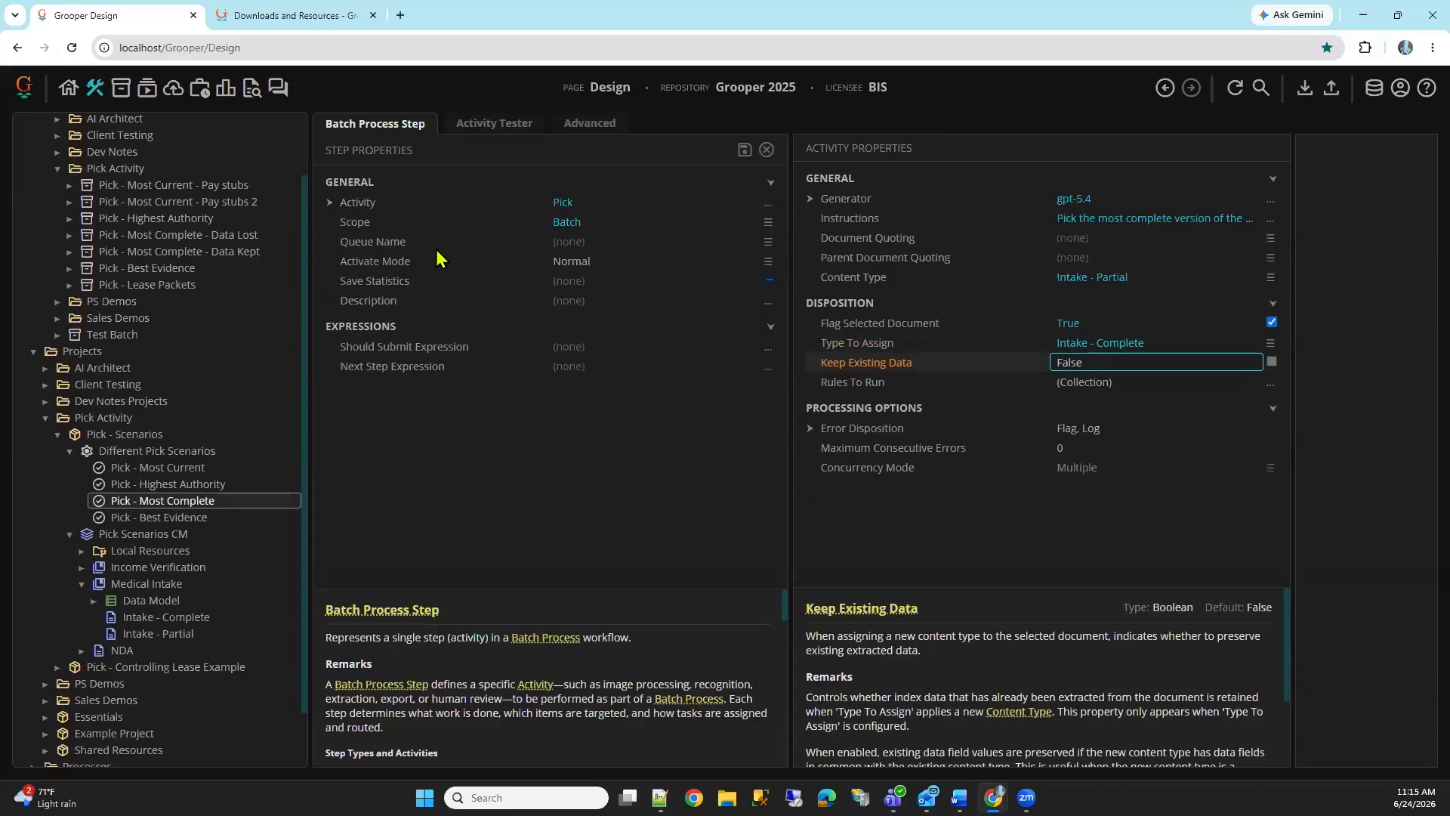
Run the Pick - Most Complete step on the Pick - Most Complete - Data Lost batch and check the flagged form and its flag reason
left_click(495, 124)
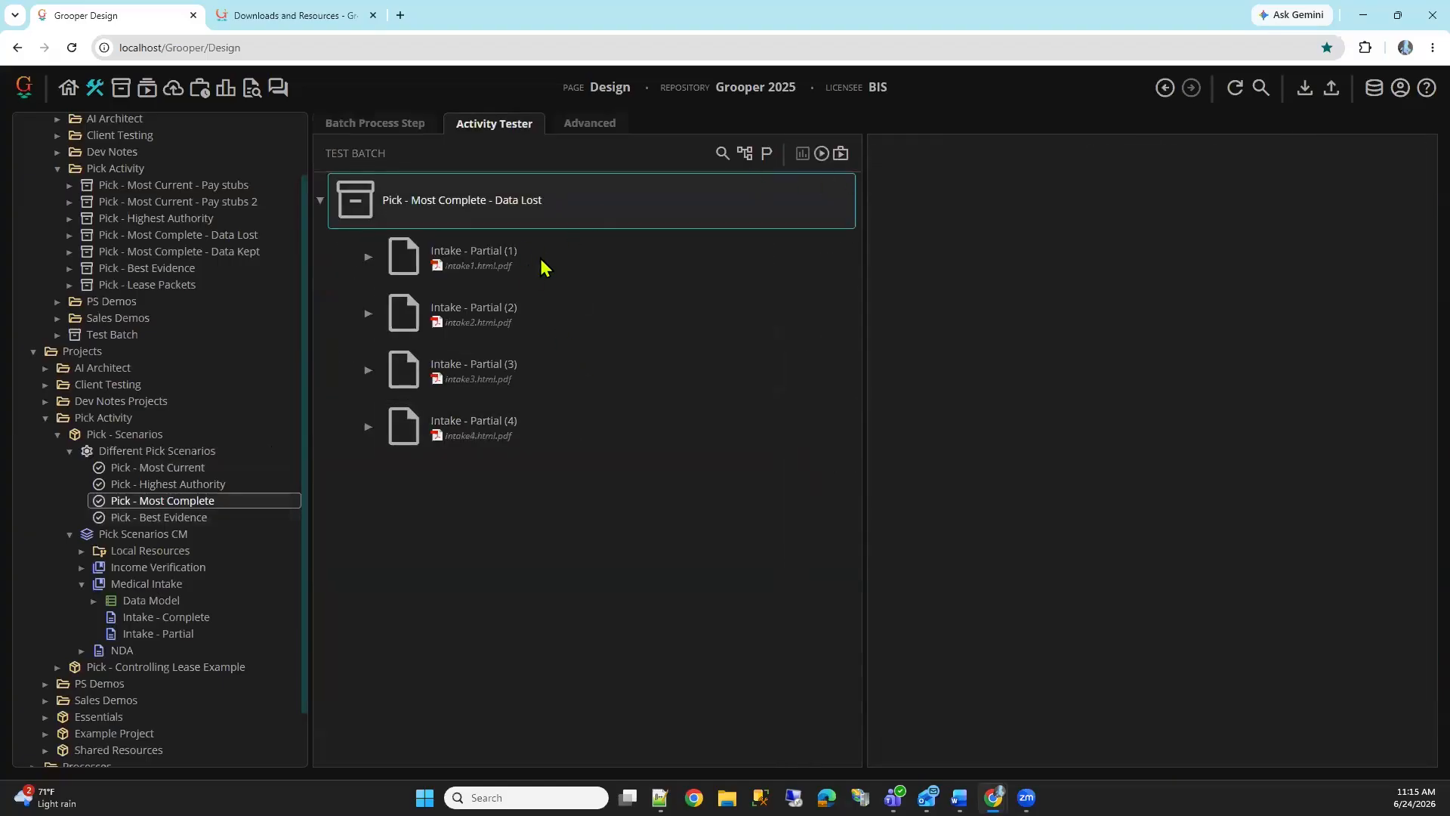
left_click(821, 155)
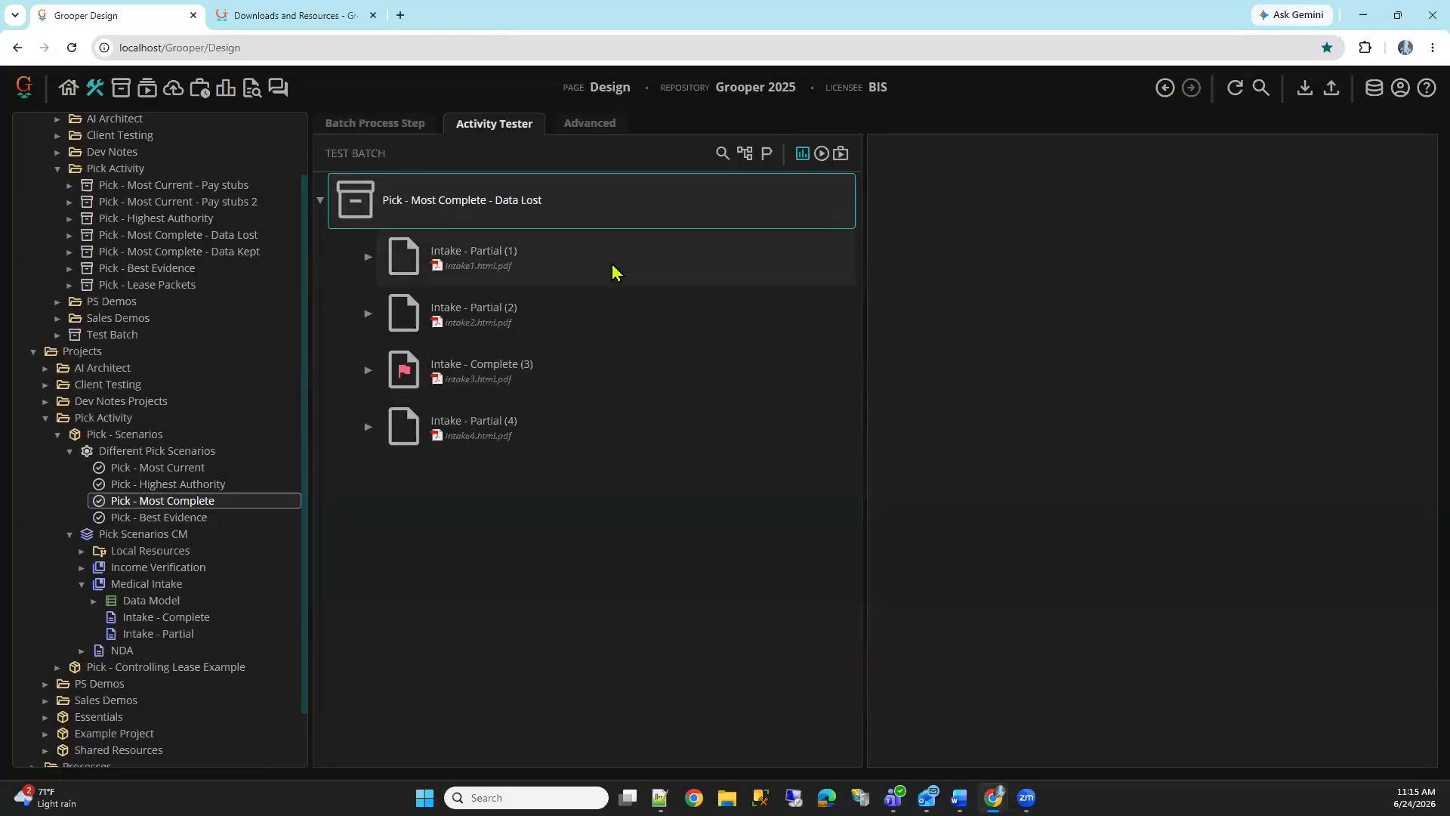
left_click(535, 393)
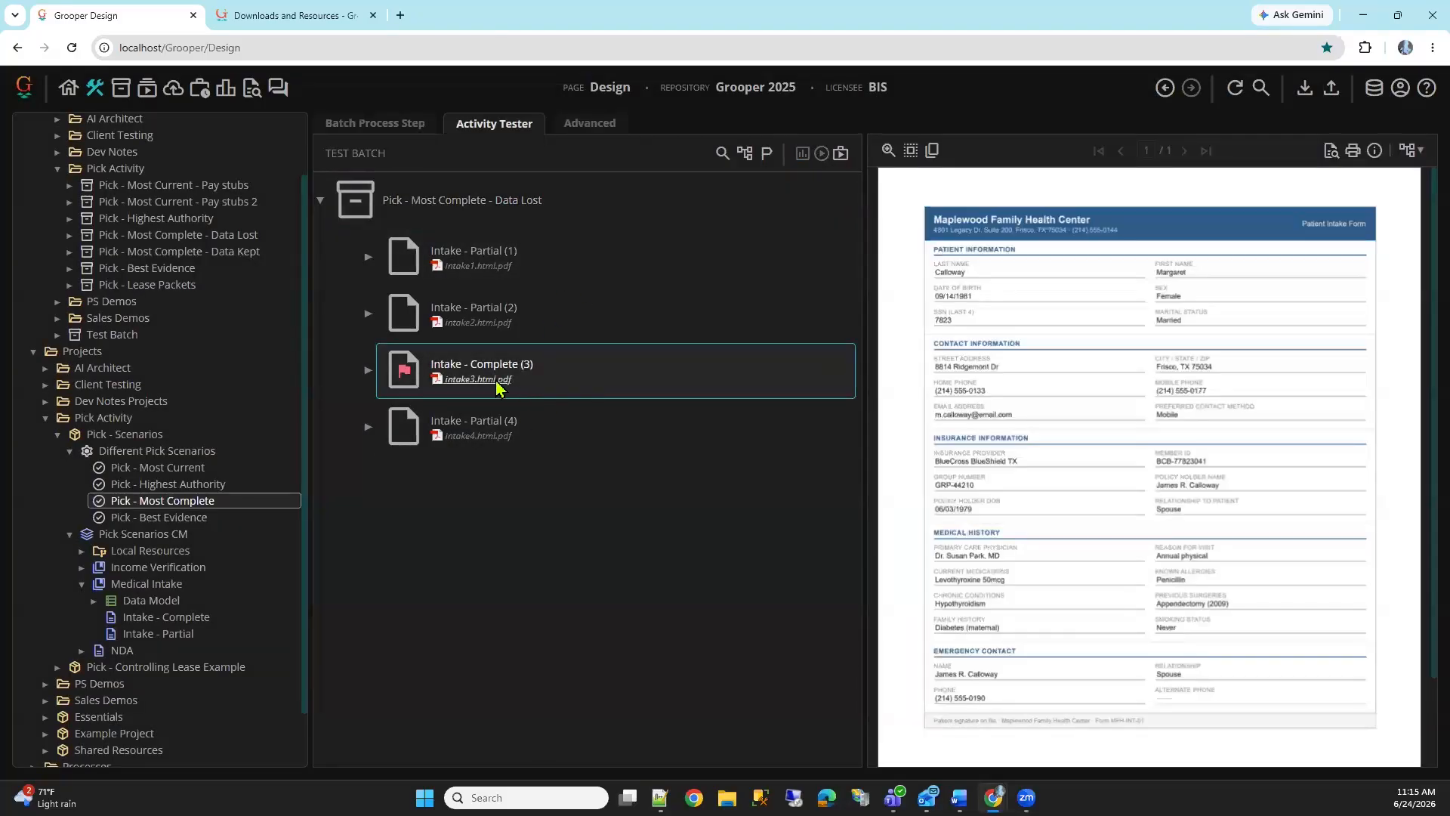
mouse_move(412, 375)
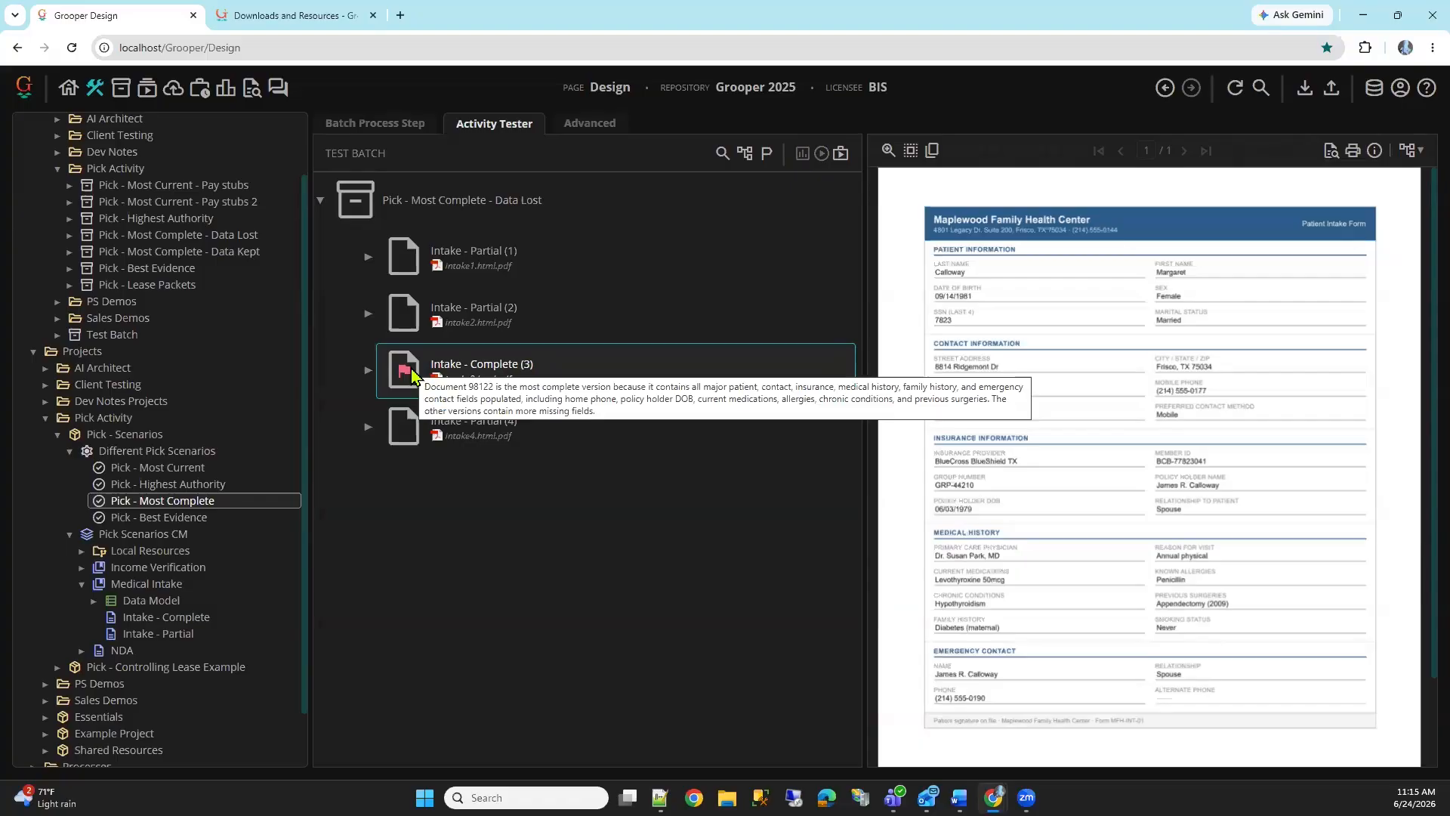
Test the Medical Intake Data Model with an enlarged fields area, comparing the flagged form's data fields with those of Intake - Partial (1), (2) and (4)
left_click(217, 601)
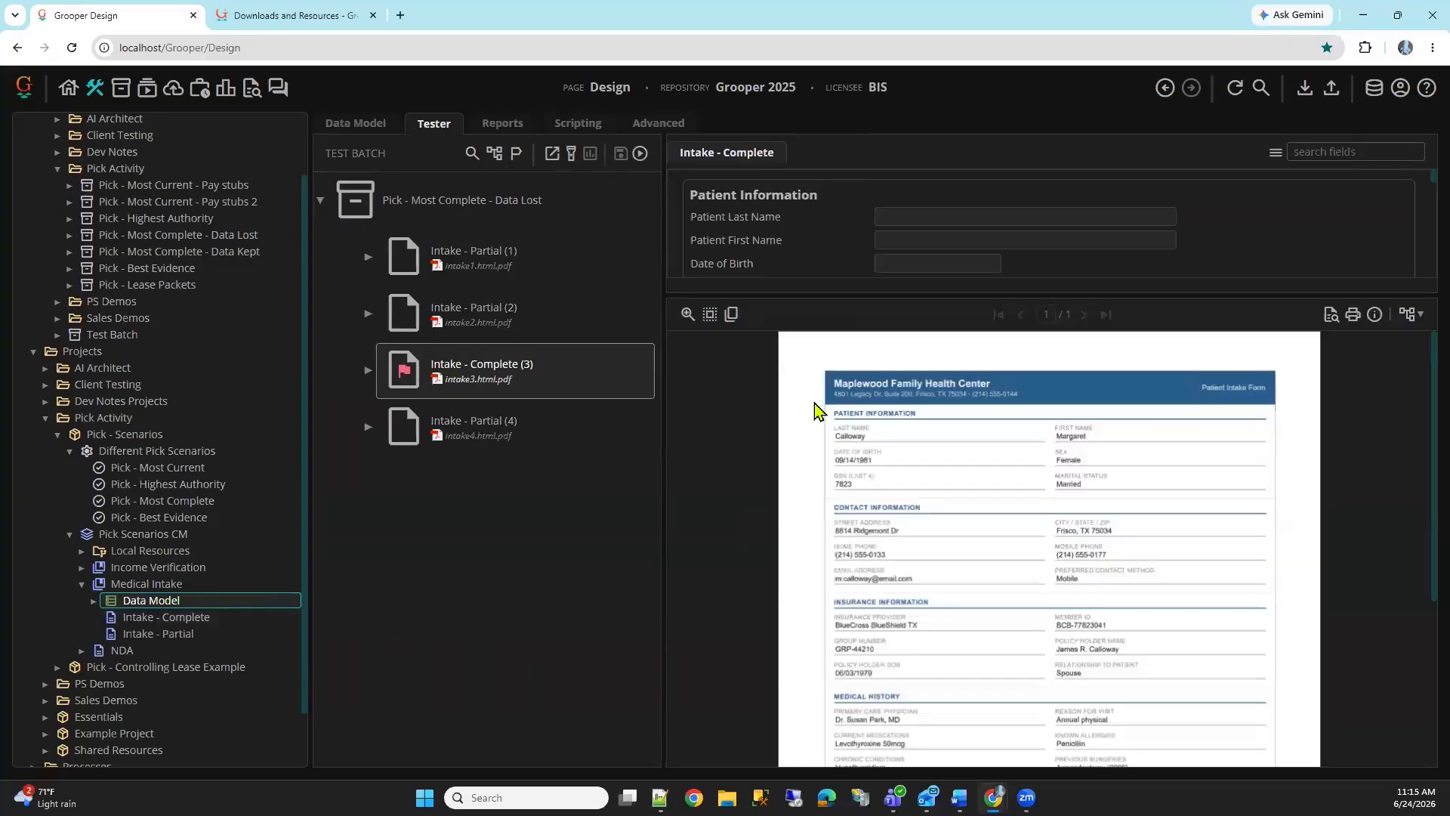
left_click_drag(919, 293, 937, 531)
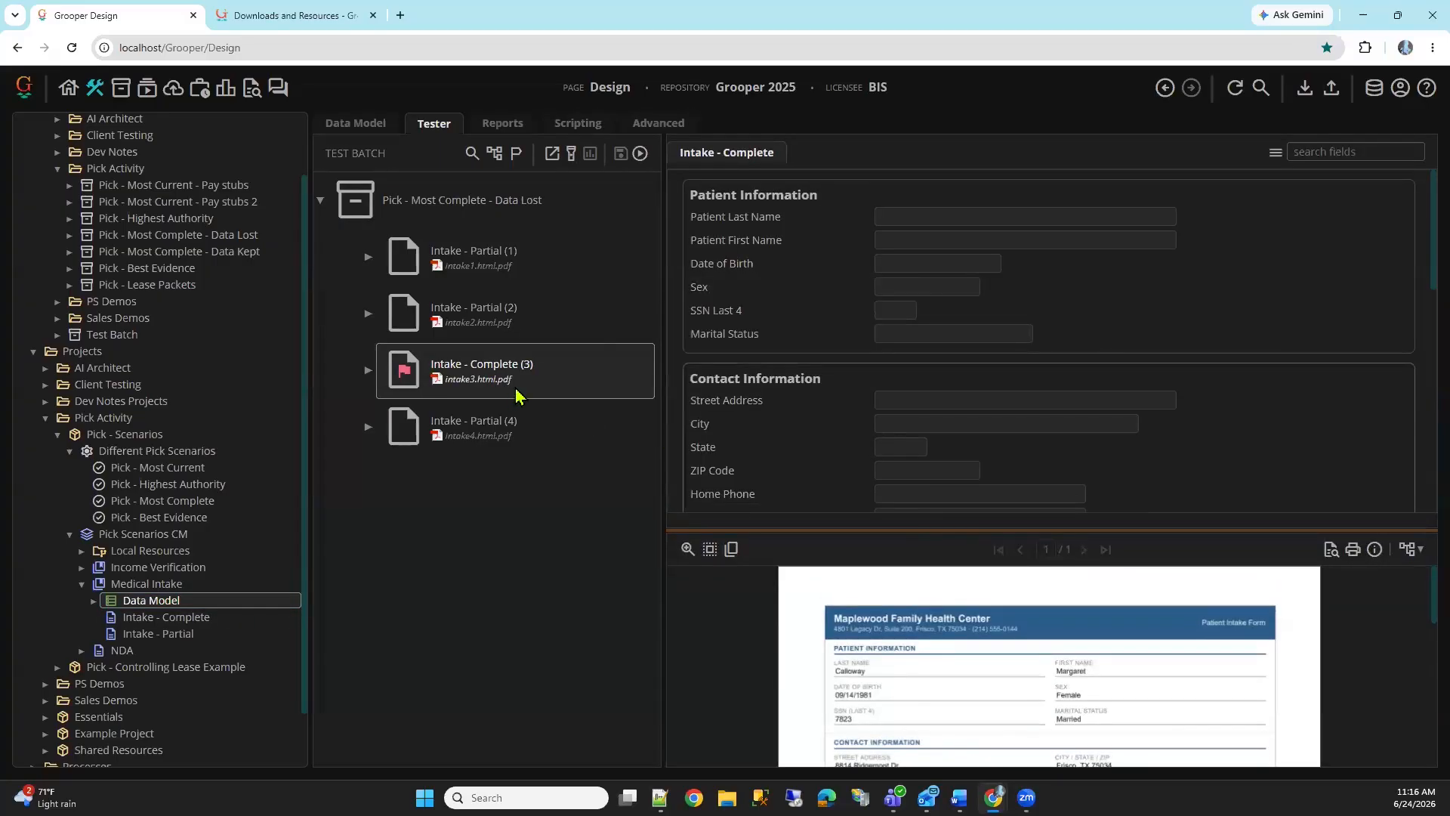
left_click(533, 274)
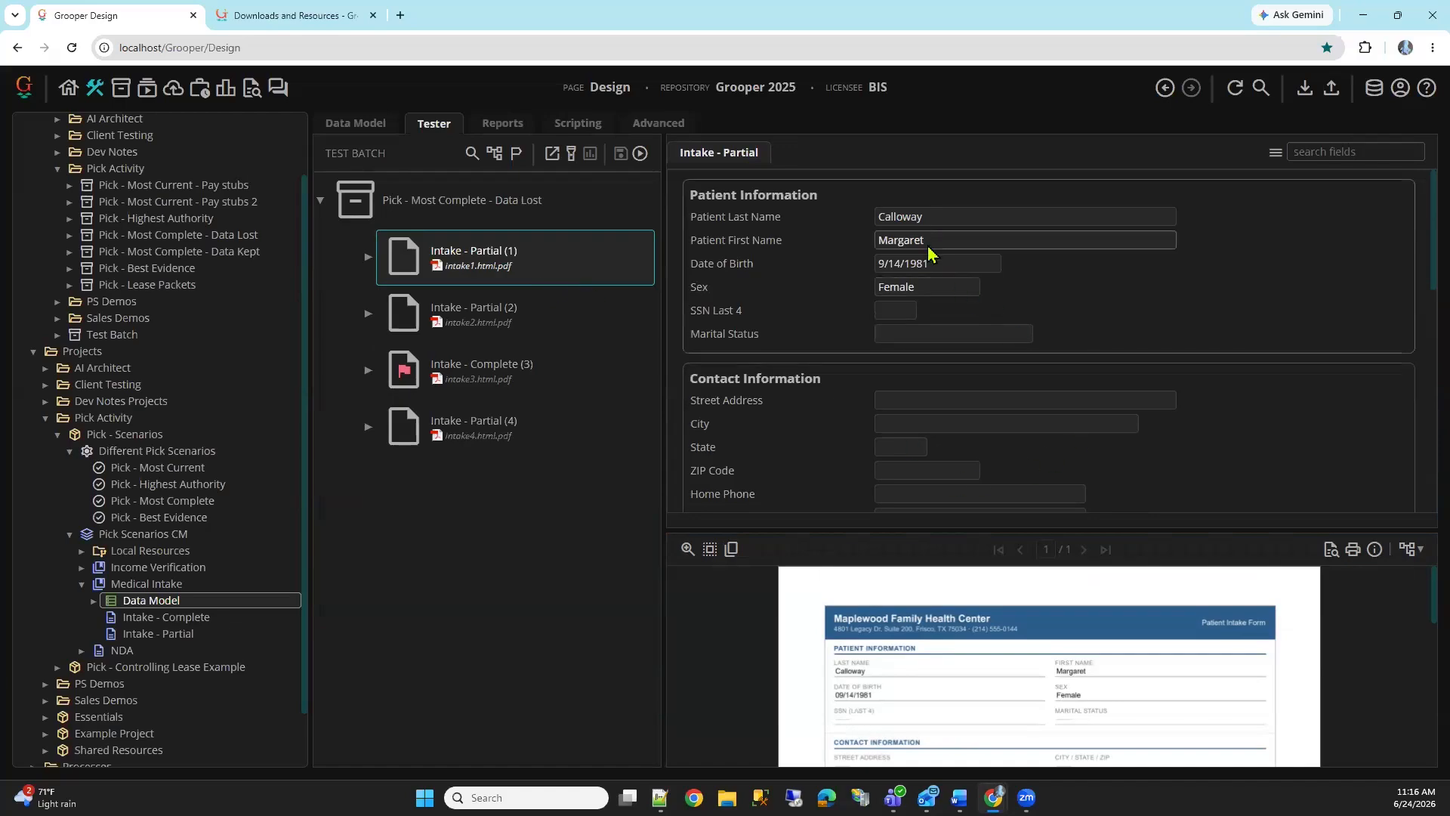
scroll(1048, 276, "down", 1)
scroll(1031, 272, "up", 1)
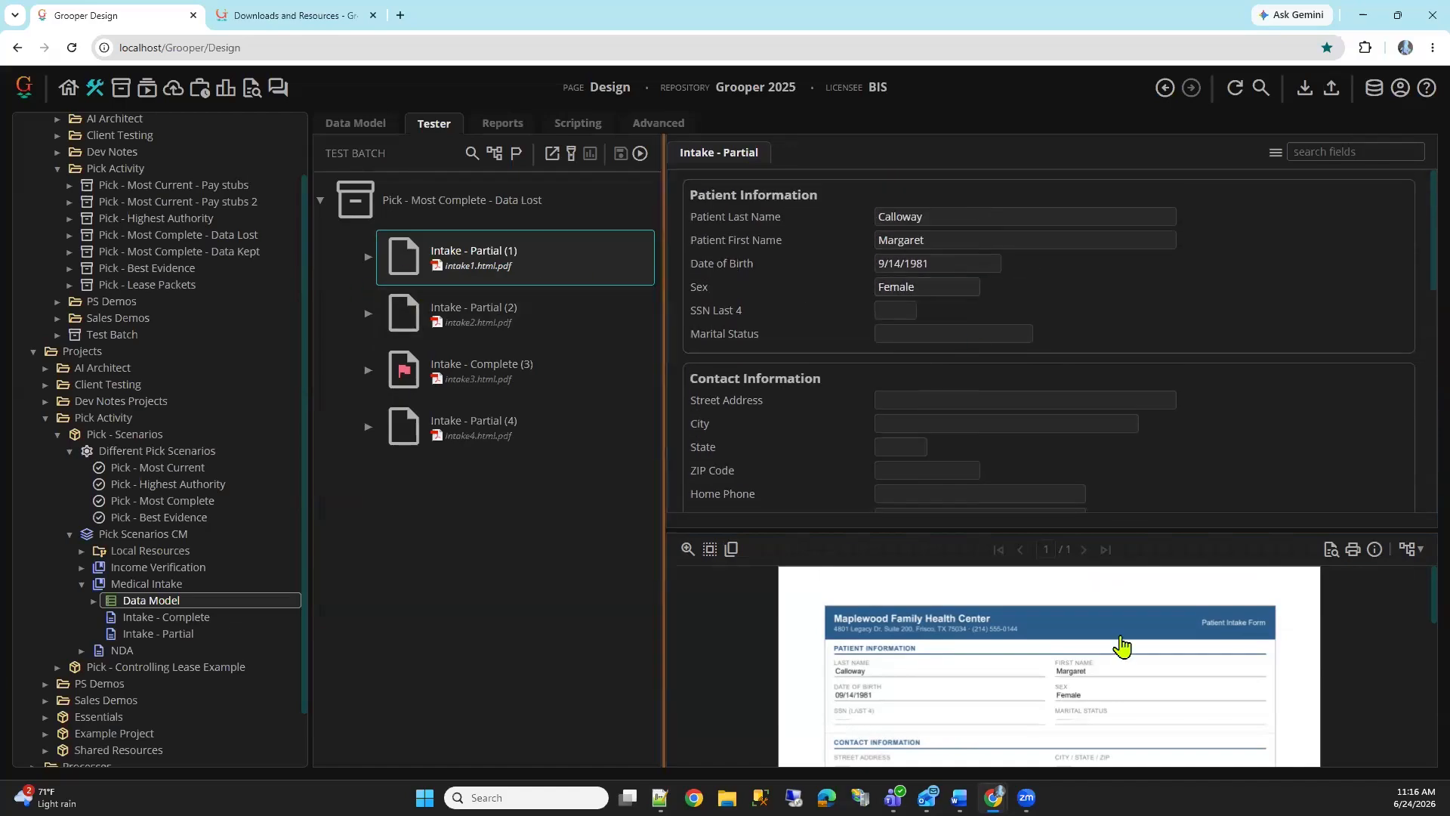
scroll(1080, 682, "down", 1)
scroll(1068, 647, "up", 1)
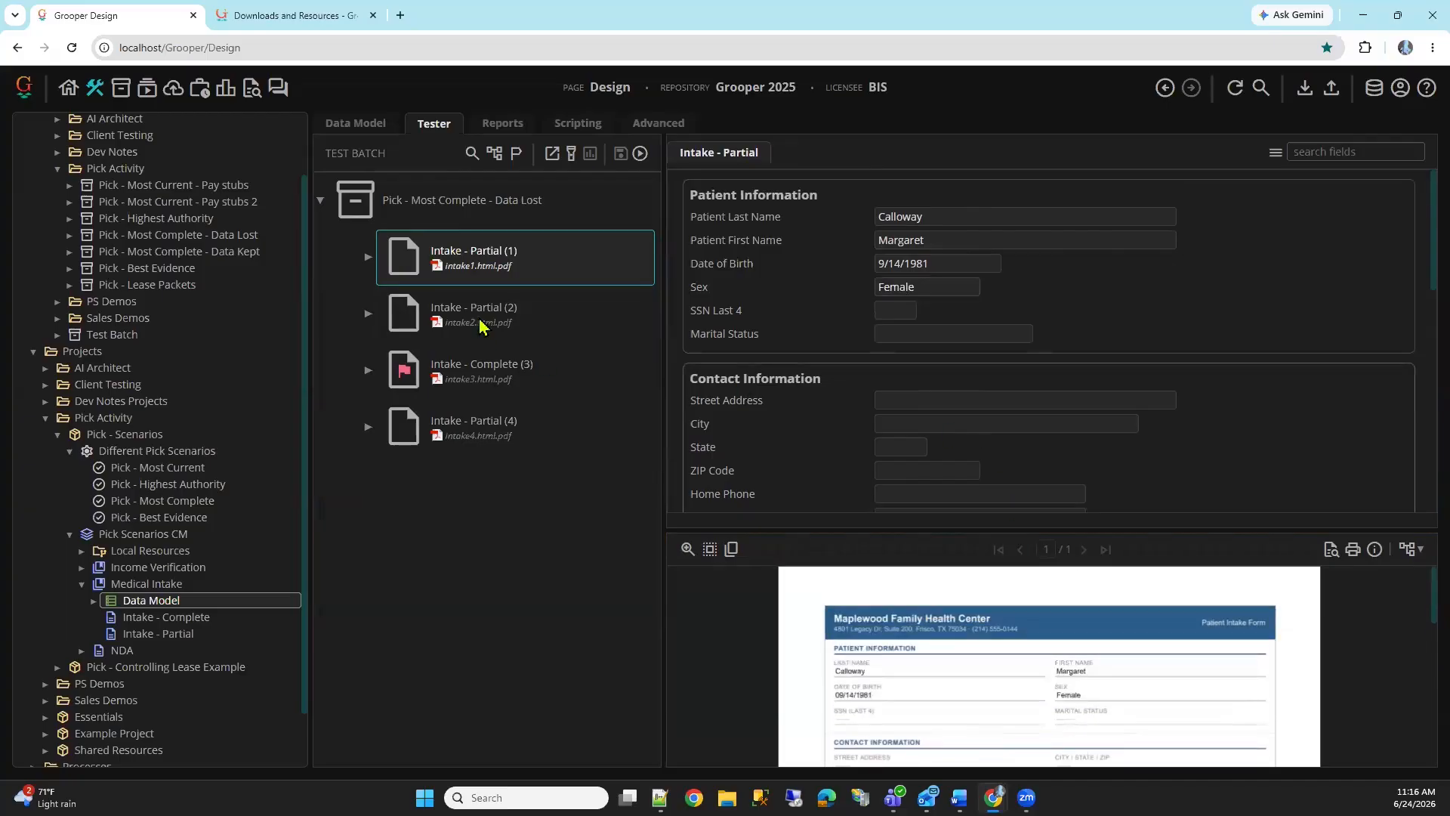
left_click(526, 332)
scroll(1084, 340, "down", 6)
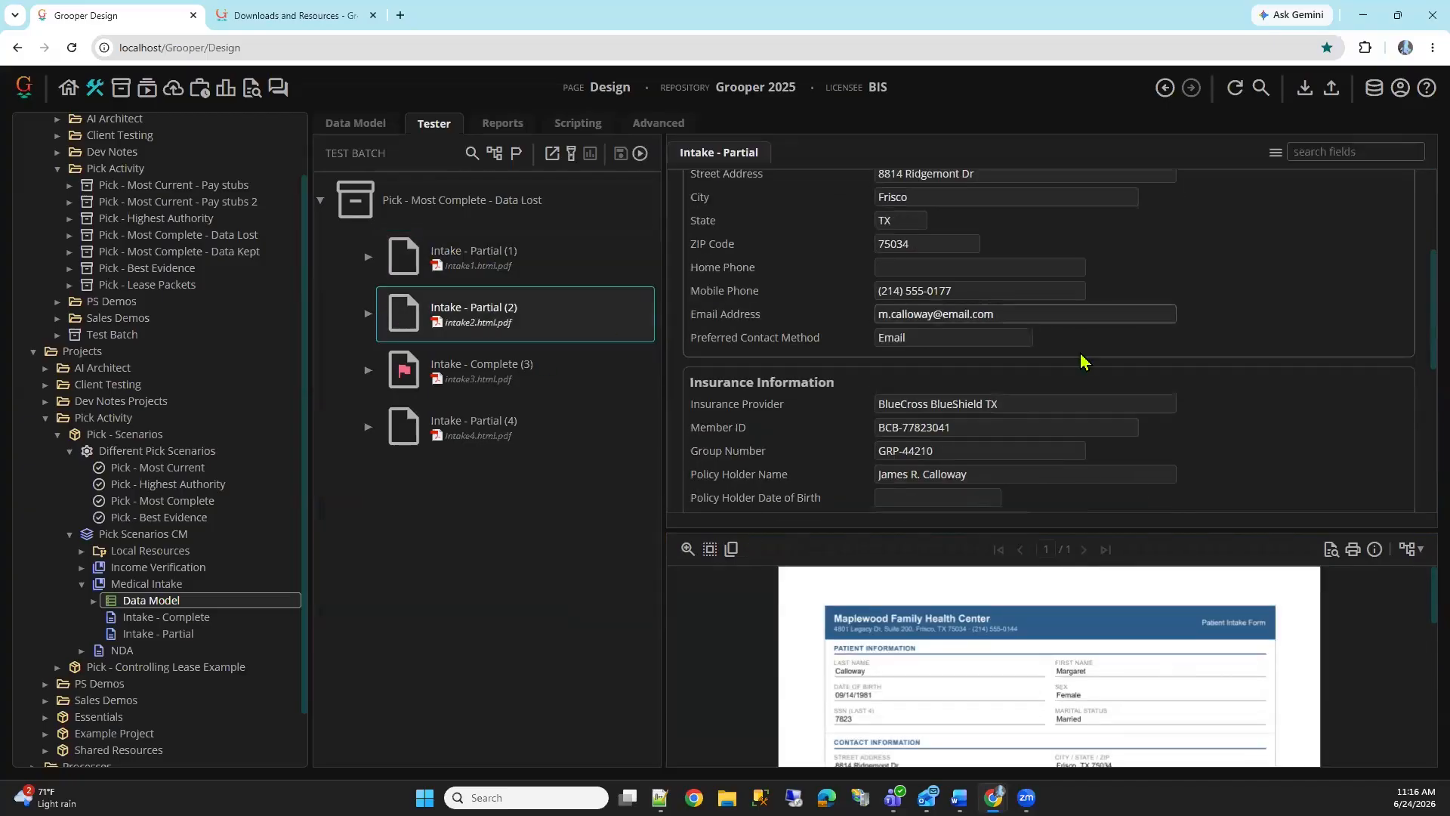
left_click(514, 426)
scroll(1100, 663, "down", 5)
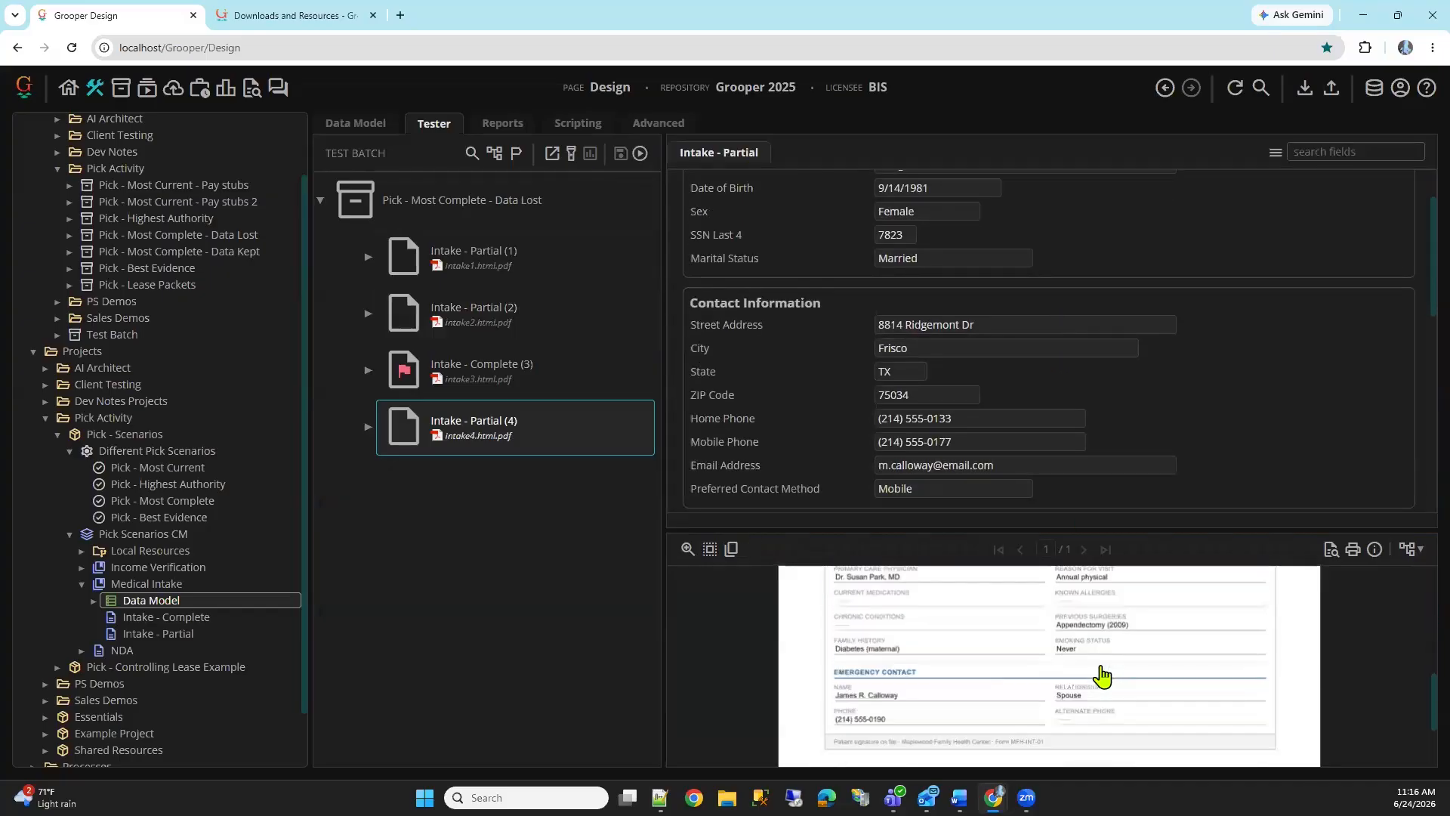
left_click(566, 381)
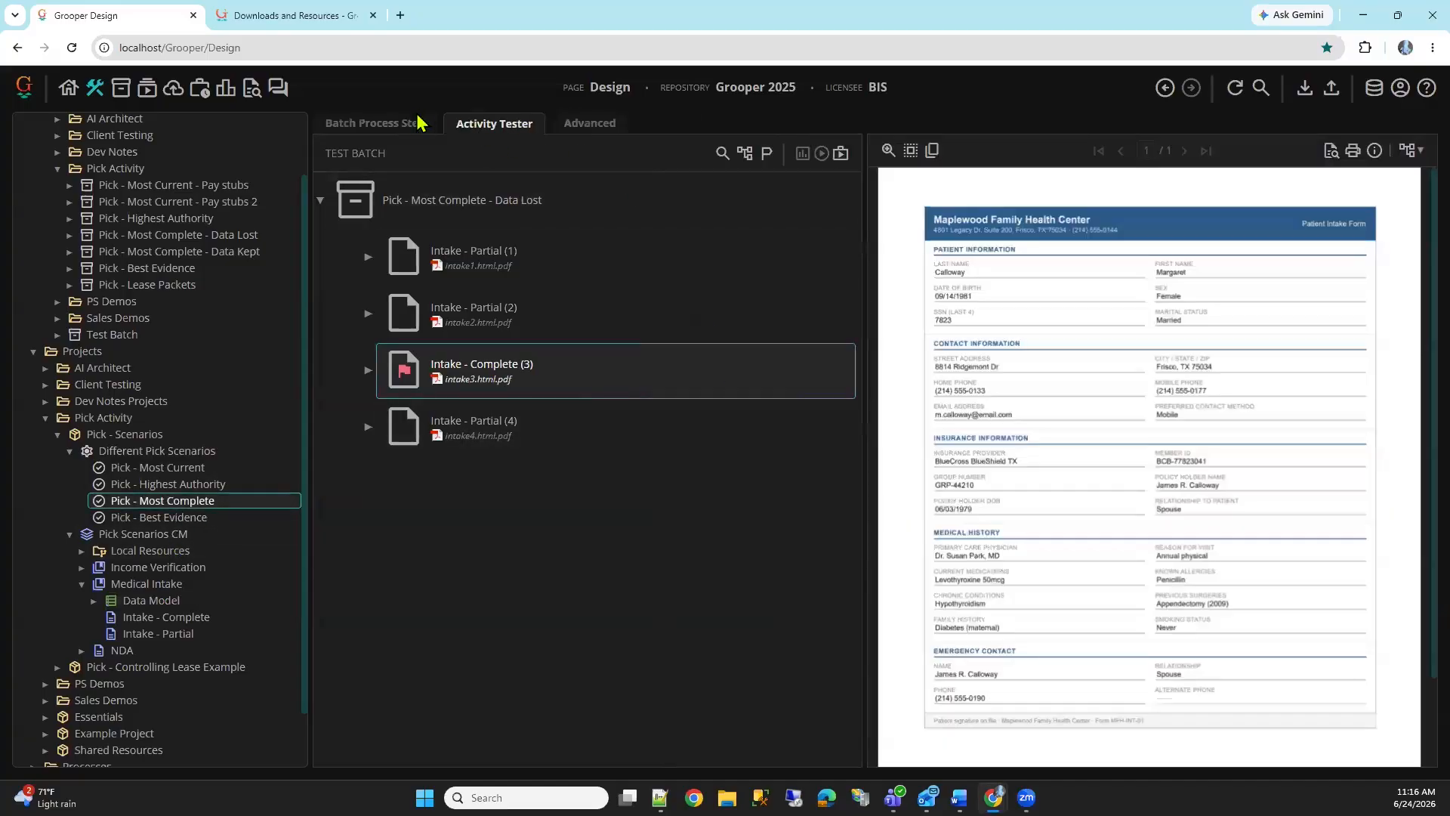
Set Keep Existing Data to True on the Pick - Most Complete step, save it, and expand the Medical Intake Data Model
left_click(417, 121)
left_click(1009, 369)
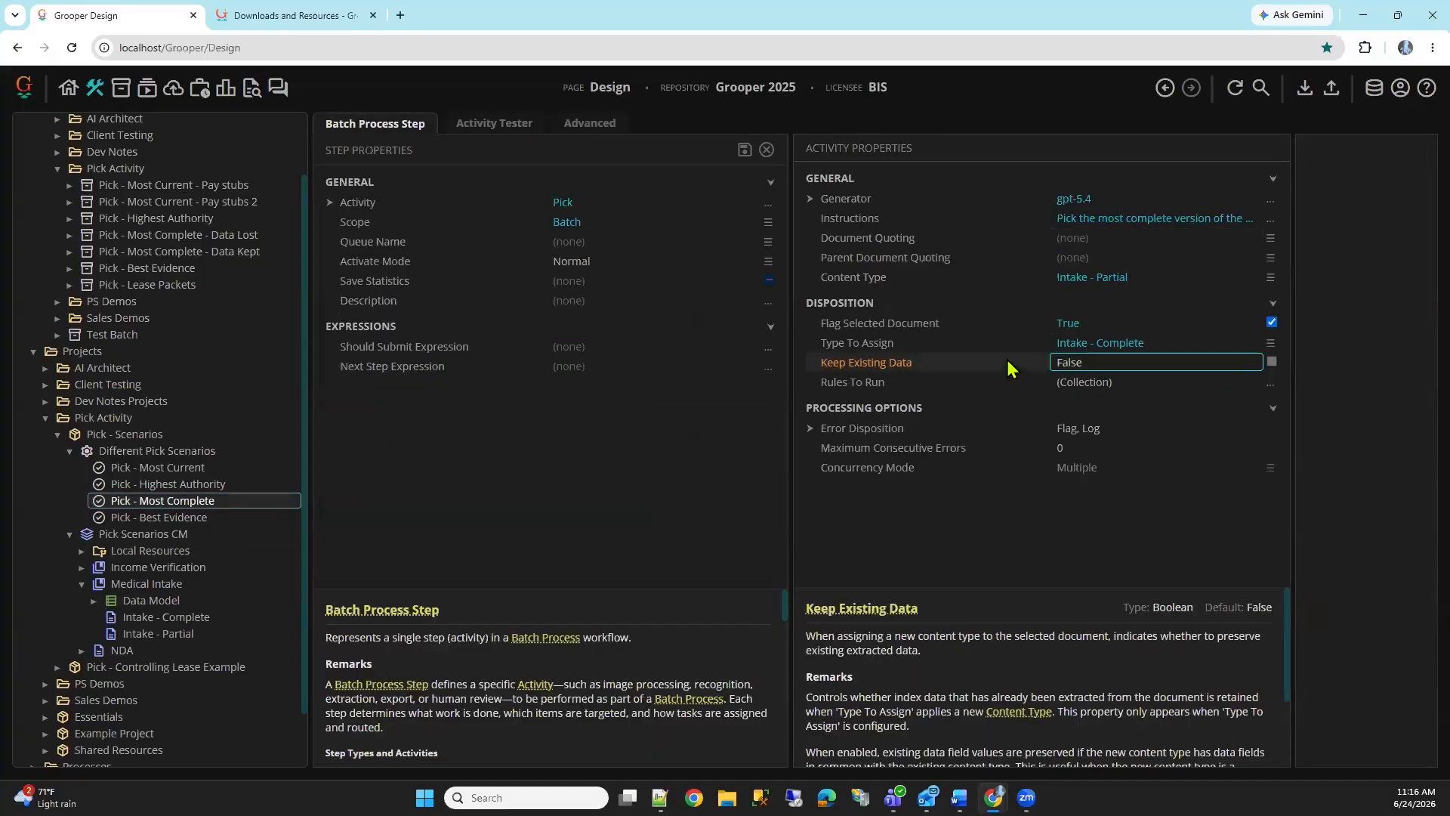
double_click(1007, 359)
left_click(744, 155)
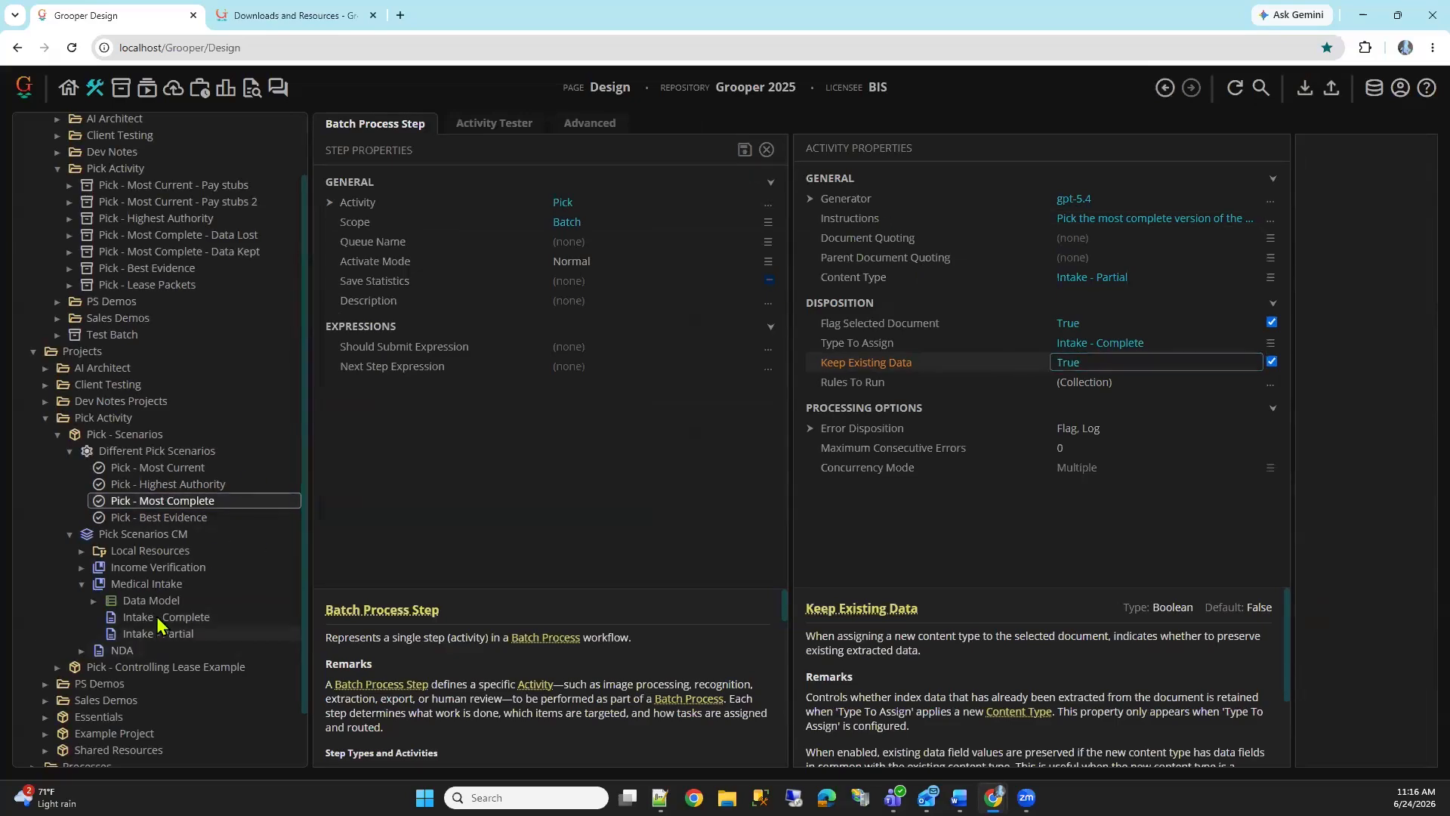
left_click(94, 602)
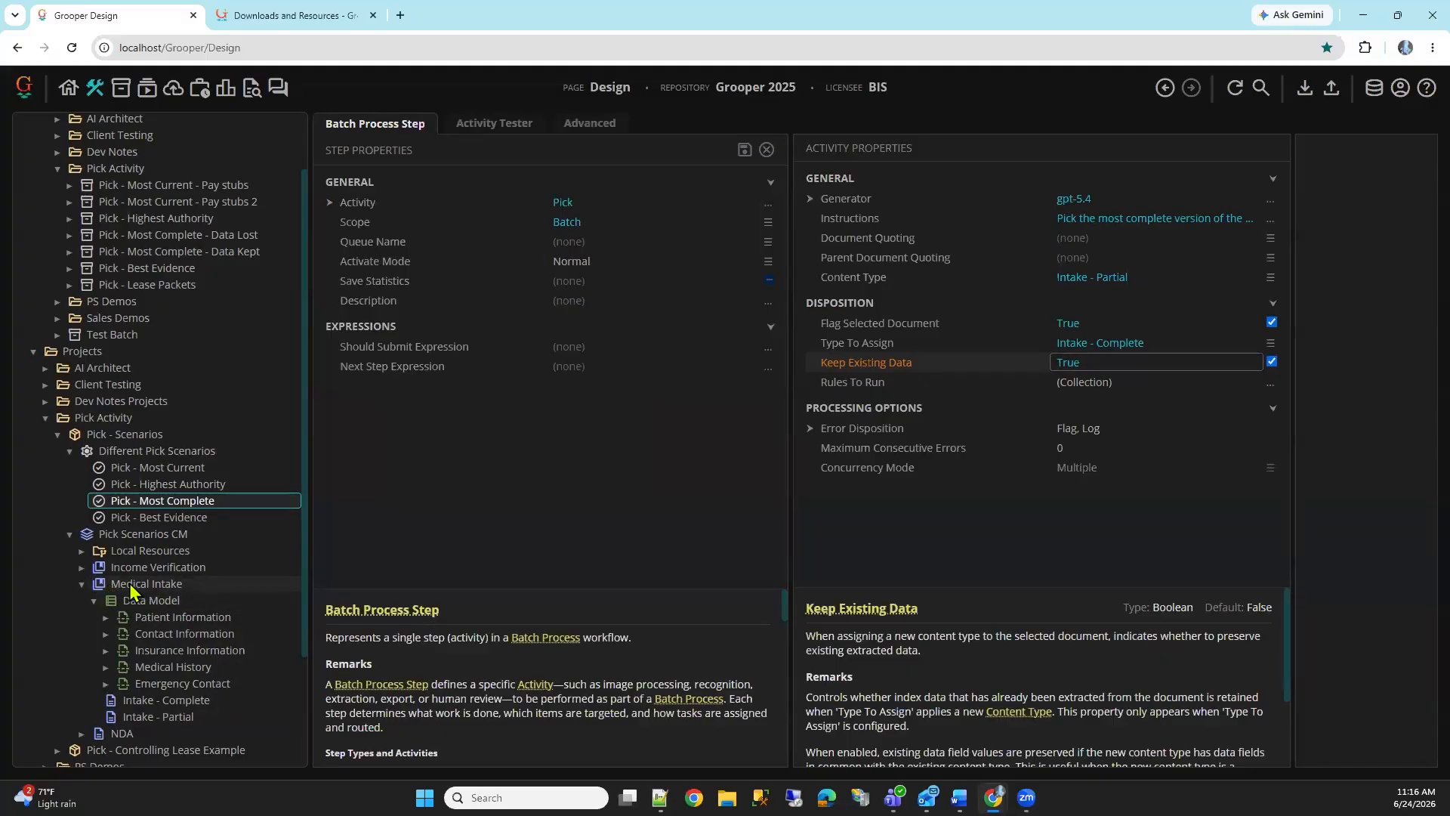
Run the step on the Pick - Most Complete - Data Kept batch and check the flagged form's data fields and flag reason
left_click(472, 124)
double_click(612, 415)
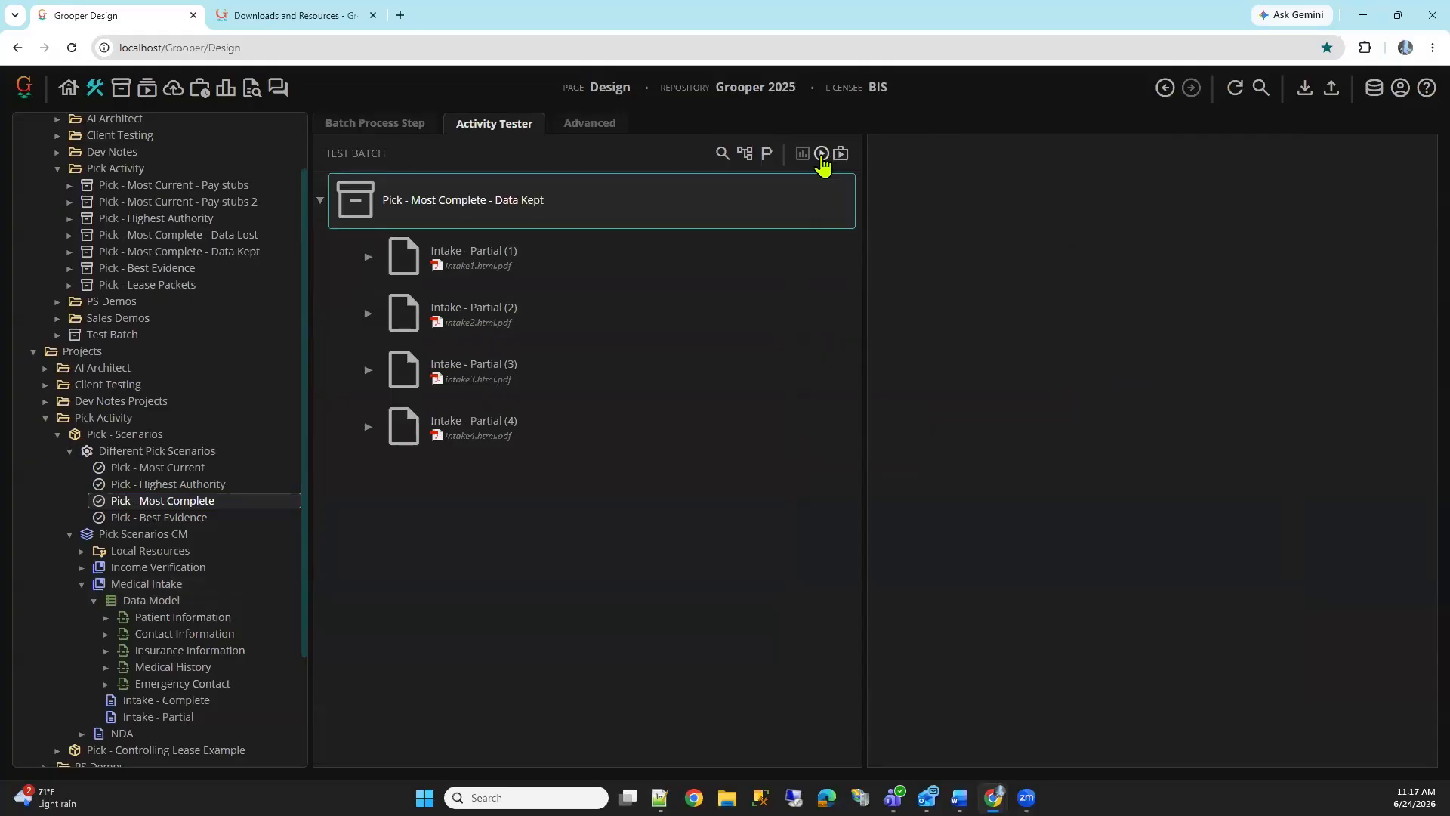
left_click(821, 155)
left_click(147, 600)
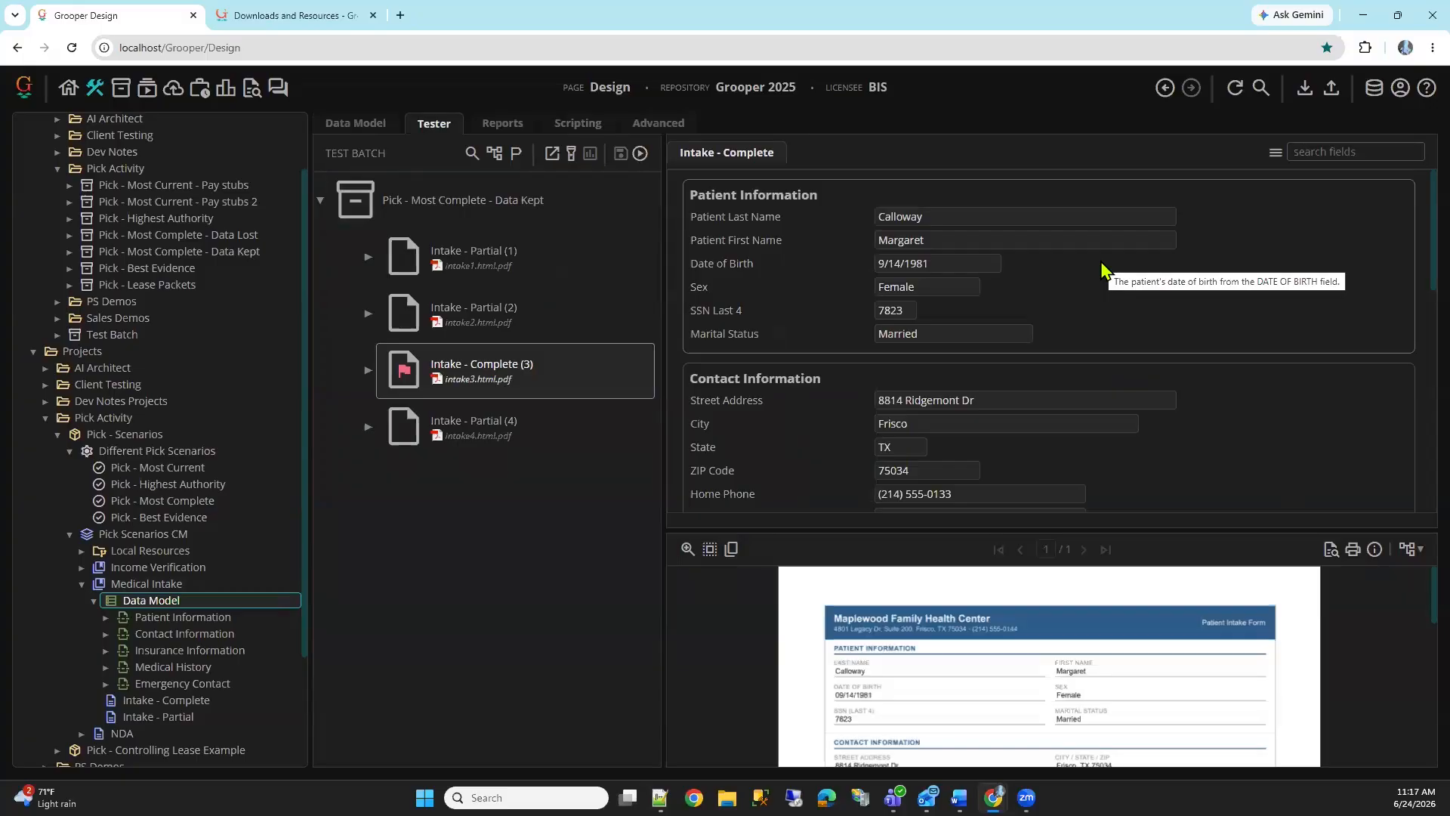
mouse_move(404, 372)
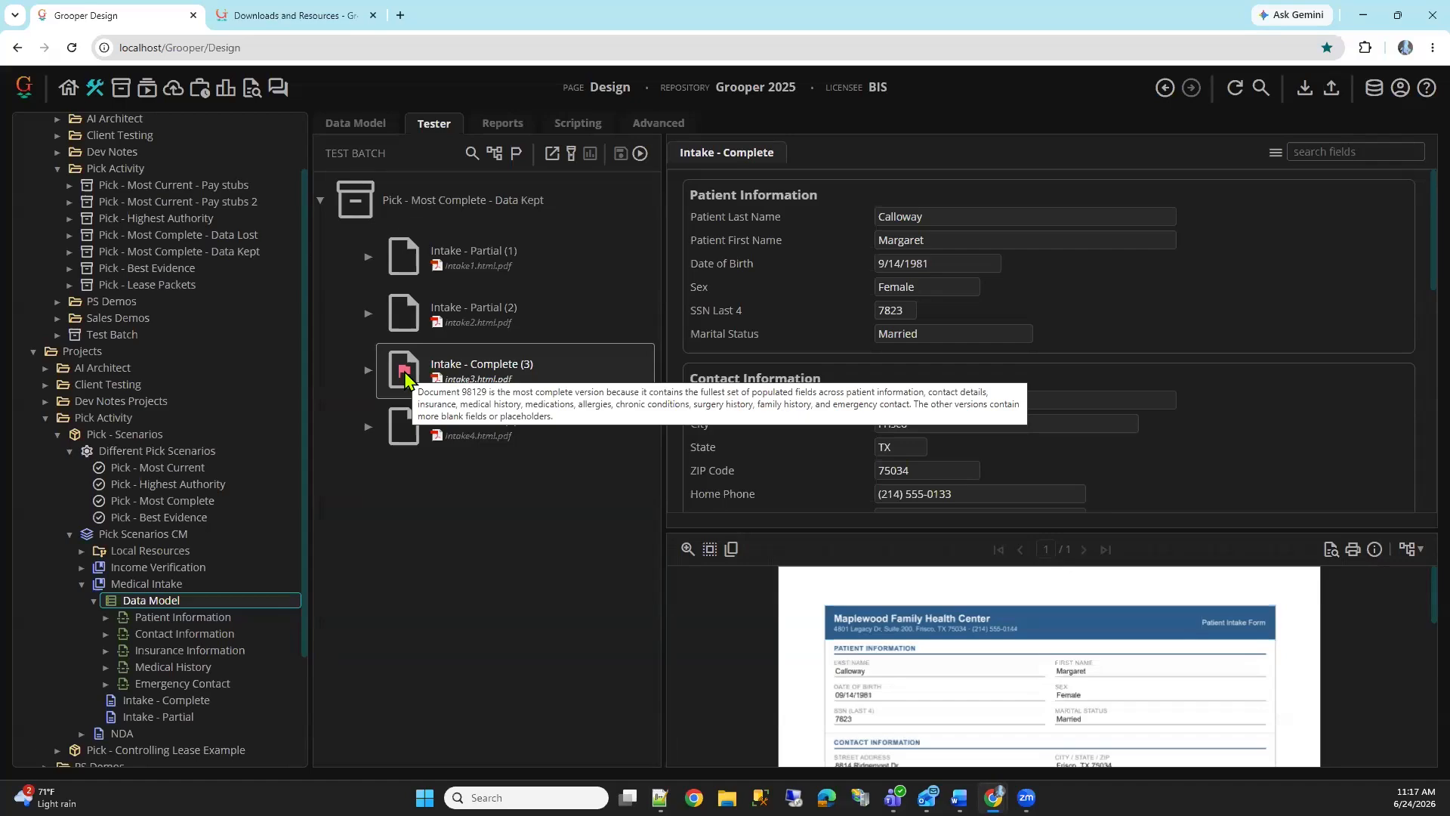
Open the Pick - Best Evidence step, switch the test batch to Pick - Best Evidence and view the W2 (1) document
left_click(250, 500)
left_click(249, 518)
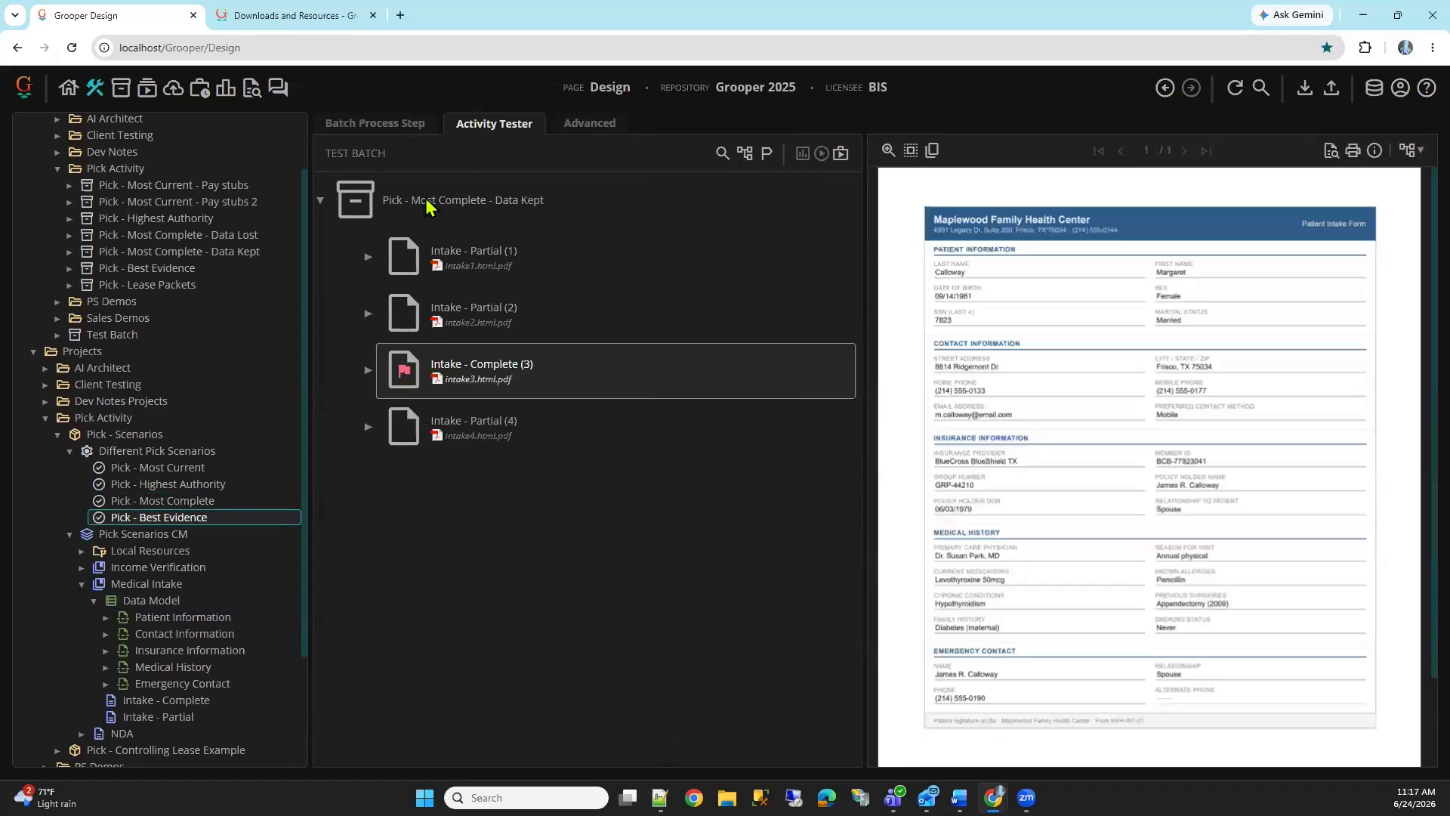
left_click(746, 154)
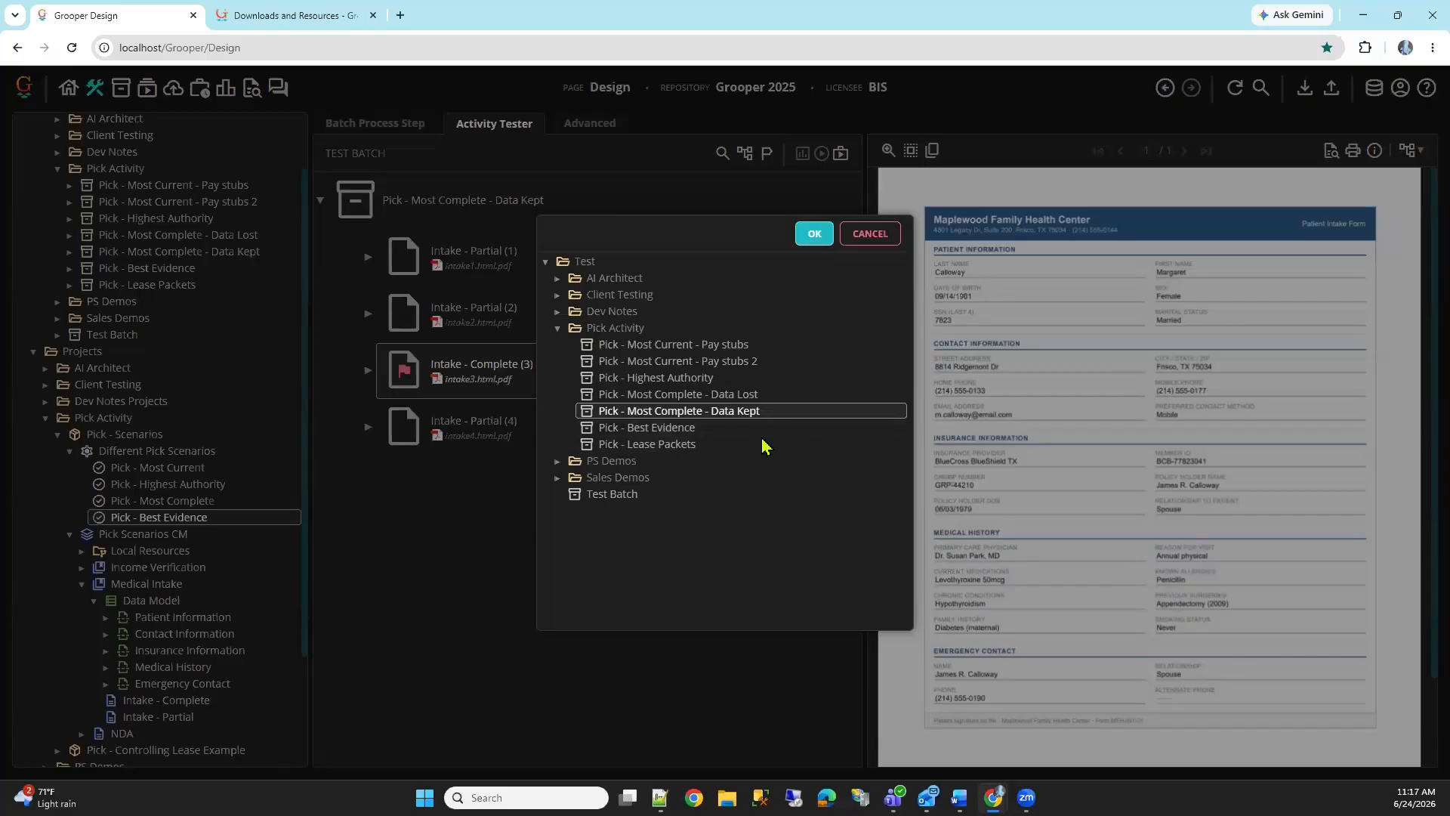
left_click(747, 430)
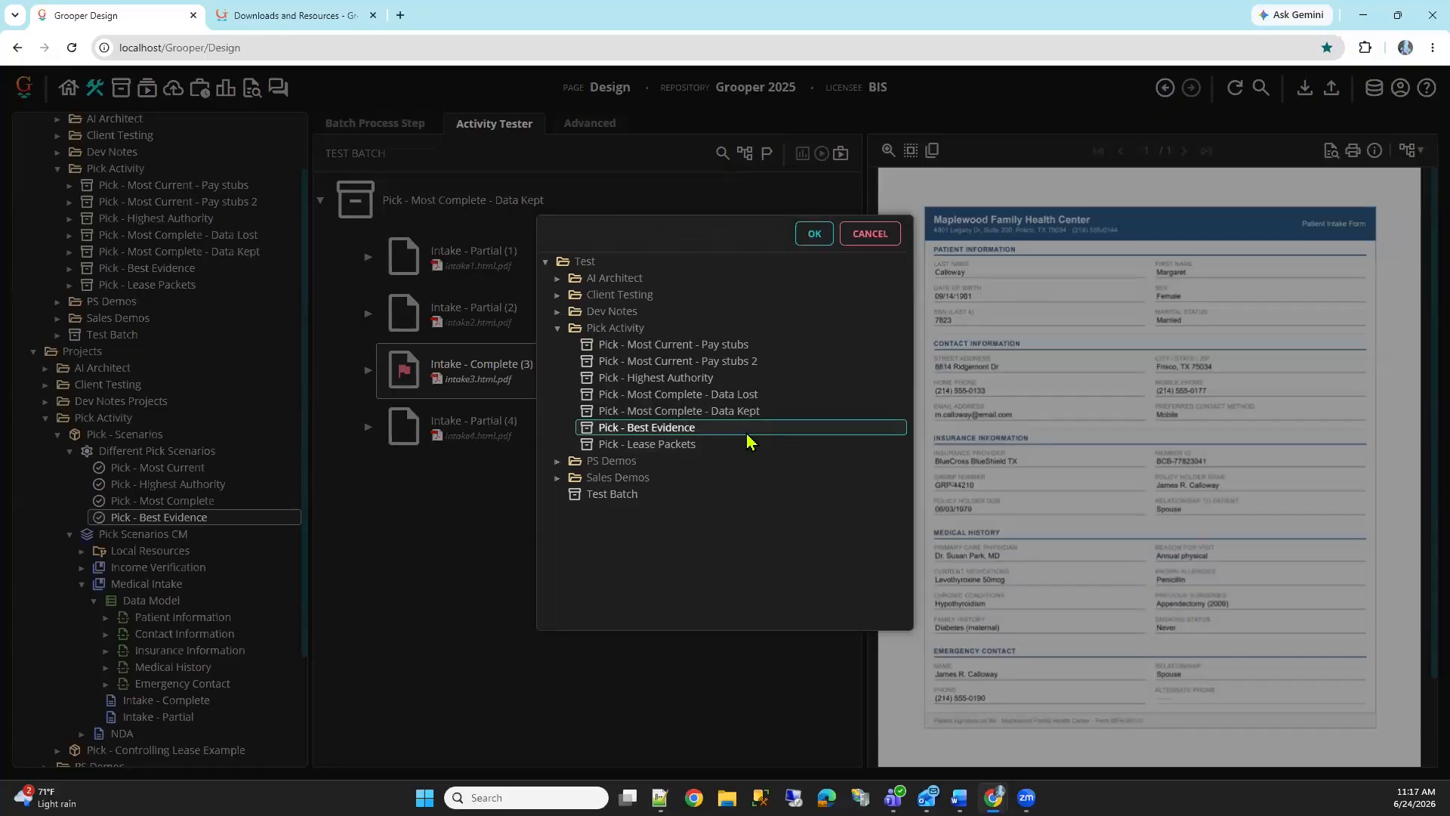
left_click(814, 234)
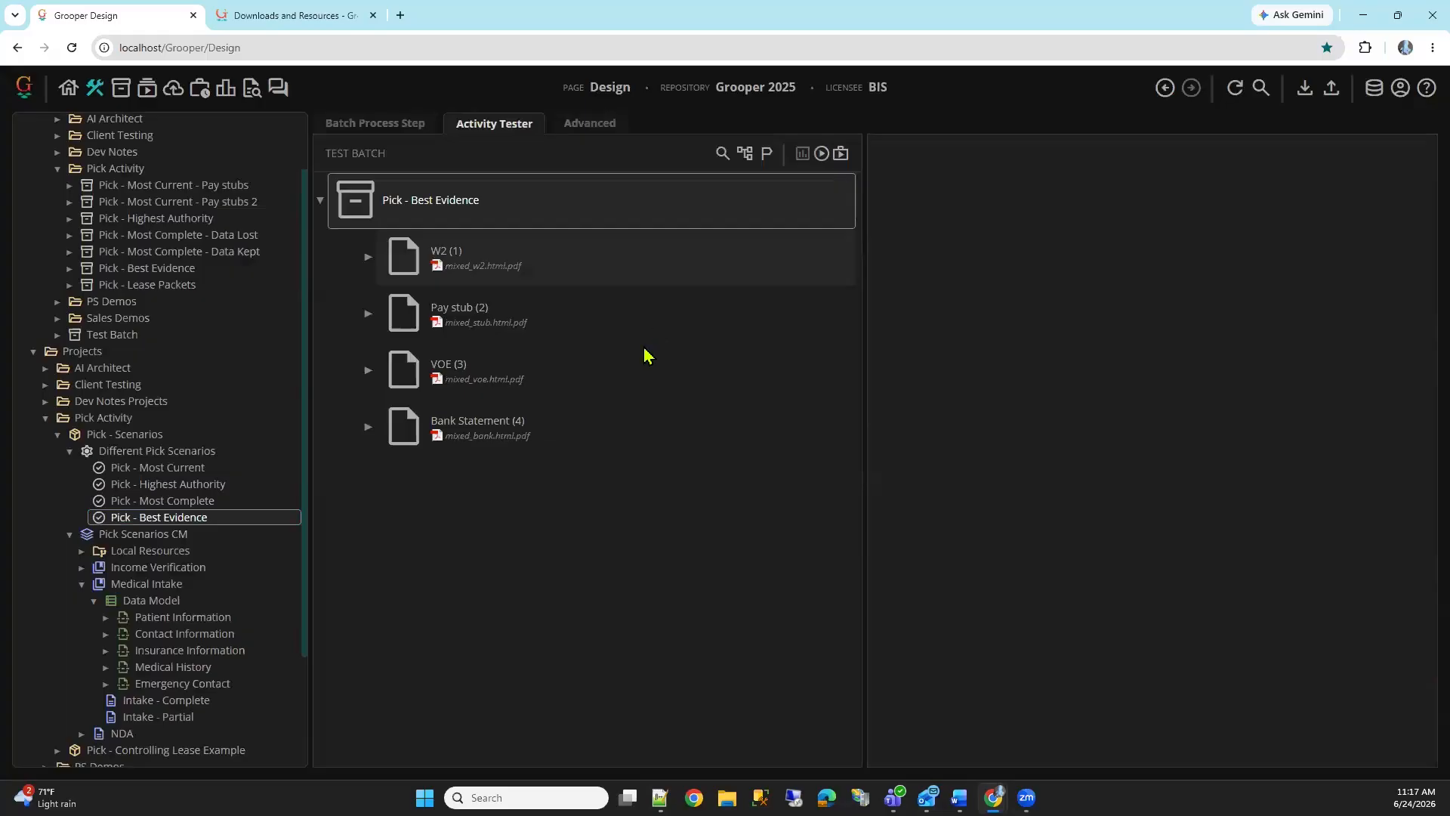
left_click(657, 266)
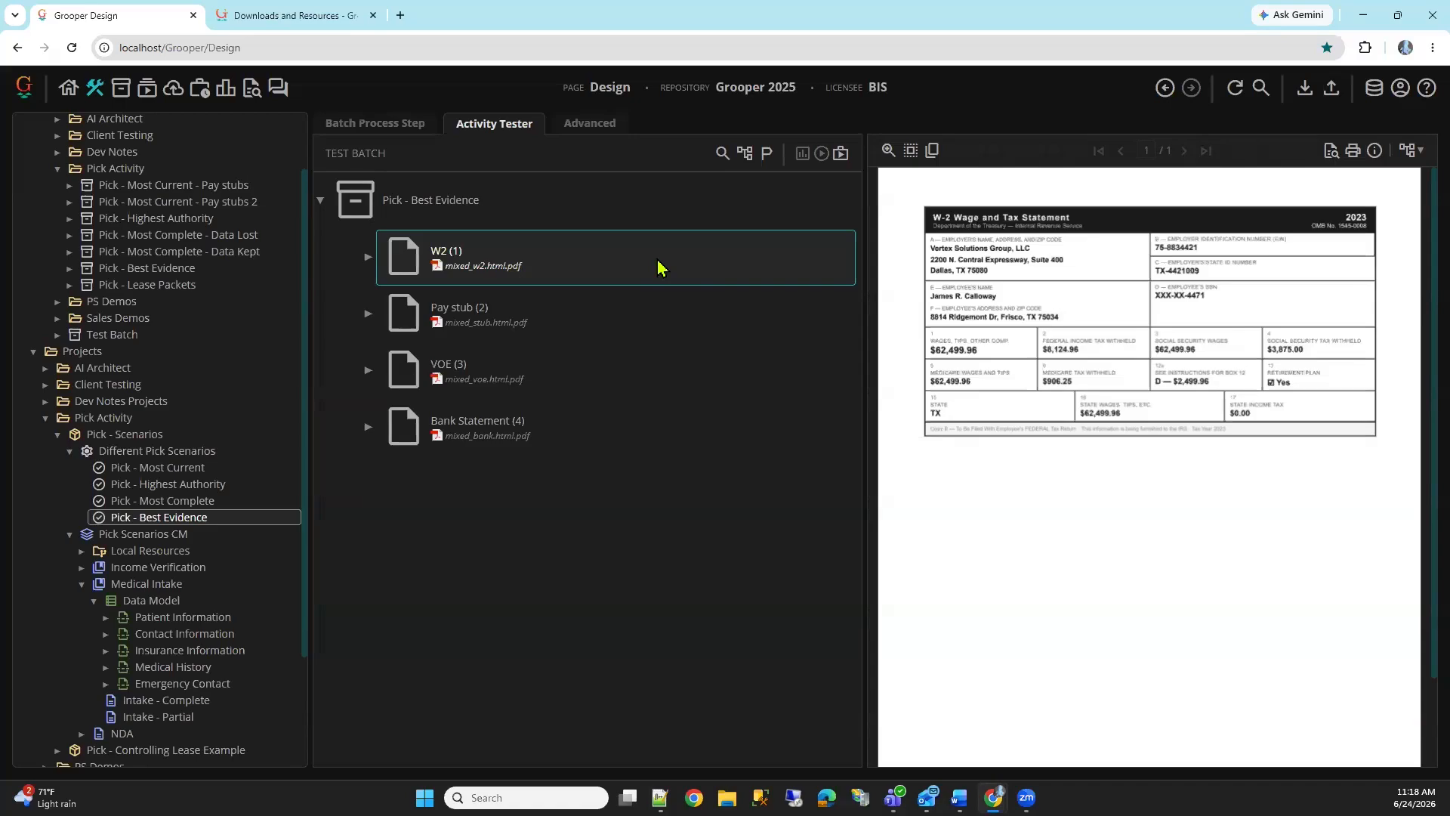
View the Pay stub (2), VOE (3) and Bank Statement (4) documents in the Pick - Best Evidence batch
key("Down")
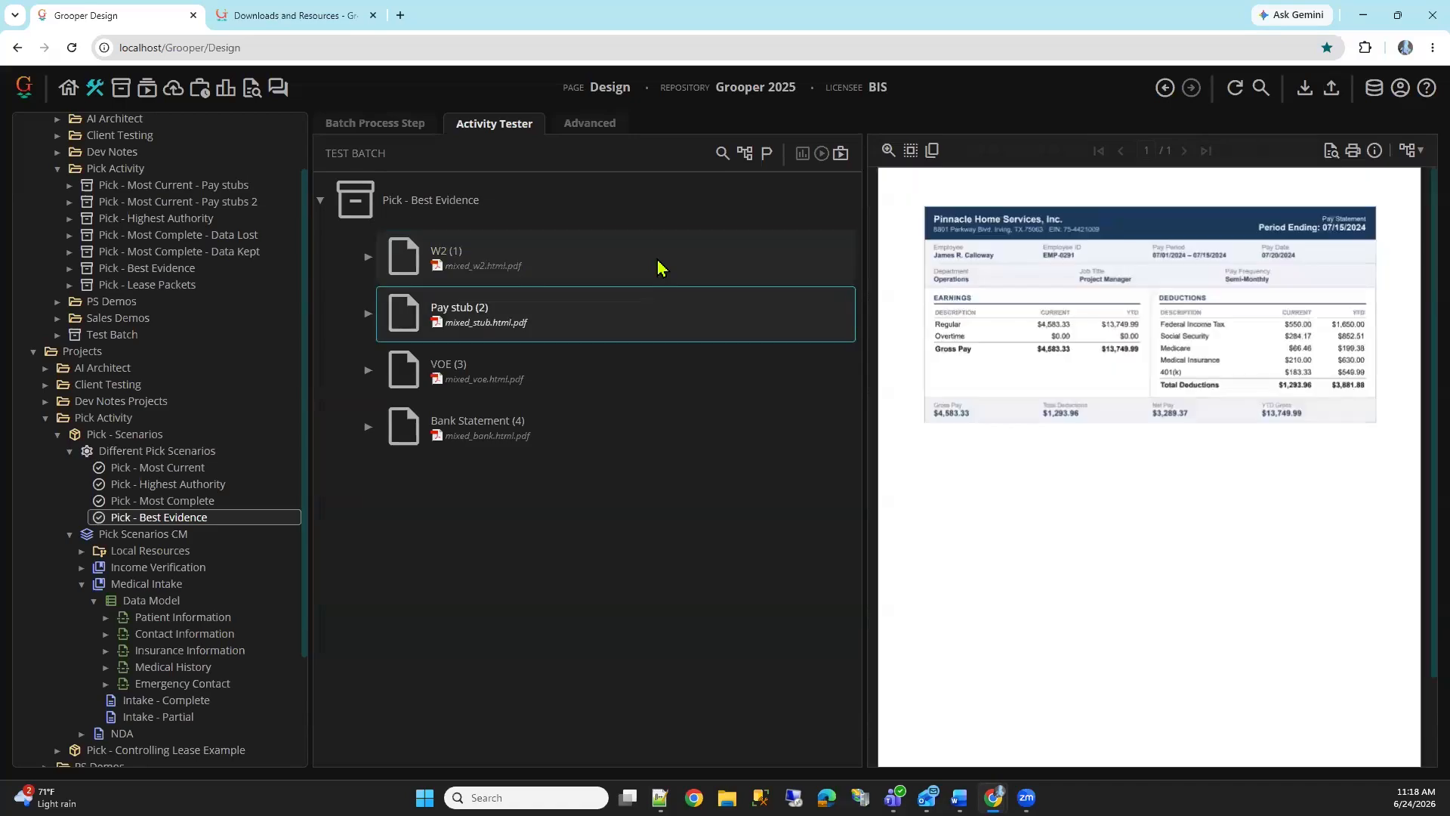
key("Down")
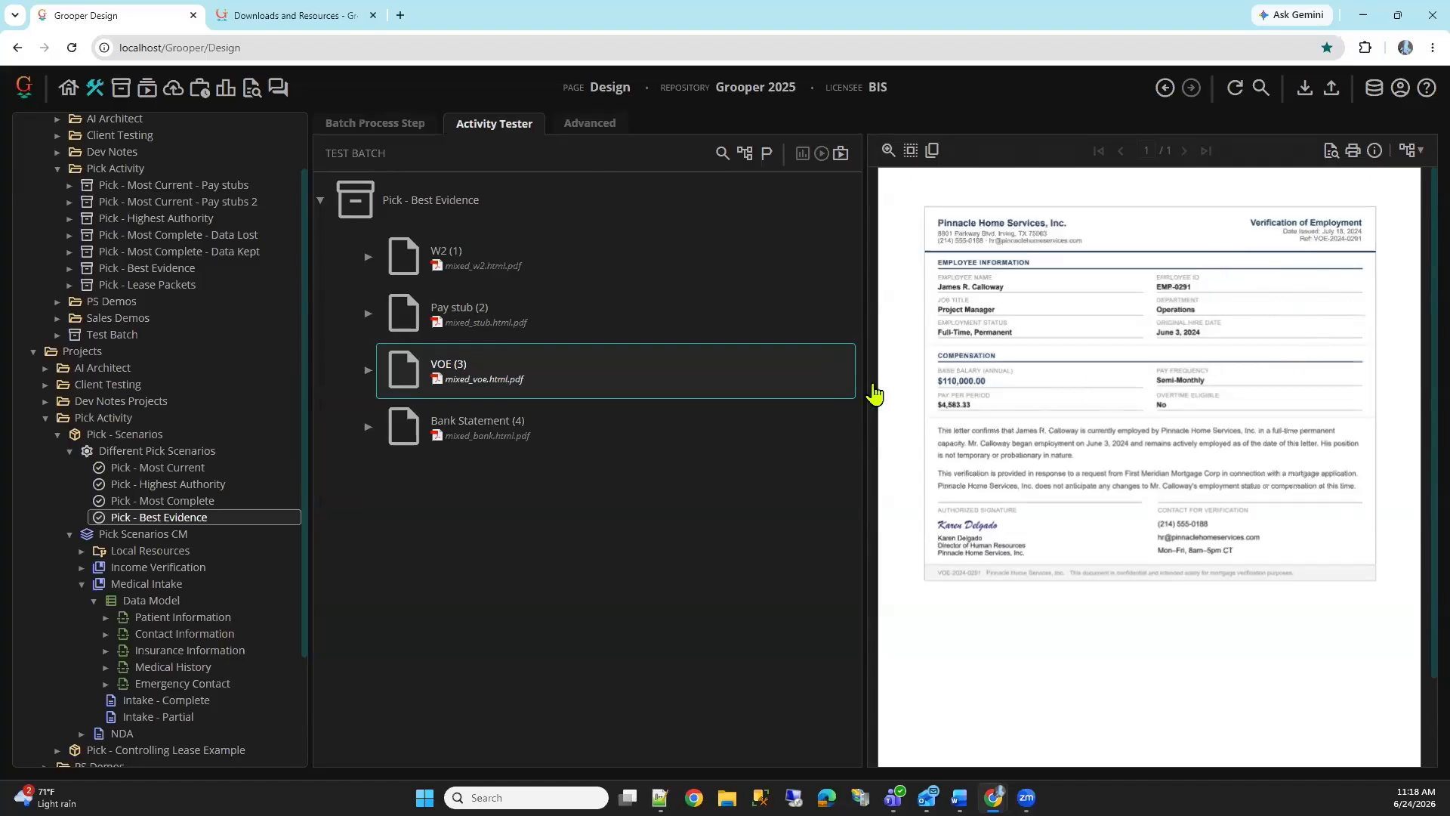
left_click(583, 453)
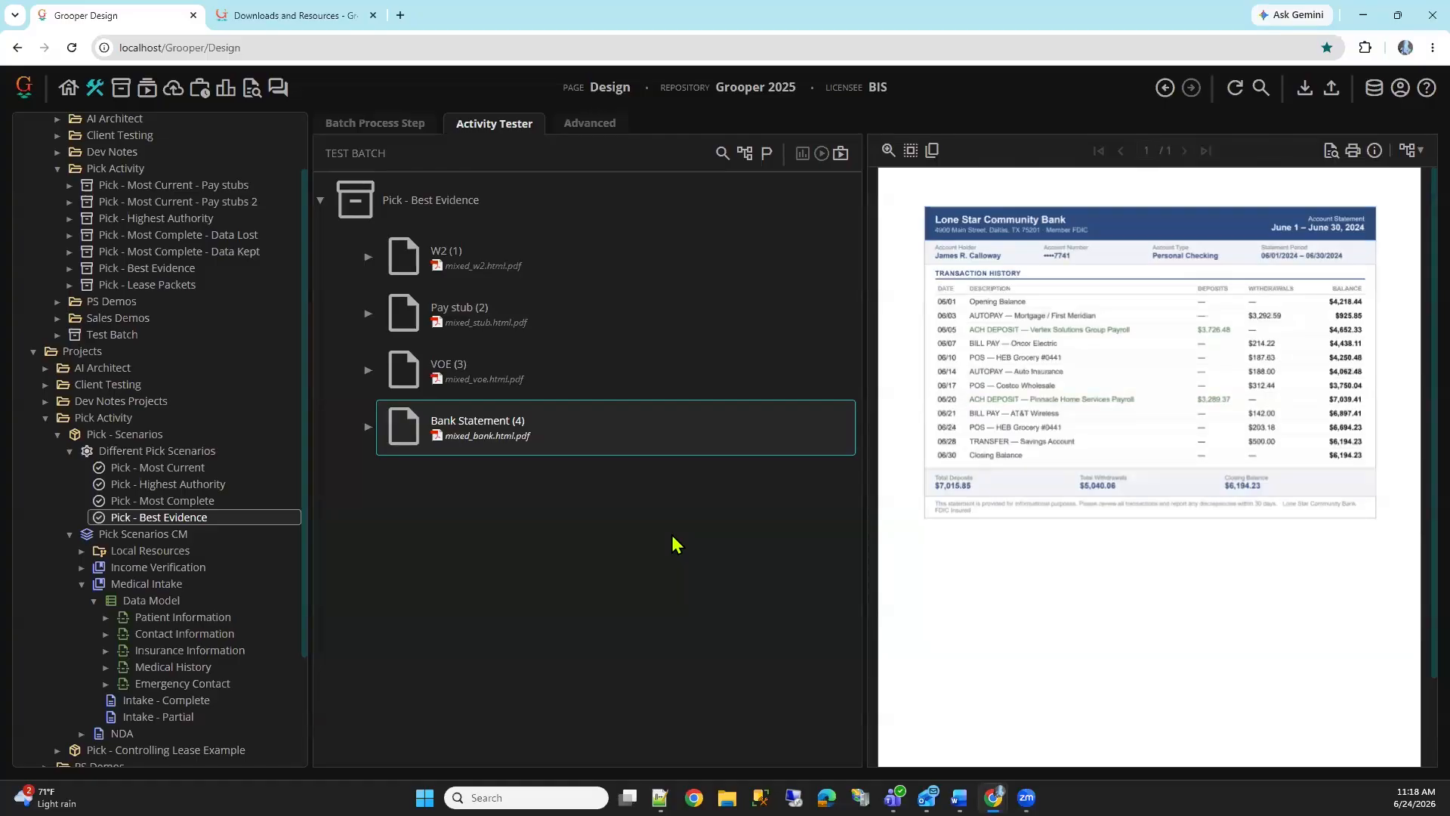
Review the Best Evidence step's Instructions text and the document types under its Income Verification content type
left_click(375, 123)
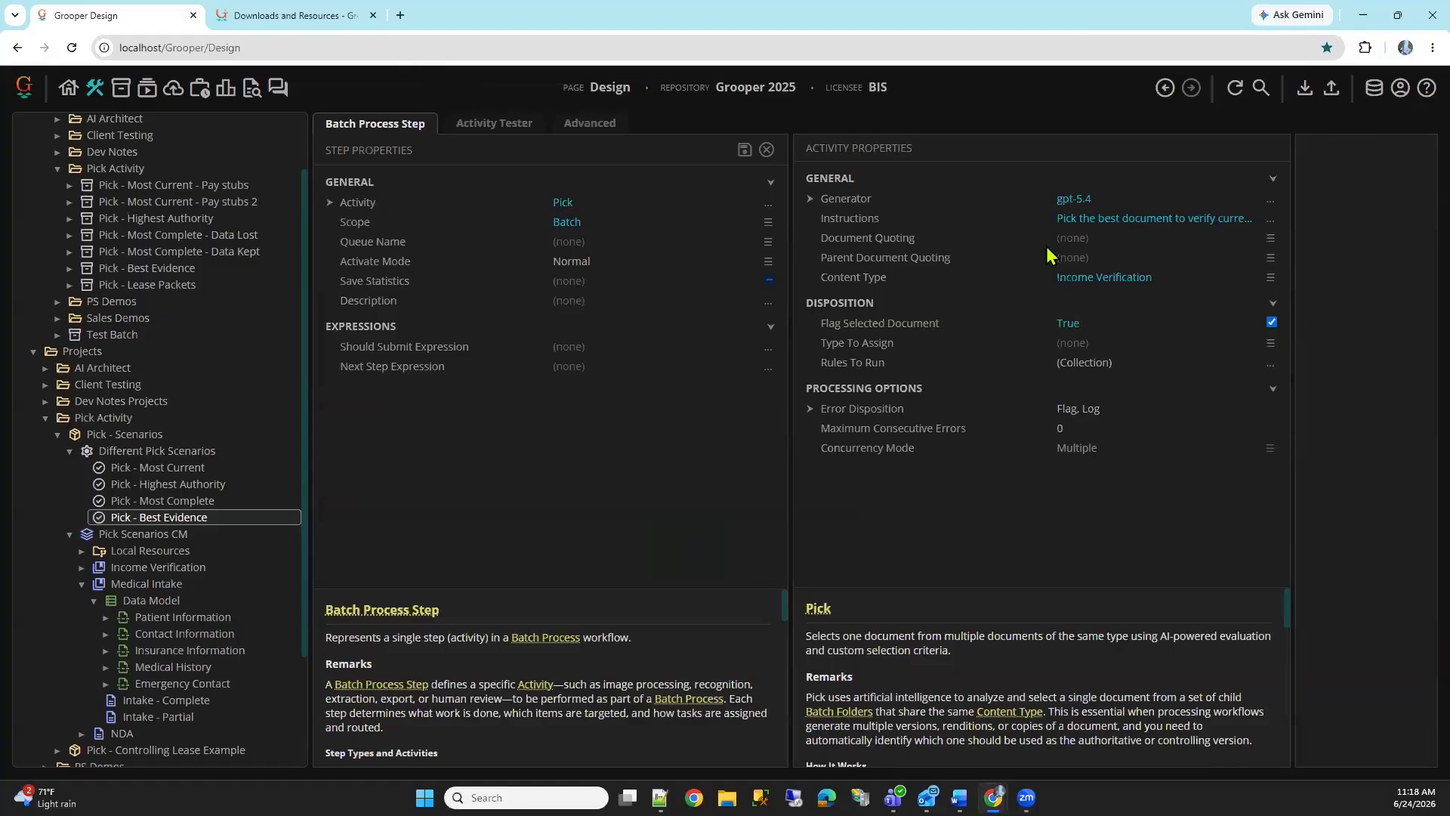
left_click(1081, 217)
left_click(1270, 221)
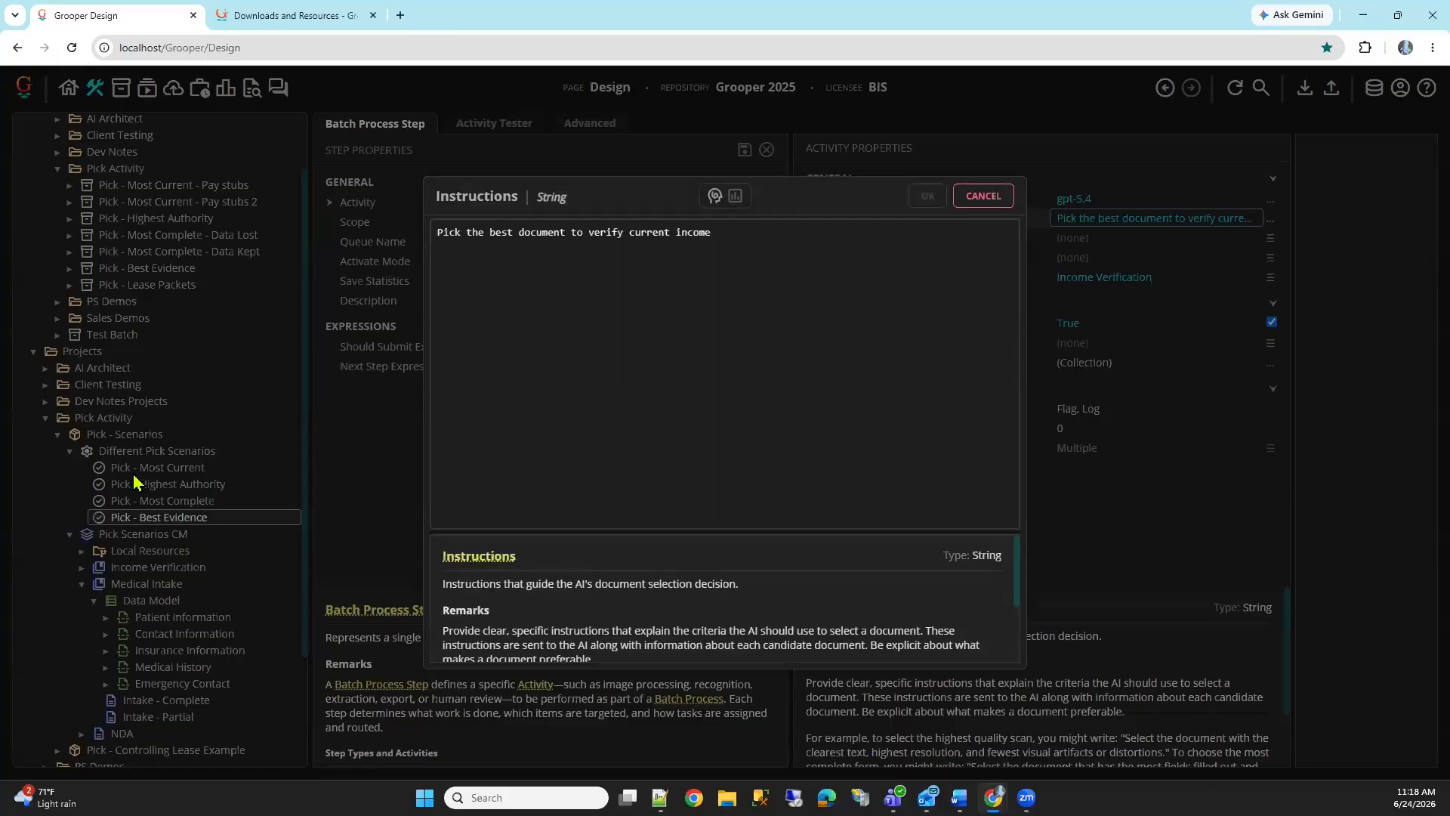
left_click(773, 340)
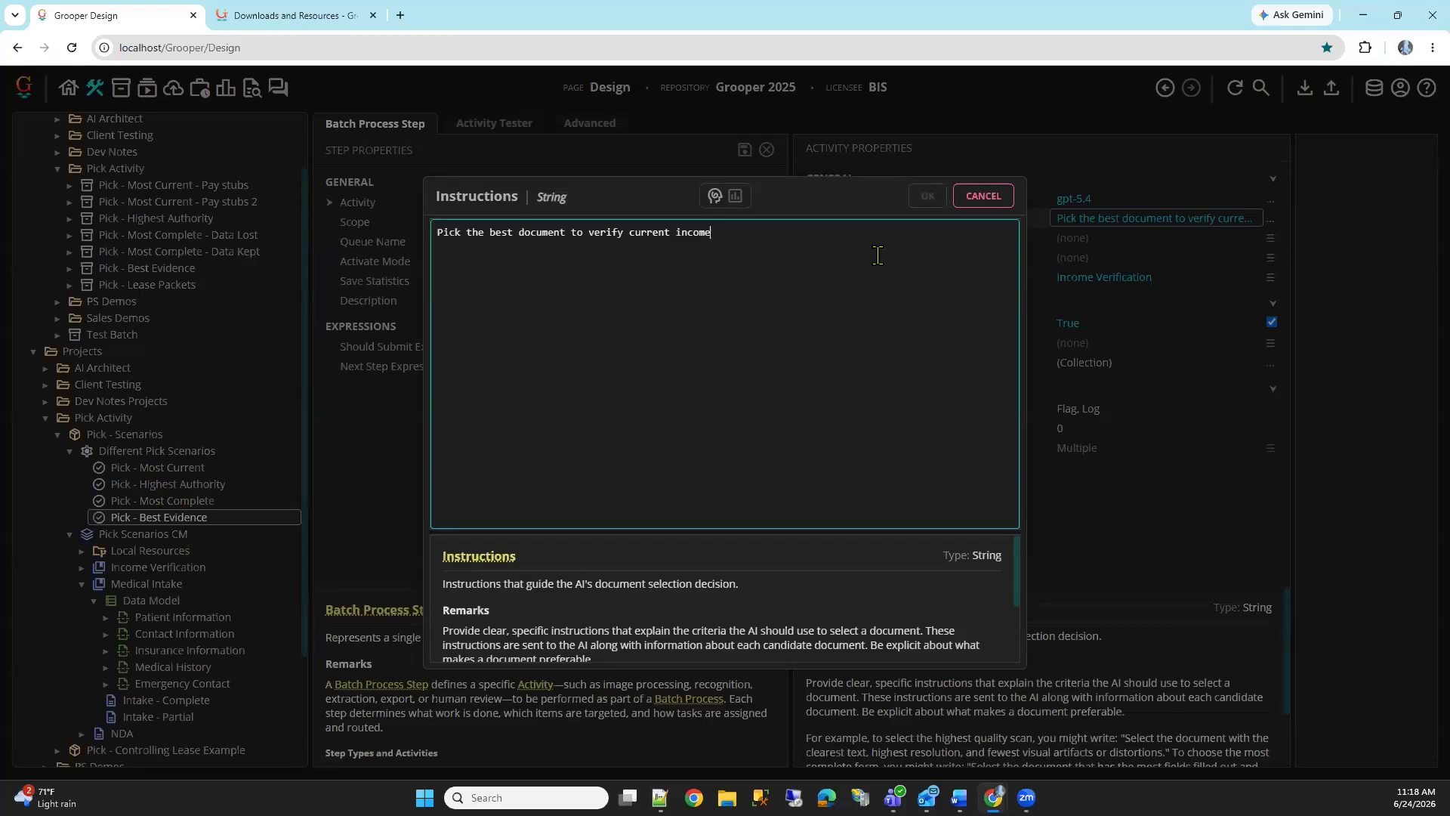
left_click(983, 198)
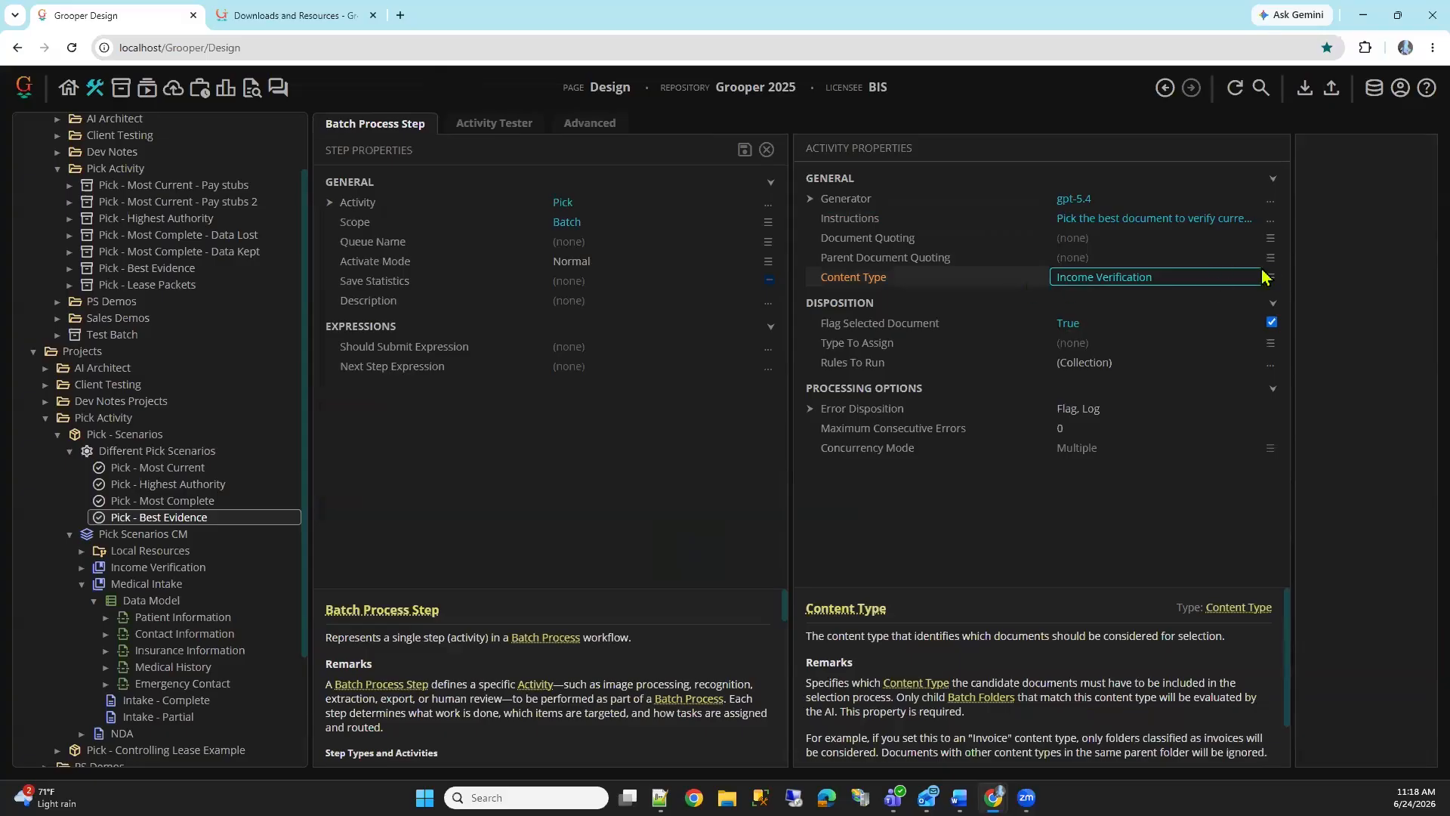
left_click(1270, 277)
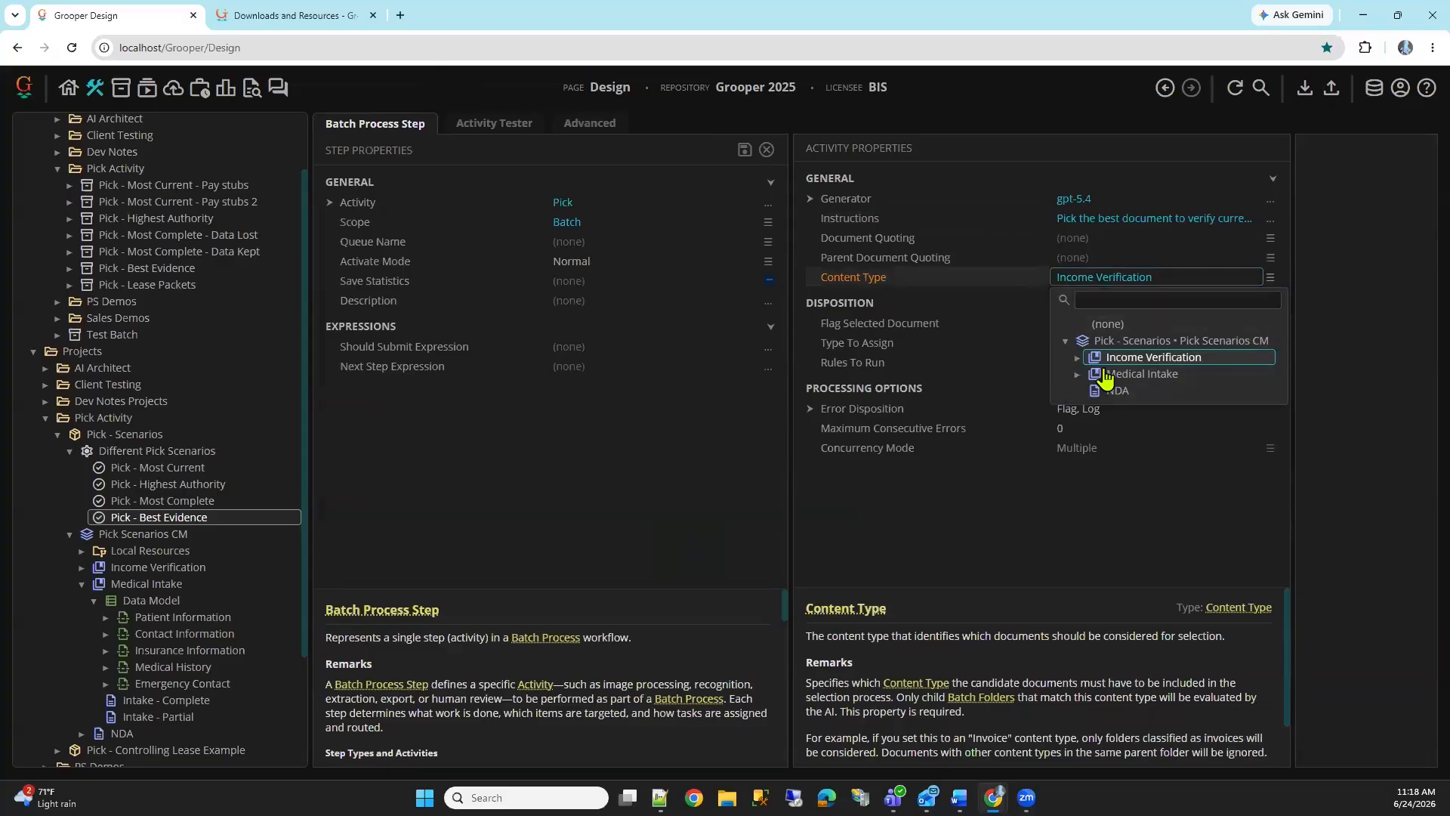
left_click(1076, 357)
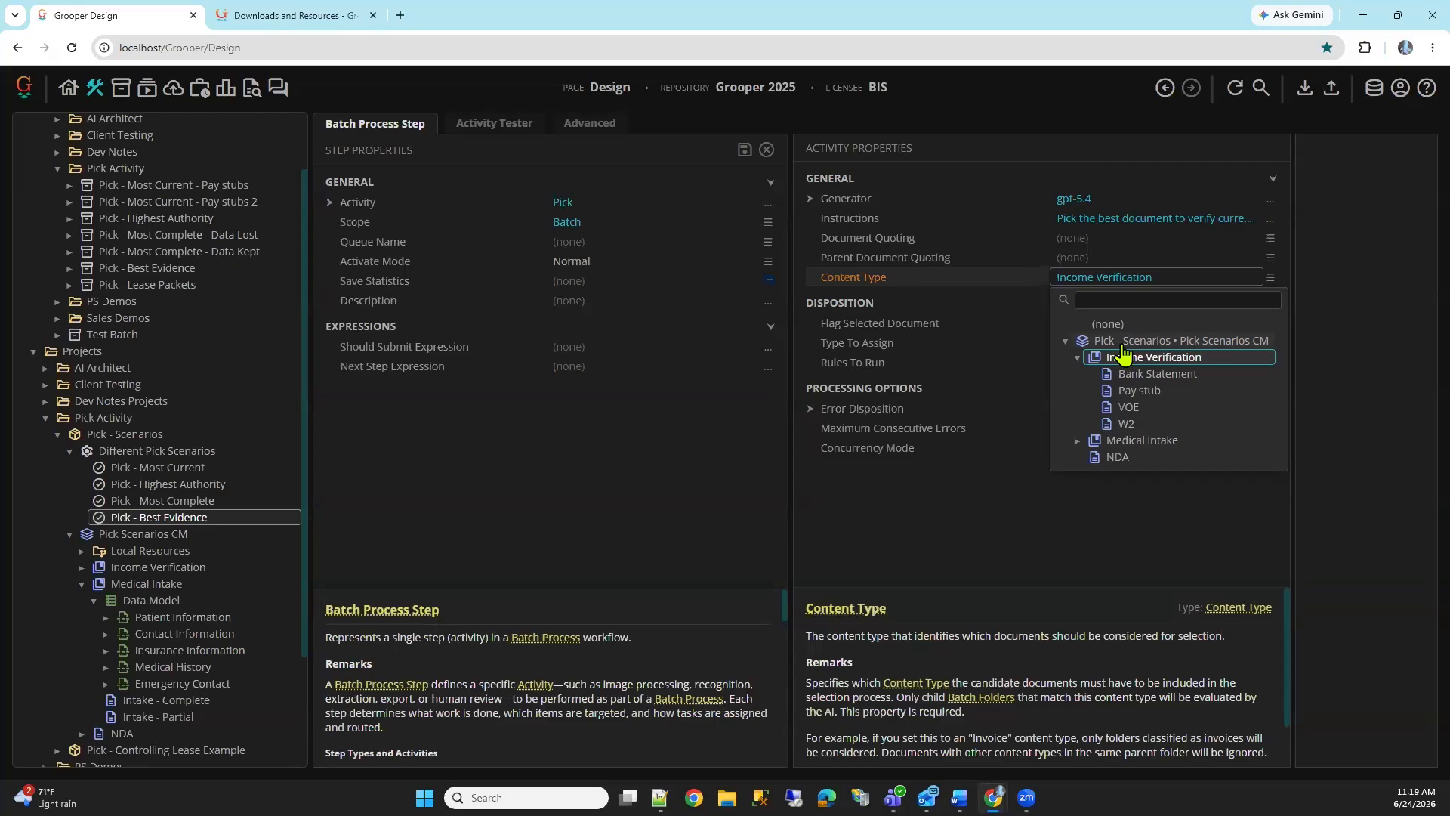
left_click(1123, 353)
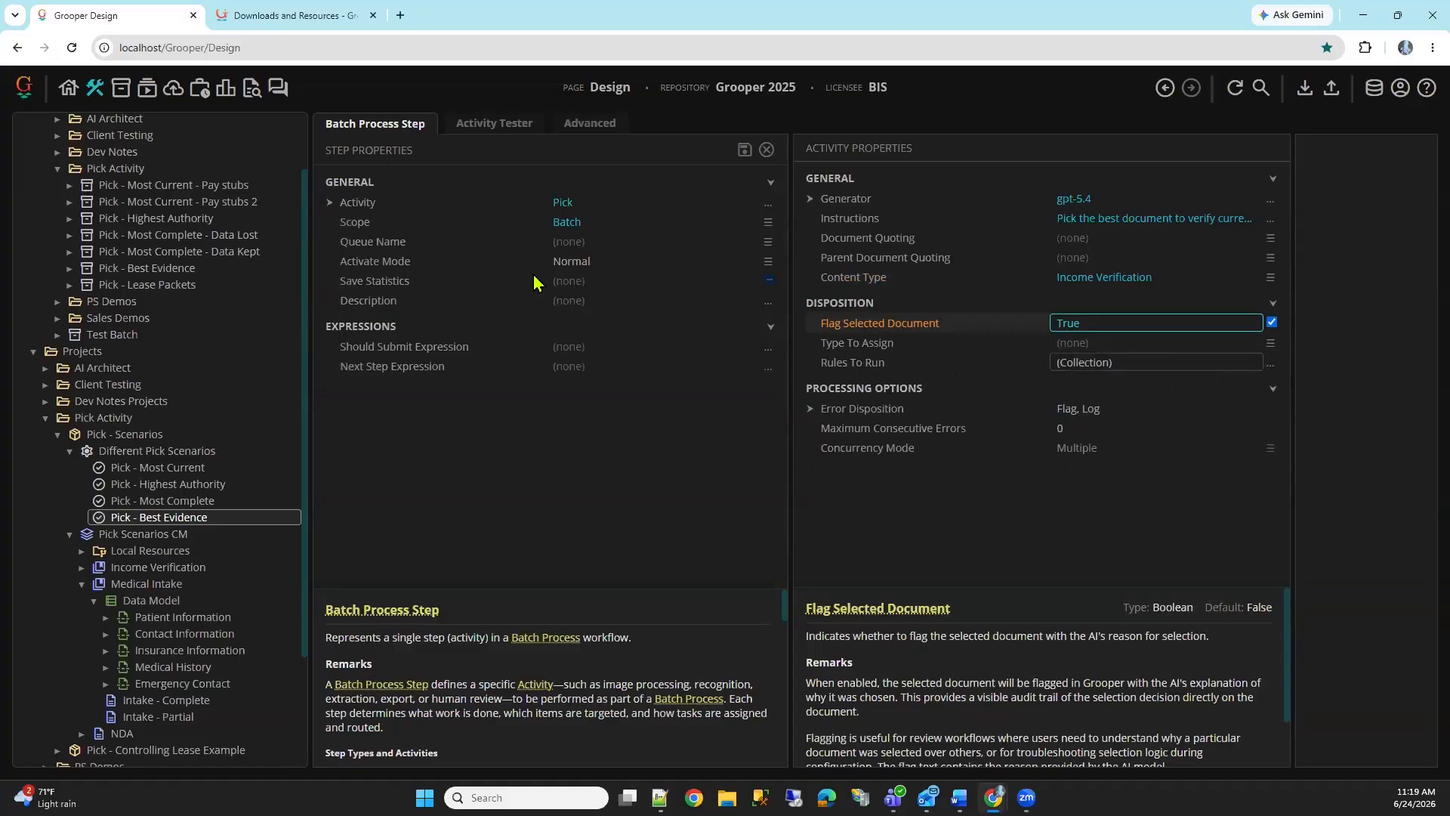
Run the Best Evidence step on the Pick - Best Evidence batch and read the flag reason on the selected document
left_click(495, 125)
left_click(822, 155)
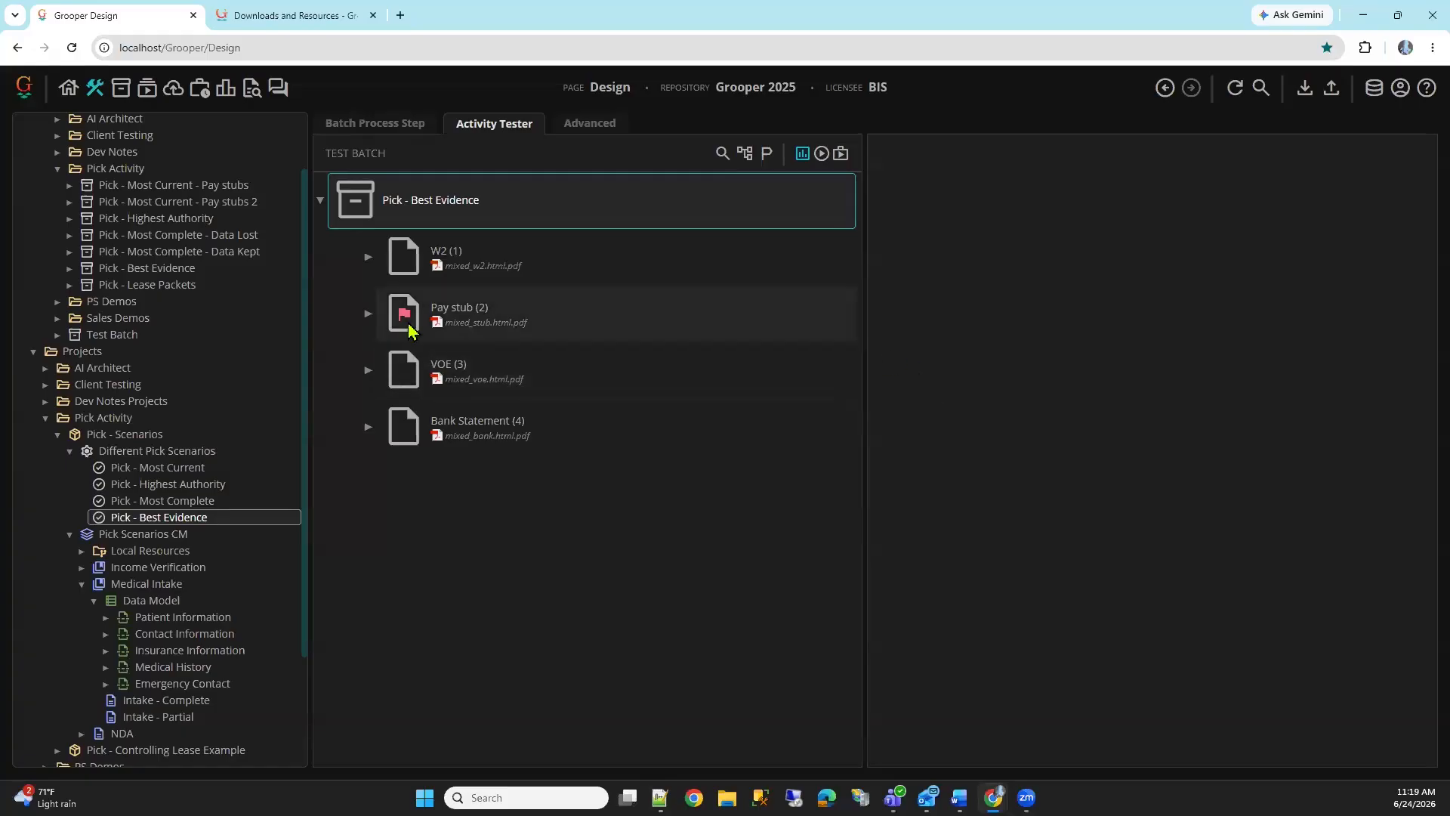
mouse_move(408, 330)
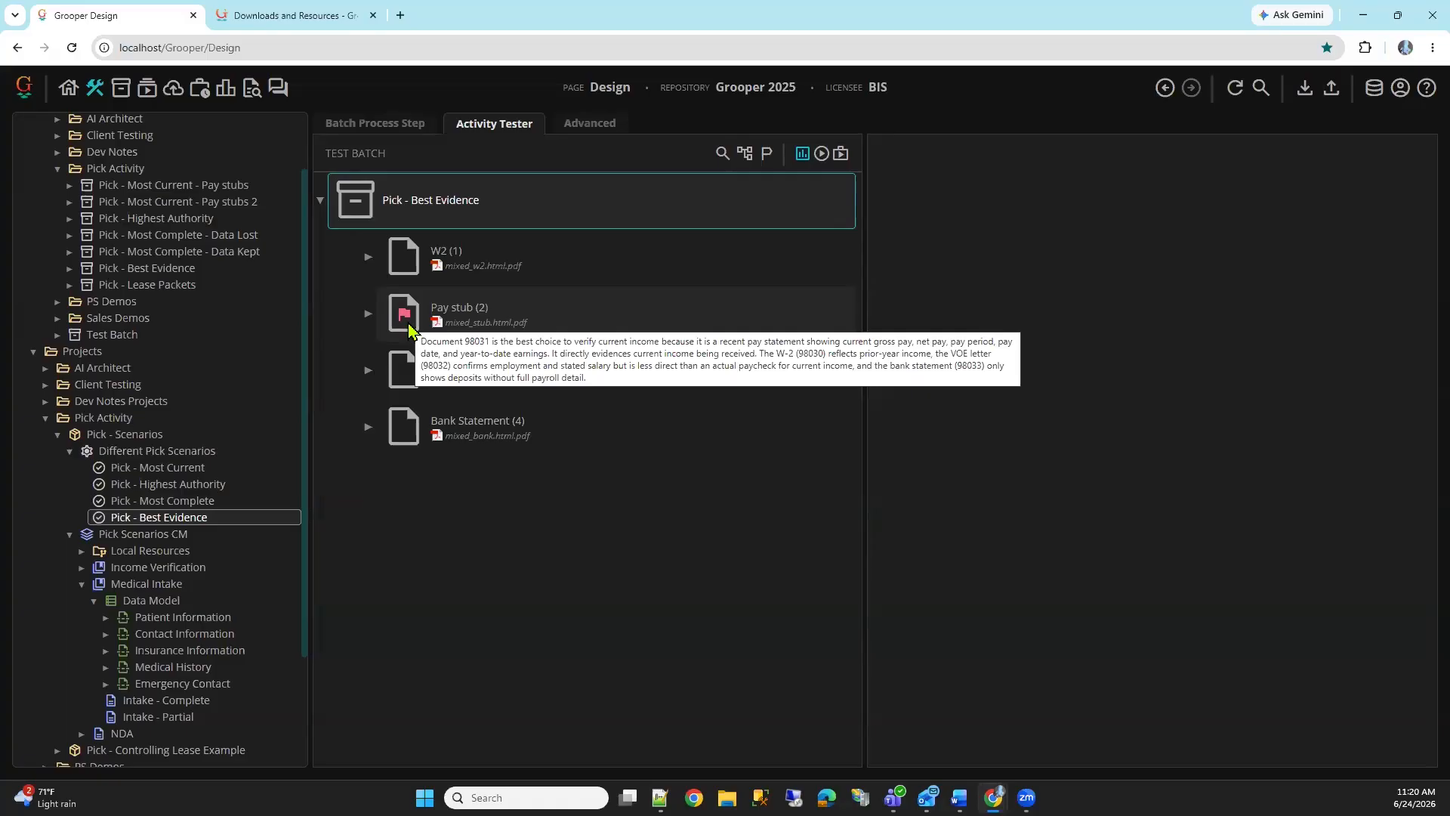
Collapse the Medical Intake category and review the properties of the Most Current, Highest Authority, Most Complete and Best Evidence steps in turn
left_click(156, 451)
double_click(128, 581)
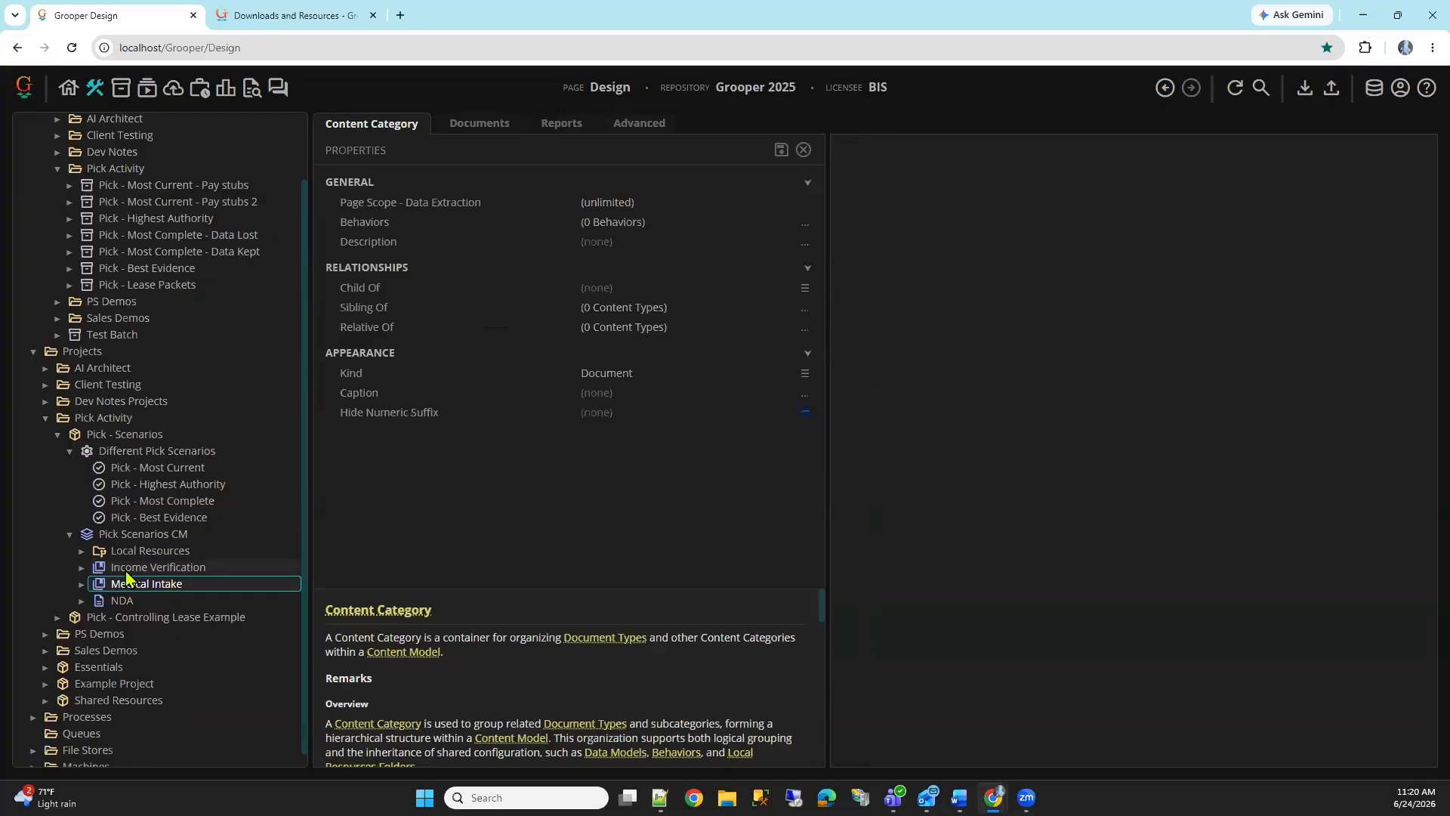
left_click(181, 469)
left_click(367, 121)
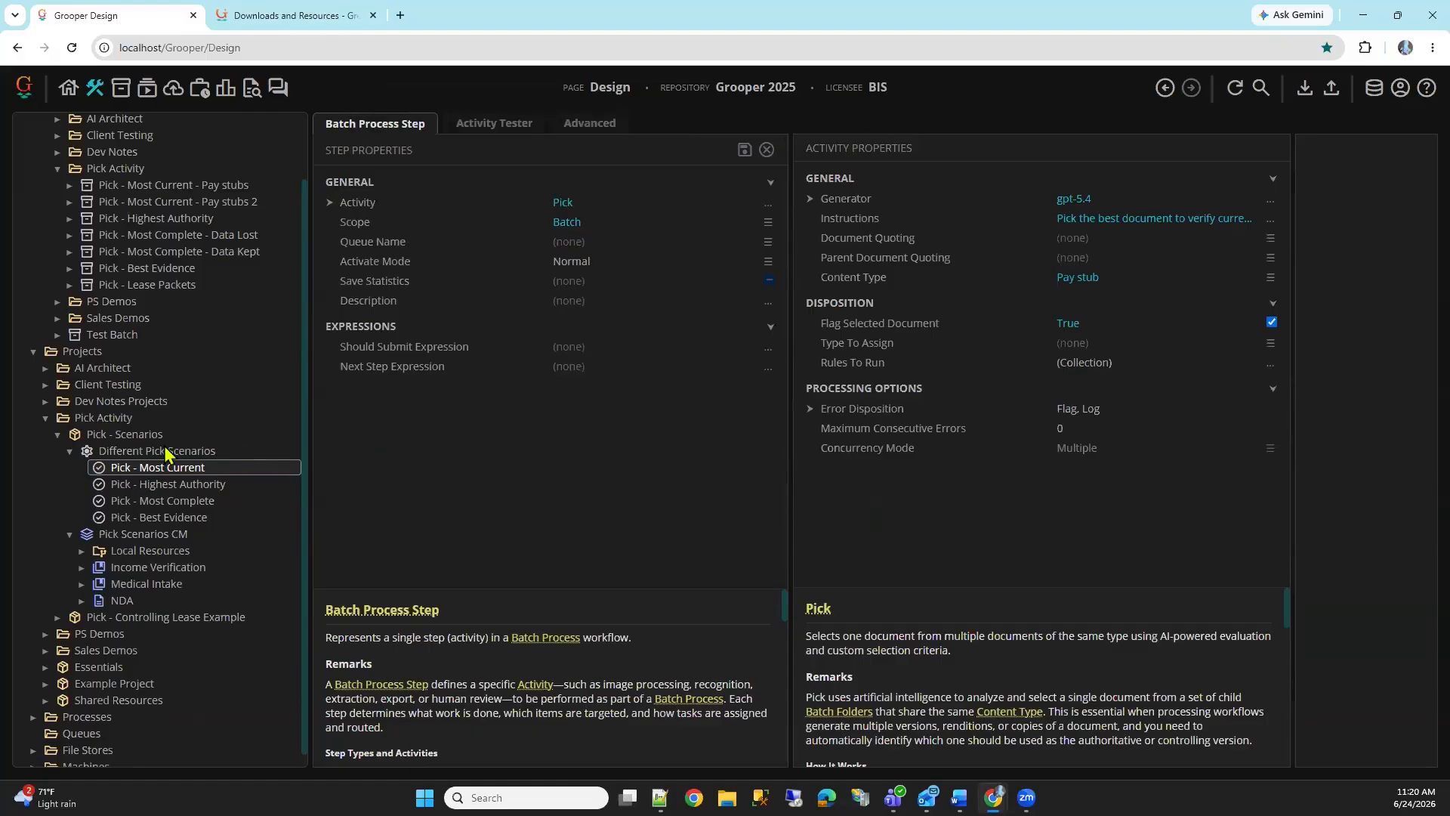
left_click(181, 485)
left_click(195, 502)
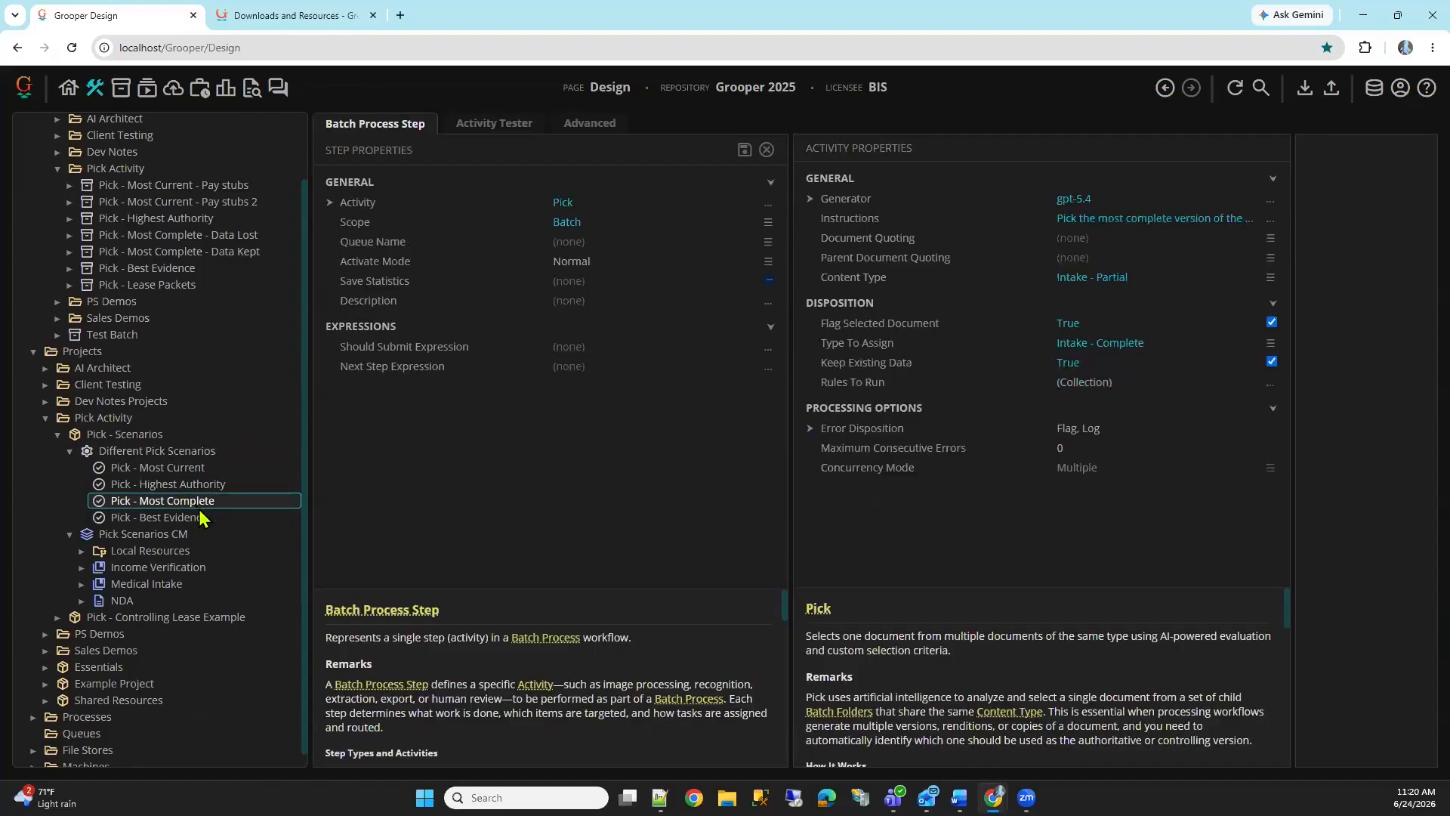
left_click(205, 524)
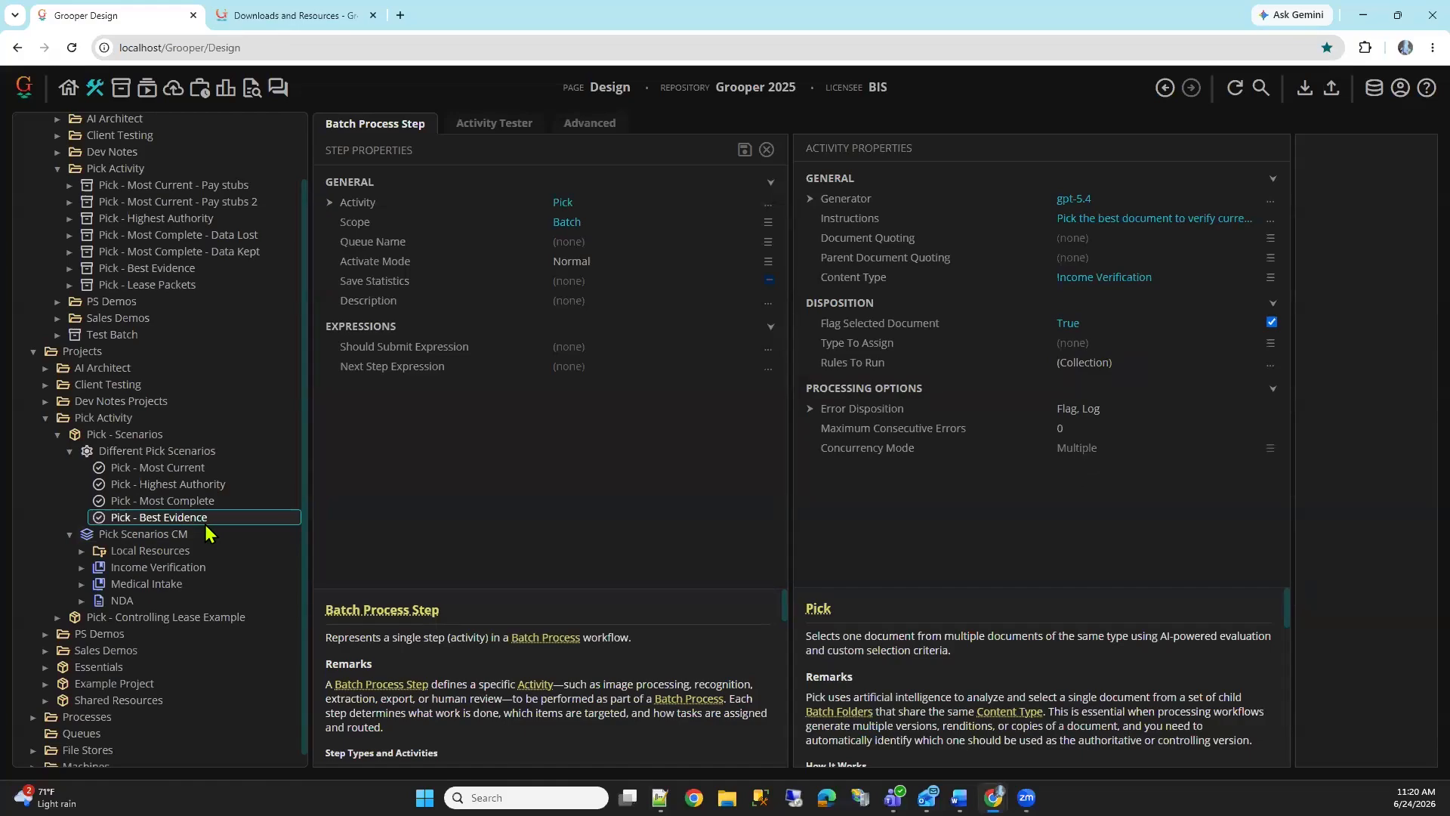
Read the help for the Flag Selected Document, Type To Assign and Rules To Run properties of the Best Evidence step
left_click(945, 322)
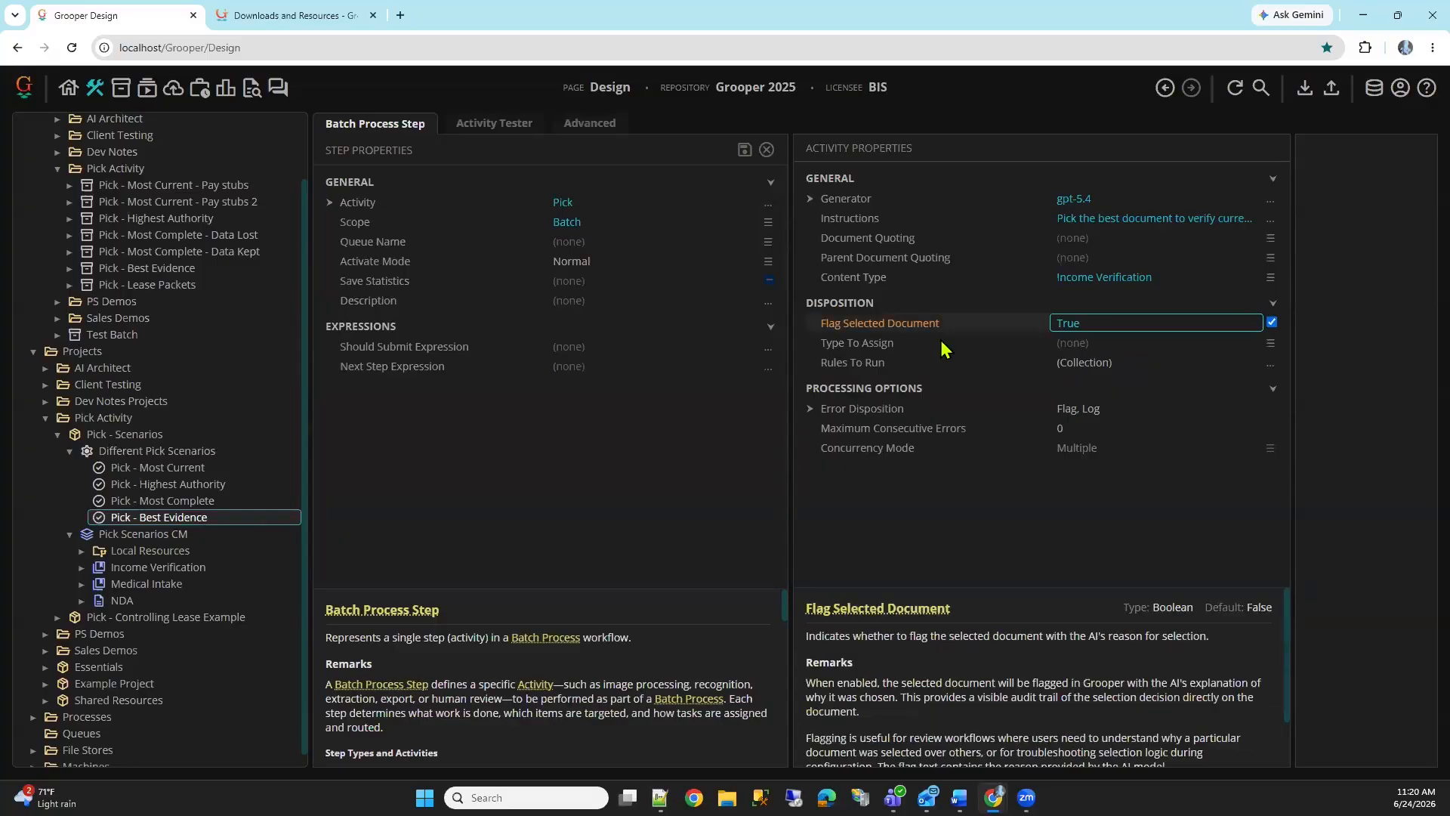
left_click(940, 342)
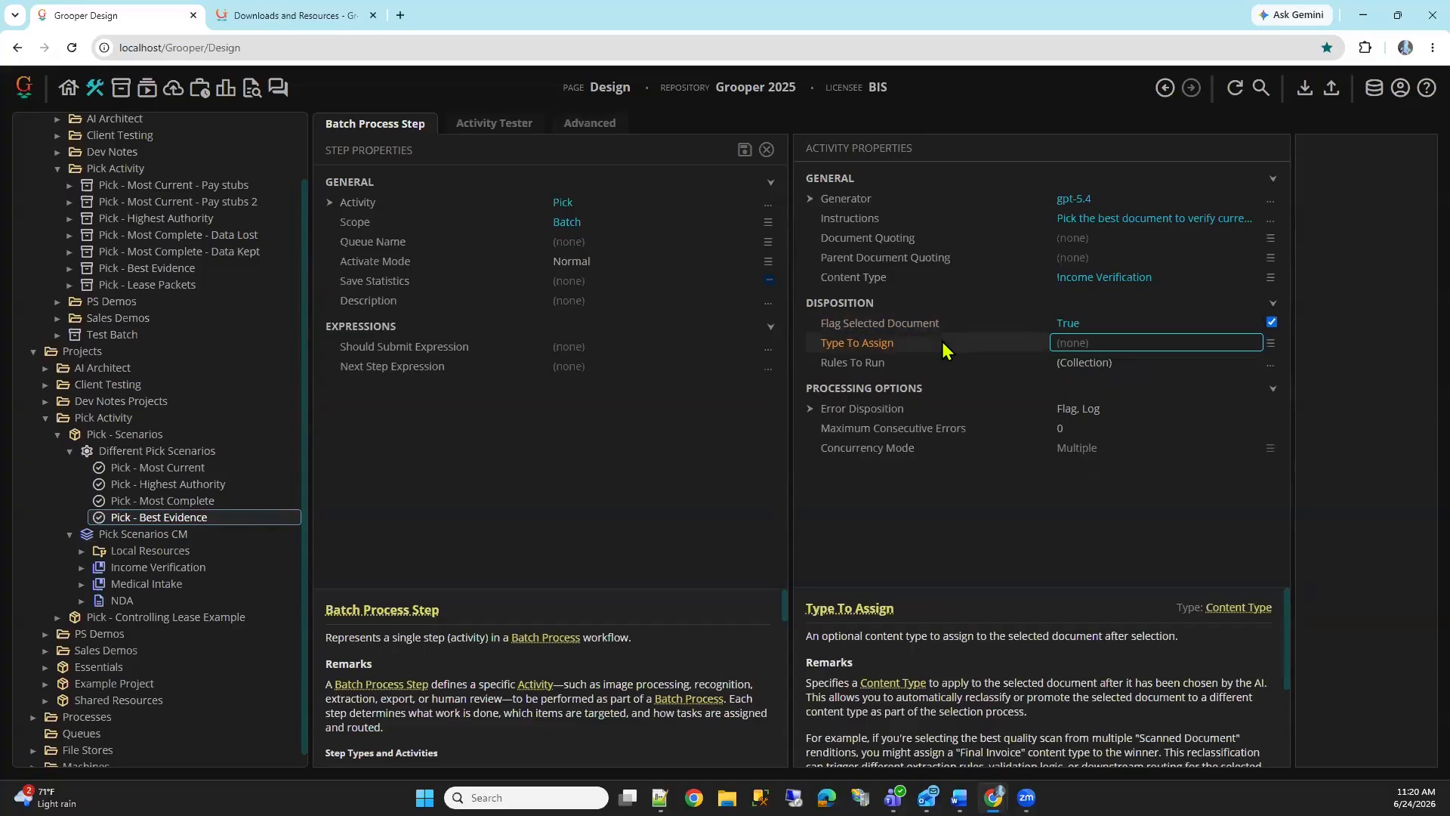
left_click(962, 364)
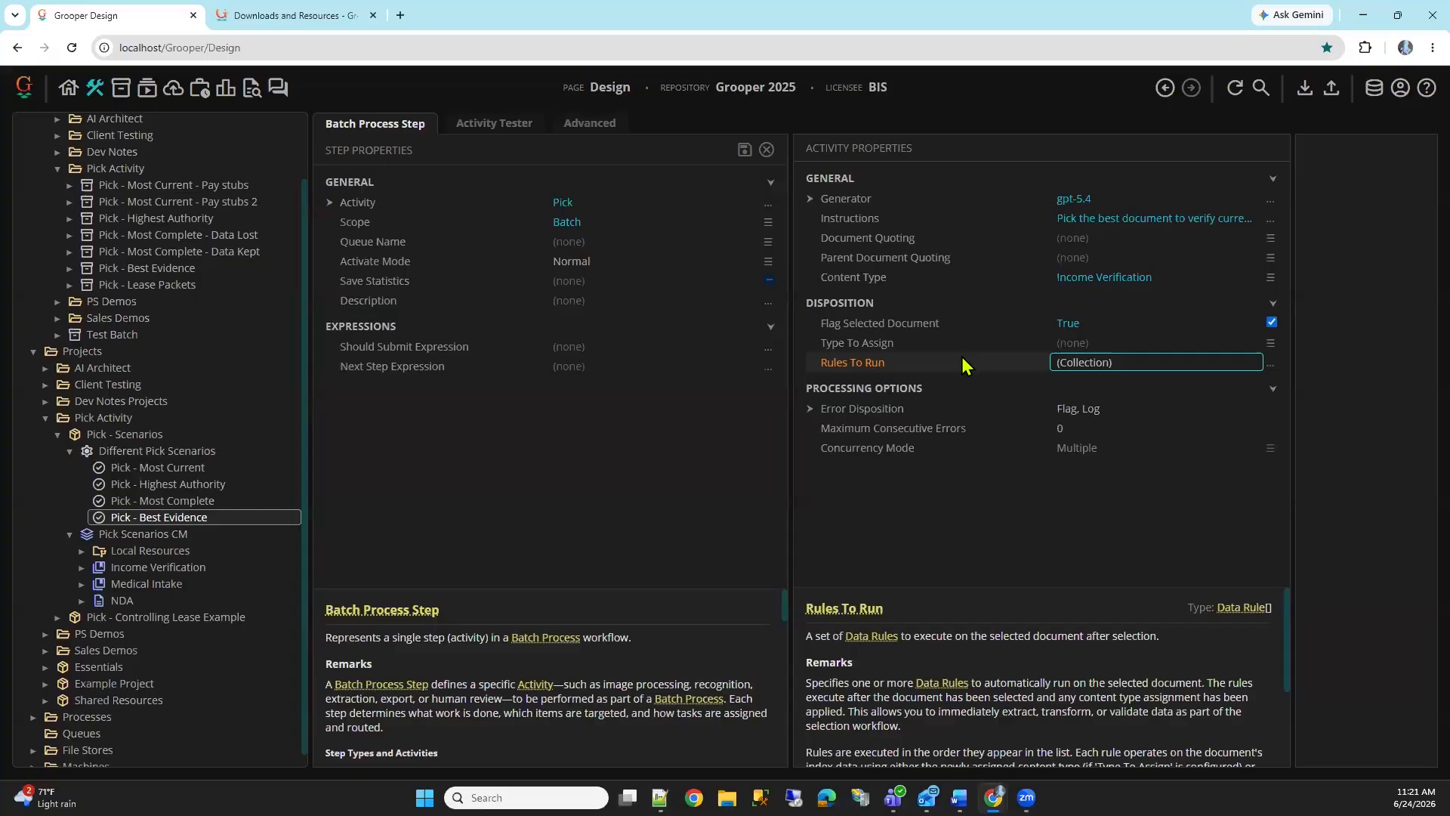
Collapse the Pick - Scenarios project and expand the Pick - Controlling Lease Example project down to the steps of Pick Lease Example
left_click(76, 452)
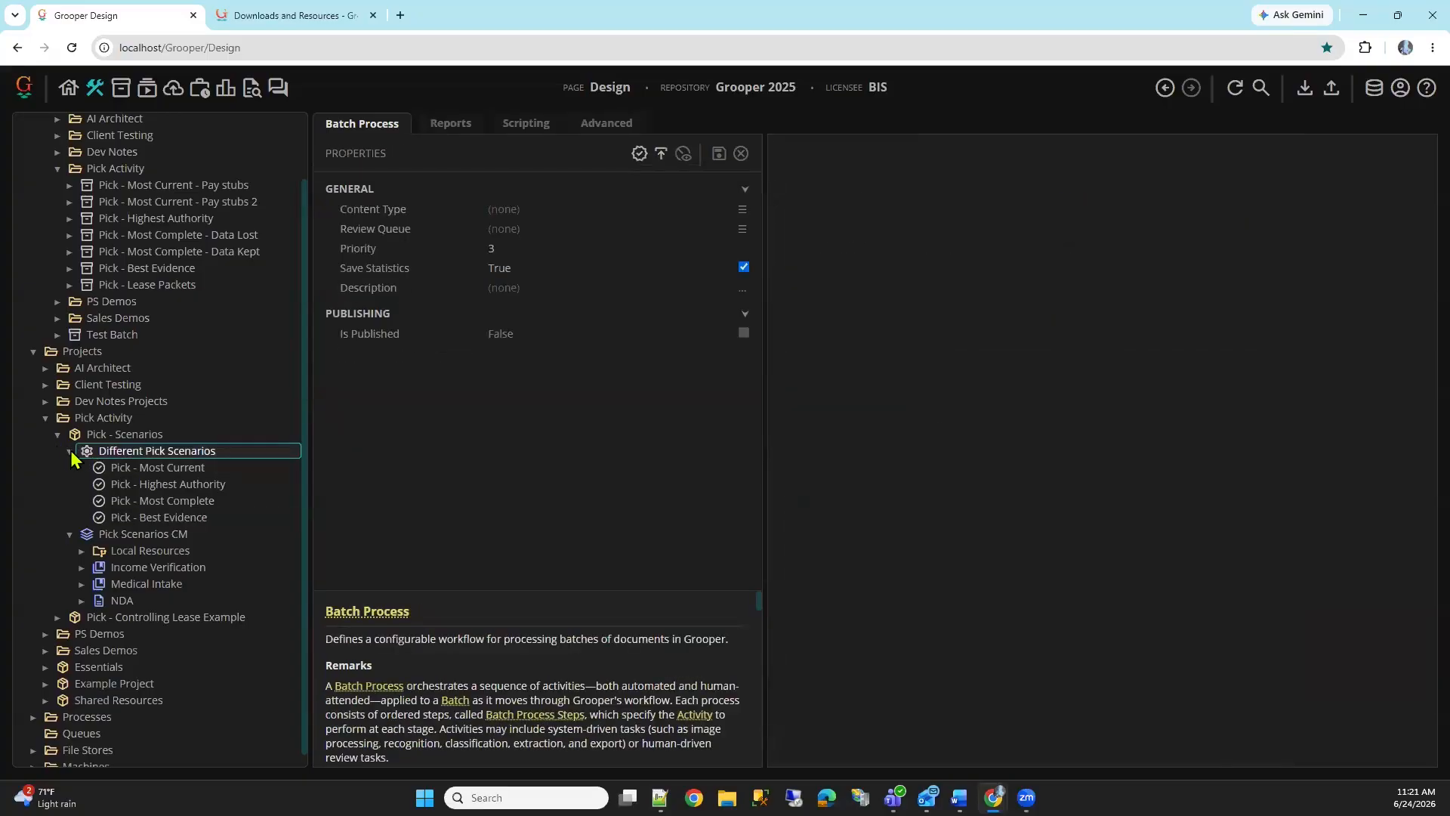
left_click(58, 487)
left_click(104, 526)
left_click(58, 527)
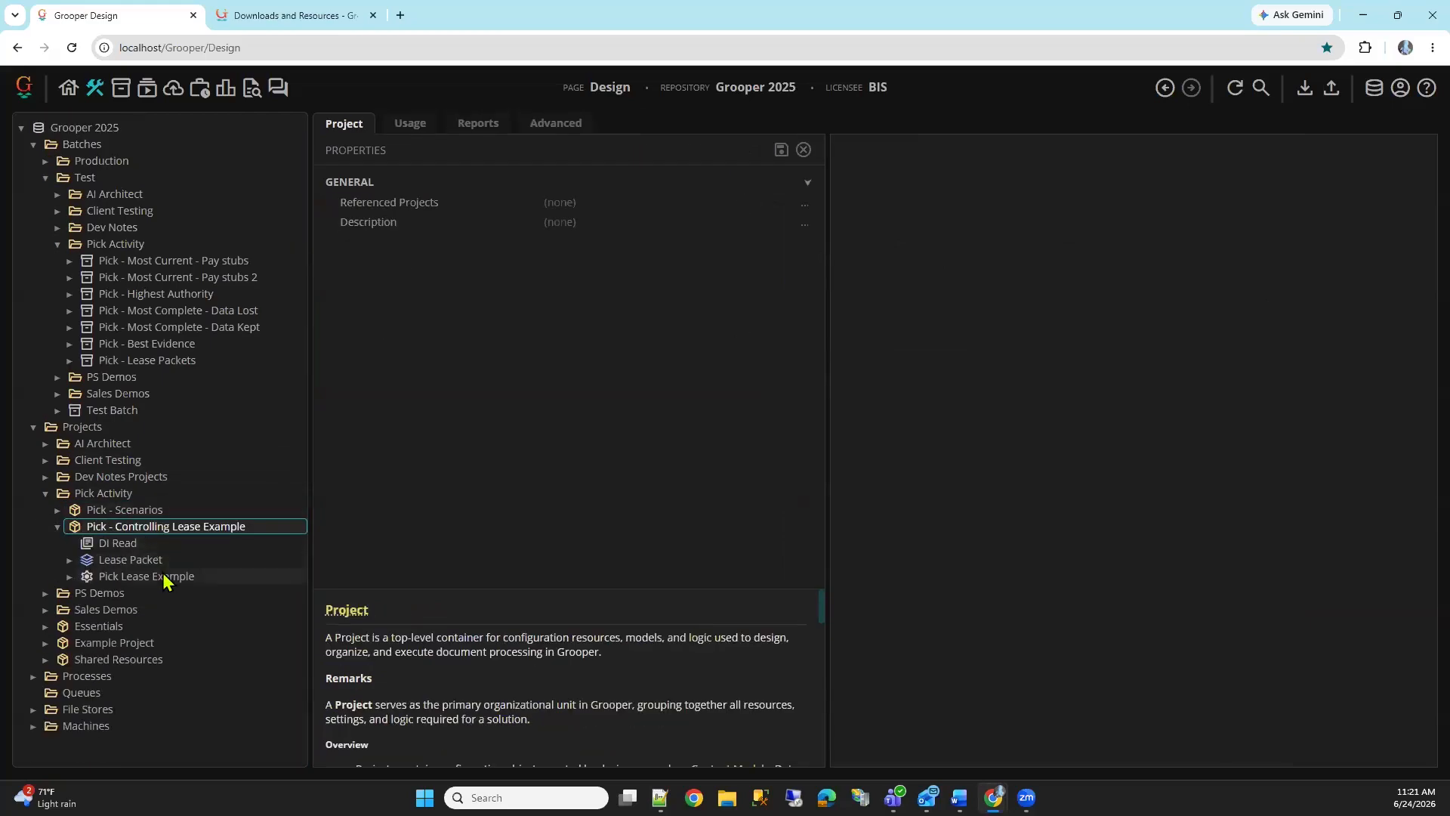
left_click(171, 579)
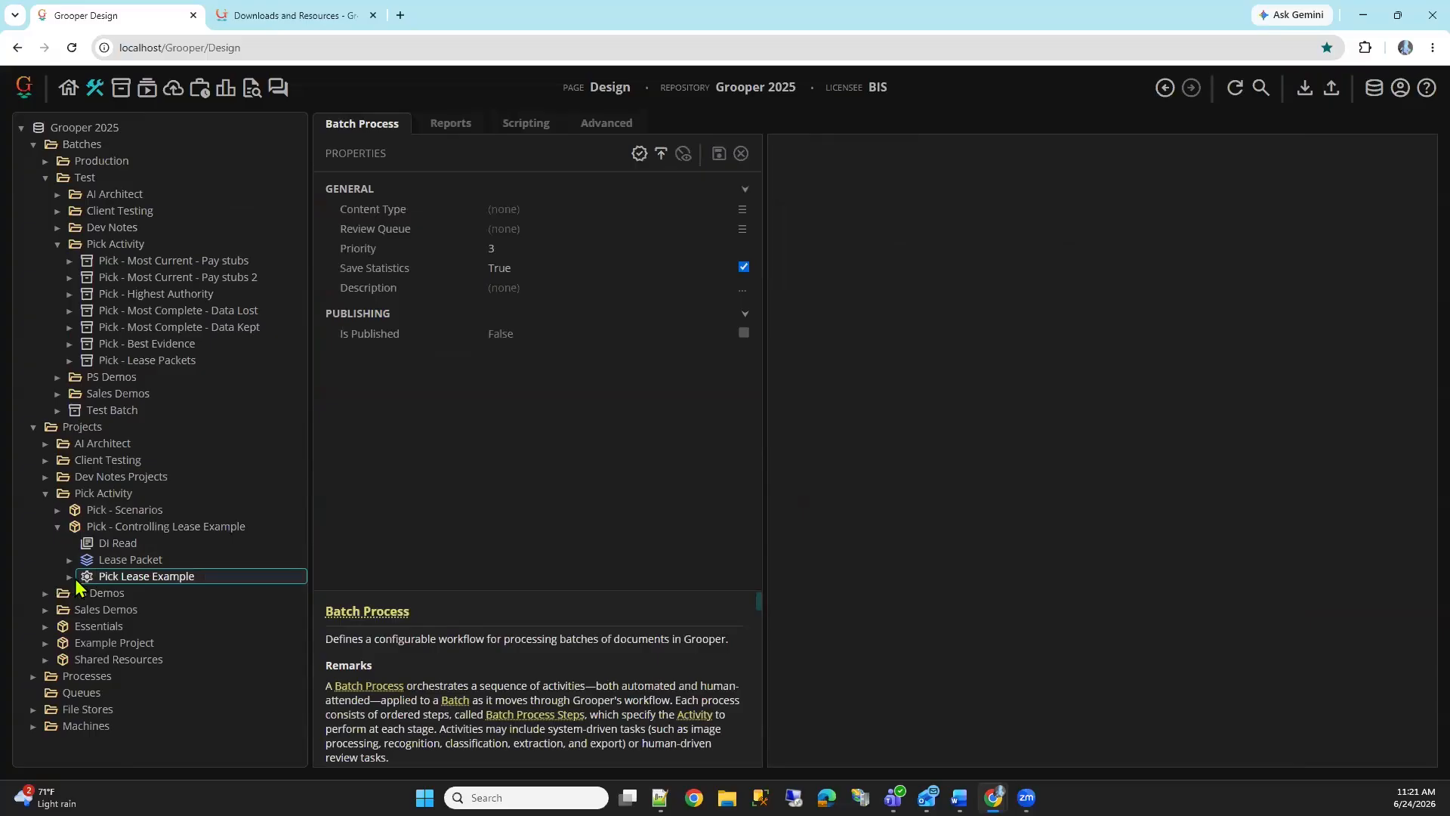
left_click(69, 577)
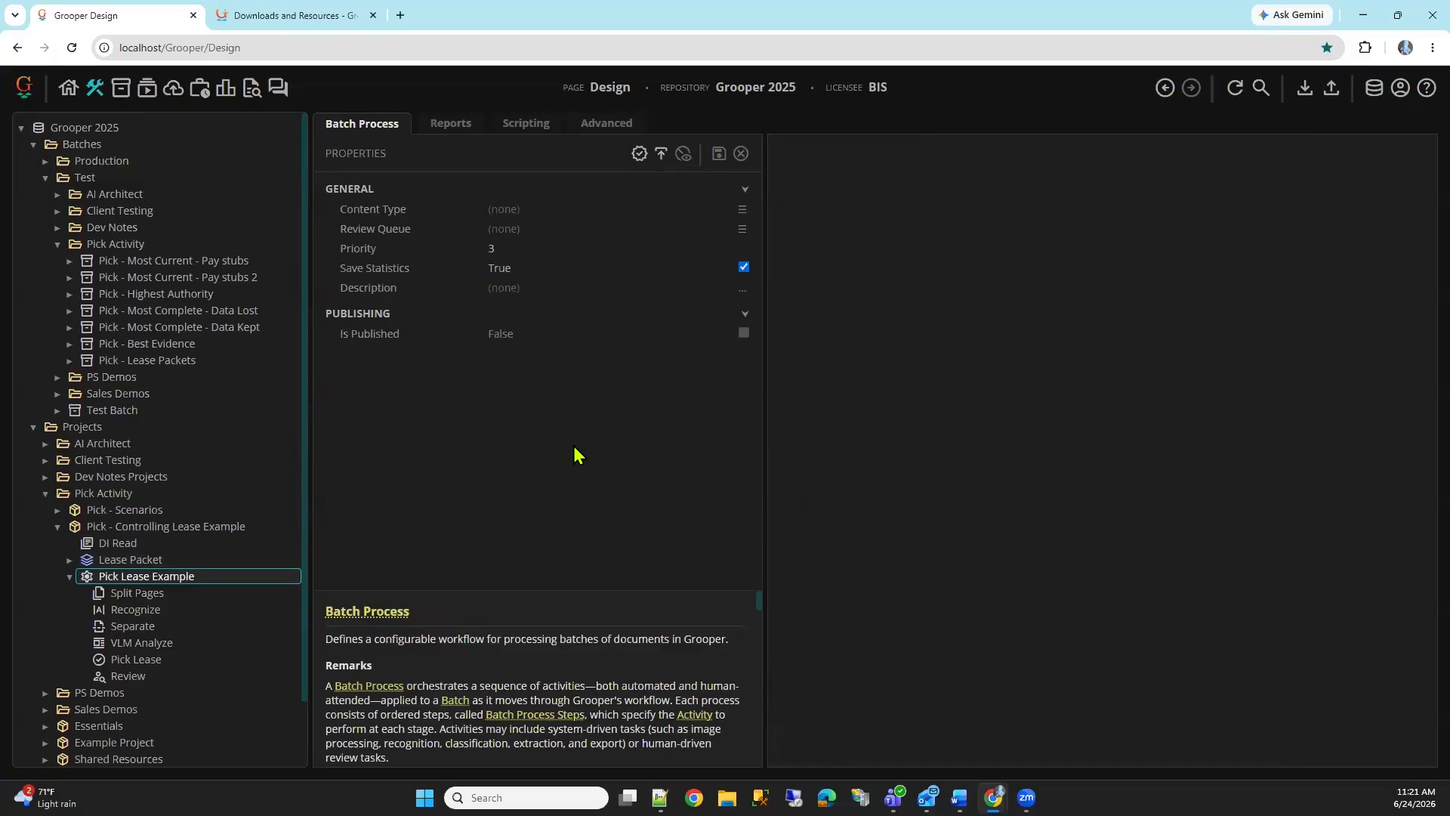
Open the Pick - Lease Packets batch, expand Document (1) and look through its child documents in a widened contents area
left_click(181, 361)
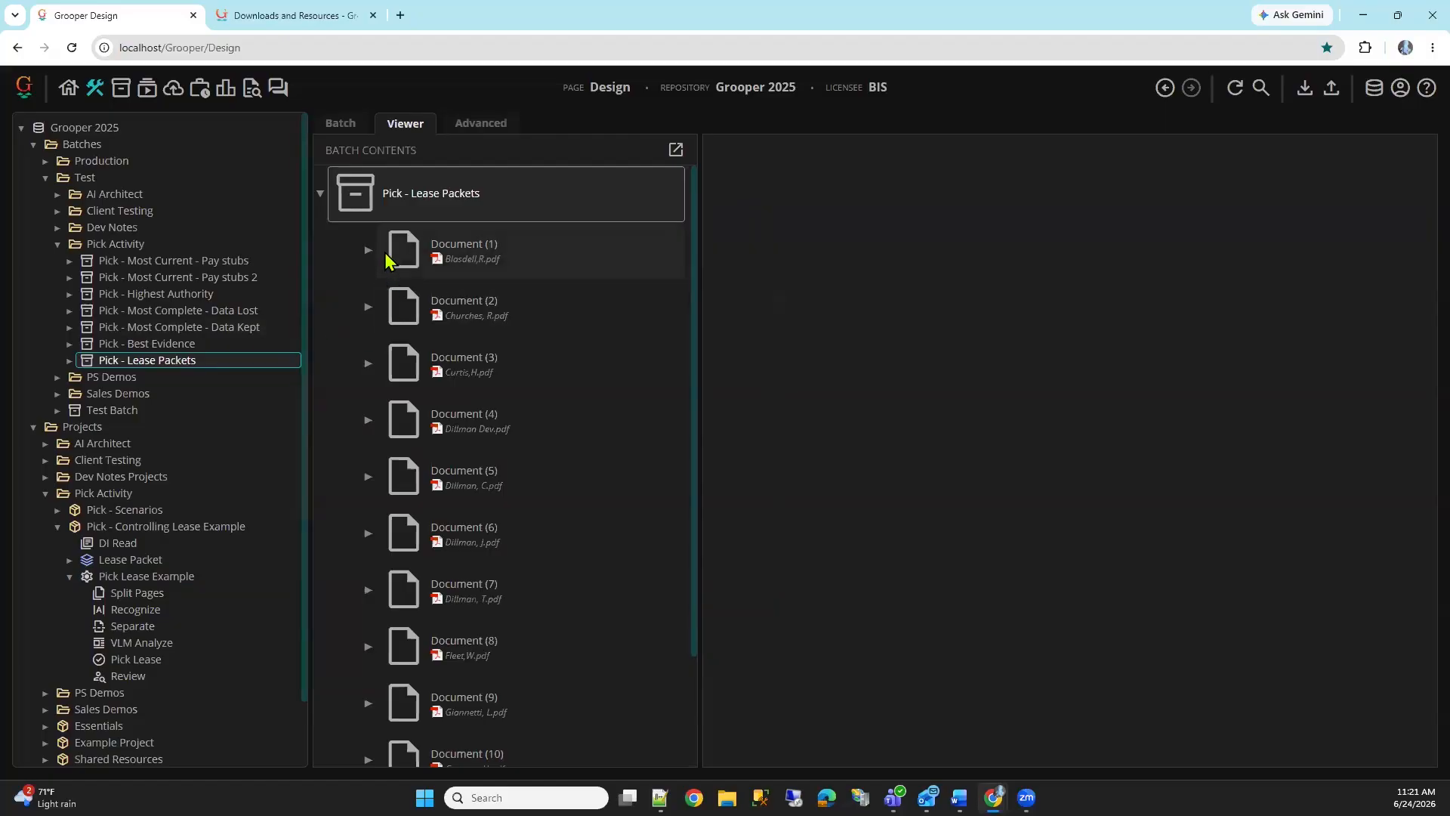
left_click(608, 253)
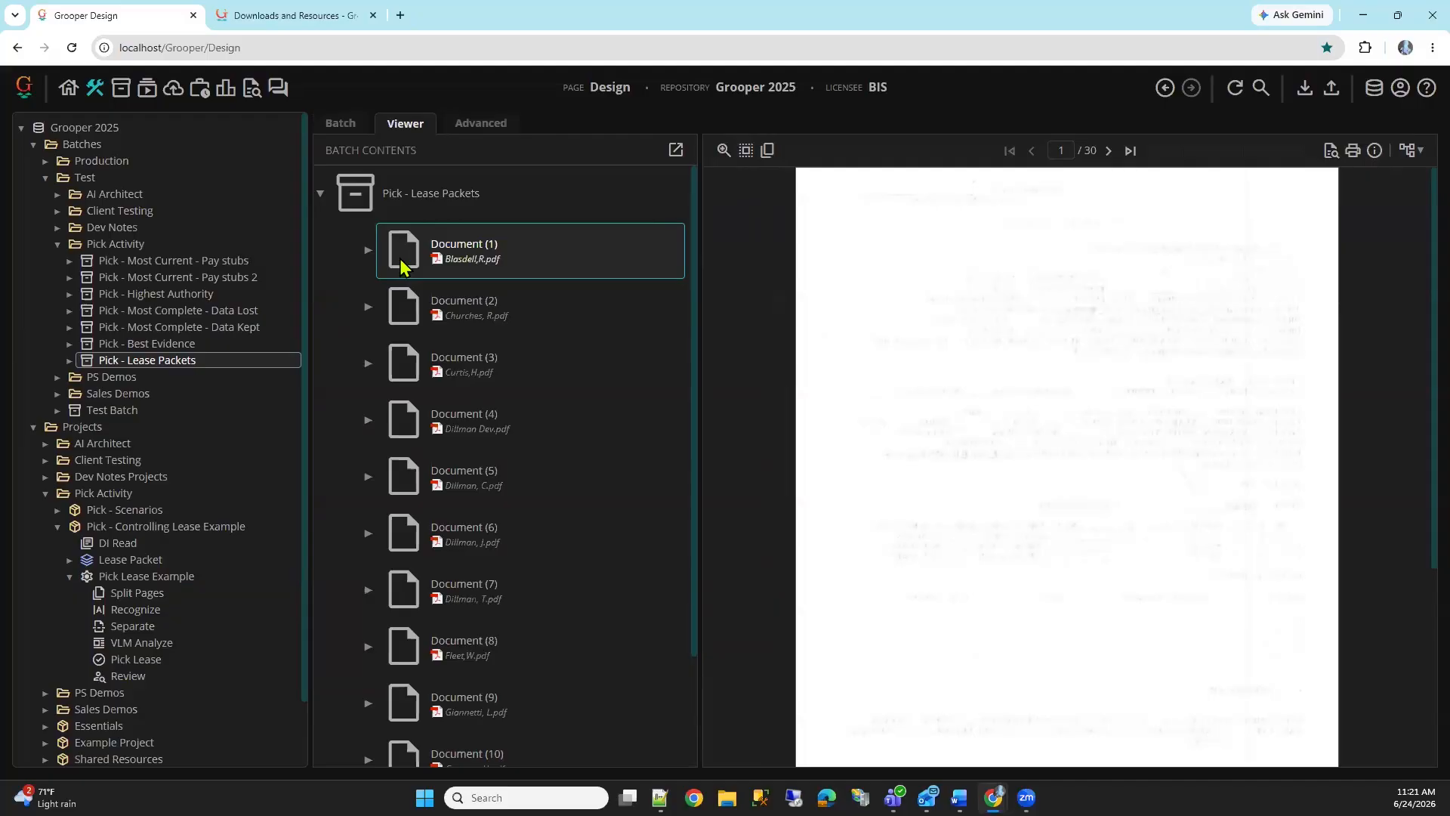
left_click(370, 250)
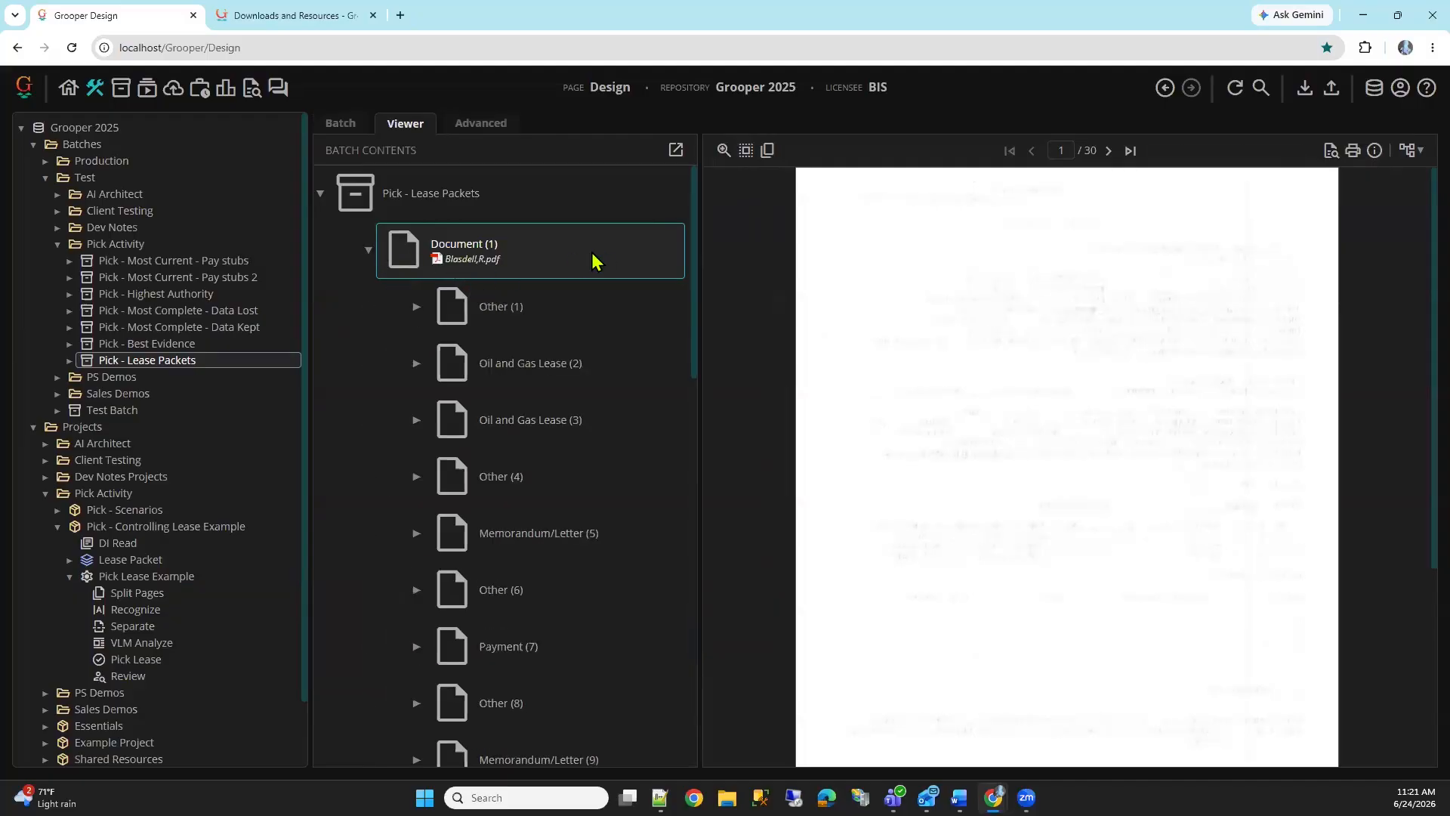
left_click_drag(699, 296, 840, 316)
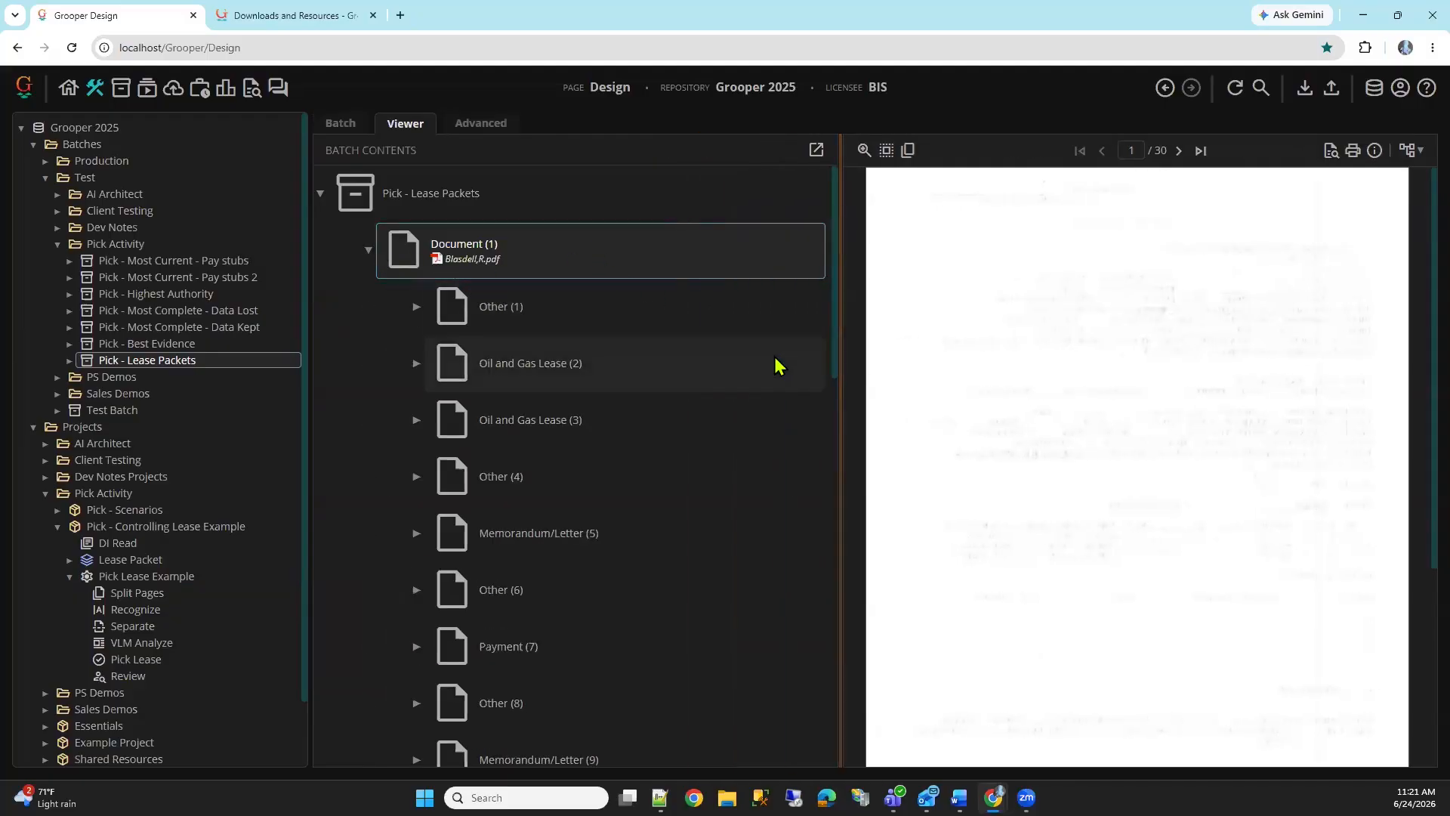
scroll(682, 301, "down", 1)
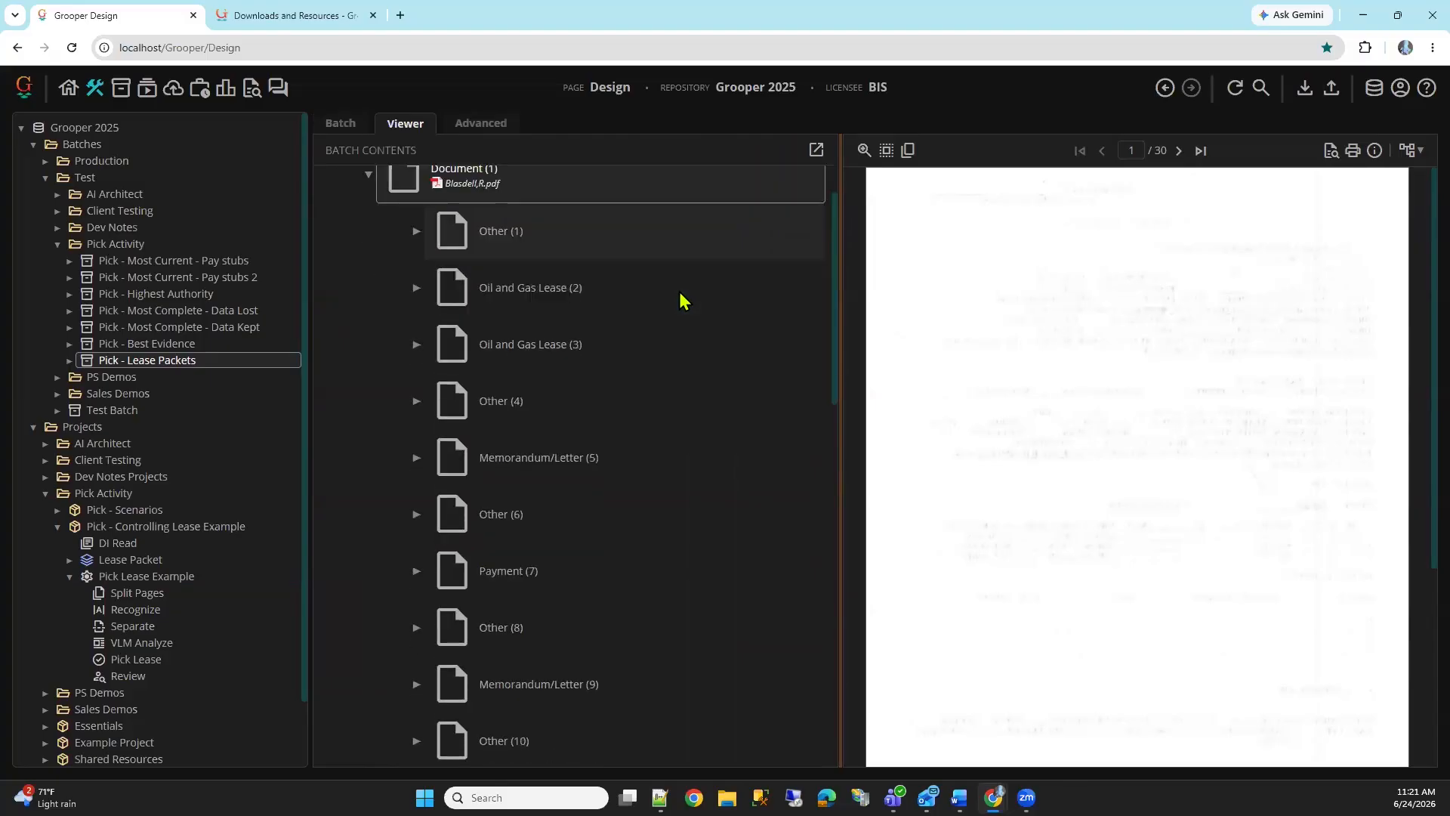
scroll(684, 302, "down", 3)
scroll(721, 324, "down", 3)
scroll(744, 442, "down", 1)
scroll(752, 464, "up", 8)
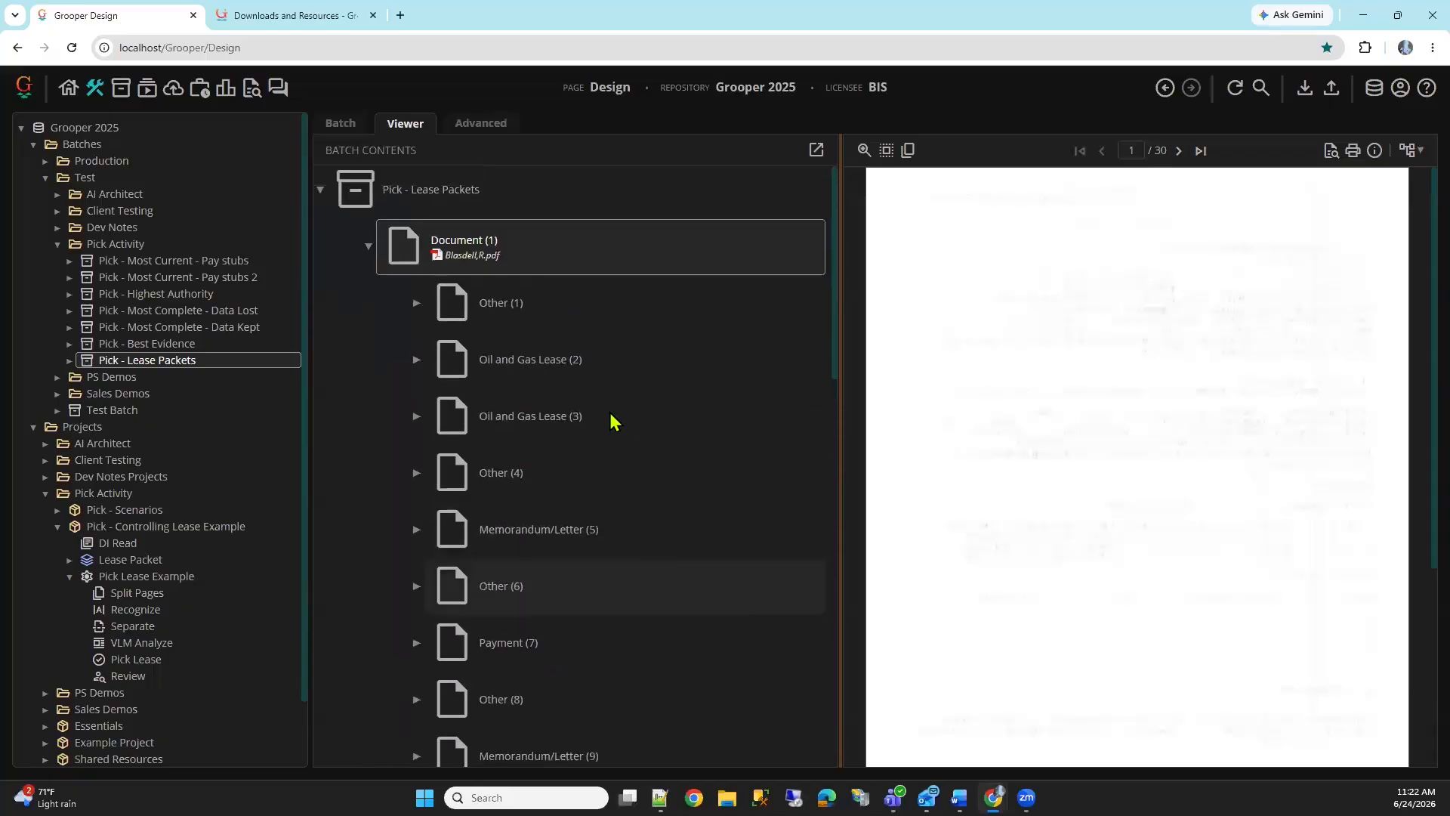
View Oil and Gas Lease (3) and compare it with the other child document types in Document (1)
left_click(642, 418)
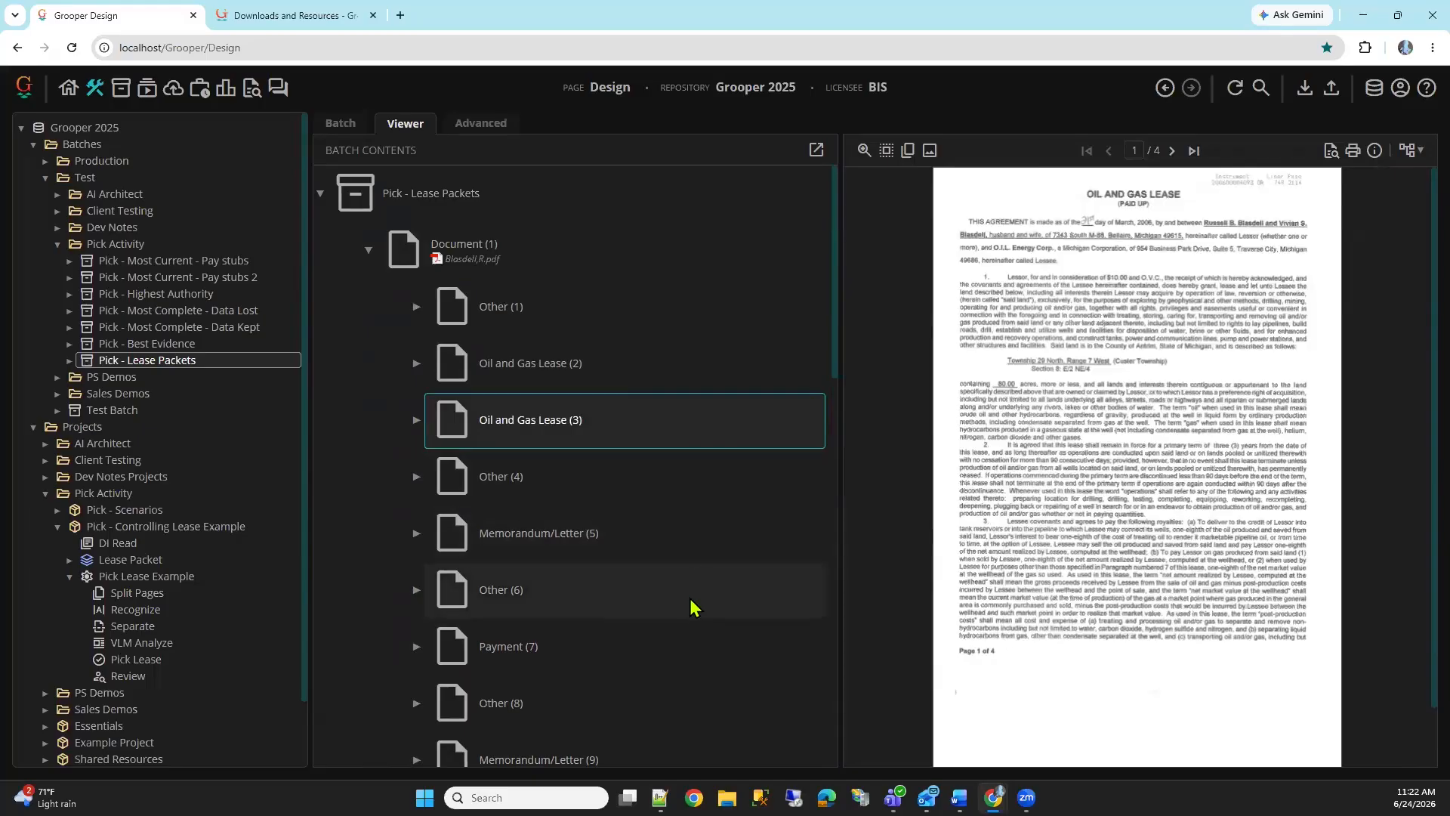
scroll(698, 605, "down", 1)
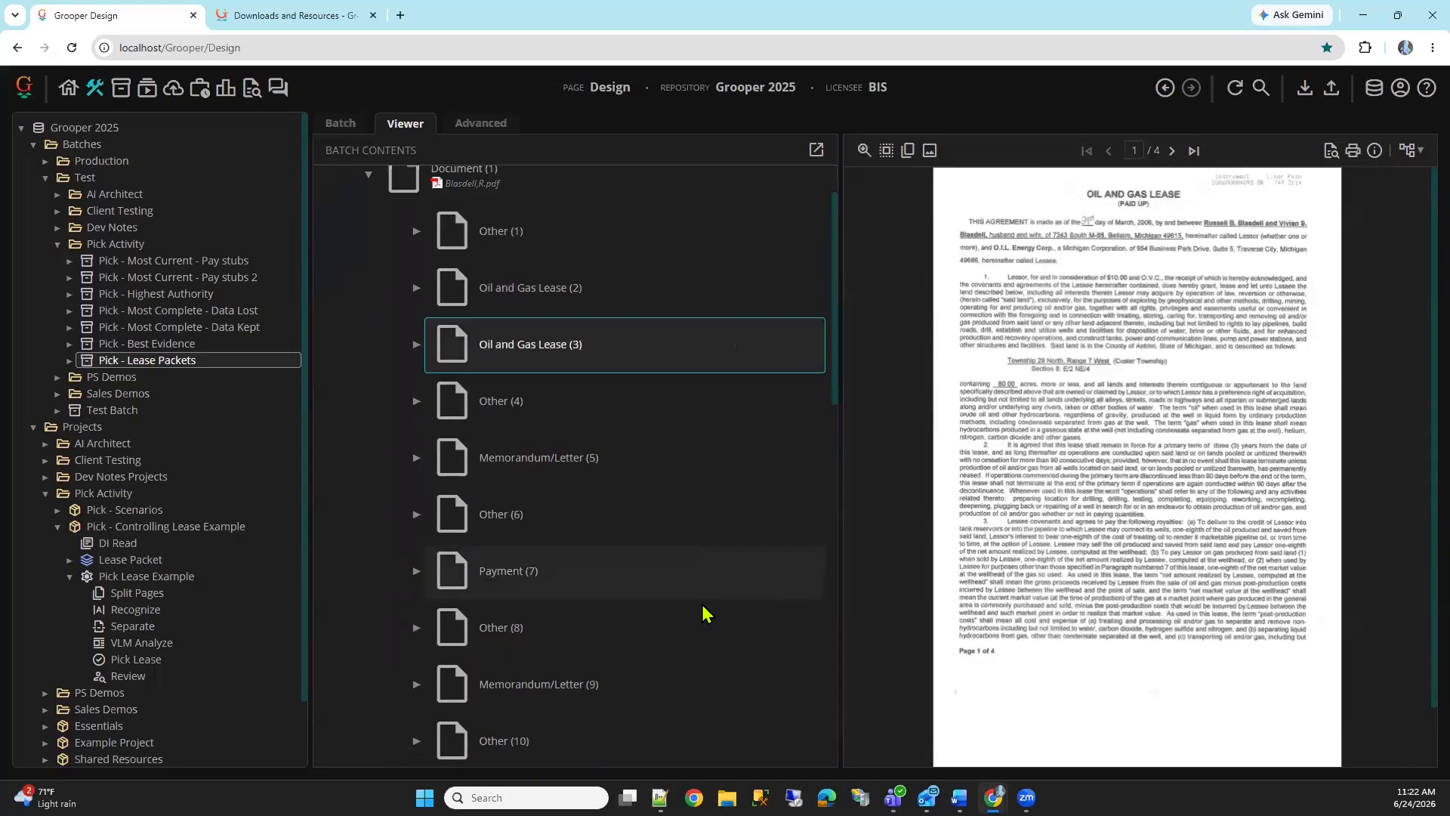
scroll(716, 552, "up", 1)
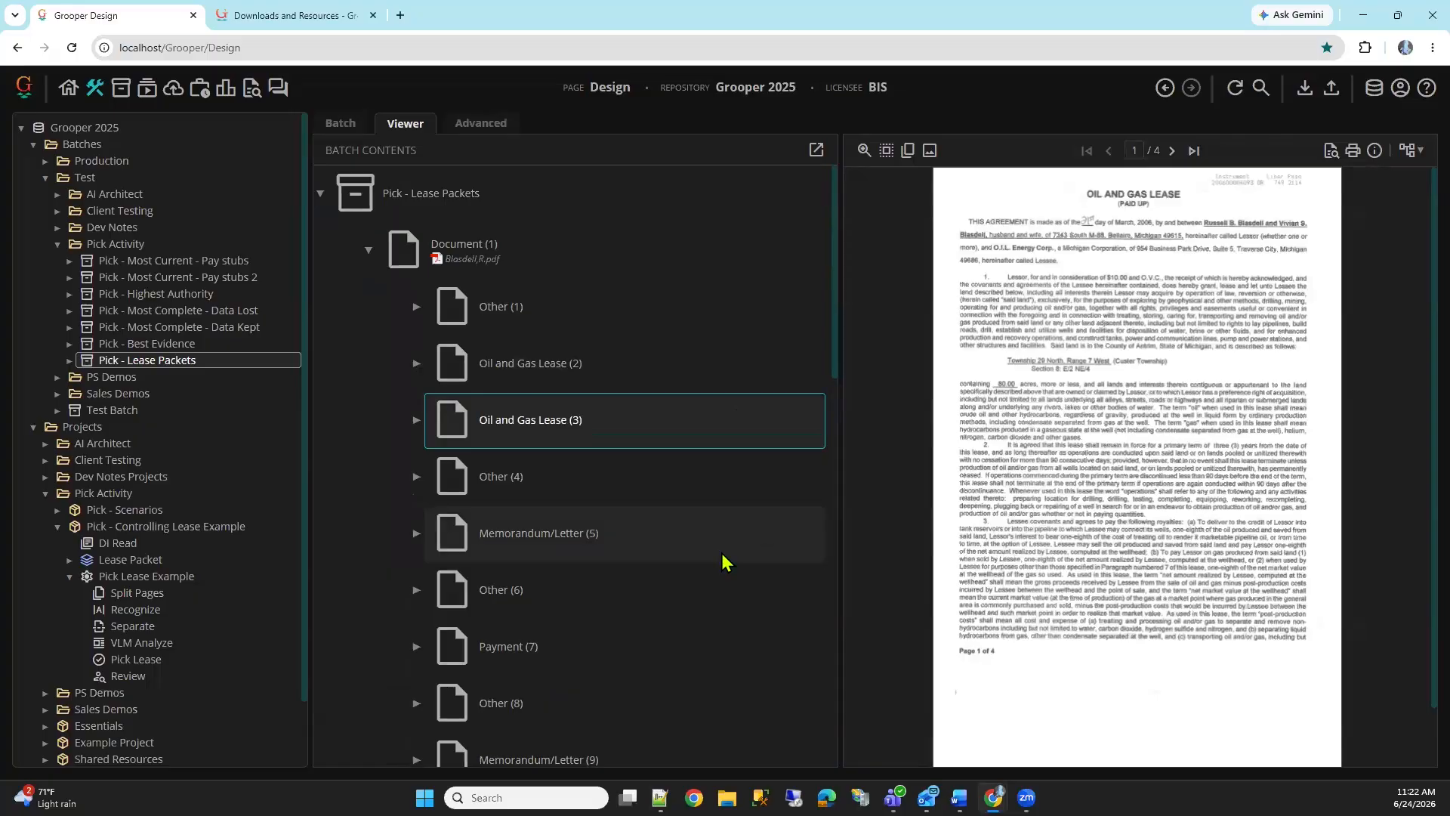
scroll(698, 519, "down", 3)
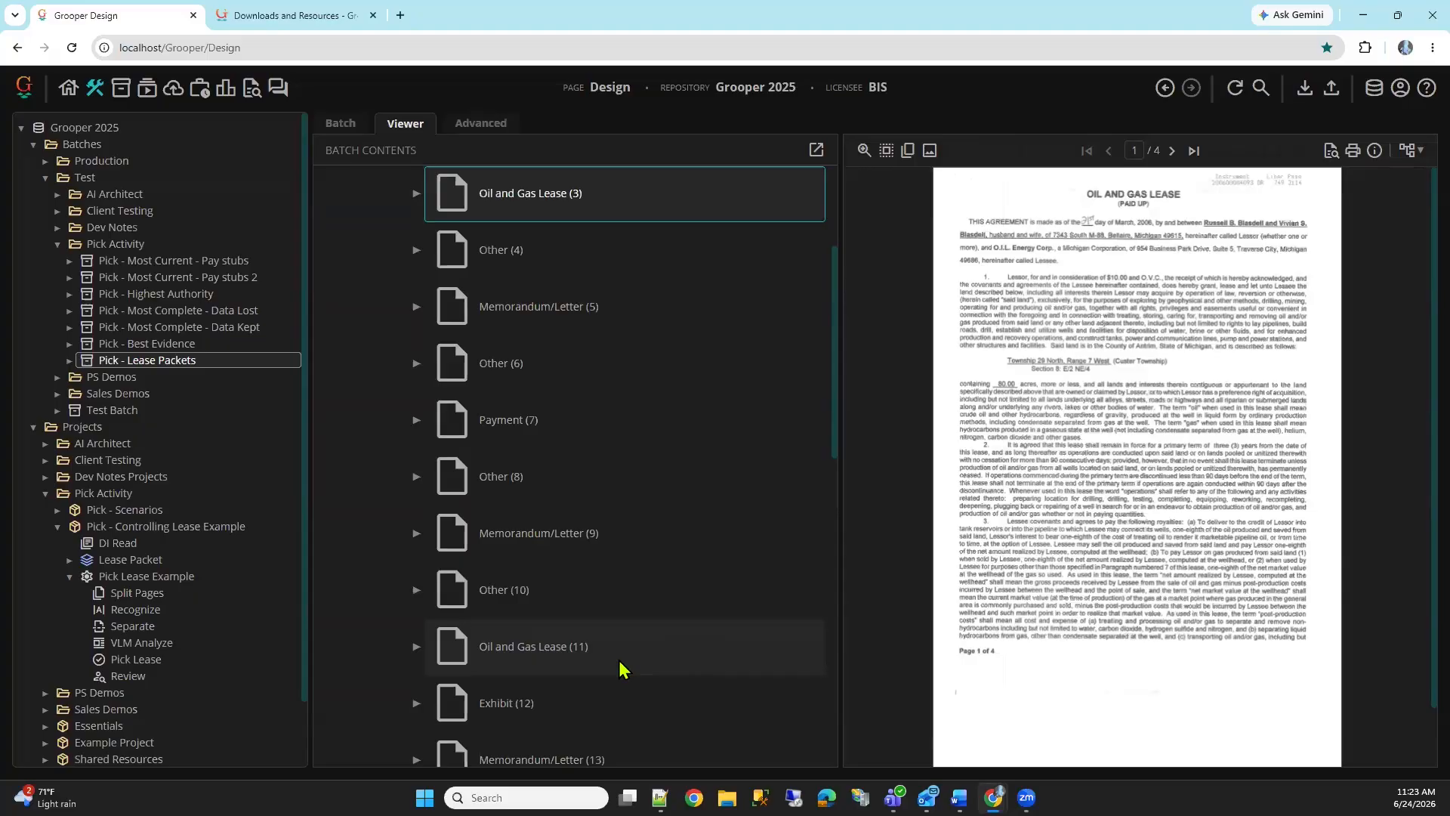
scroll(556, 690, "up", 3)
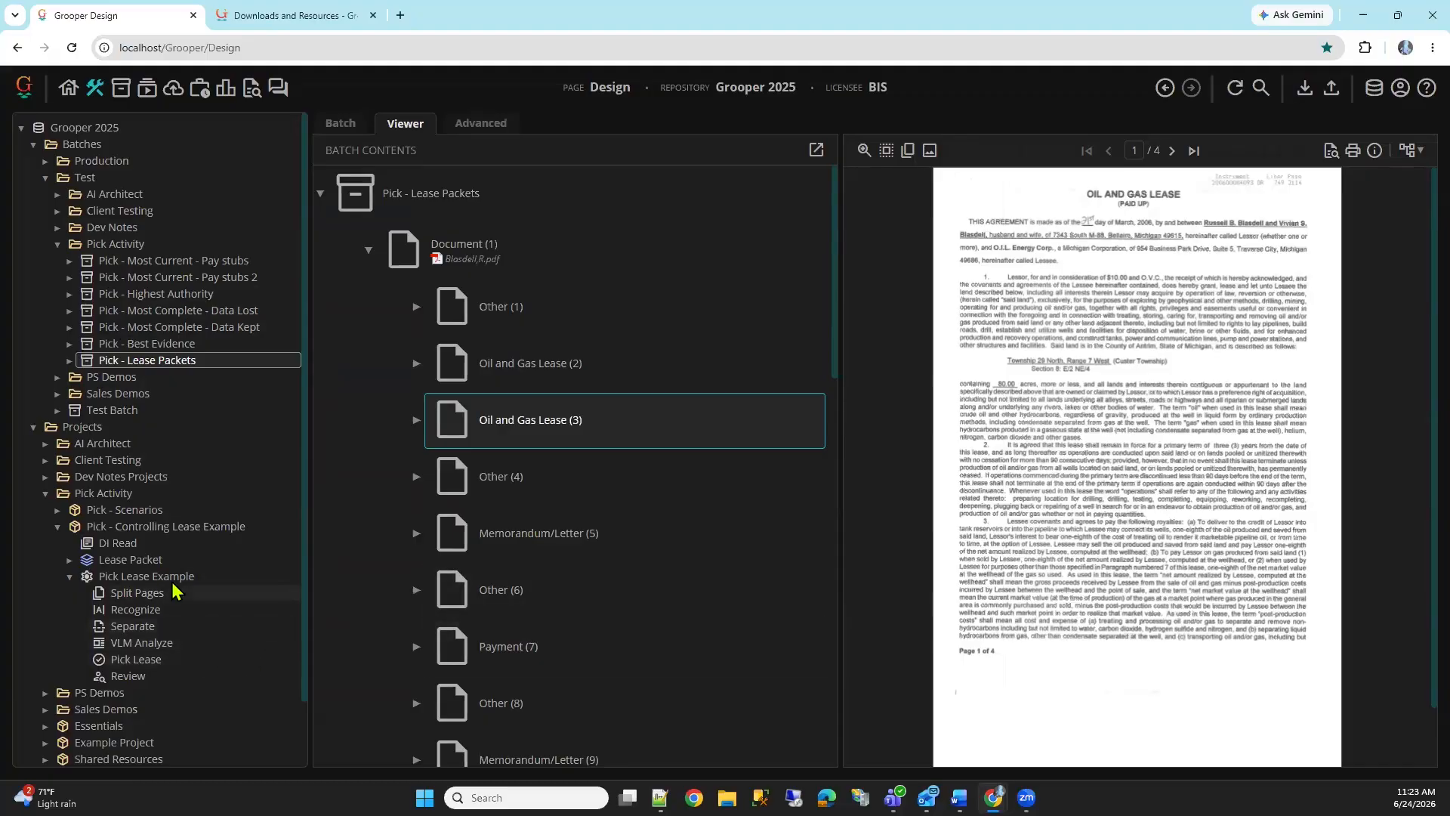
Open the DI Read OCR profile and expand its OCR Engine settings to view the Azure DI OCR options
left_click(142, 543)
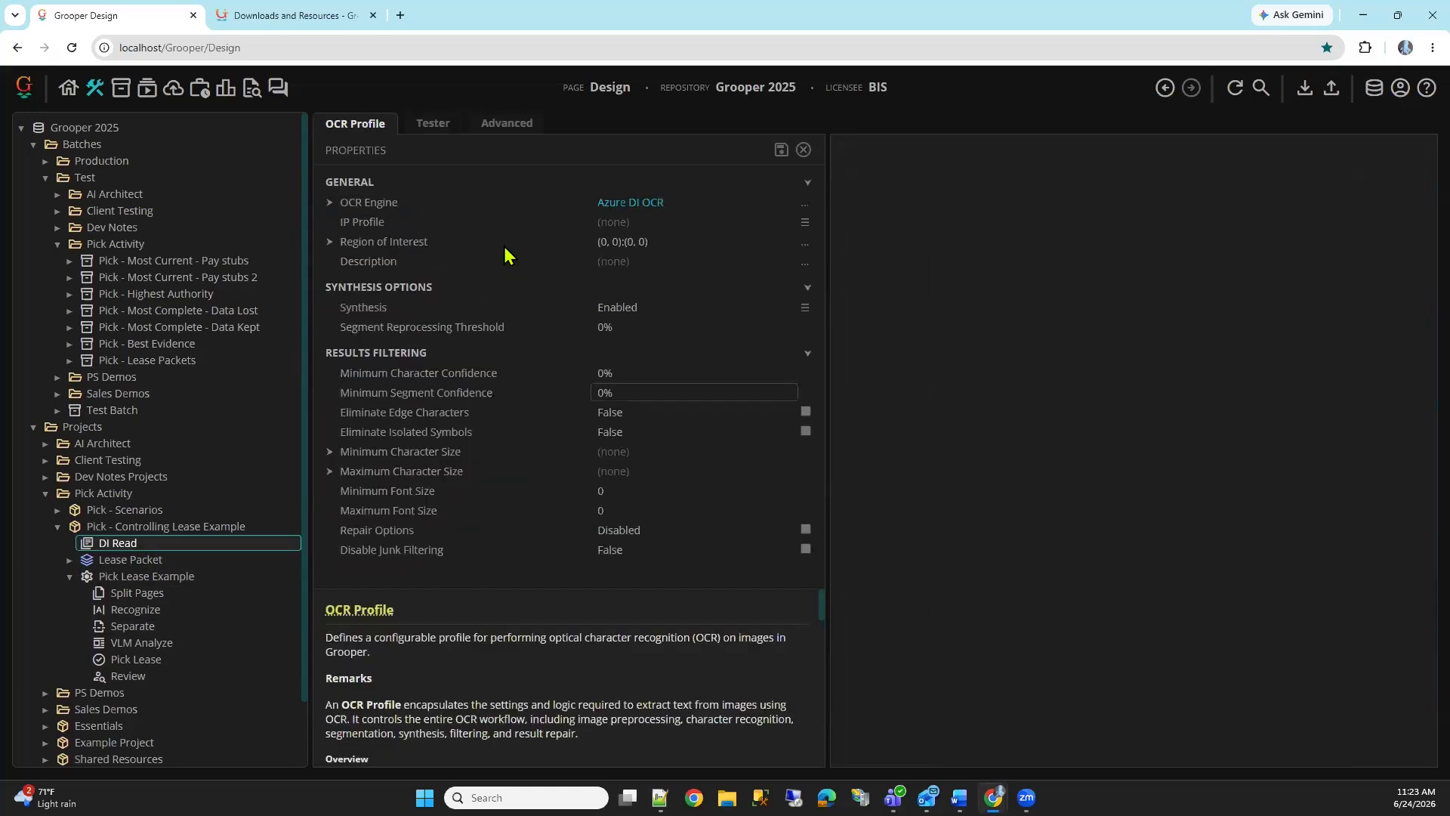
double_click(470, 202)
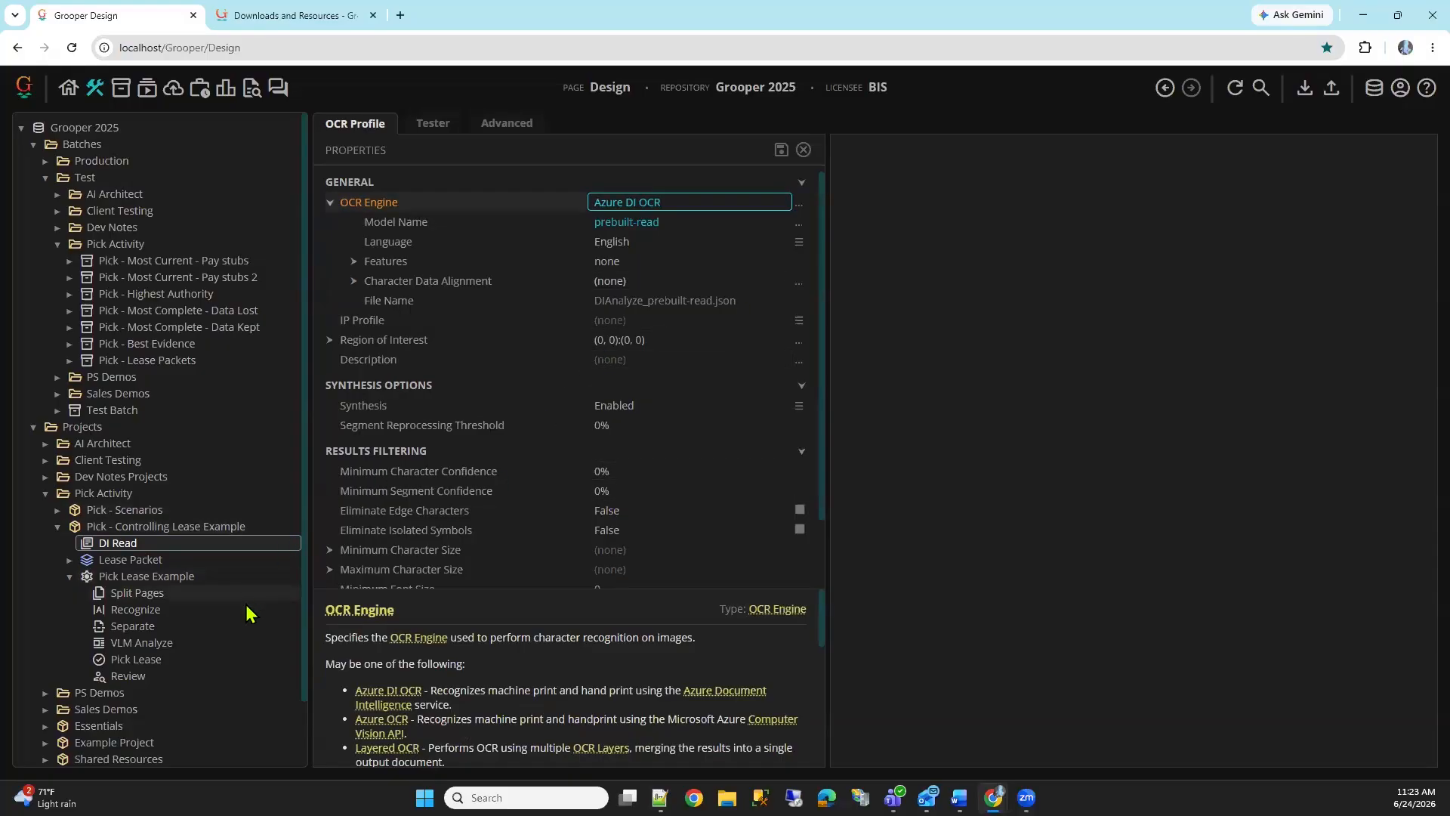
Load the Pick - Lease Packets batch from the Pick Activity folder as the test batch for the DI Read profile
left_click(436, 126)
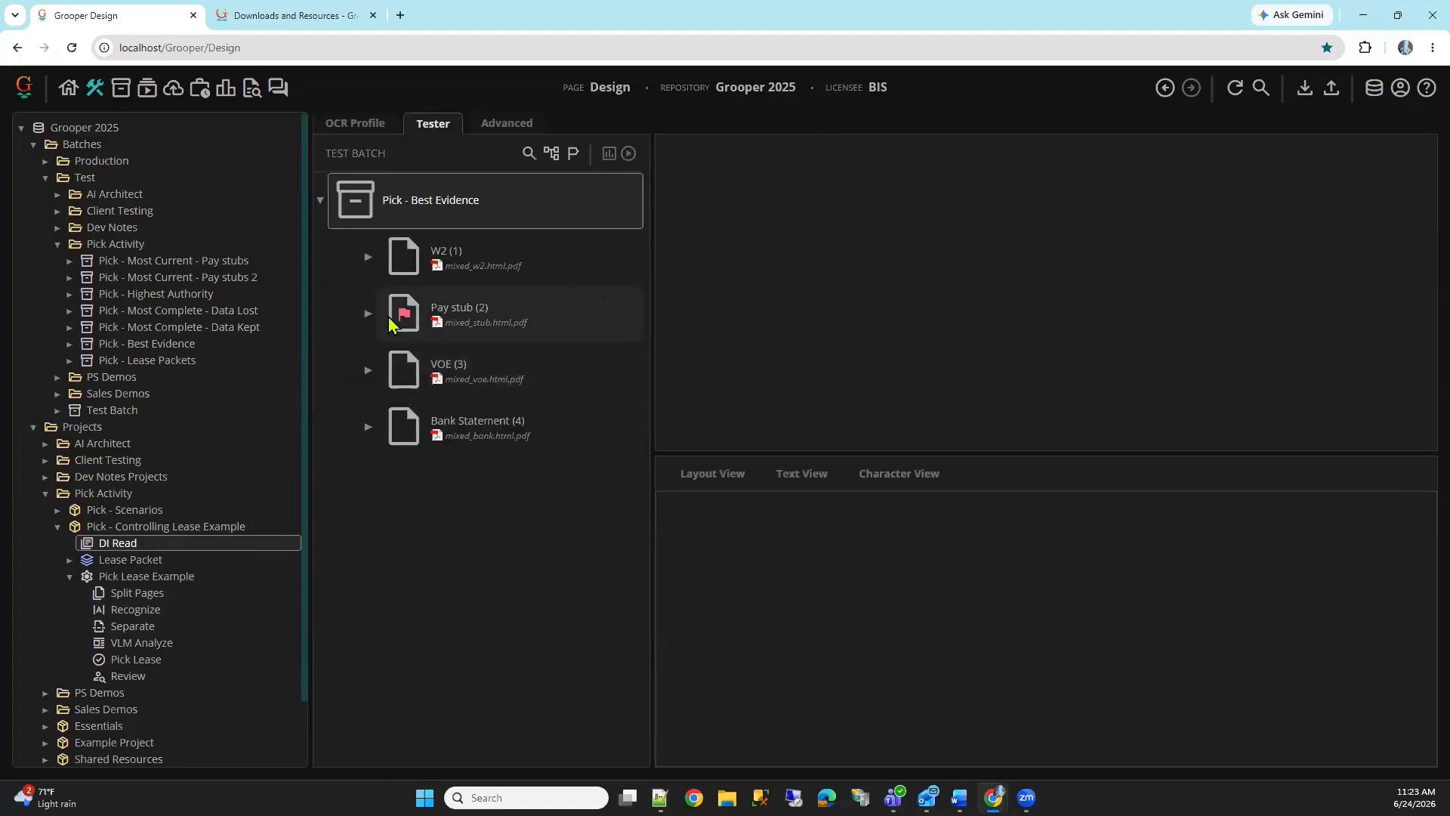
left_click(530, 153)
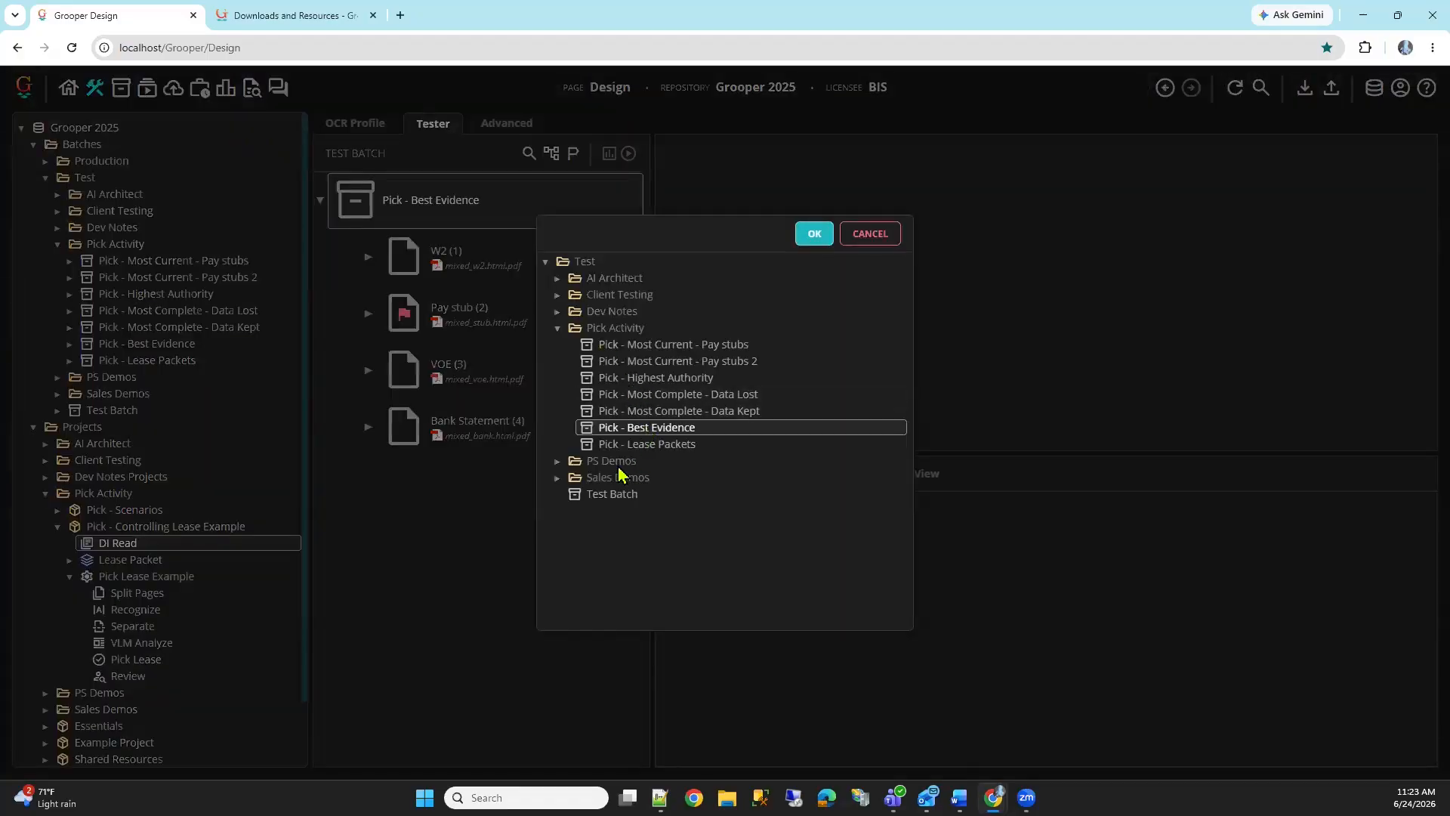
left_click(556, 329)
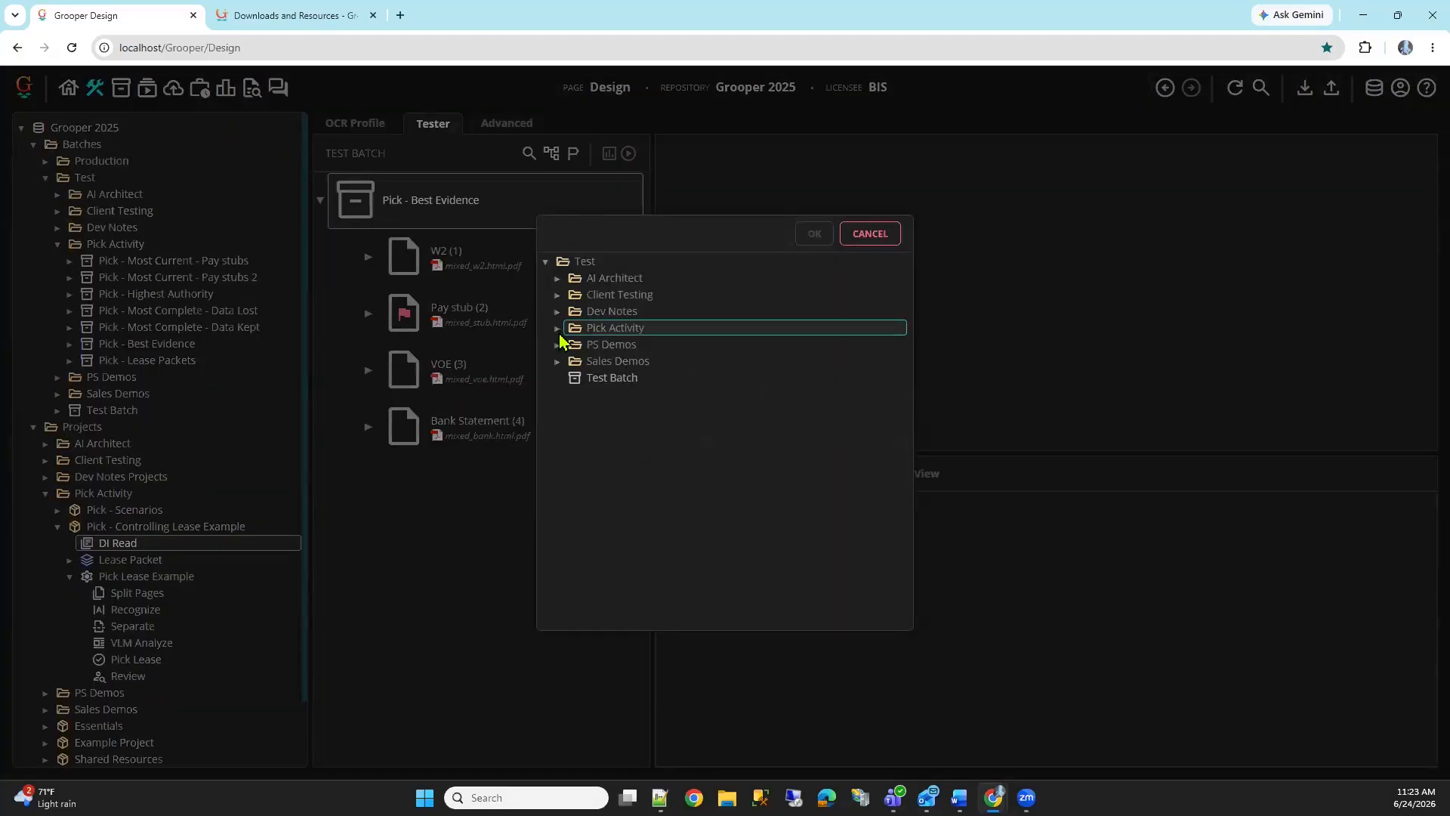
left_click(577, 340)
left_click(723, 446)
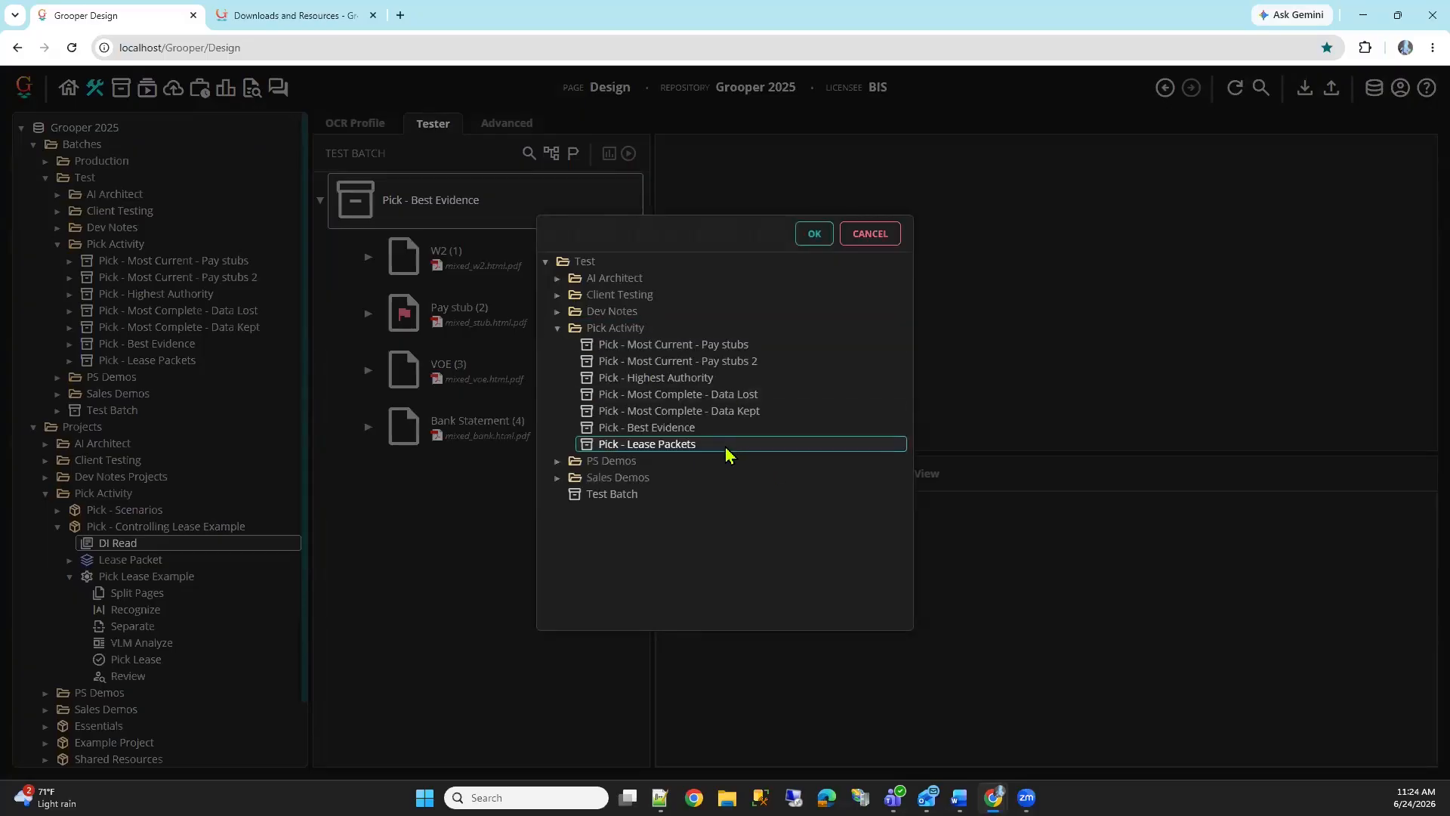
left_click(814, 233)
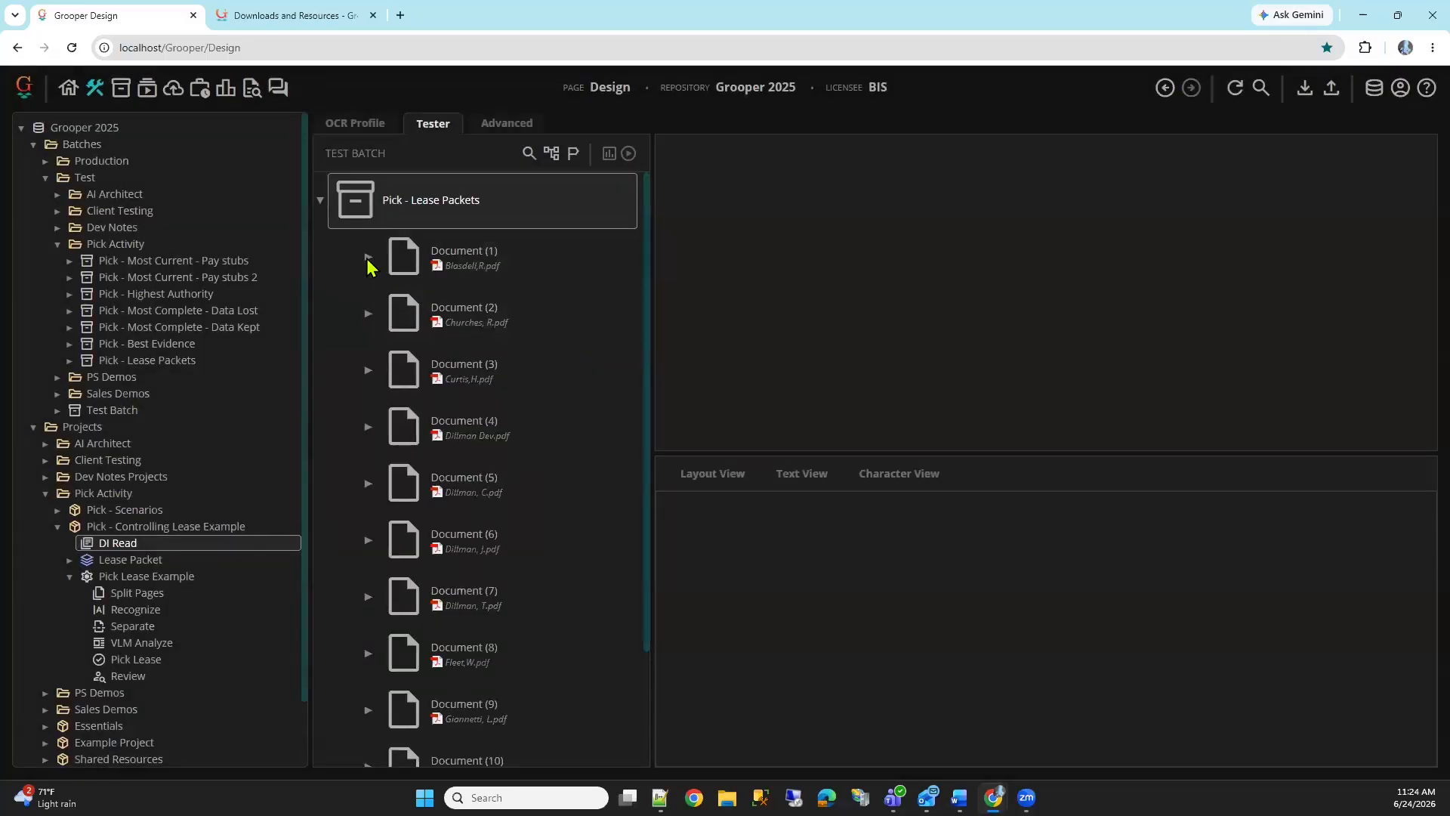
Expand Document (1) and compare the first page of Oil and Gas Lease (3) with its recognized text in an enlarged page view
left_click(367, 257)
left_click(469, 425)
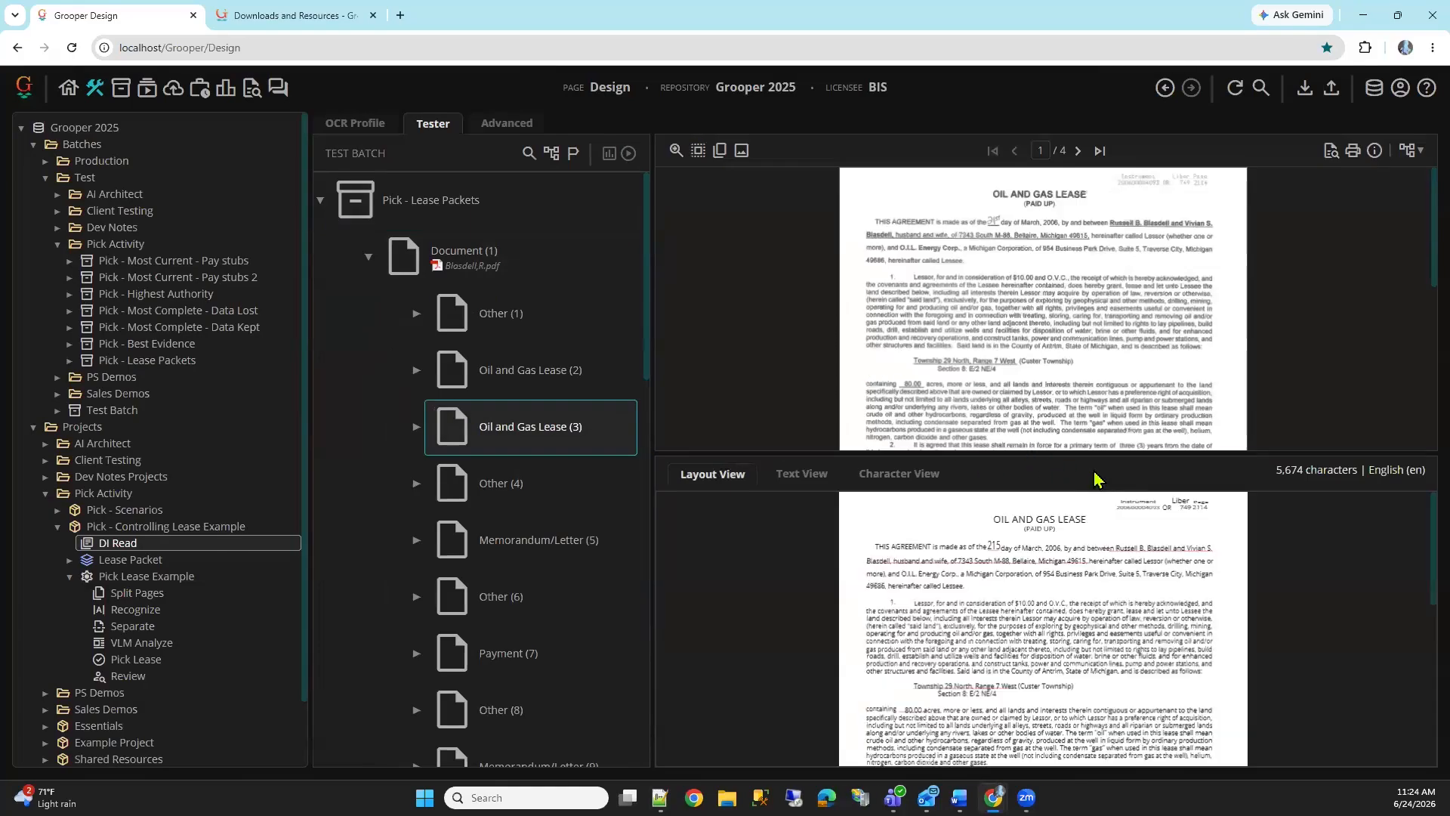
left_click_drag(1061, 453, 1072, 548)
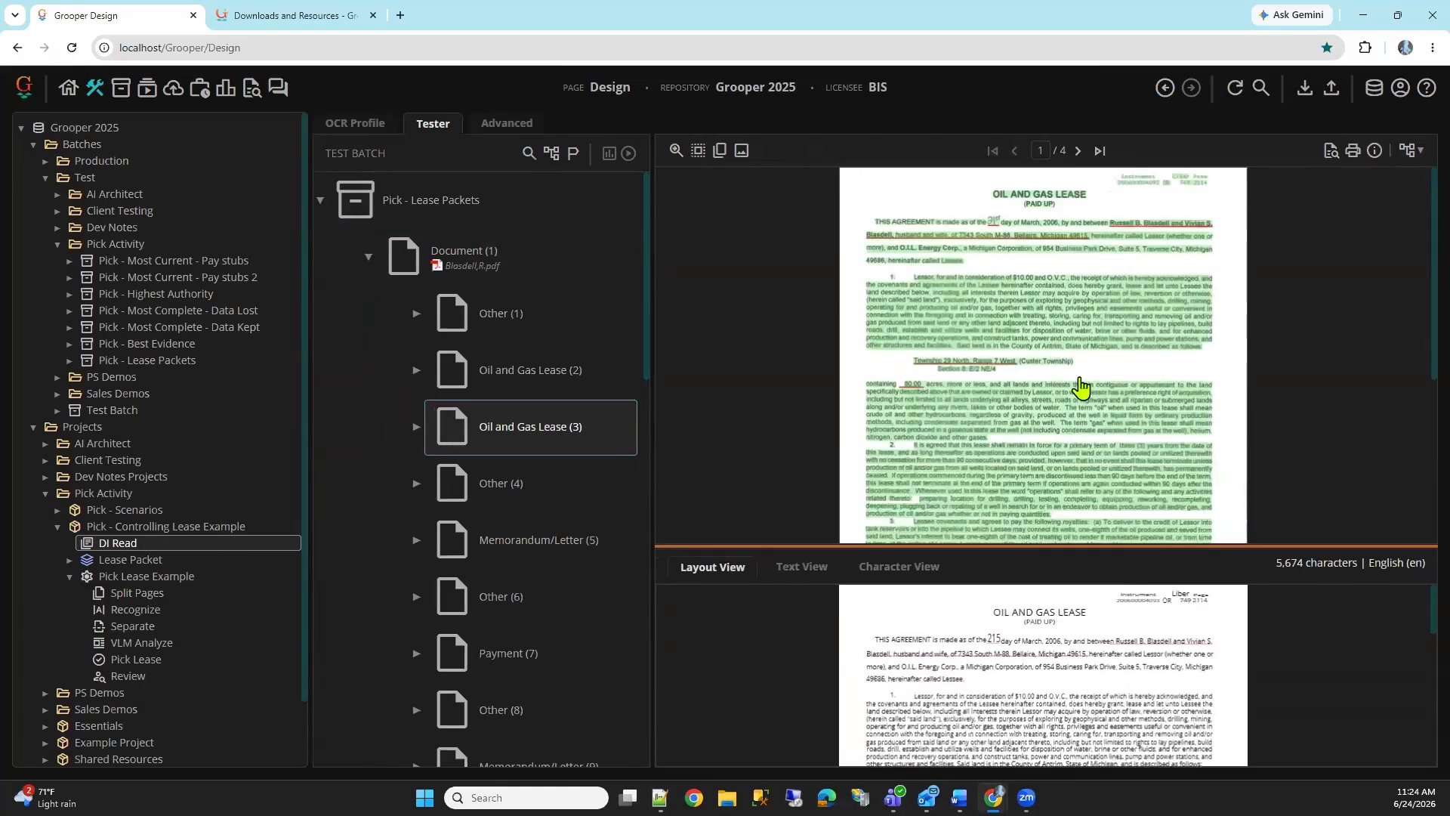
scroll(1095, 412, "down", 5)
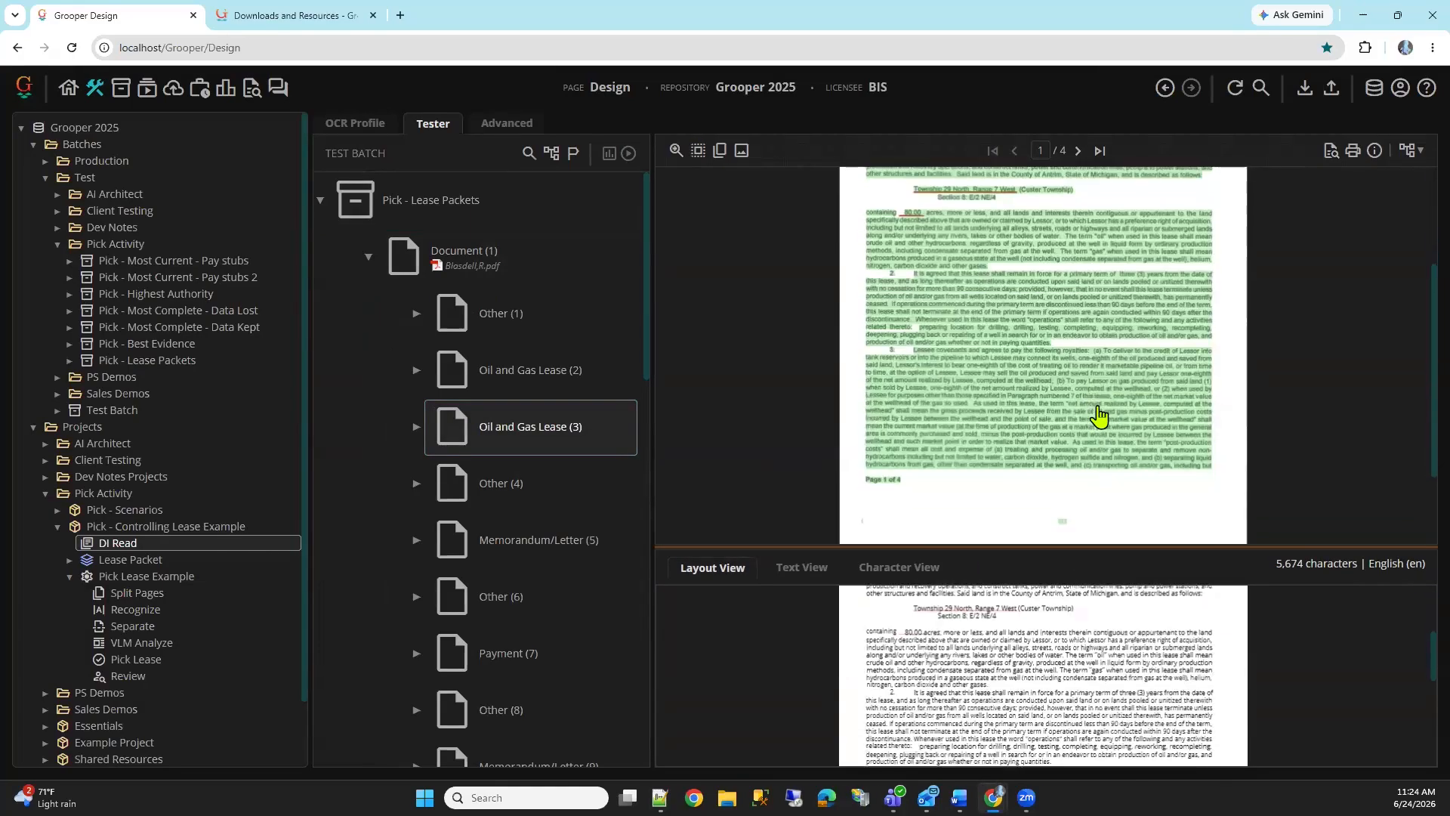
scroll(1143, 473, "up", 5)
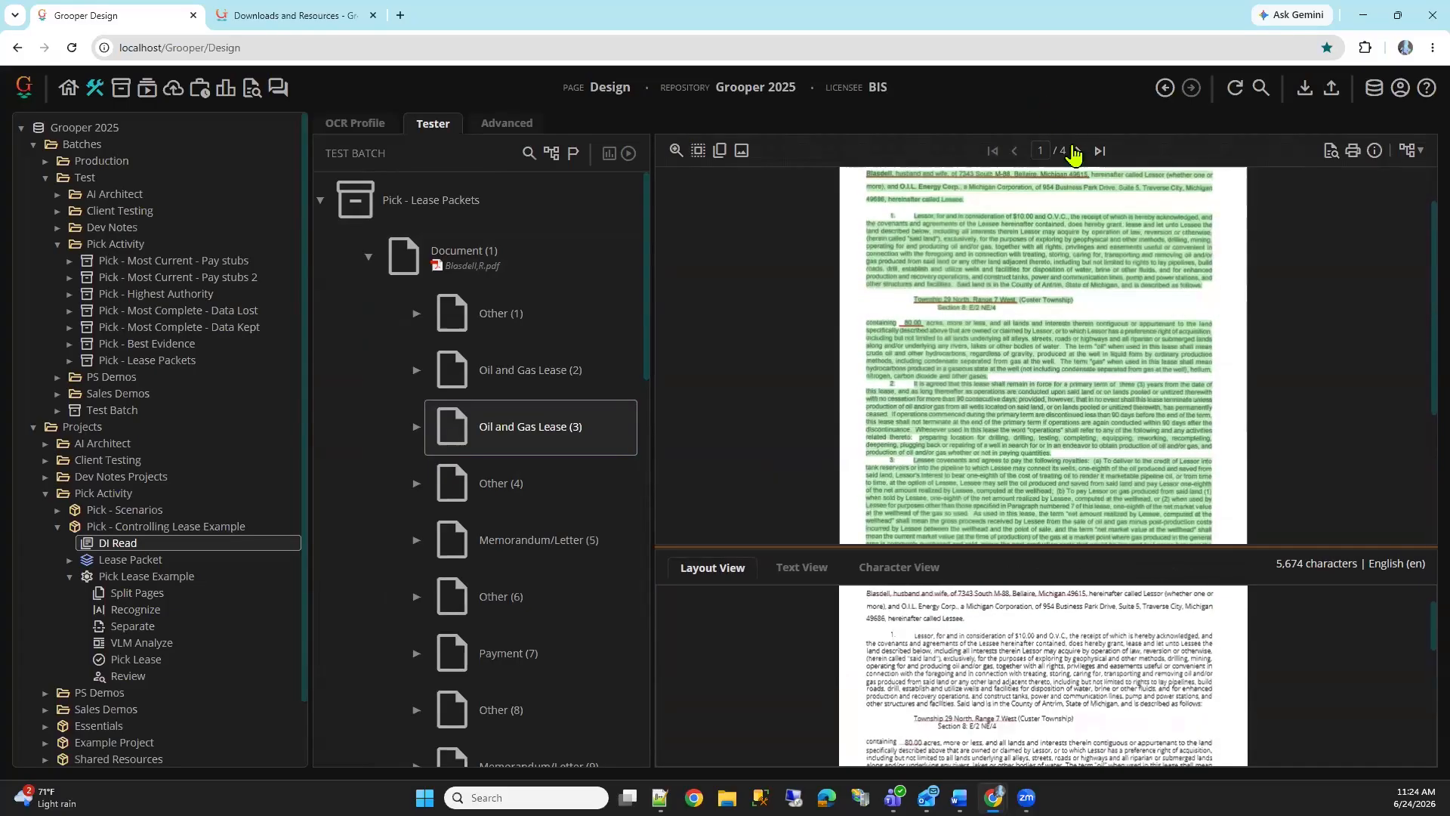
Go to page 4 of Oil and Gas Lease (3) and examine how its clauses and handwritten signatures were recognized
left_click(1077, 151)
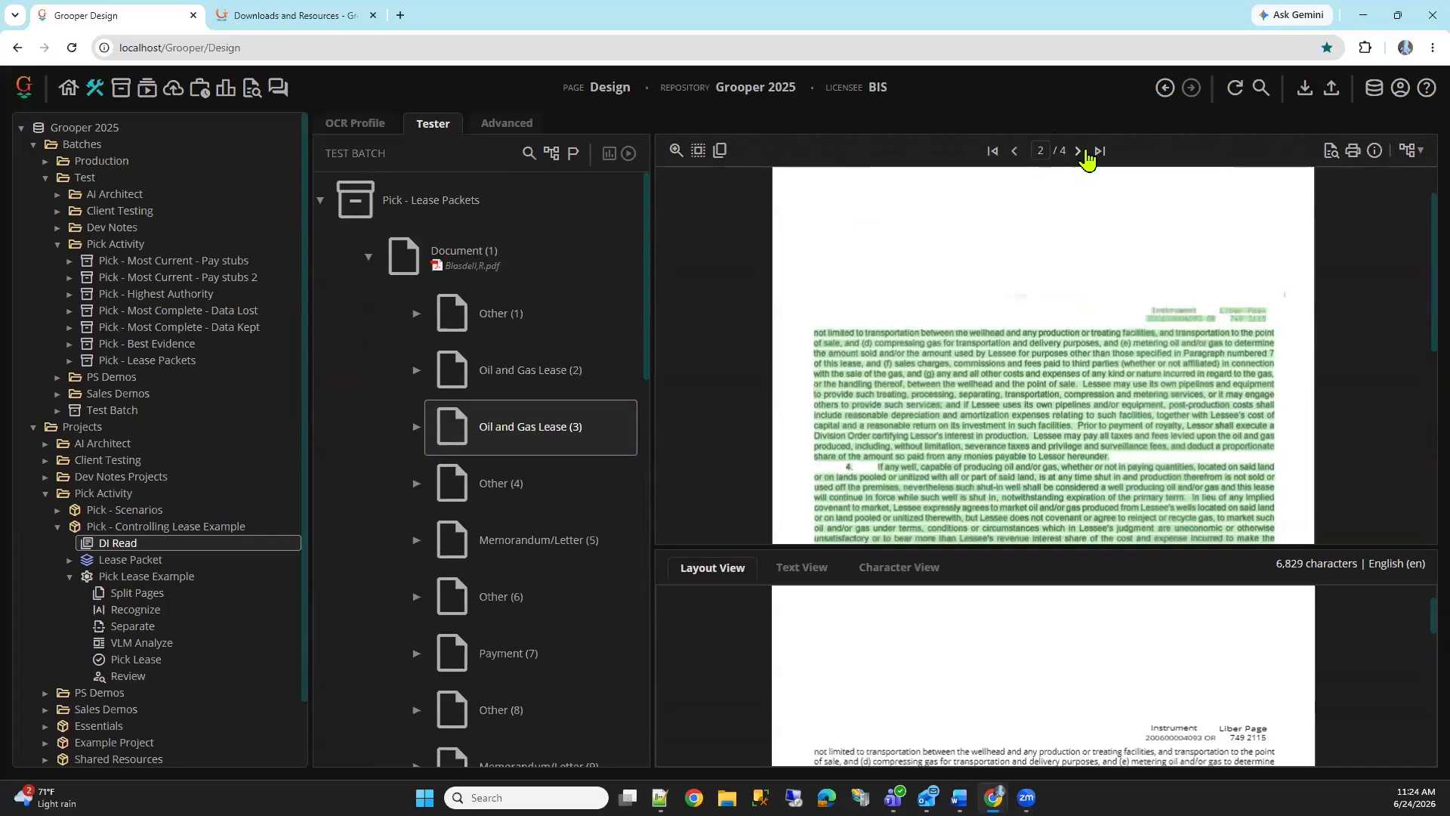
left_click(1078, 151)
left_click(1078, 151)
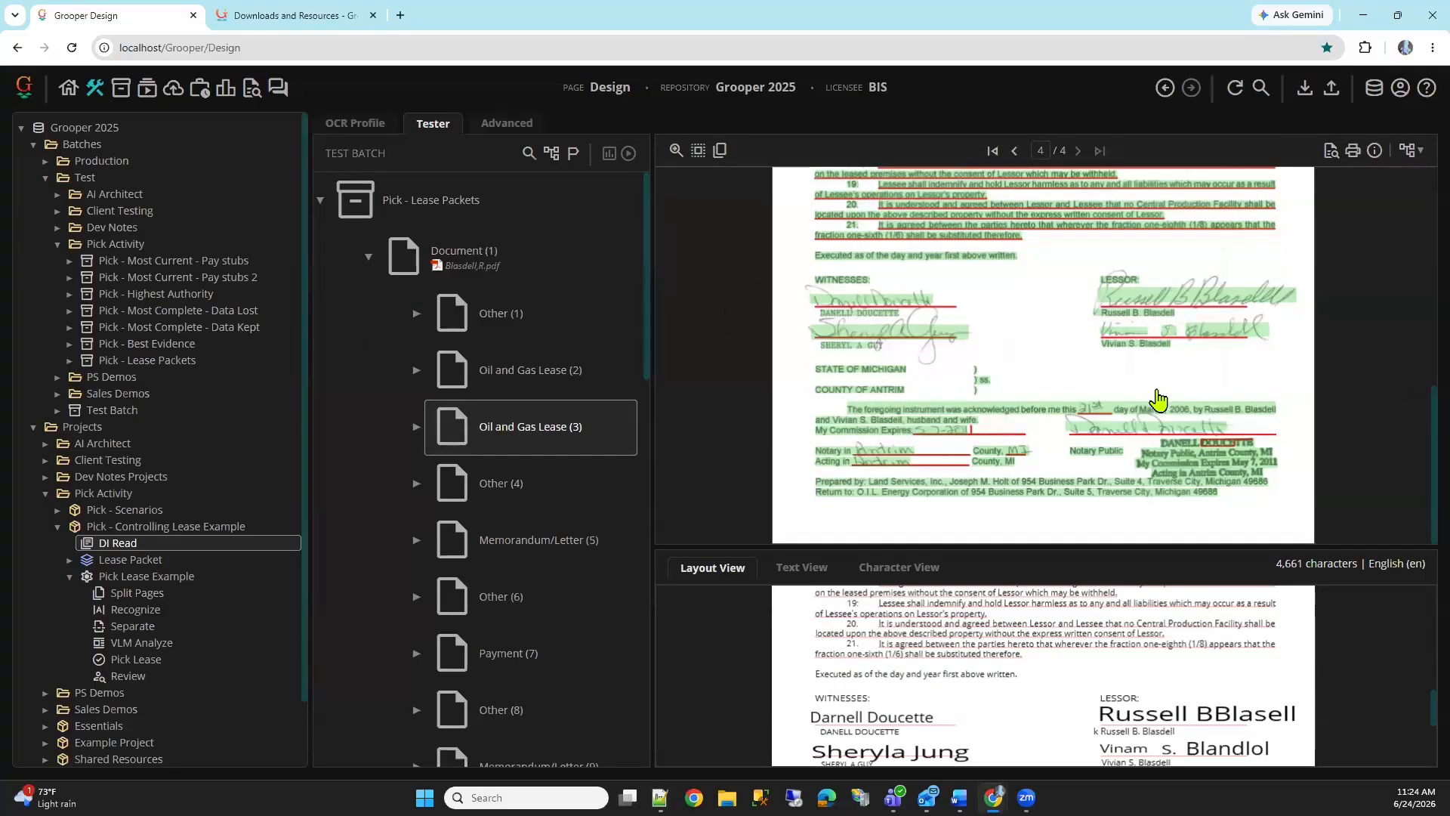
scroll(1160, 402, "up", 5)
scroll(1149, 441, "down", 1)
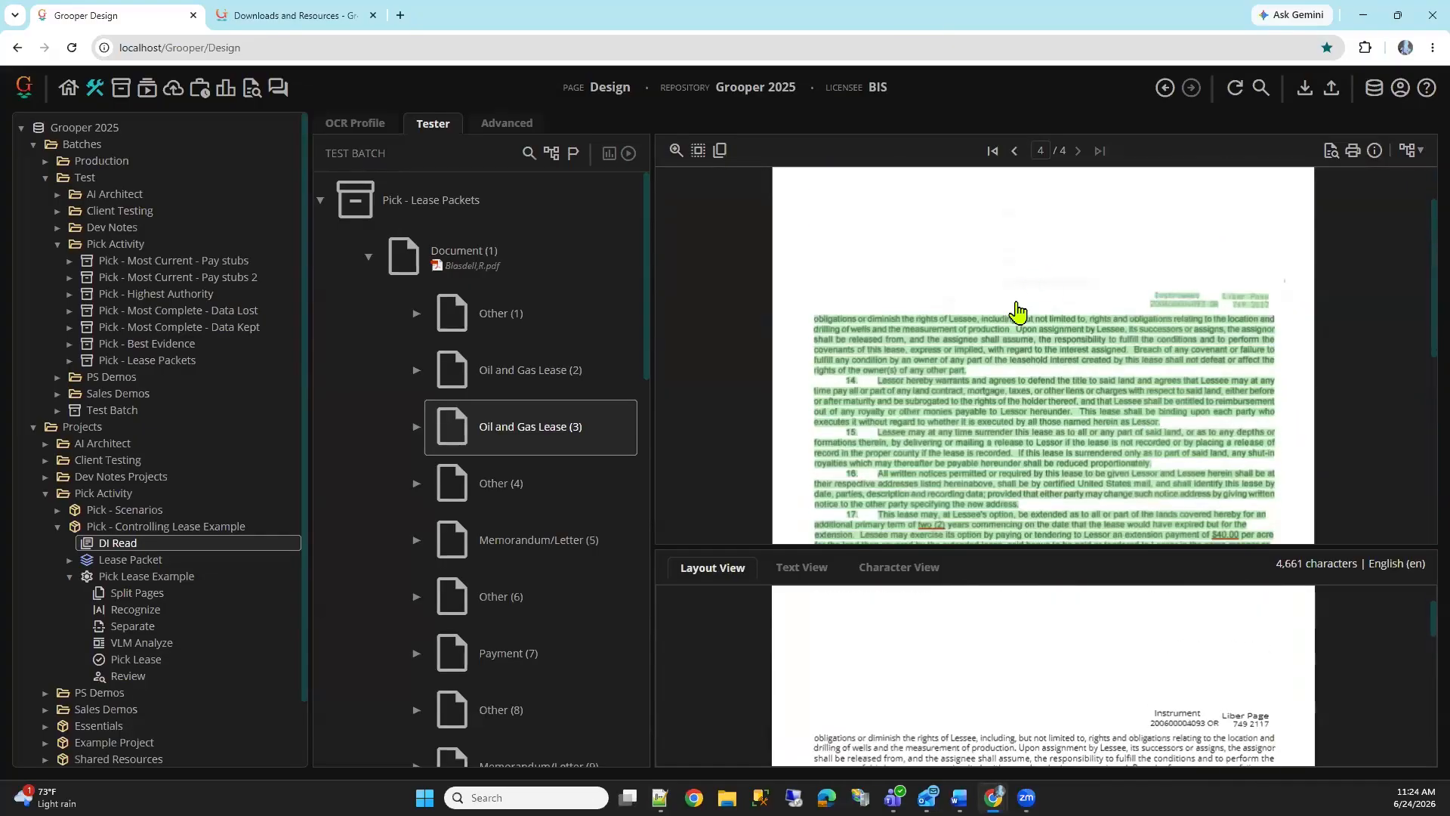
scroll(1223, 419, "down", 3)
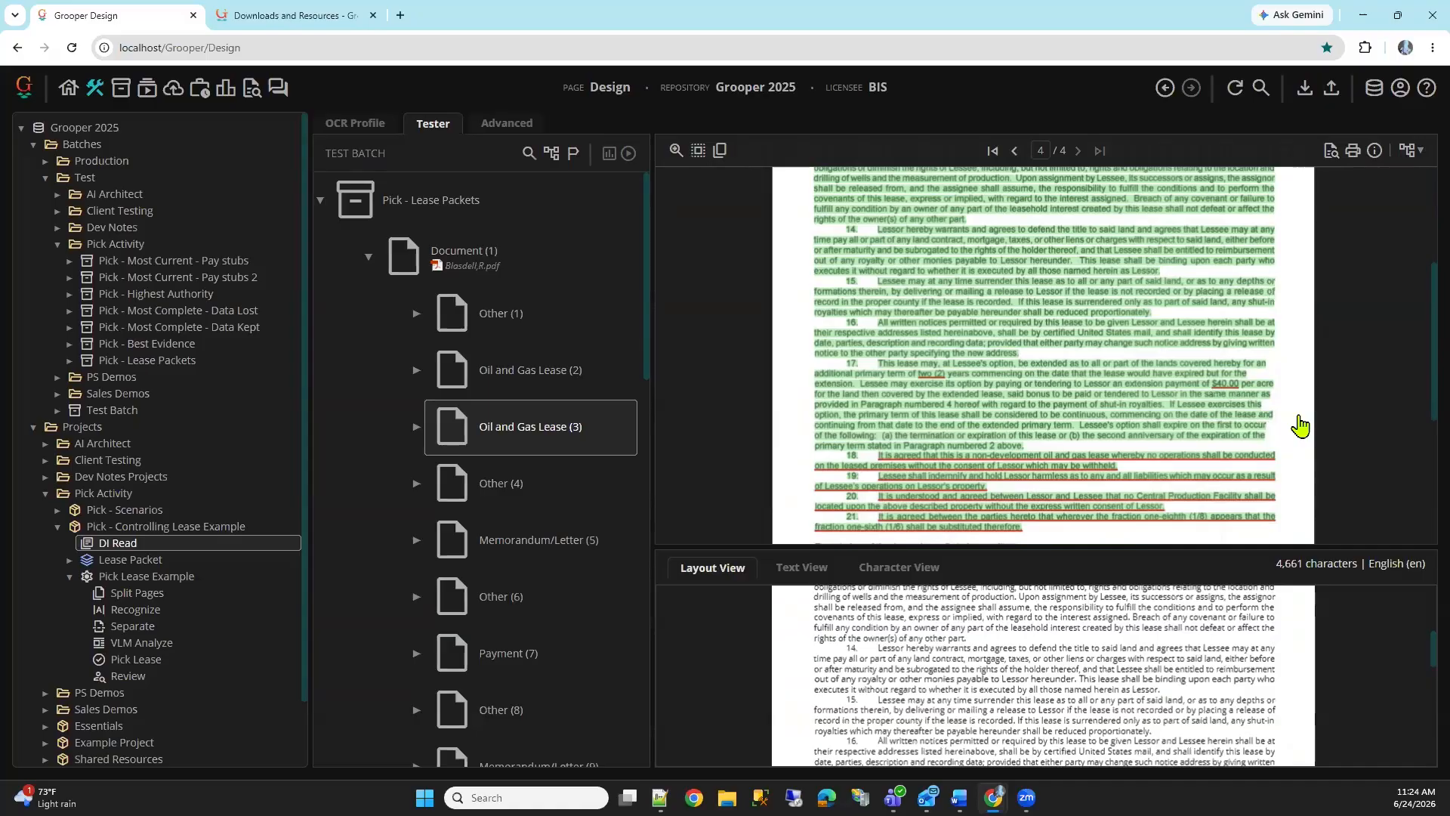
Open the Pick Lease step and read its full Instructions text, leaving the editor without changes
left_click(114, 659)
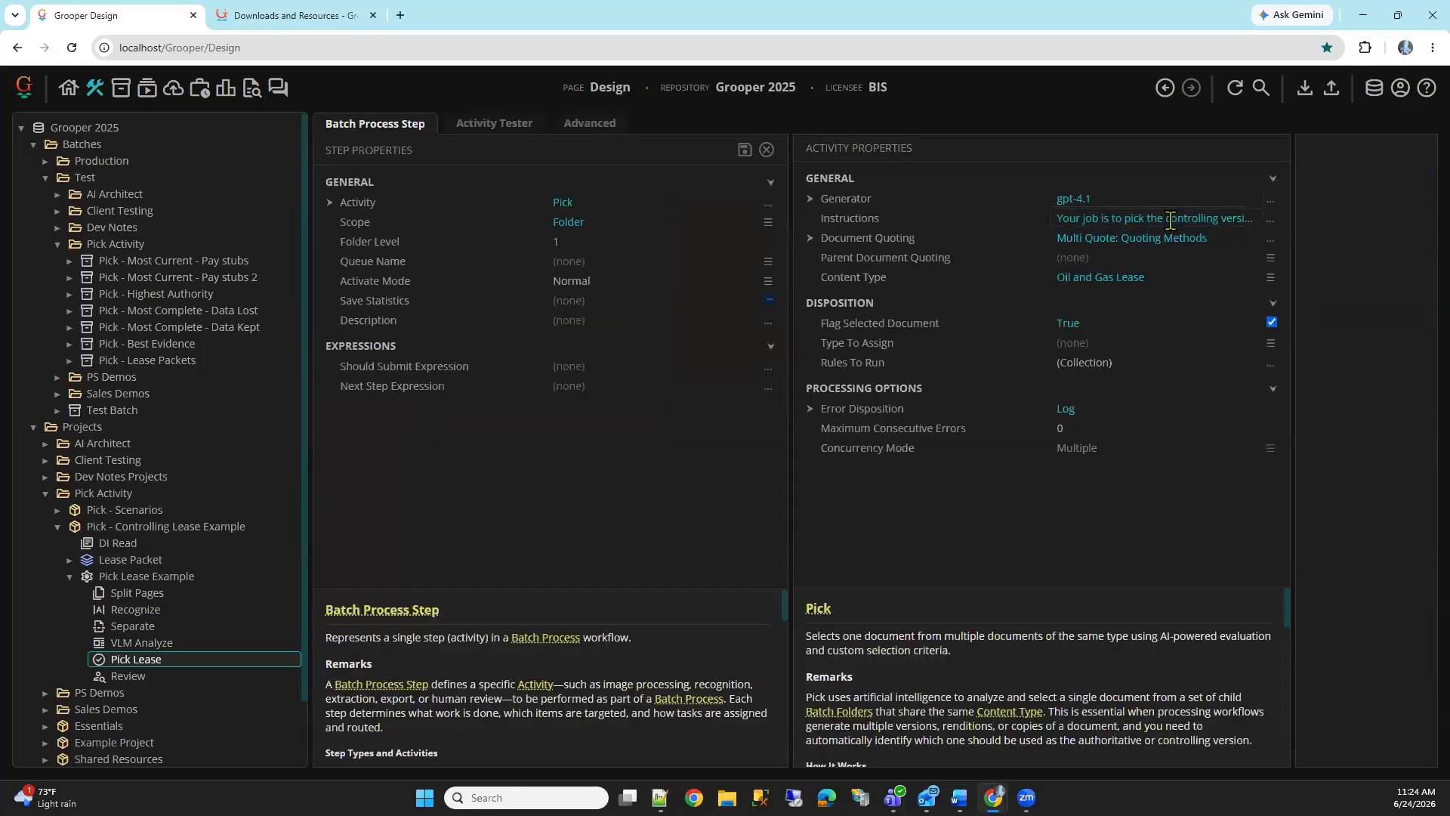
left_click(1168, 218)
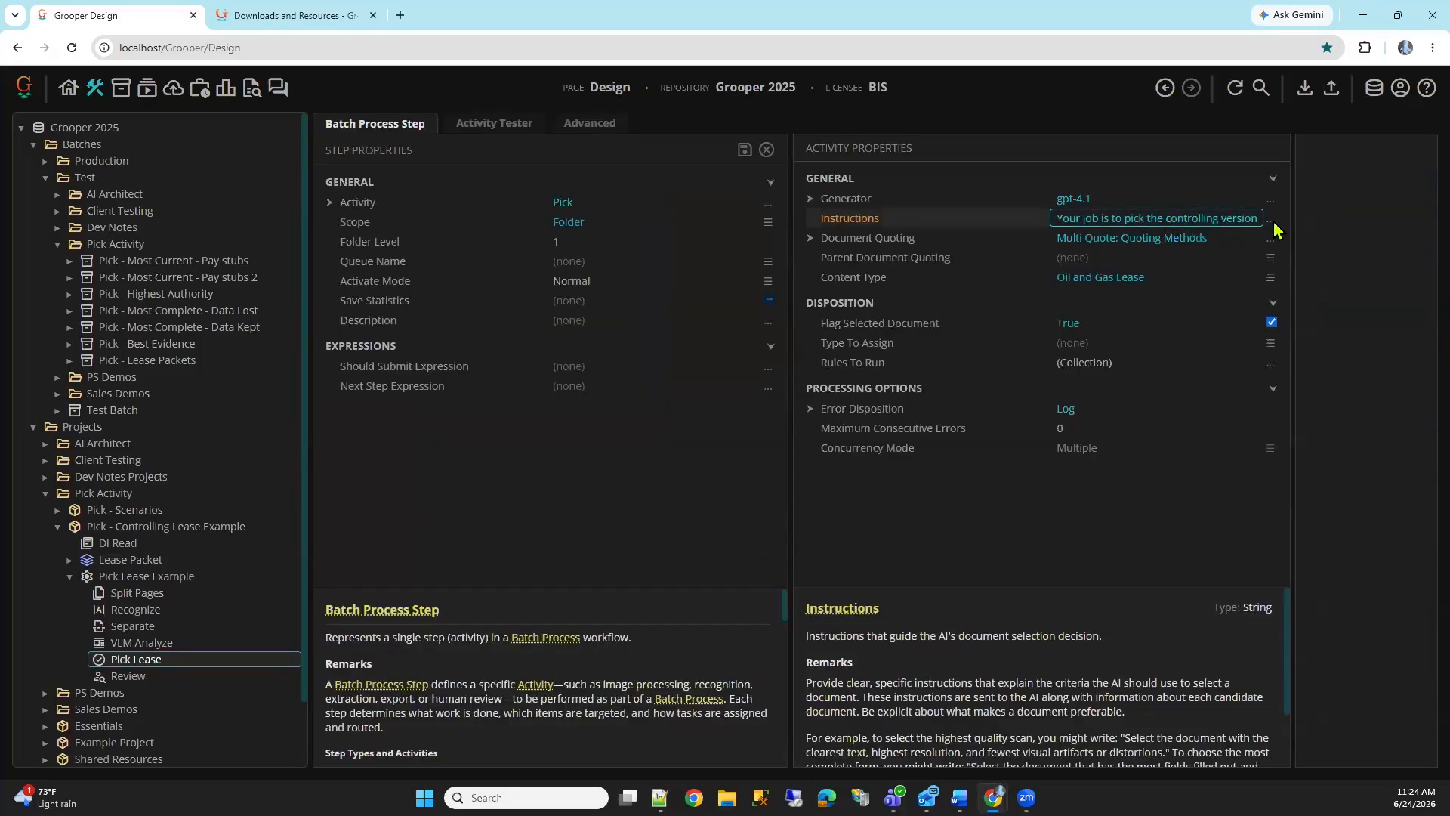
left_click(1271, 221)
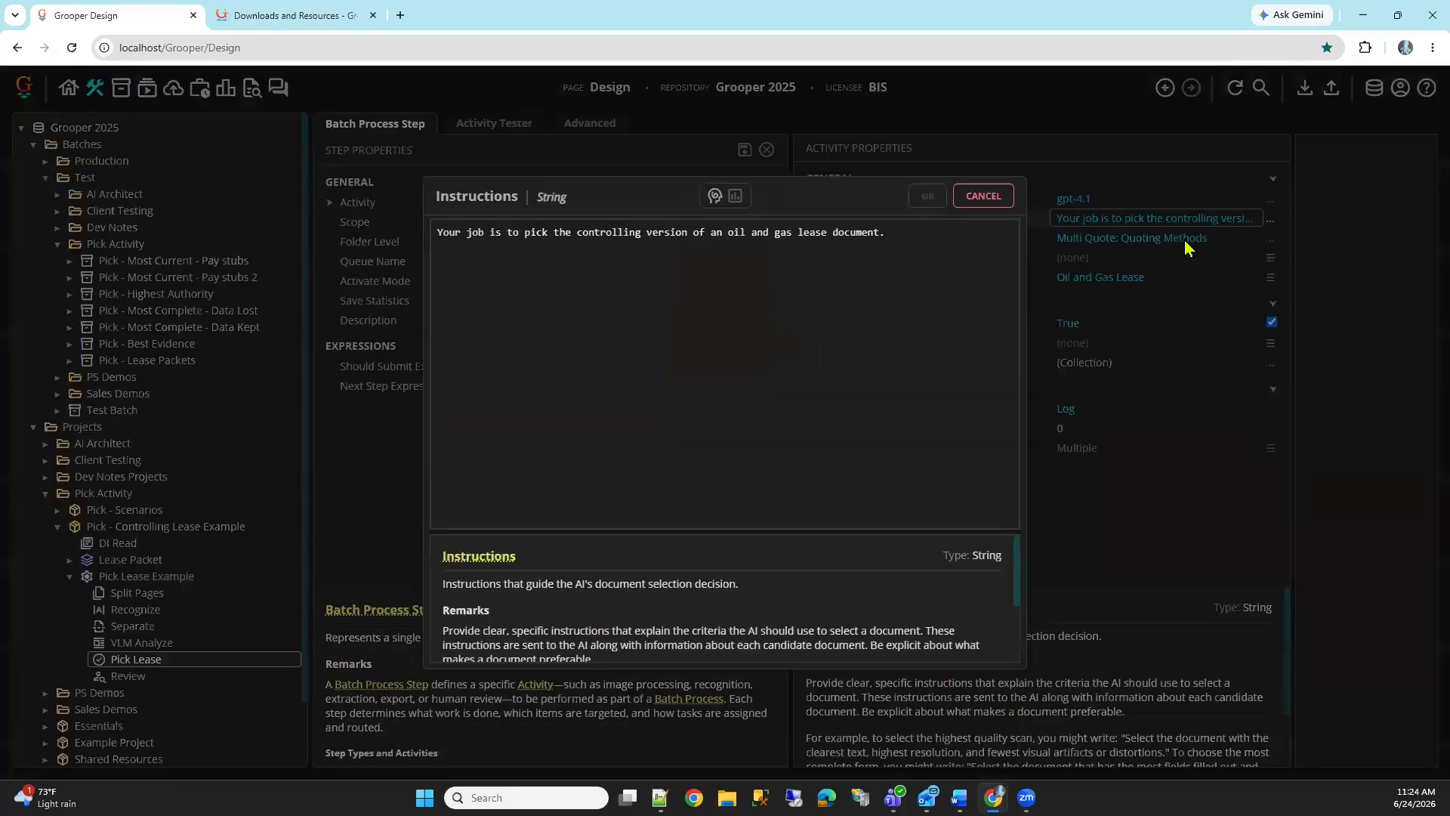
left_click(1002, 203)
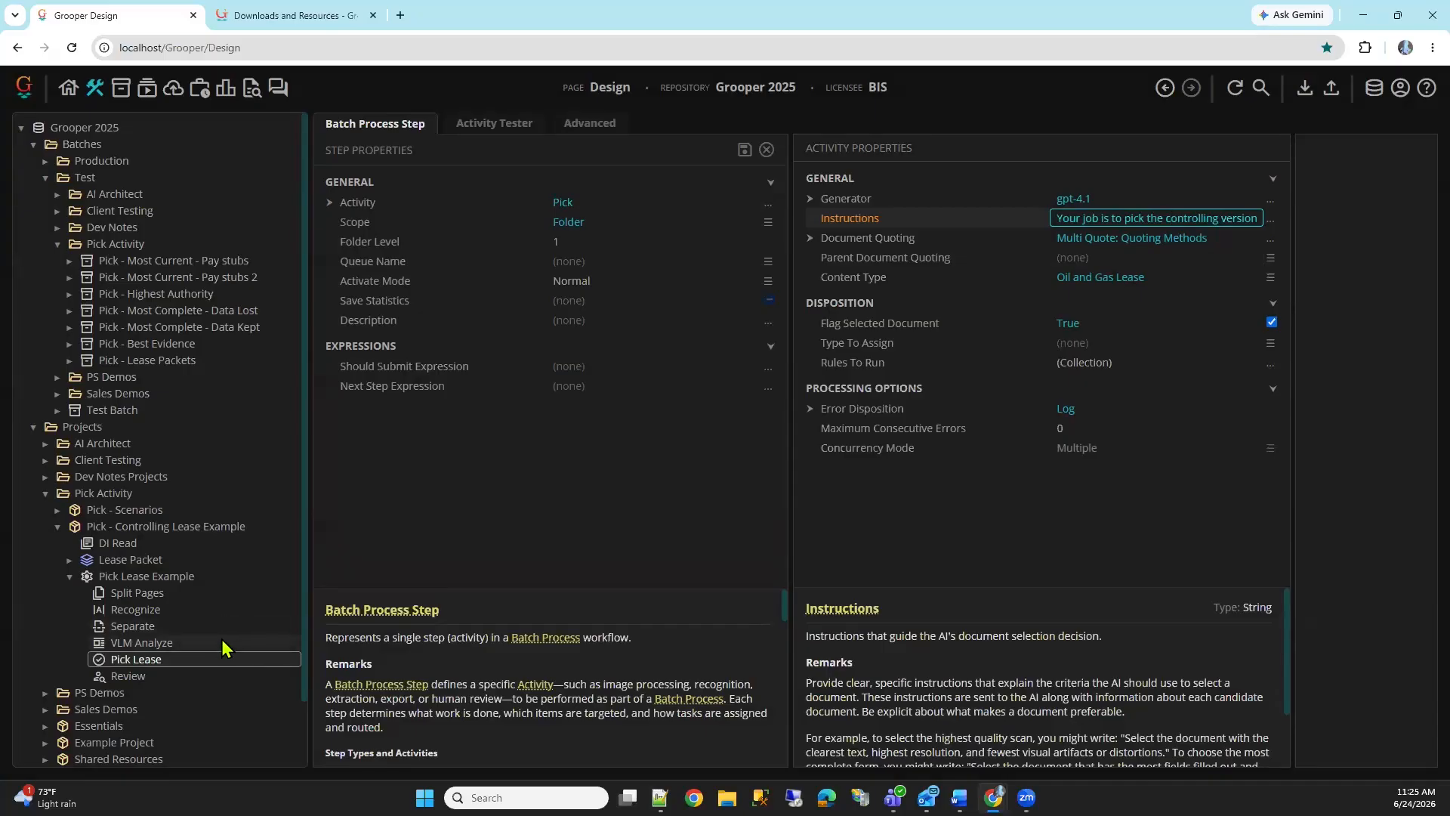
View the VLM Analyze step's properties and read the help for the Content Type property of the Pick Lease step
left_click(154, 643)
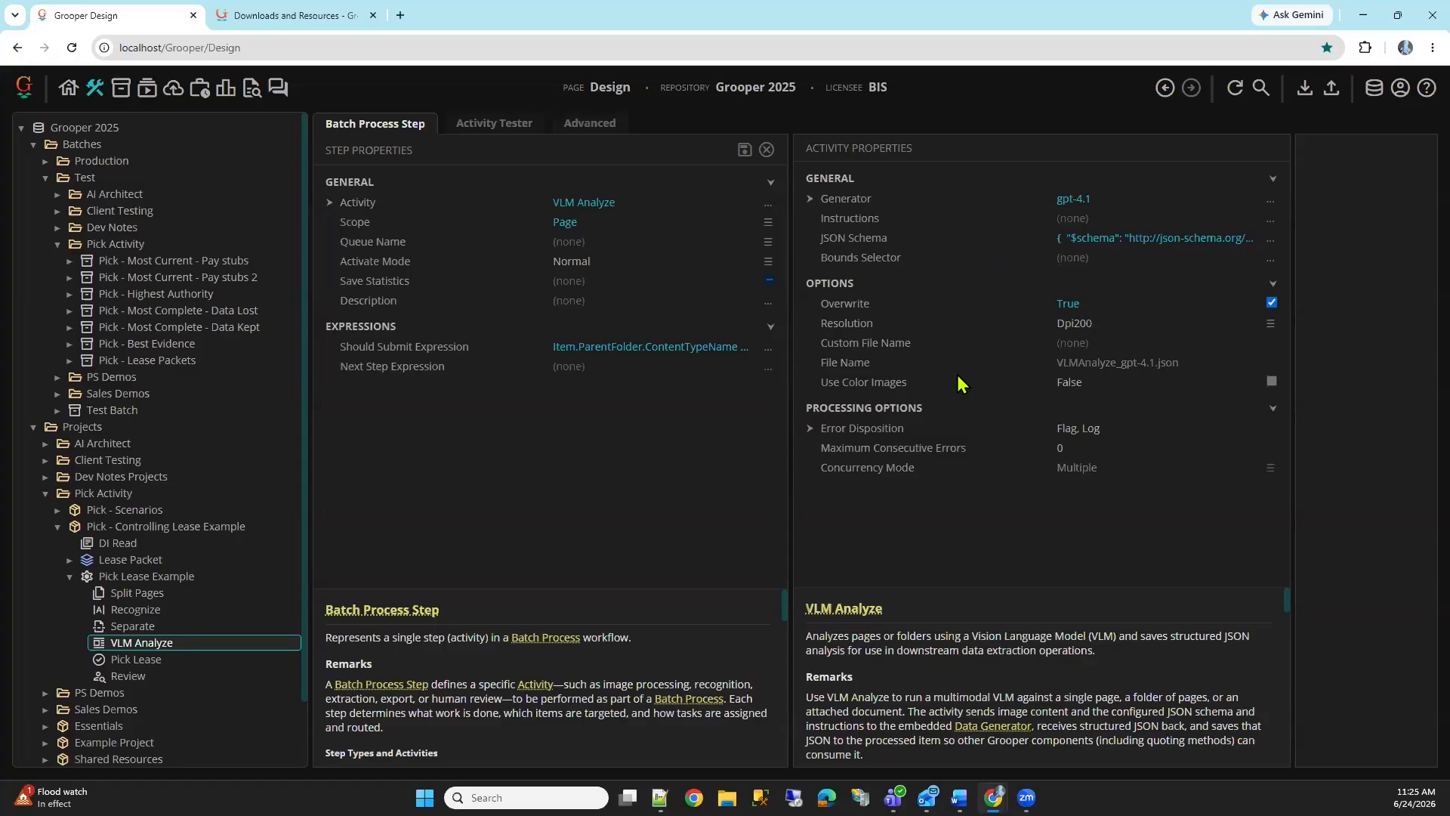
left_click(145, 658)
left_click(948, 280)
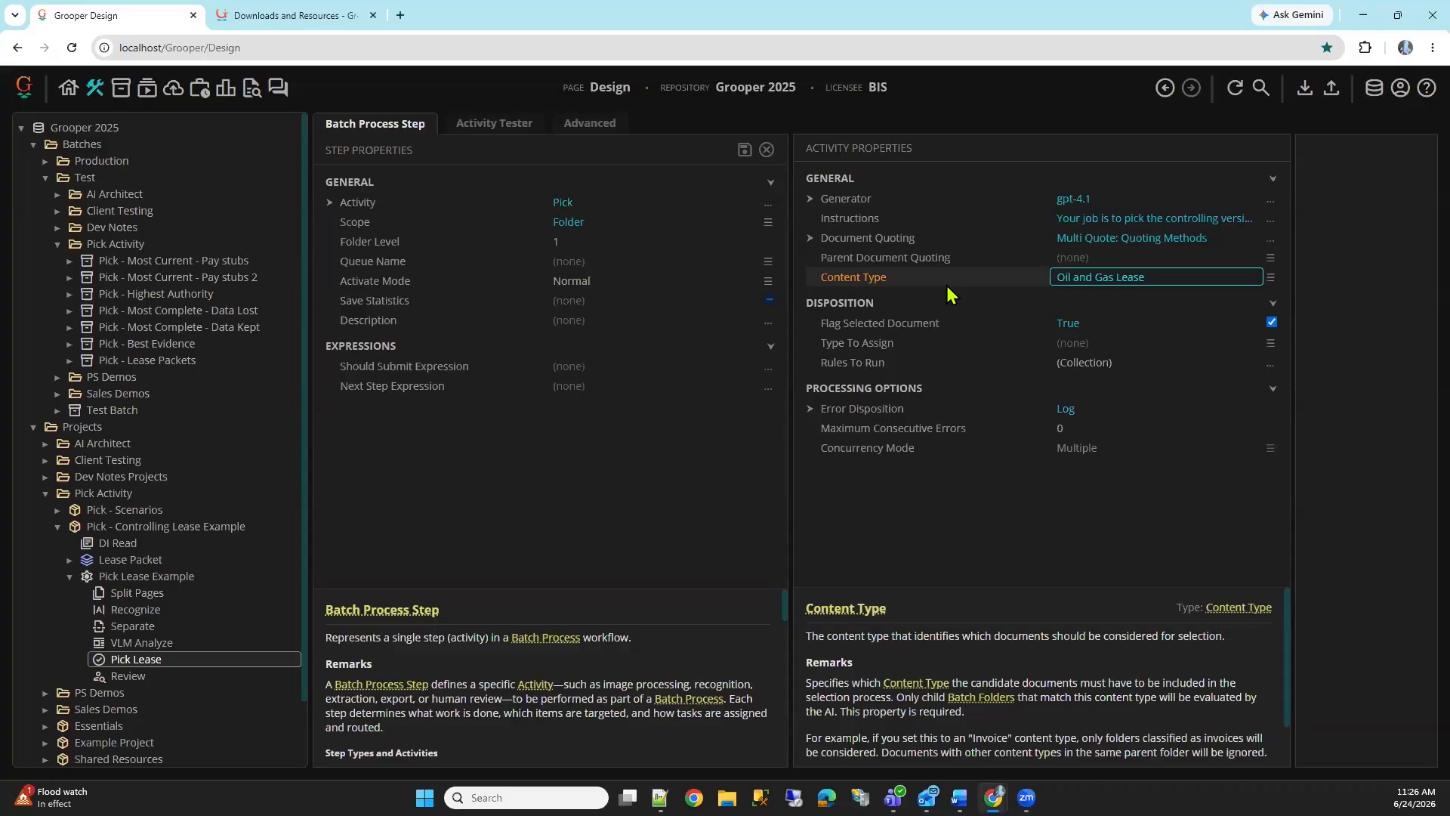
Expand Document Quoting in the Pick Lease step and view its Quoting Methods list, closing the list without changes
double_click(936, 241)
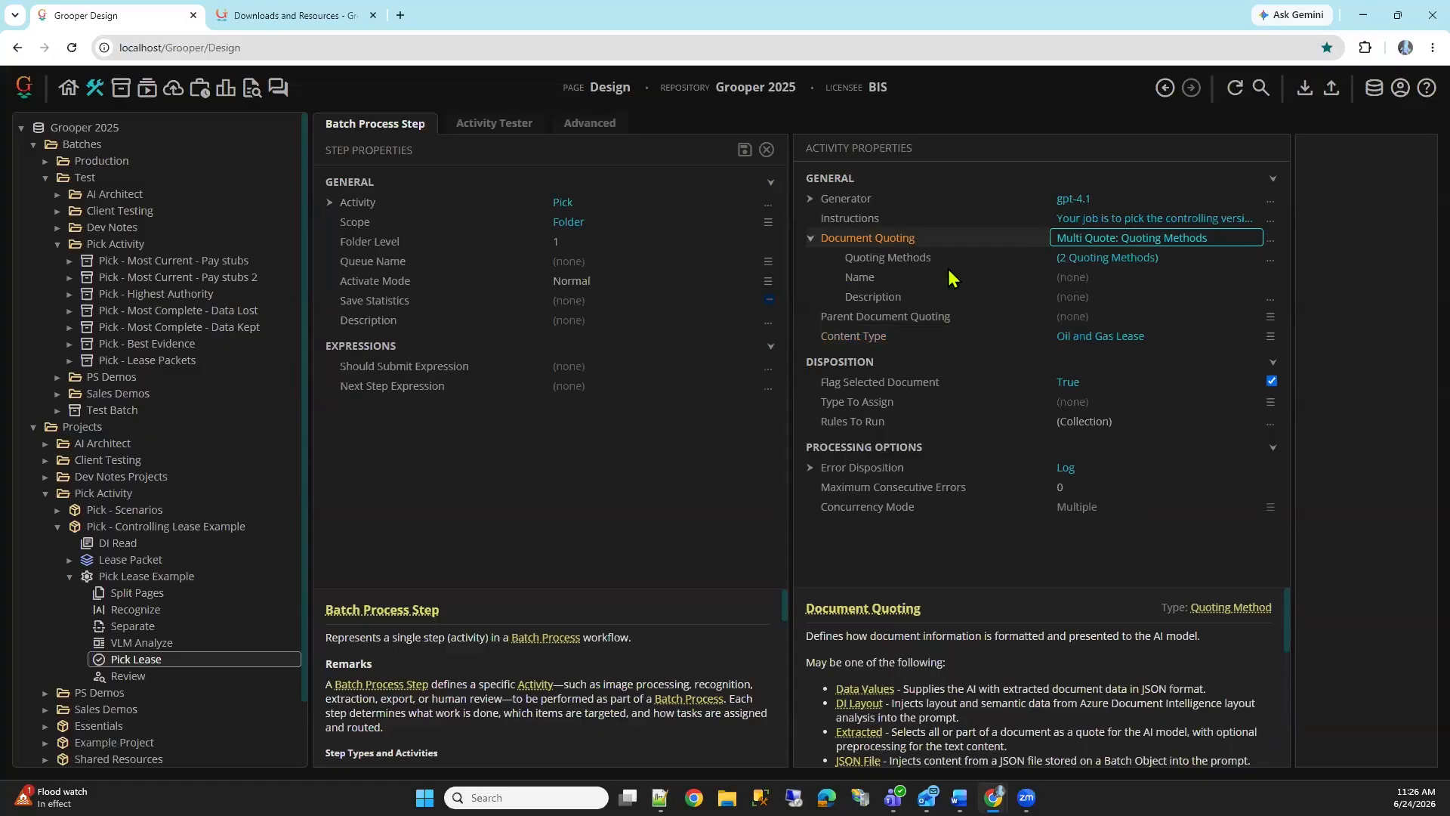
left_click(985, 262)
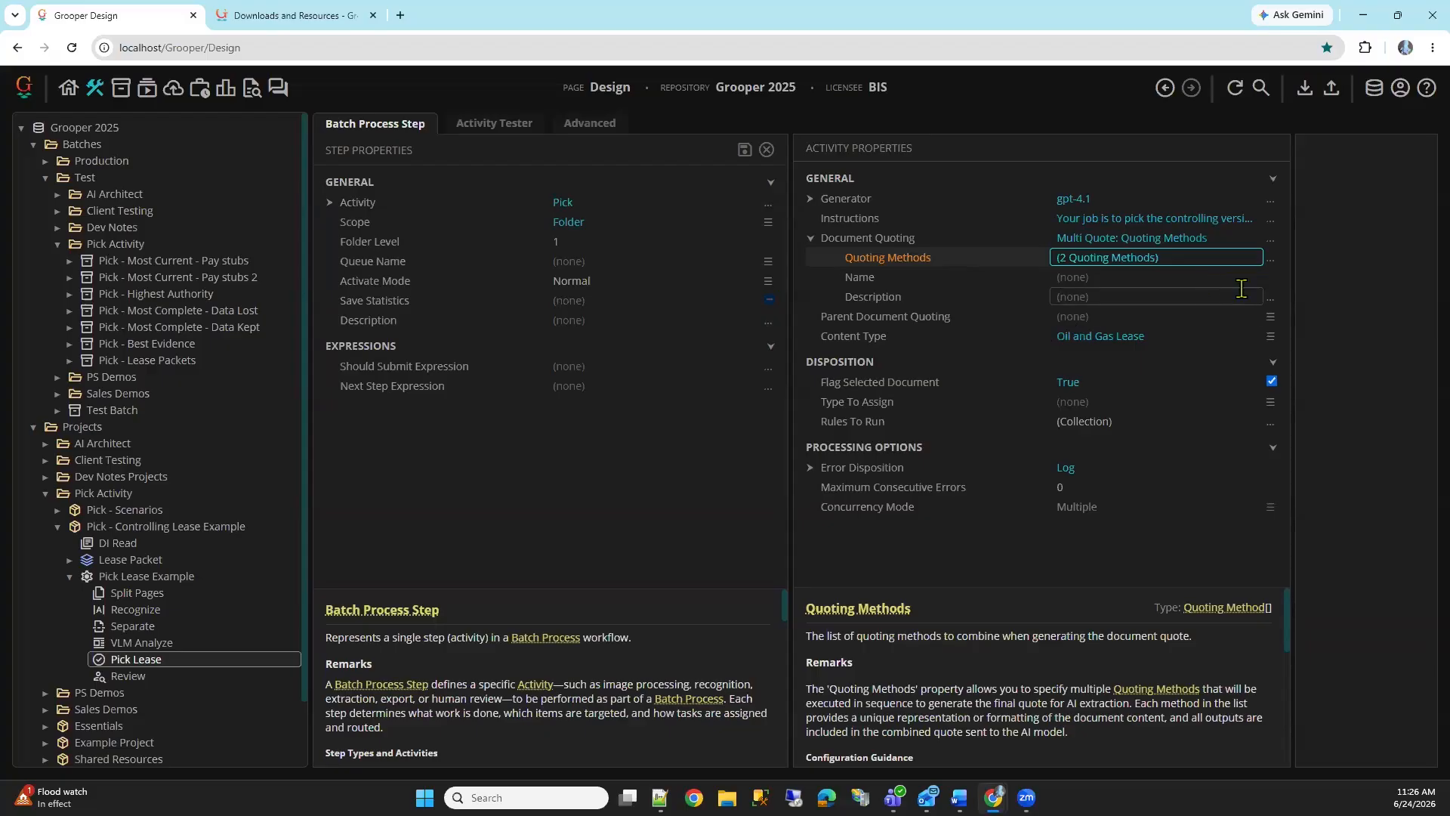
left_click(1152, 279)
left_click(1181, 261)
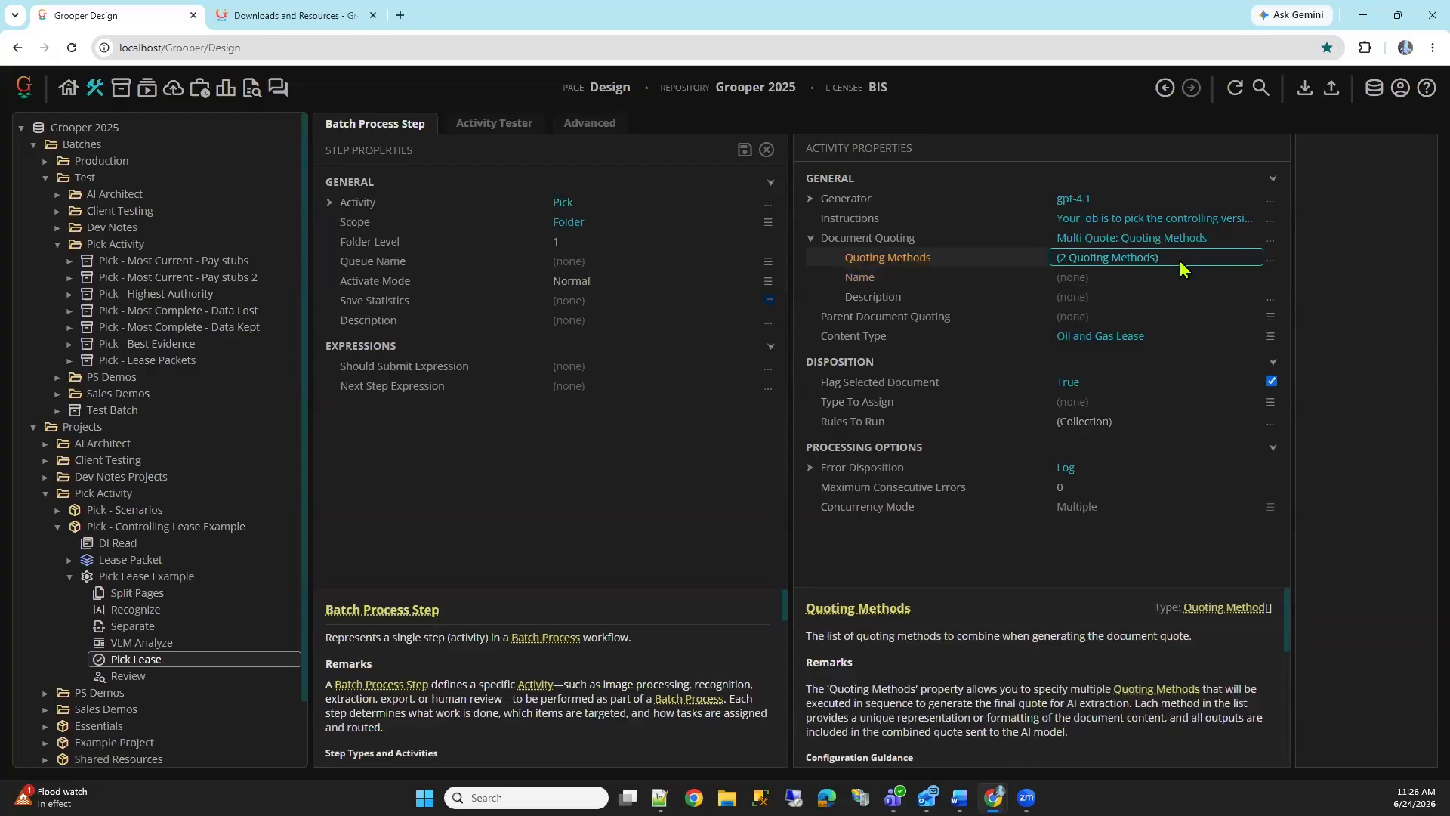
left_click(1271, 263)
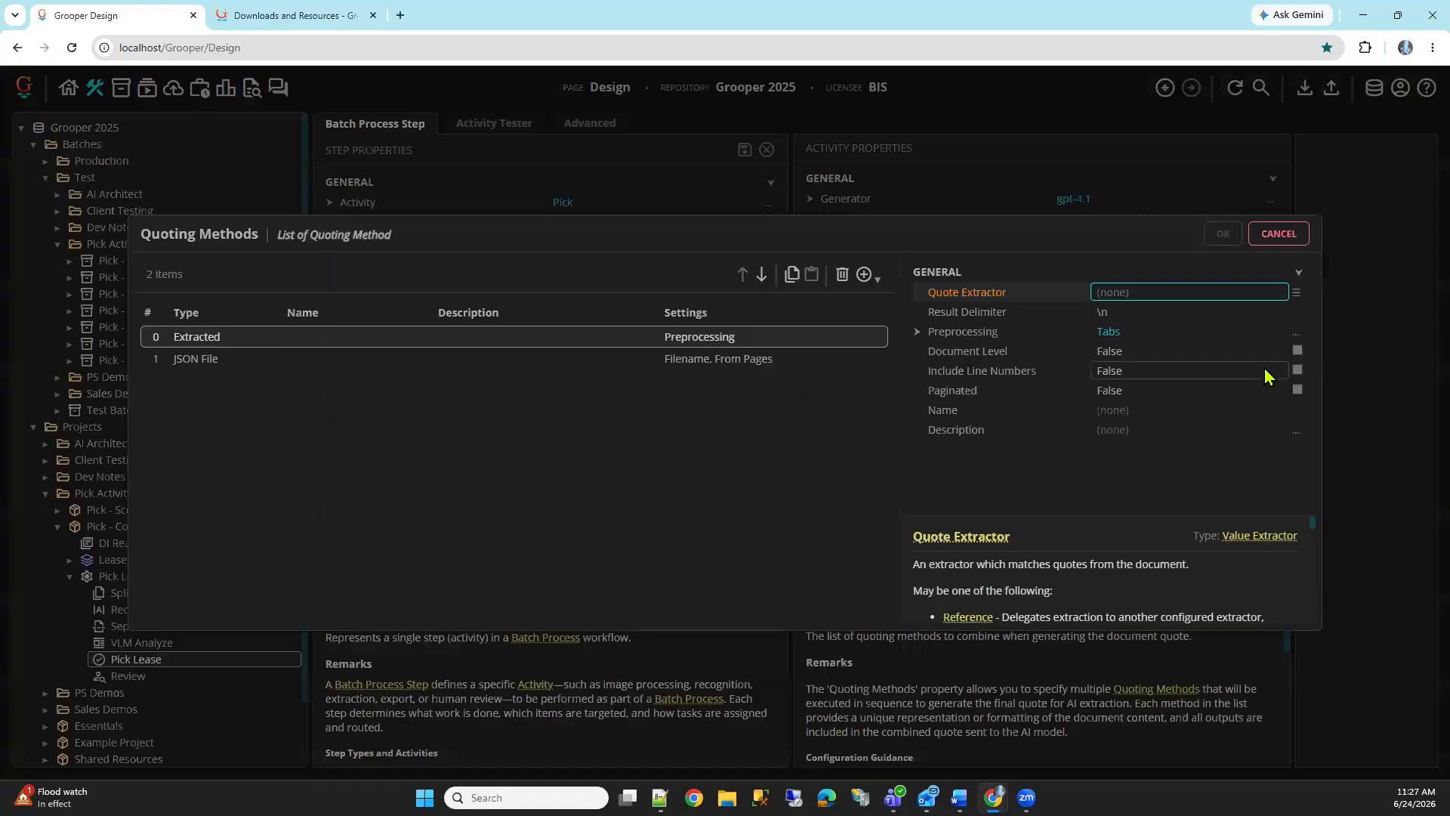
left_click(1278, 235)
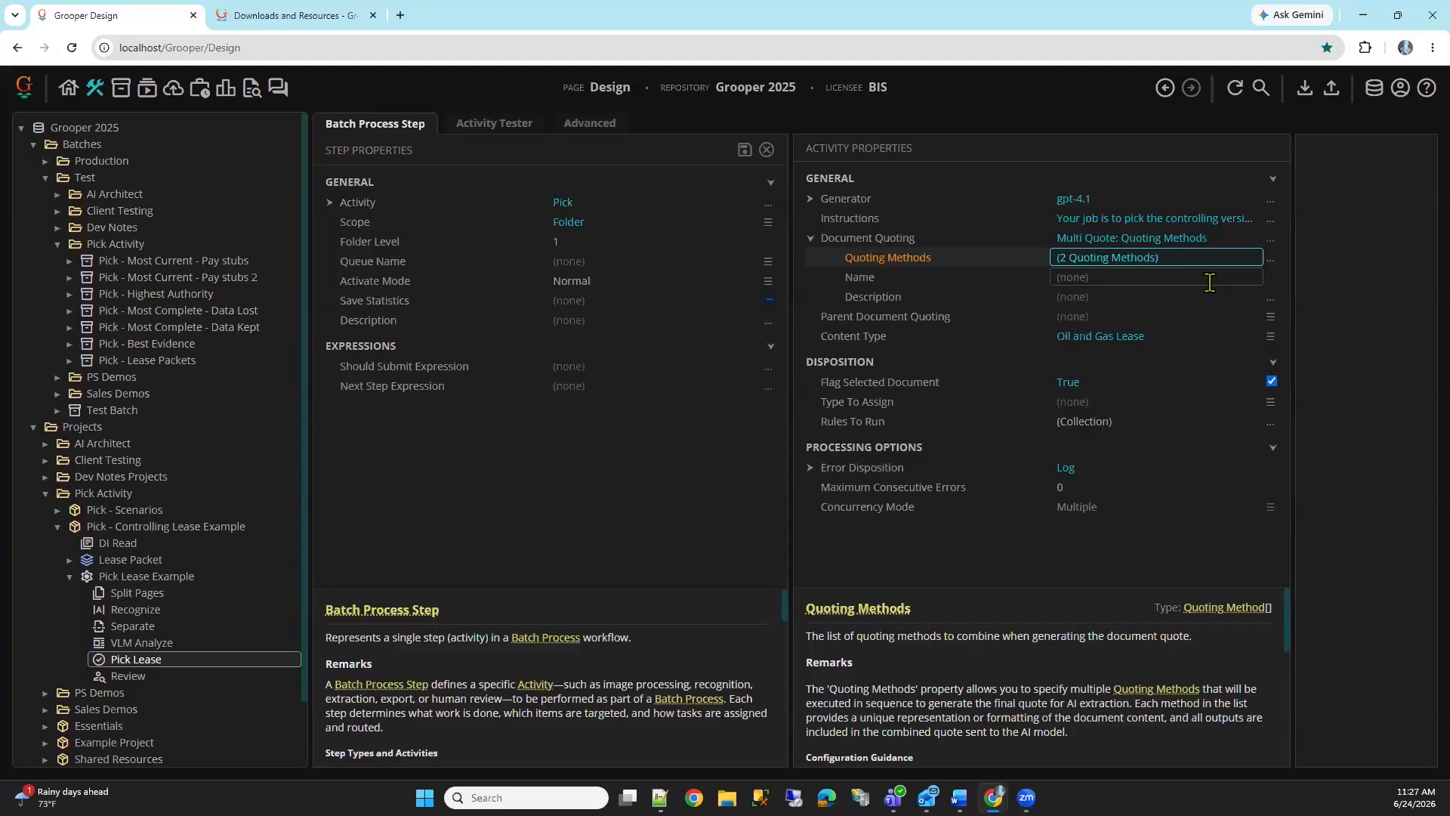
Reopen the Quoting Methods list to view the Extracted method's settings and the quoting method types that can be added
left_click(1271, 260)
left_click(814, 339)
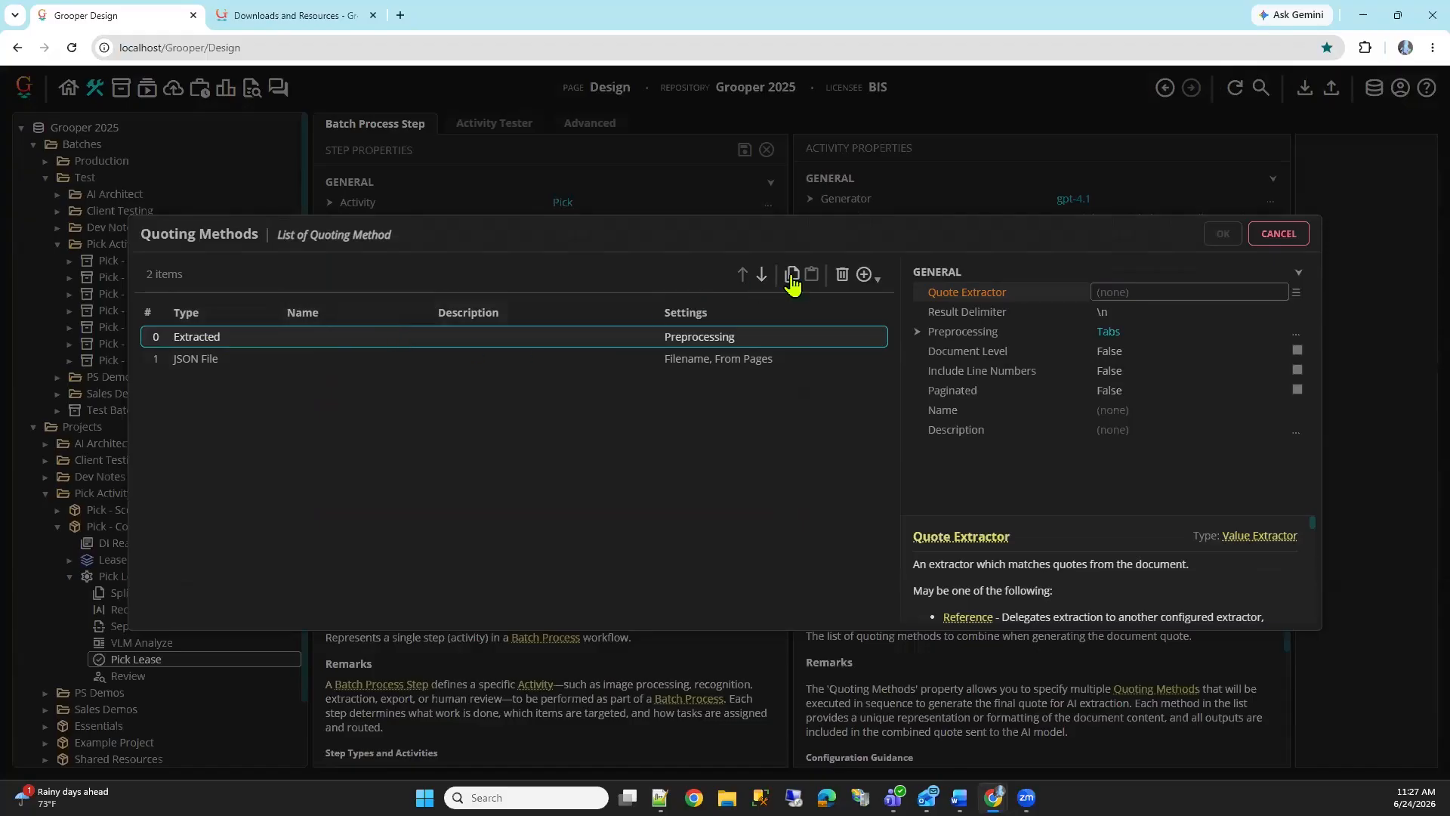
left_click(865, 274)
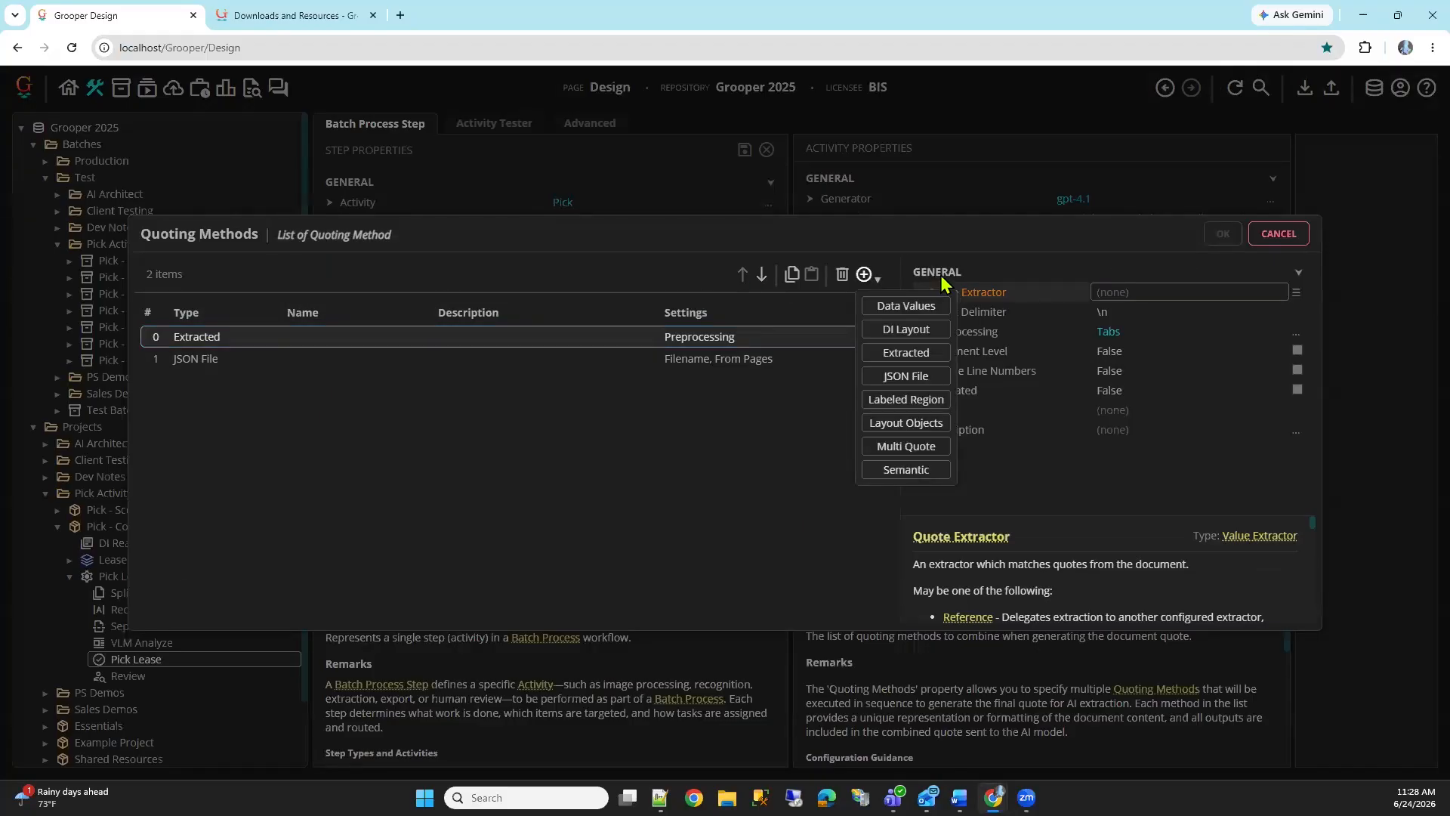
left_click(1061, 294)
Examine the JSON File method's Filename and From Pages settings, compare them with the Extracted method, and close the list without changes
left_click(747, 360)
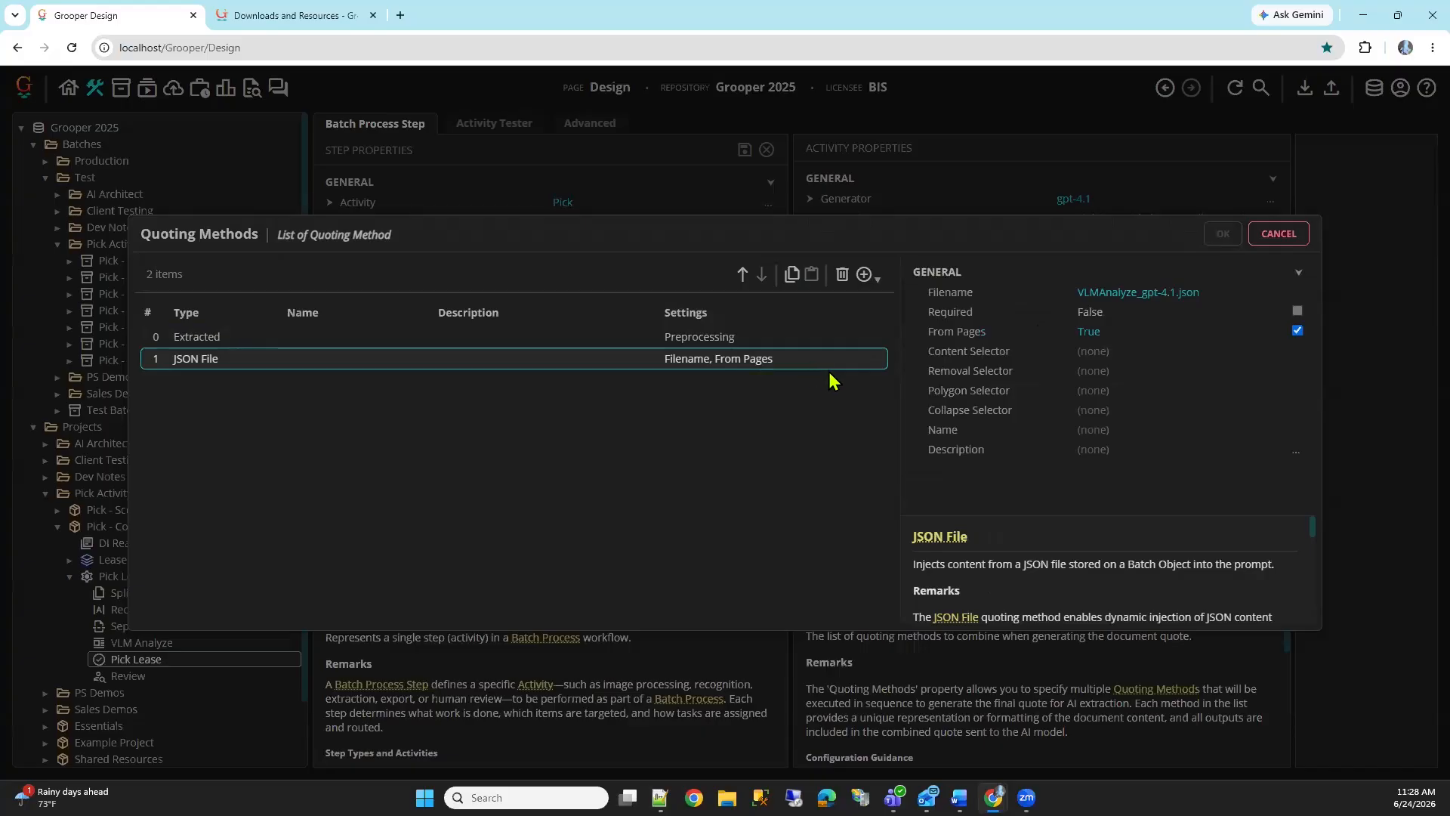
left_click(1088, 293)
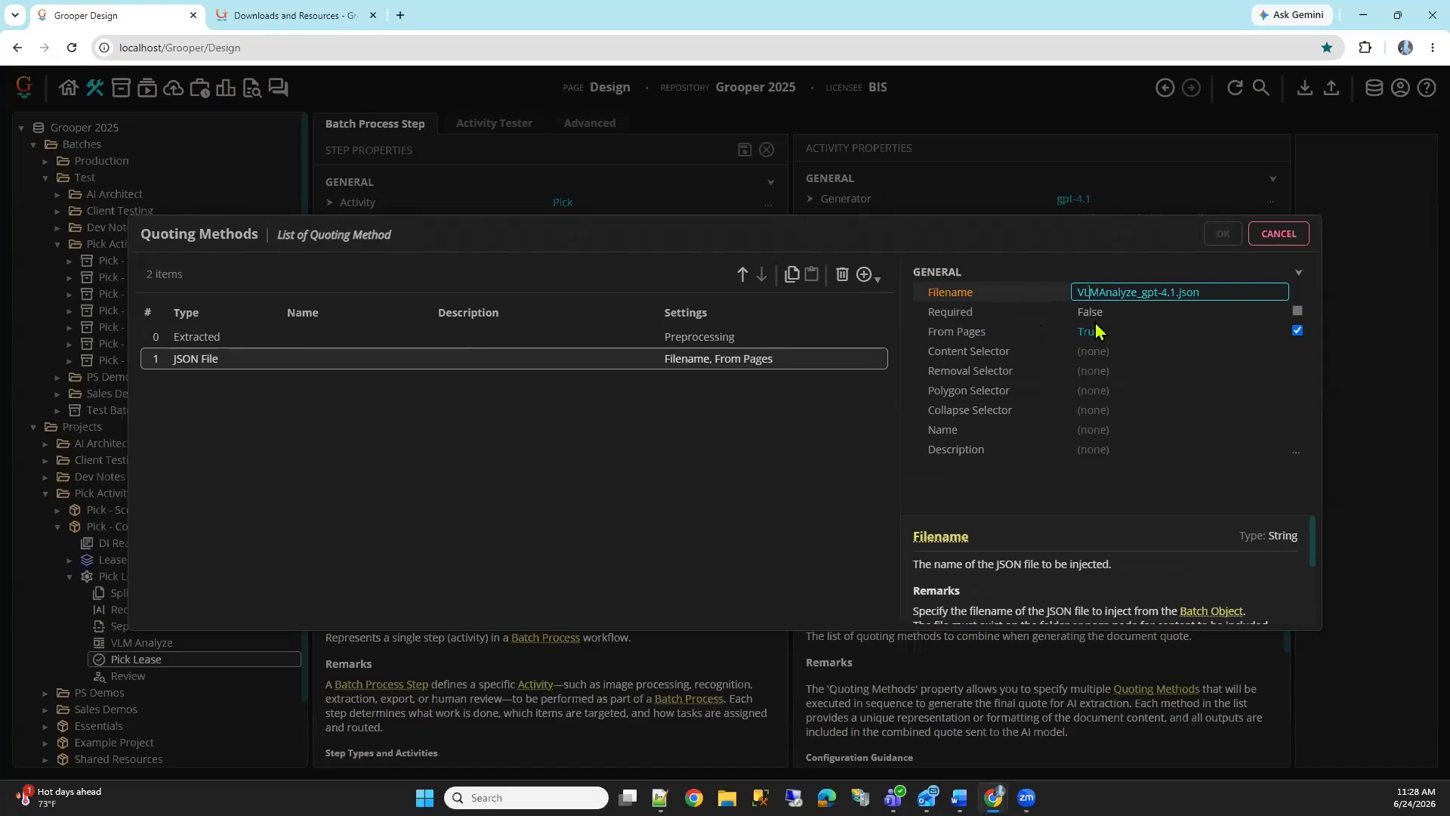
left_click(867, 276)
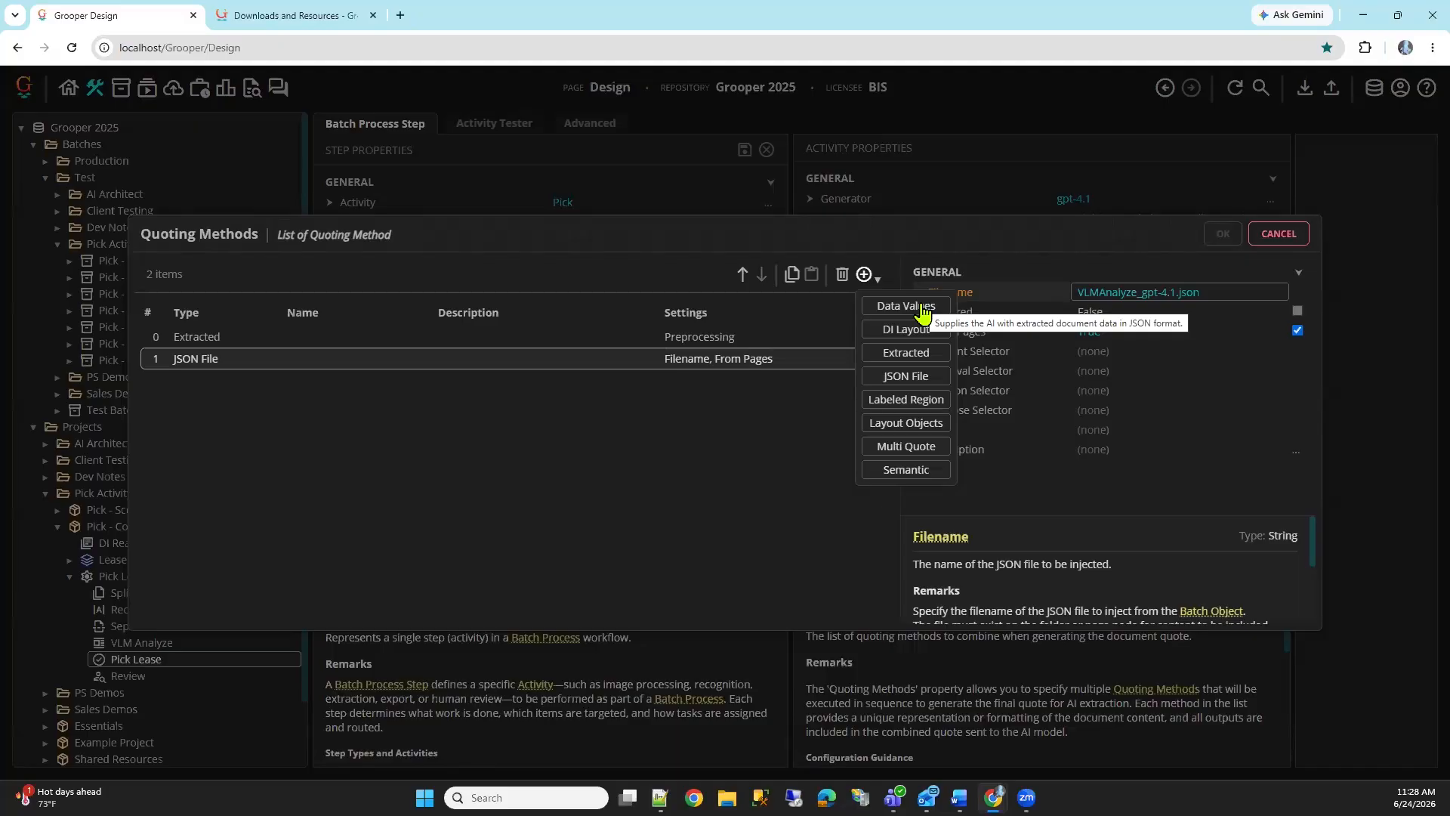
left_click(767, 341)
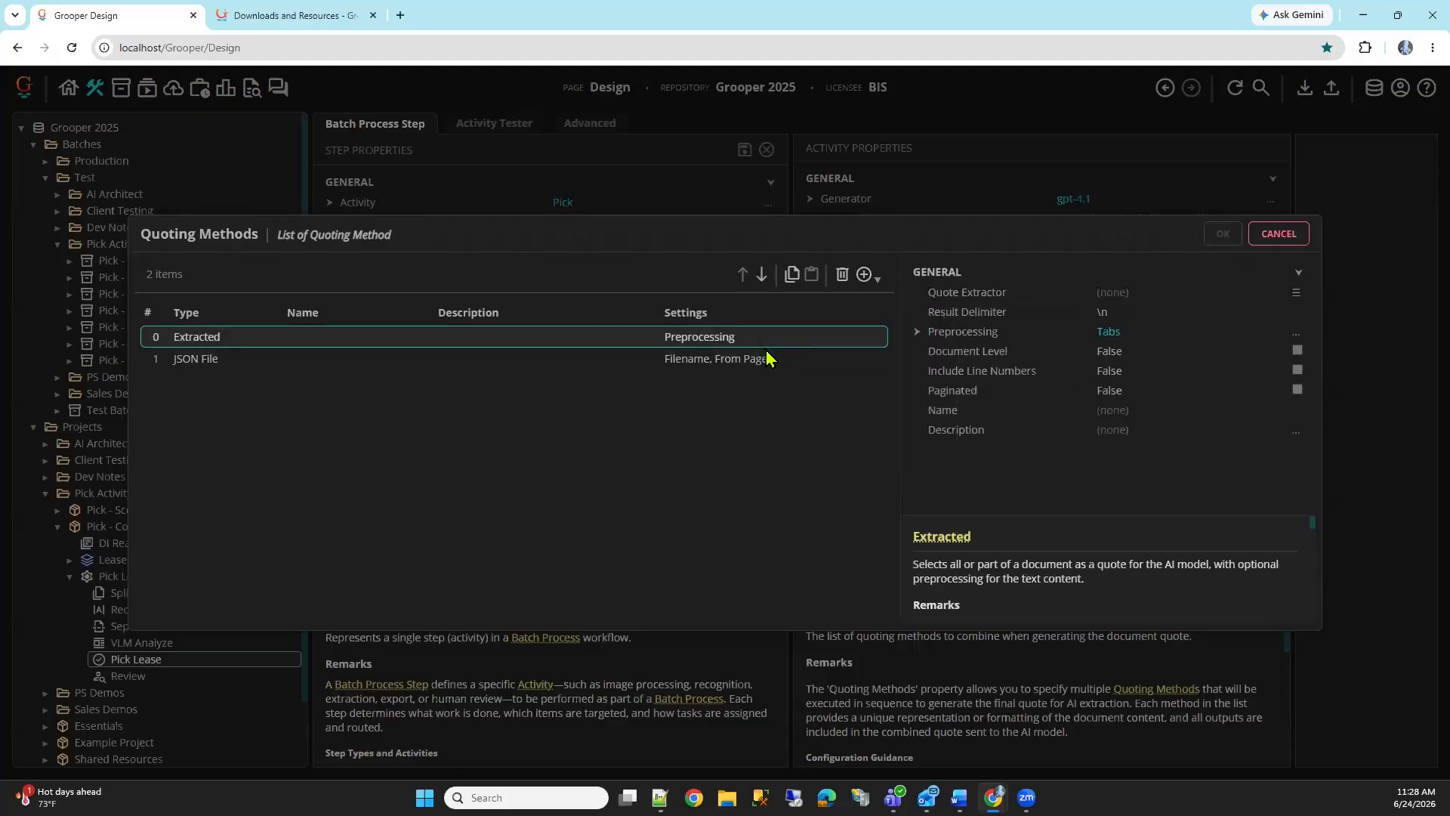
left_click(220, 359)
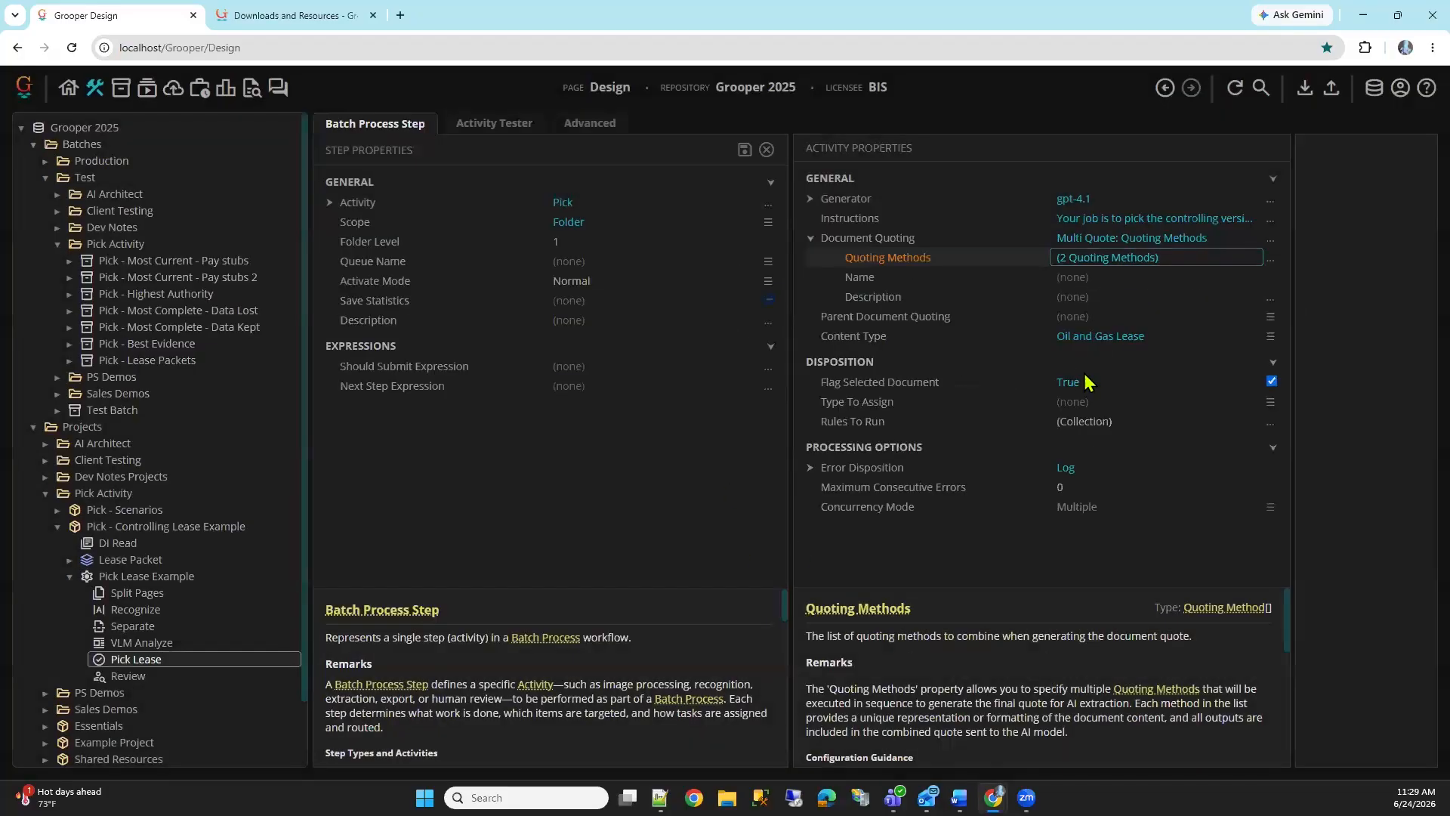
left_click(1296, 236)
Run the Pick Lease step on Document (1) of the Pick - Lease Packets batch in the Activity Tester and view the flagged lease
left_click(494, 123)
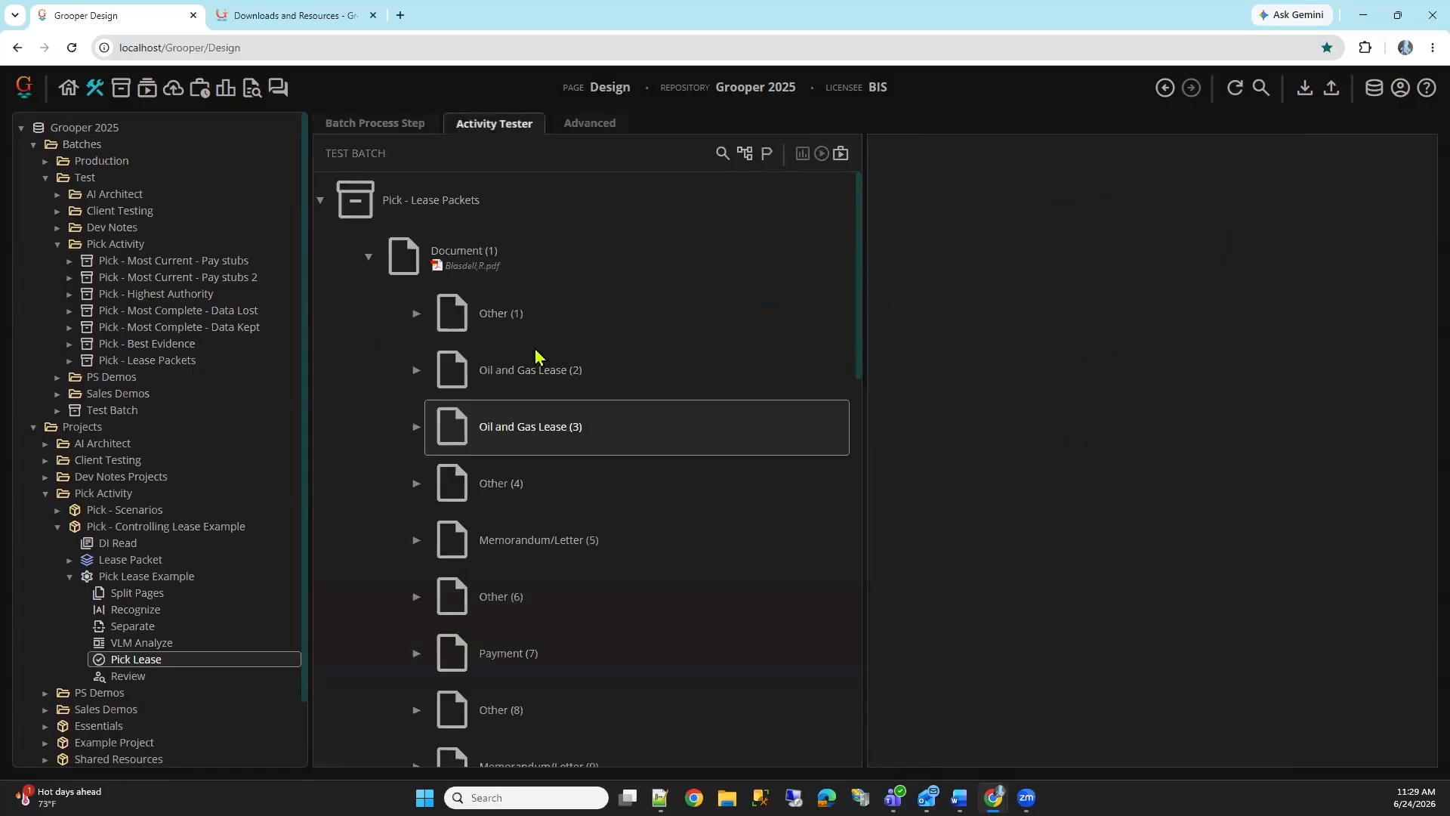
left_click(755, 272)
left_click(821, 153)
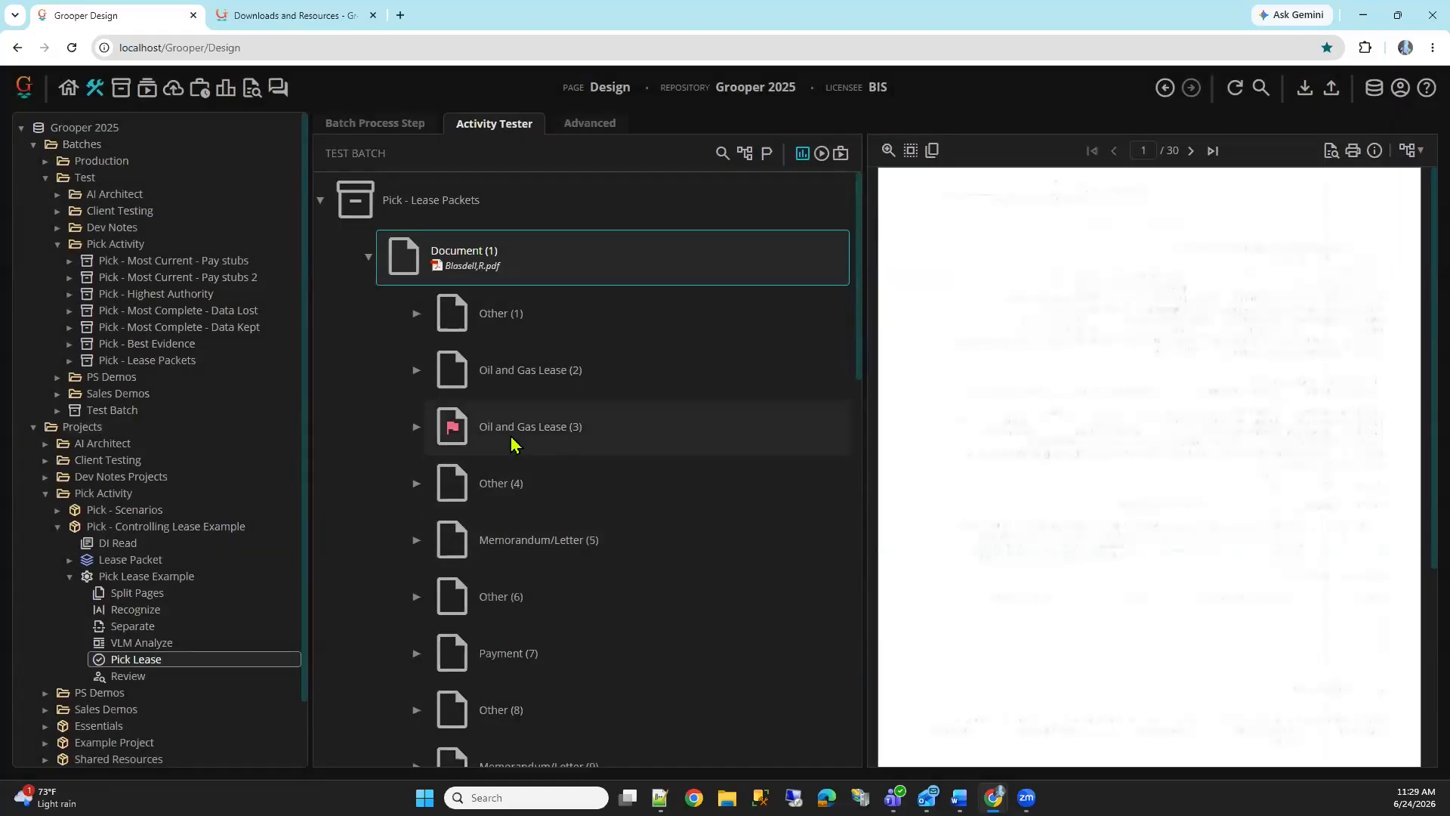
left_click(473, 434)
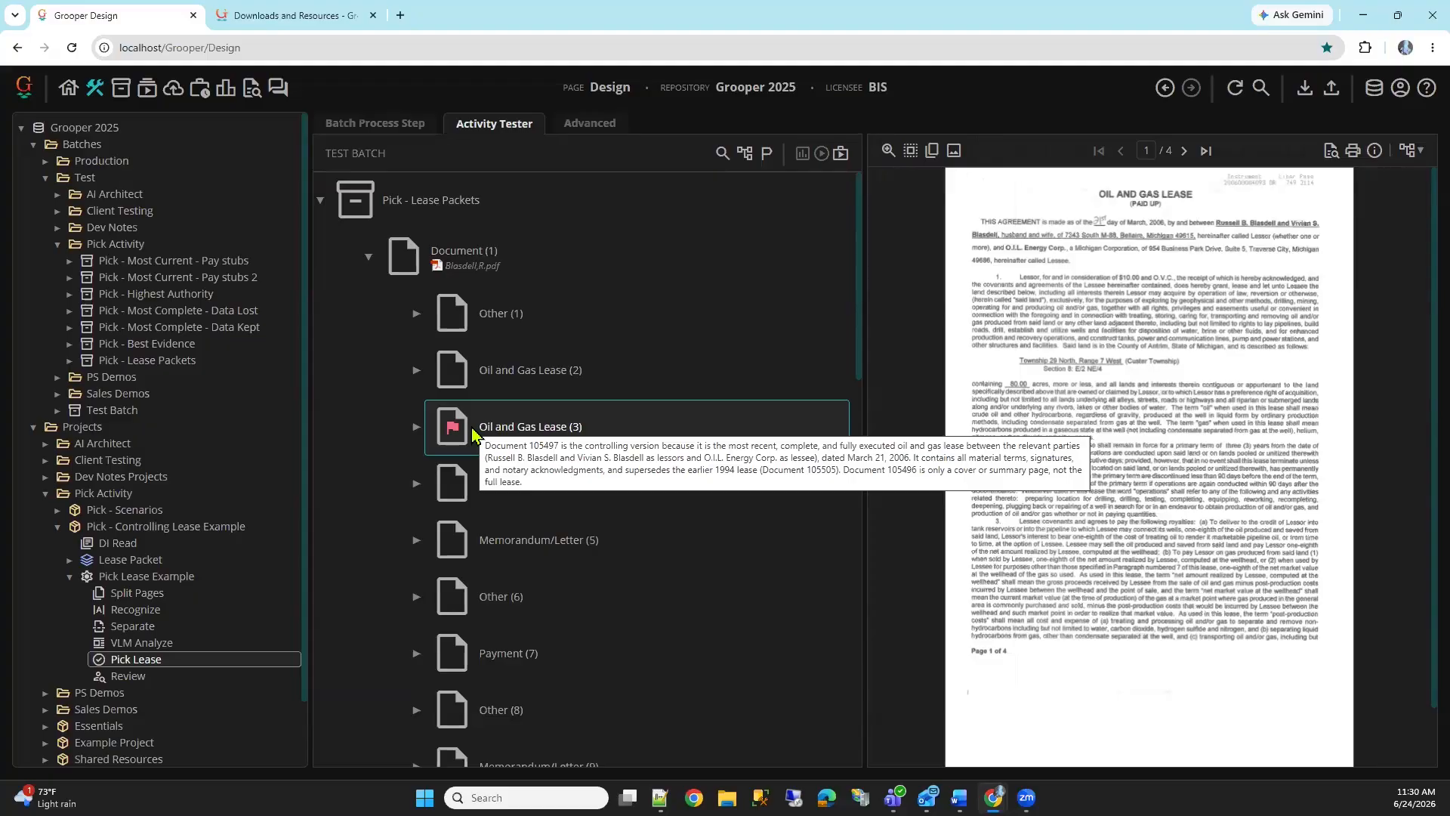
Switch to the Grooper Downloads and Resources page and view the webinar assets for Dev Notes – Azure Document Intelligence Part 2
left_click(337, 22)
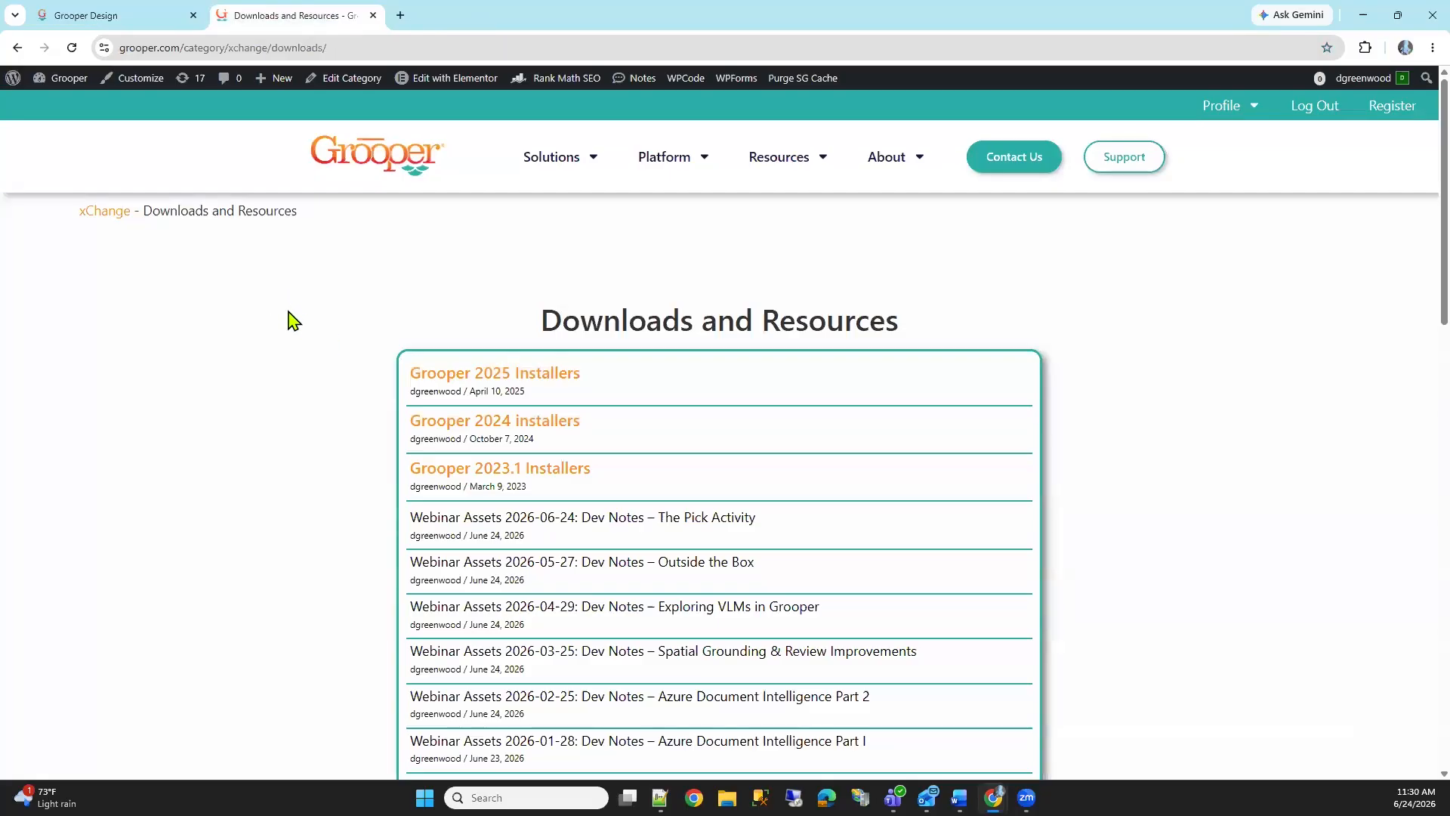
scroll(294, 319, "down", 1)
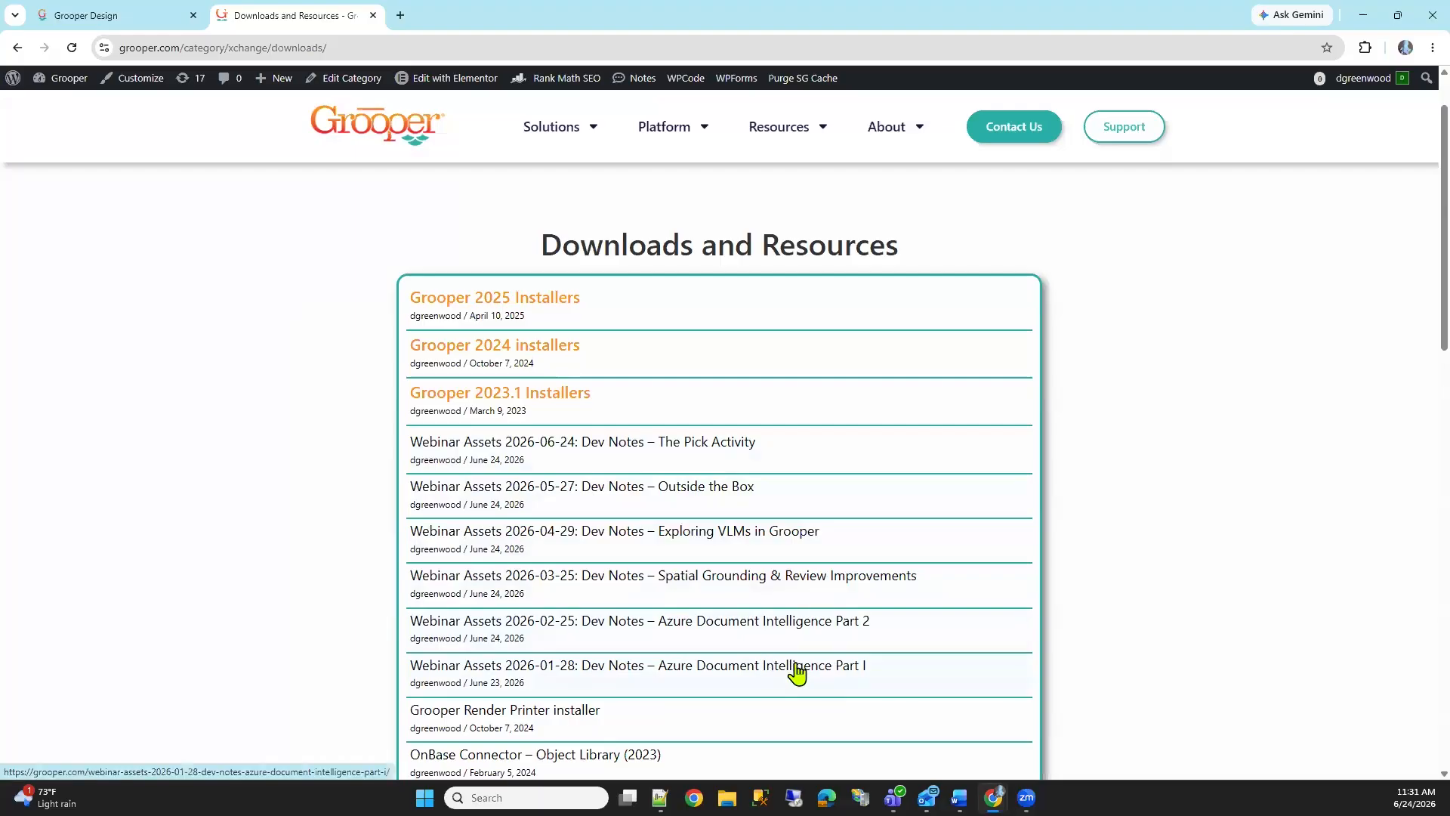
left_click(750, 627)
scroll(566, 479, "down", 2)
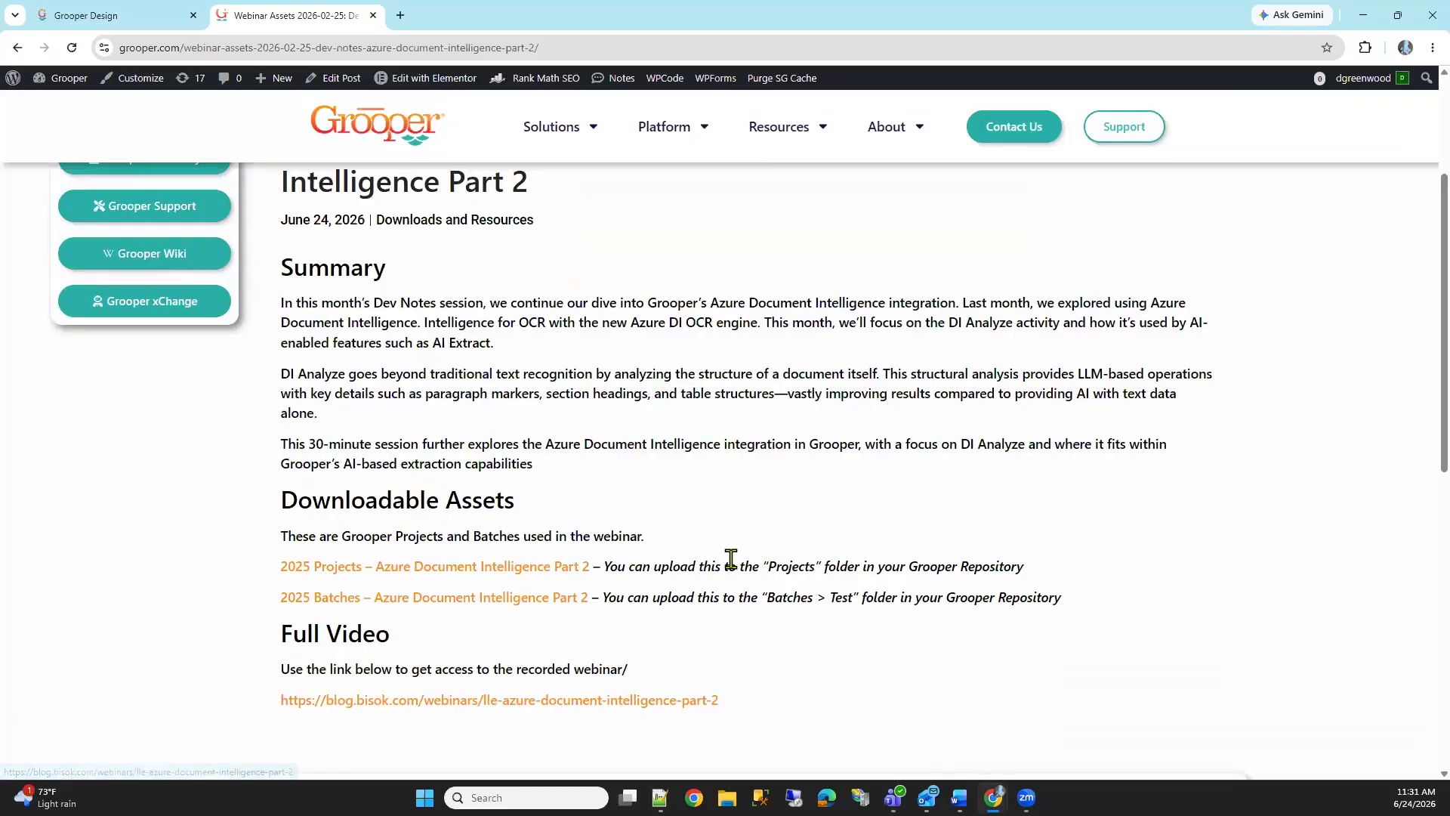
Return to the downloads list and view the downloadable assets of the 2026-06-24 Dev Notes – The Pick Activity webinar
scroll(747, 577, "up", 1)
key("alt+Left")
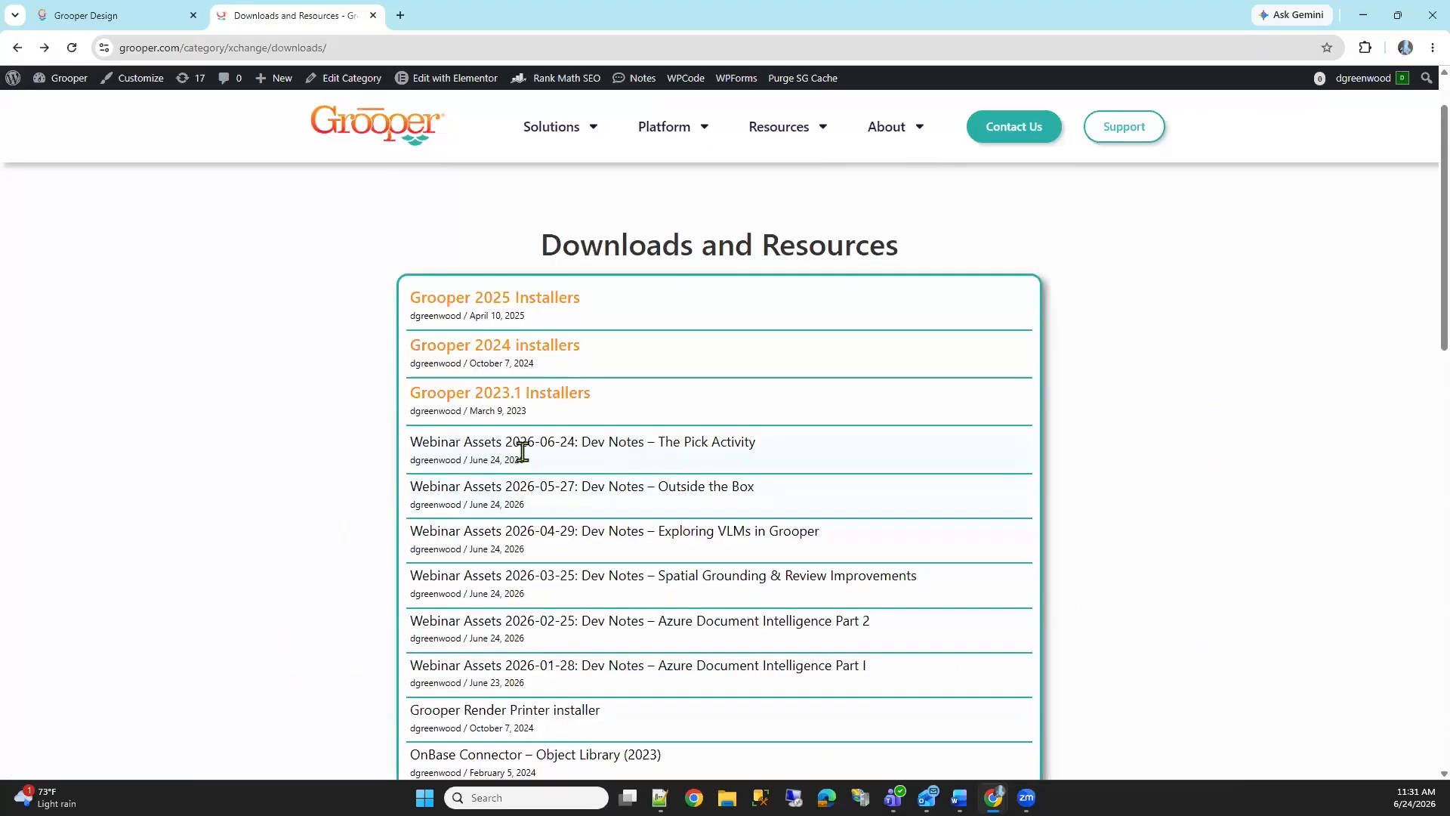
left_click(660, 465)
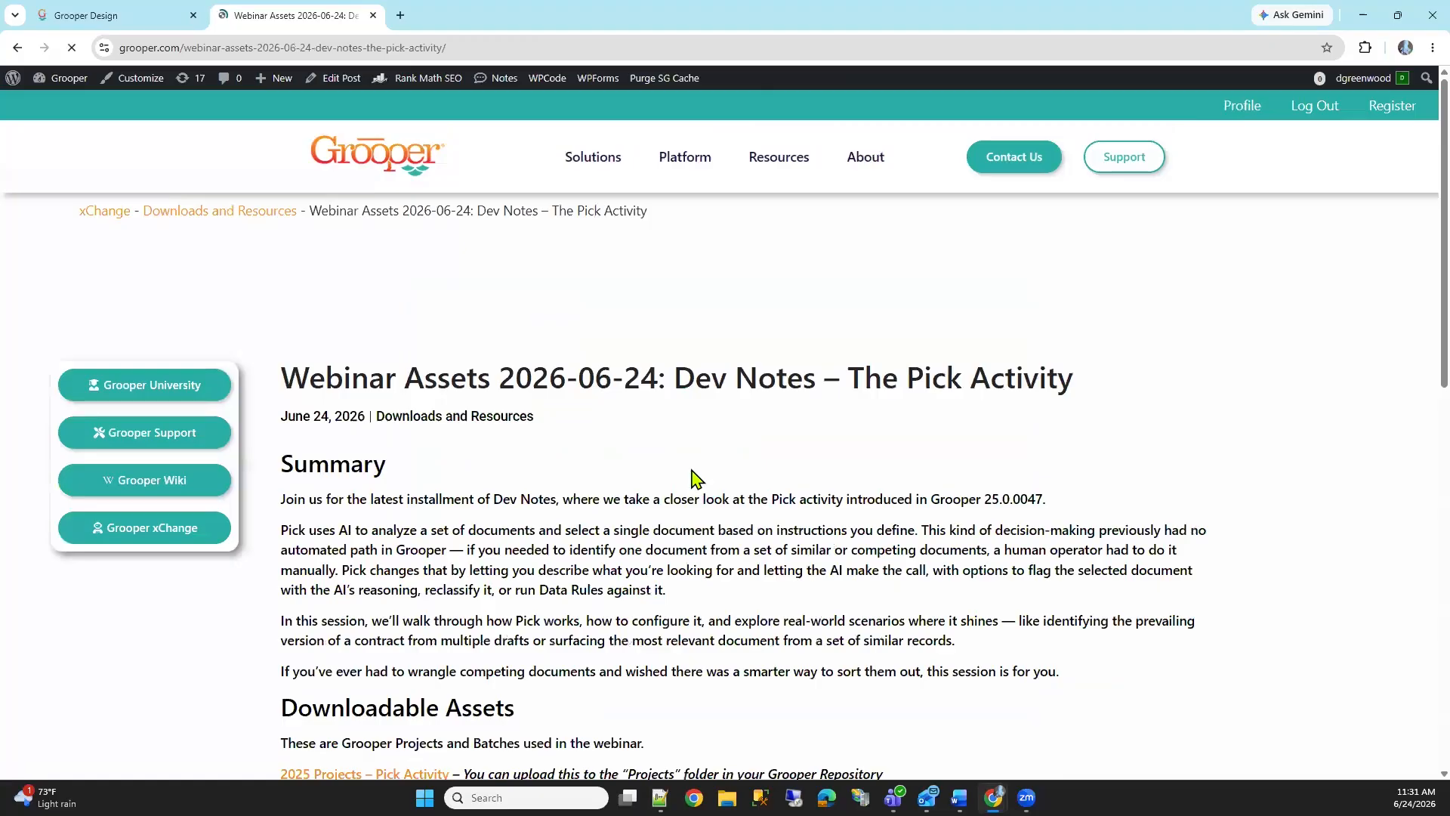
scroll(691, 475, "down", 2)
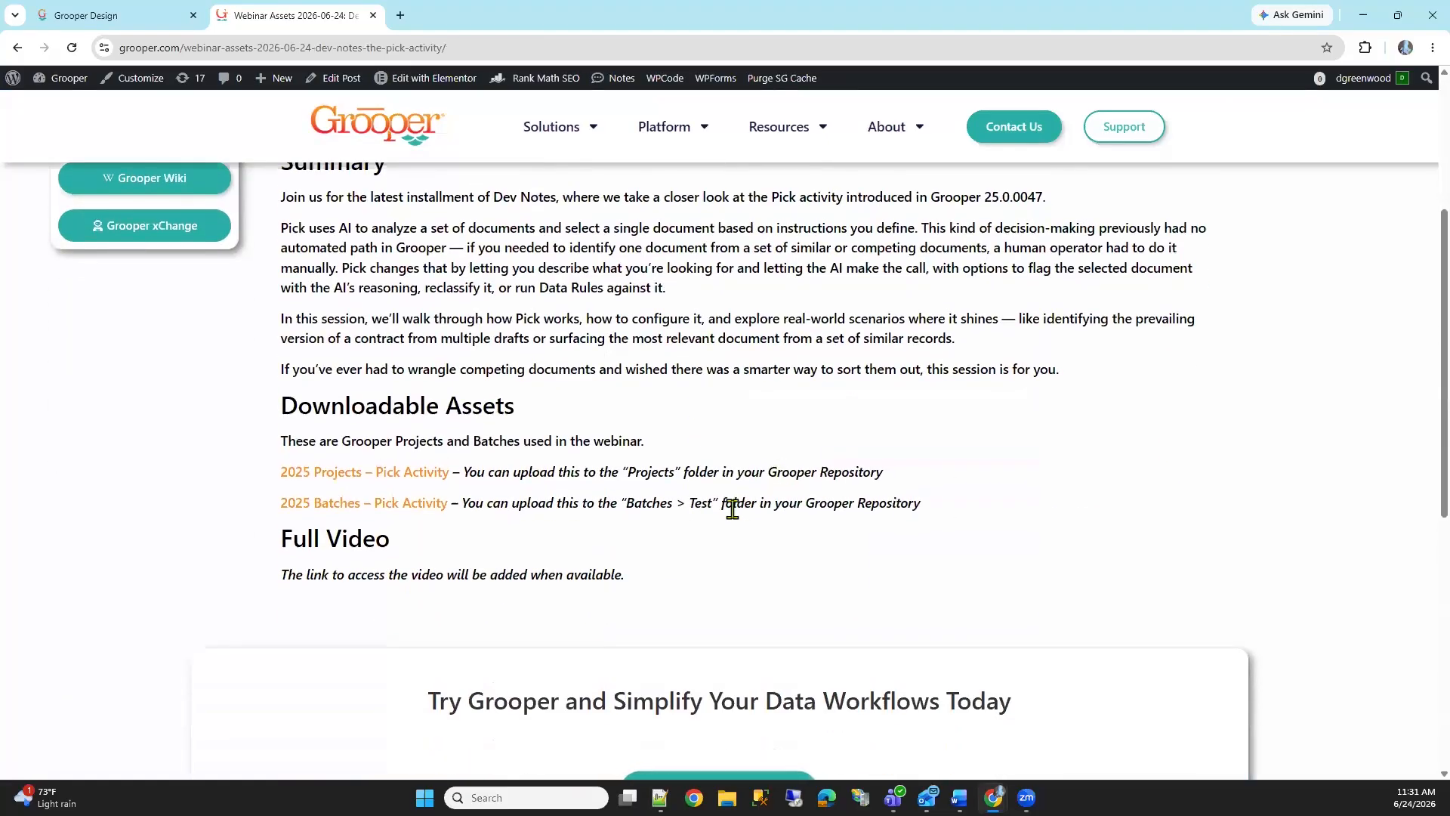